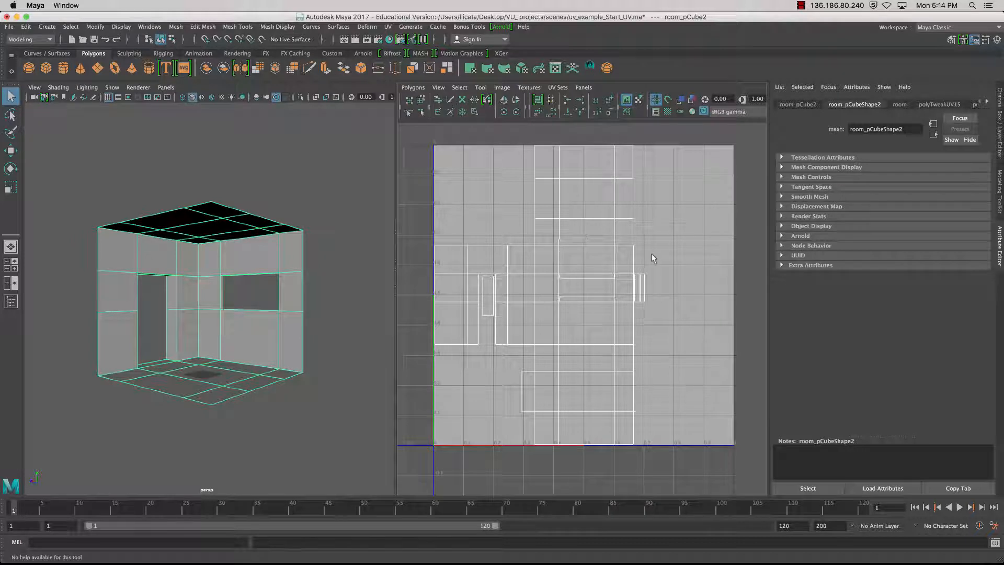
# Set up a UV Snapshot of the room mesh at 2048 by 2048 pixels in JPEG format
pyautogui.moveTo(579, 246)
pyautogui.mouseDown()
pyautogui.moveTo(608, 256)
pyautogui.moveTo(578, 255)
pyautogui.mouseUp()
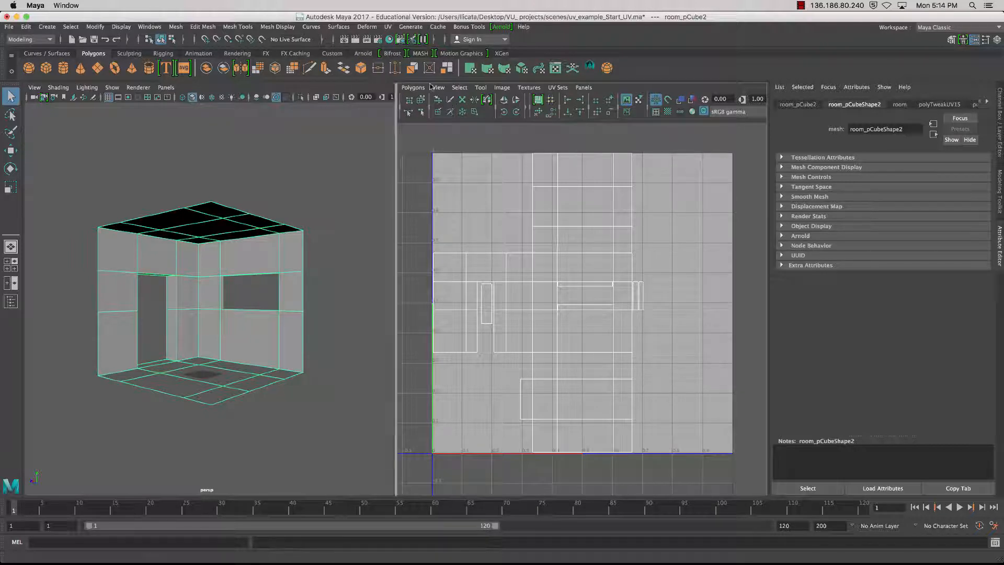
pyautogui.click(414, 88)
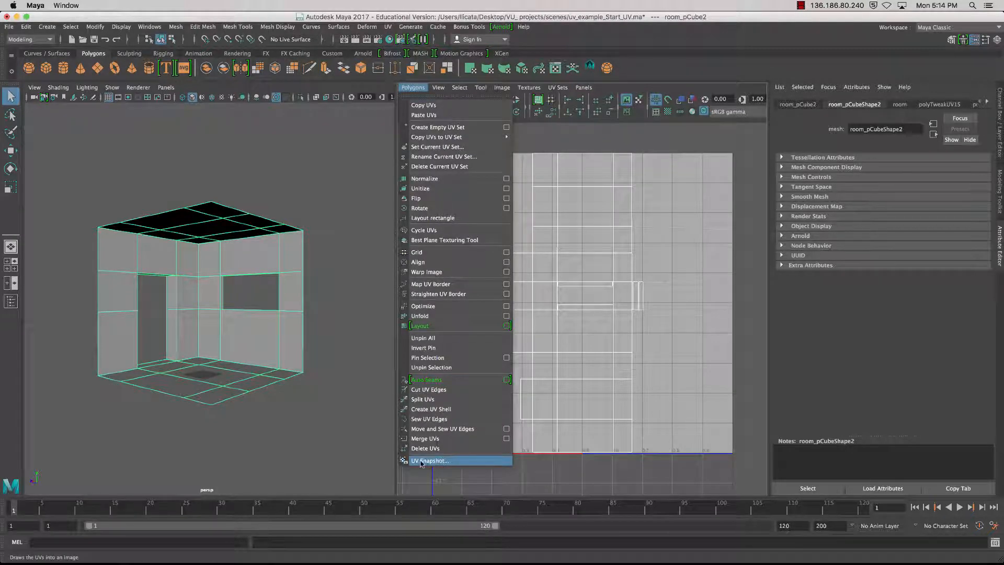
pyautogui.click(442, 462)
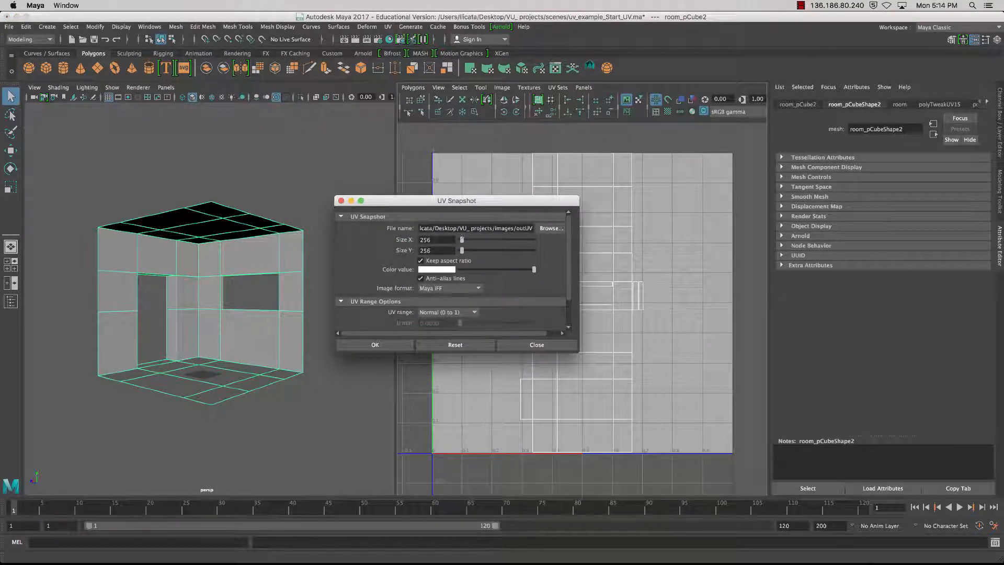
pyautogui.moveTo(434, 240); pyautogui.dragTo(385, 242)
pyautogui.click(452, 250)
pyautogui.write('2048')
pyautogui.press('Tab')
pyautogui.click(454, 289)
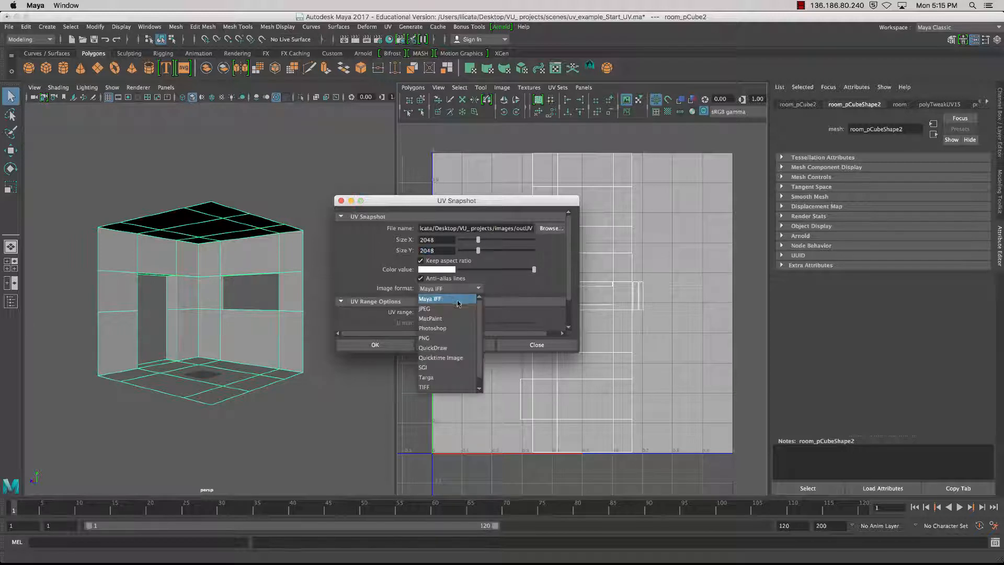
pyautogui.click(457, 312)
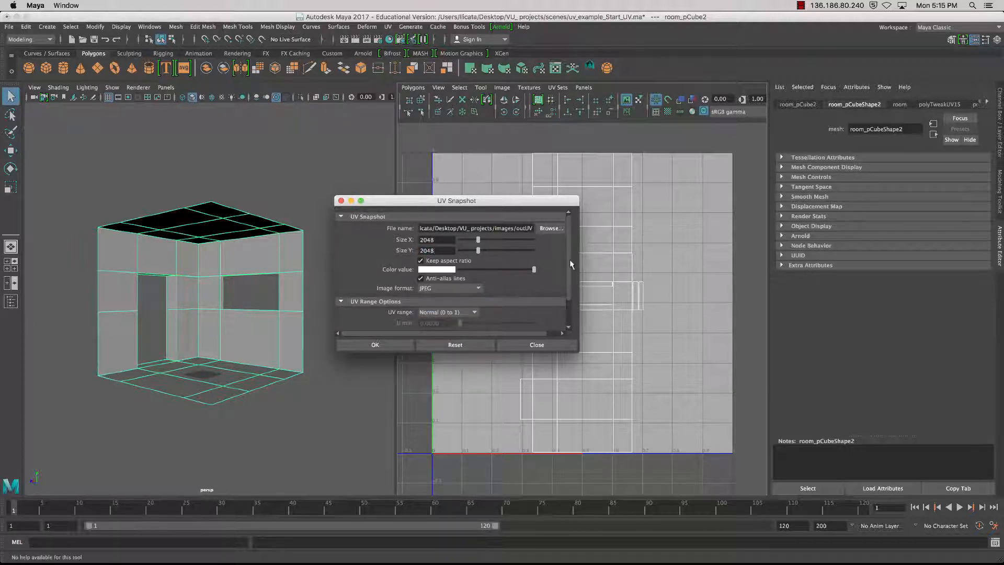
# Export the UV snapshot as roomUV_02 in the project's images folder
pyautogui.moveTo(570, 260)
pyautogui.mouseDown()
pyautogui.moveTo(570, 270)
pyautogui.moveTo(567, 247)
pyautogui.mouseUp()
pyautogui.click(551, 228)
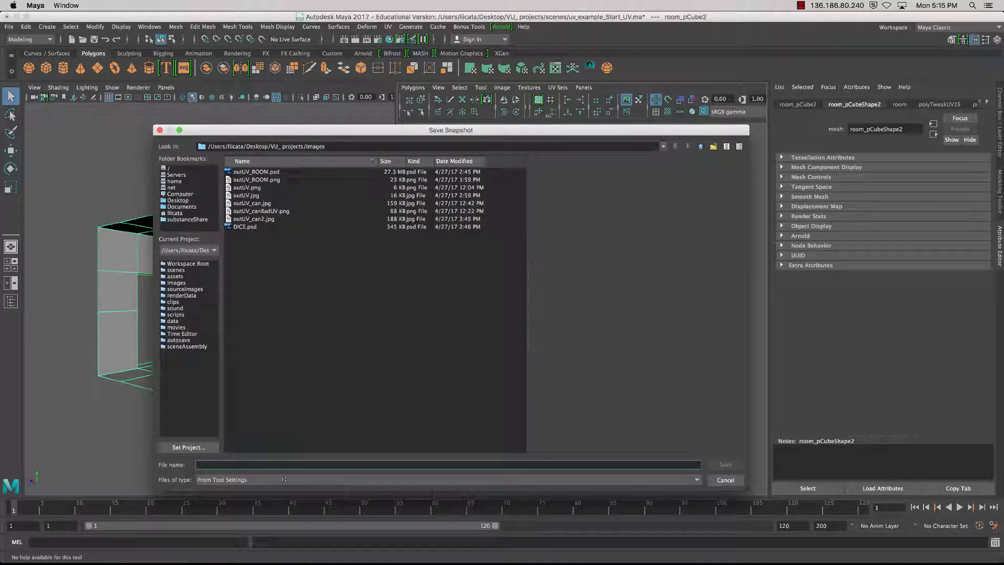
pyautogui.click(225, 465)
pyautogui.write('roomUV_02')
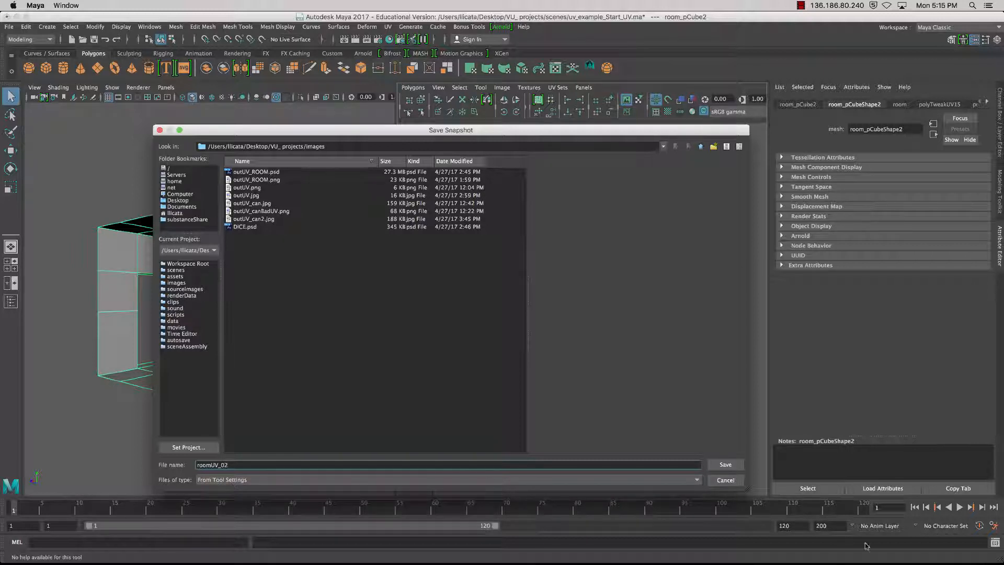
pyautogui.click(726, 465)
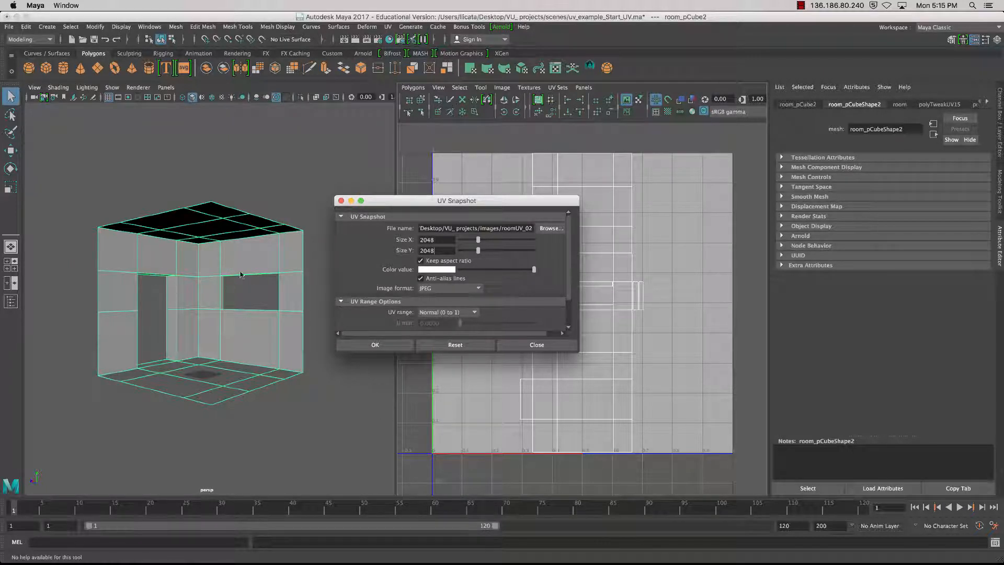
pyautogui.click(385, 347)
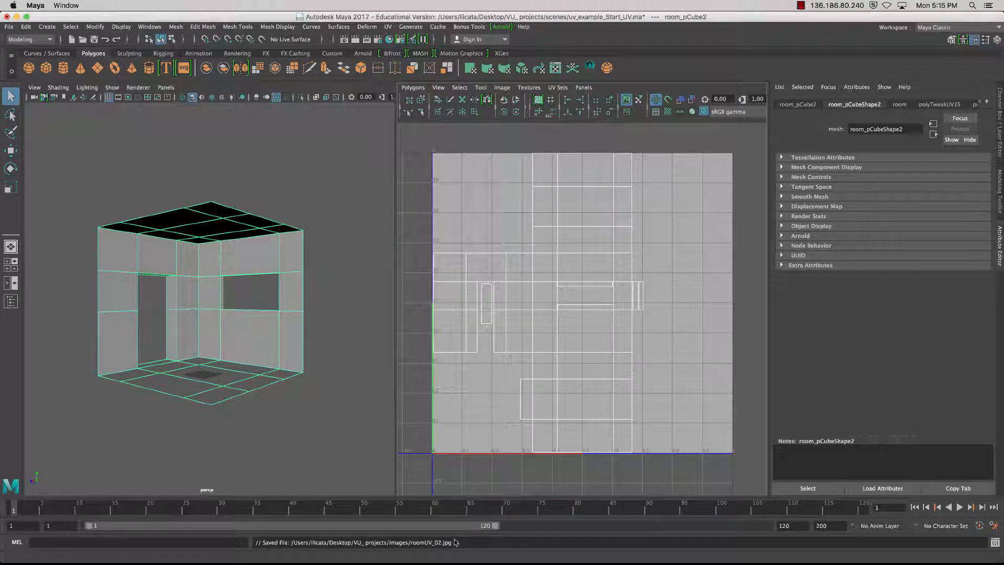
pyautogui.moveTo(455, 542); pyautogui.dragTo(223, 547)
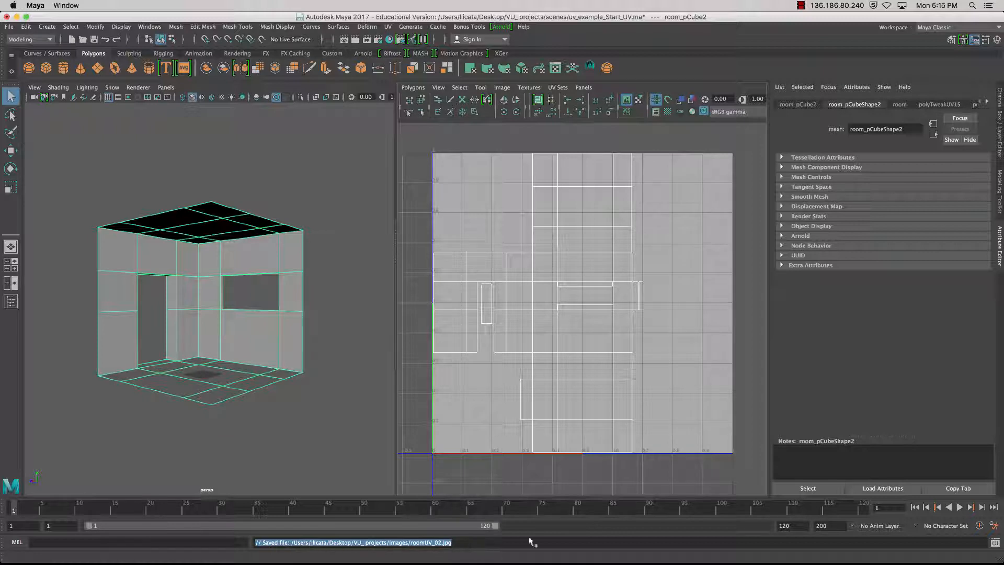
# Switch to Photoshop, restore its minimized window and show the FloorsCheckerboard0017 texture document
pyautogui.press('super+Tab')
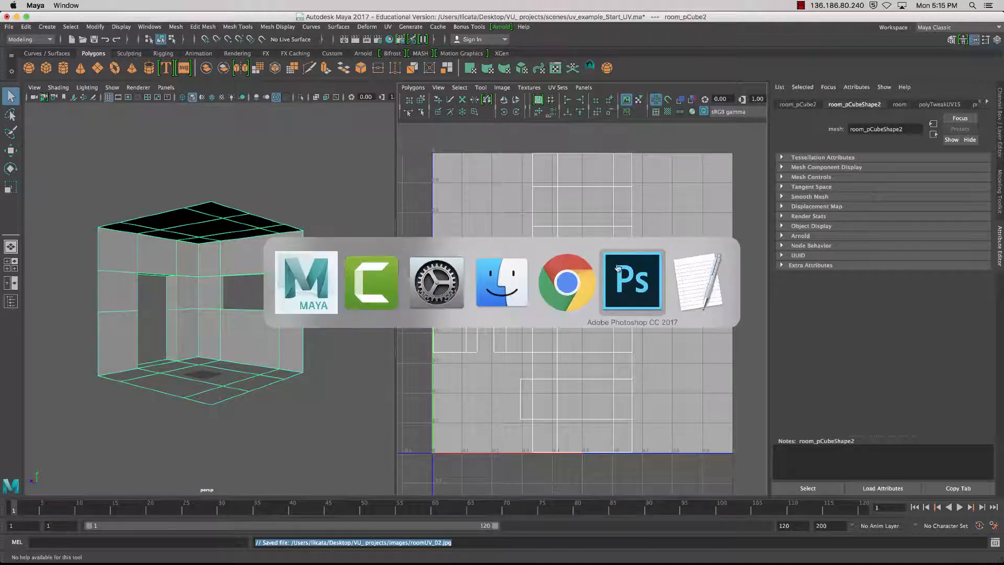
pyautogui.click(633, 279)
pyautogui.click(89, 5)
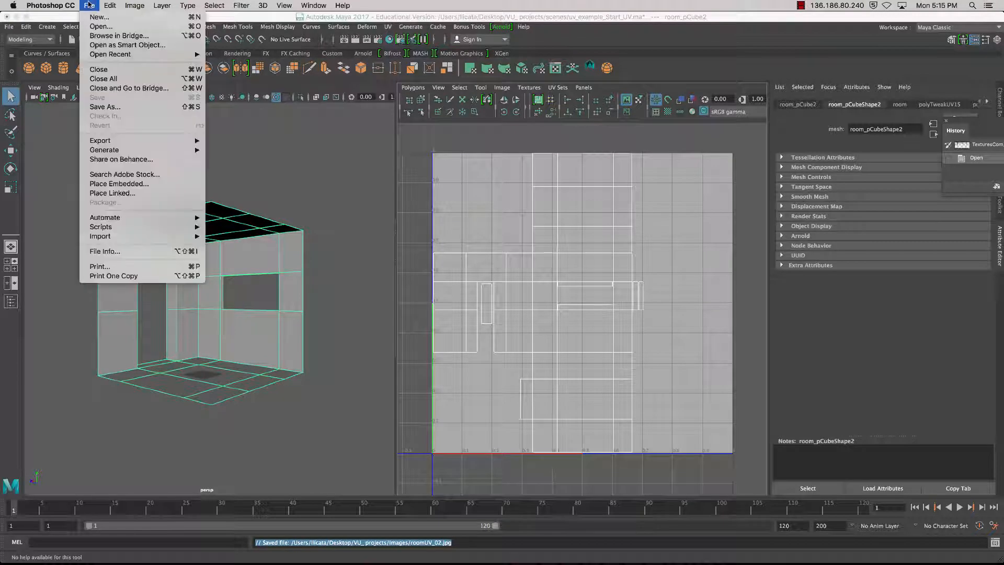
pyautogui.moveTo(51, 5)
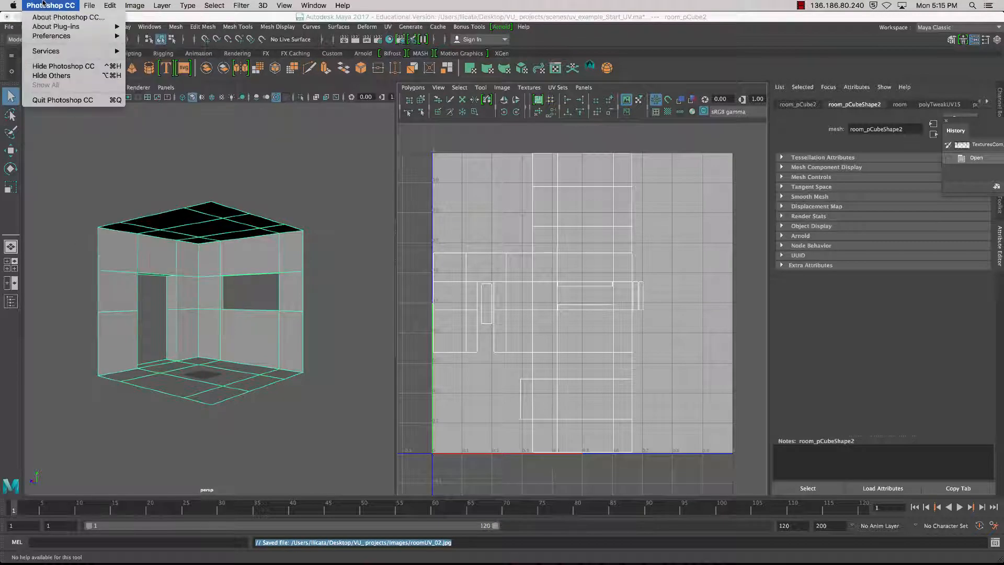
pyautogui.click(739, 564)
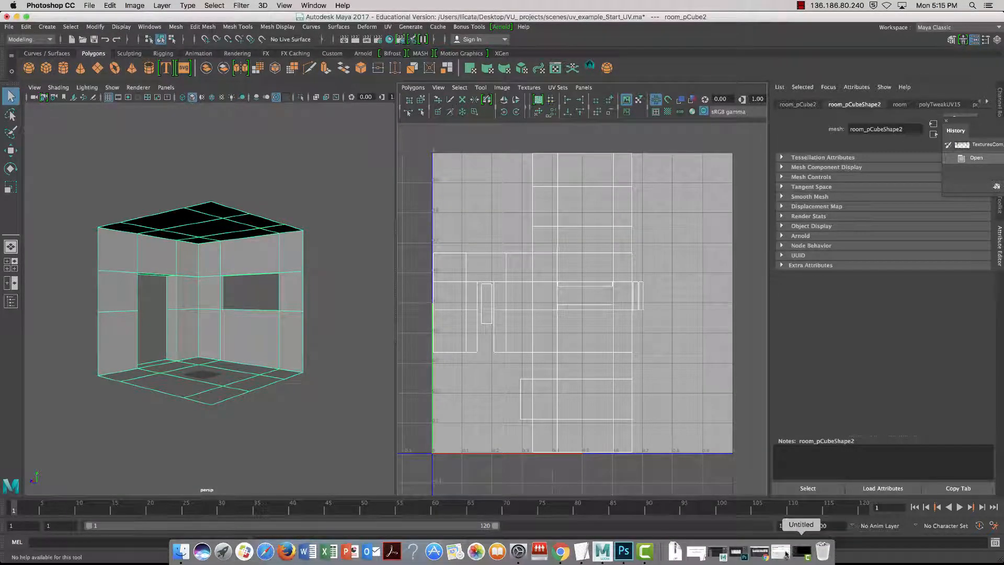
pyautogui.click(738, 553)
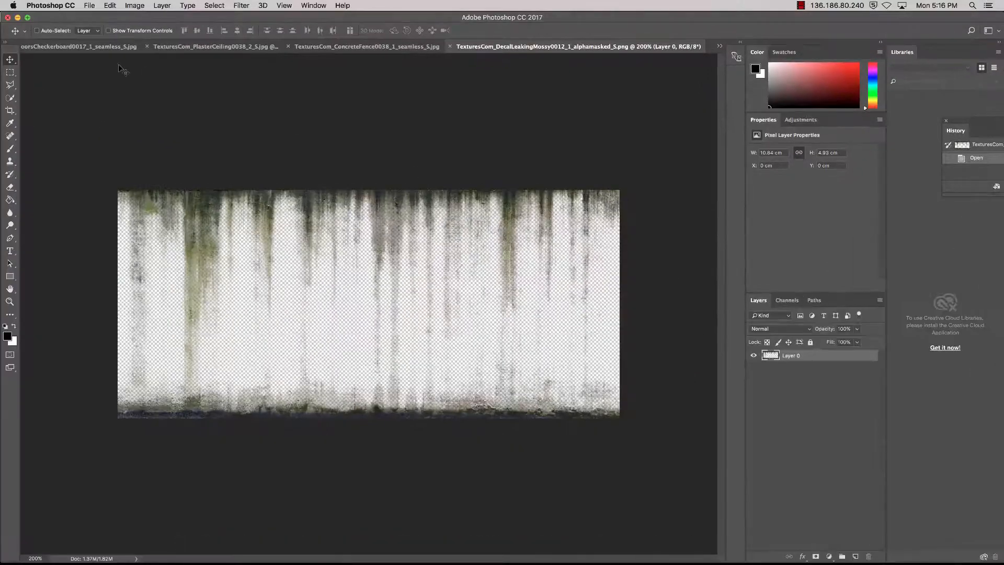
pyautogui.click(112, 47)
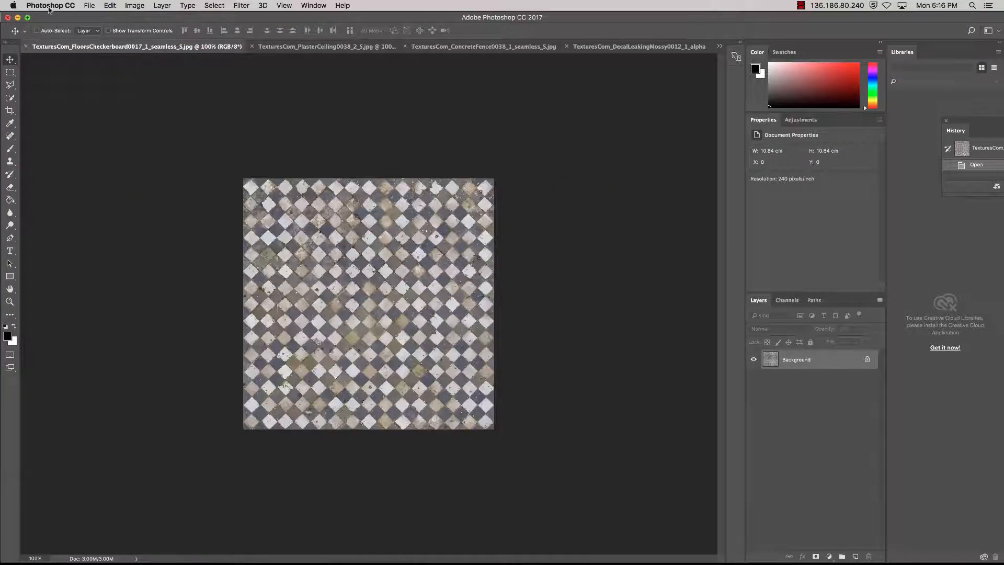
# Open roomUV_02.jpg from the VU_projects images folder
pyautogui.click(89, 5)
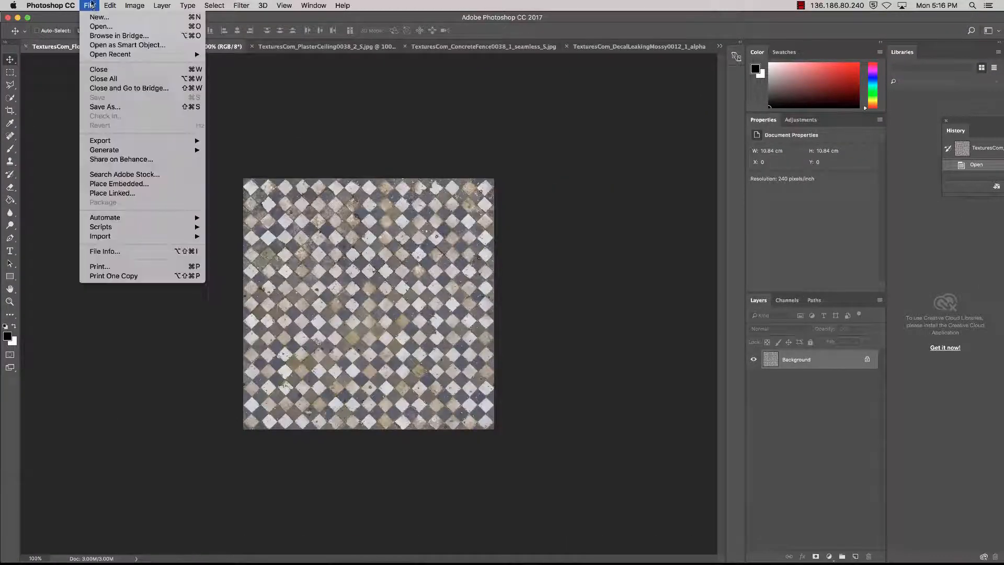
pyautogui.click(115, 25)
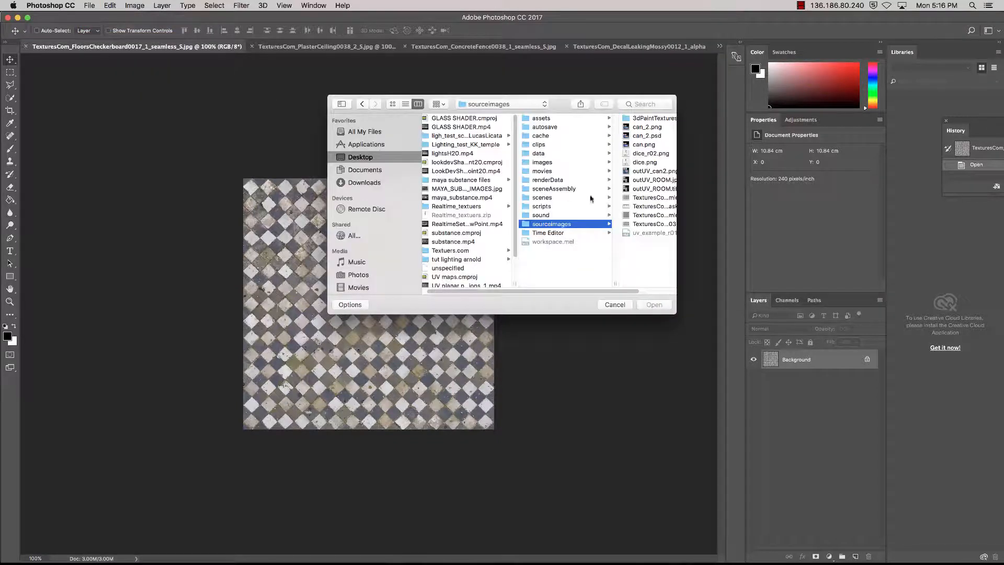
pyautogui.moveTo(673, 310); pyautogui.dragTo(742, 339)
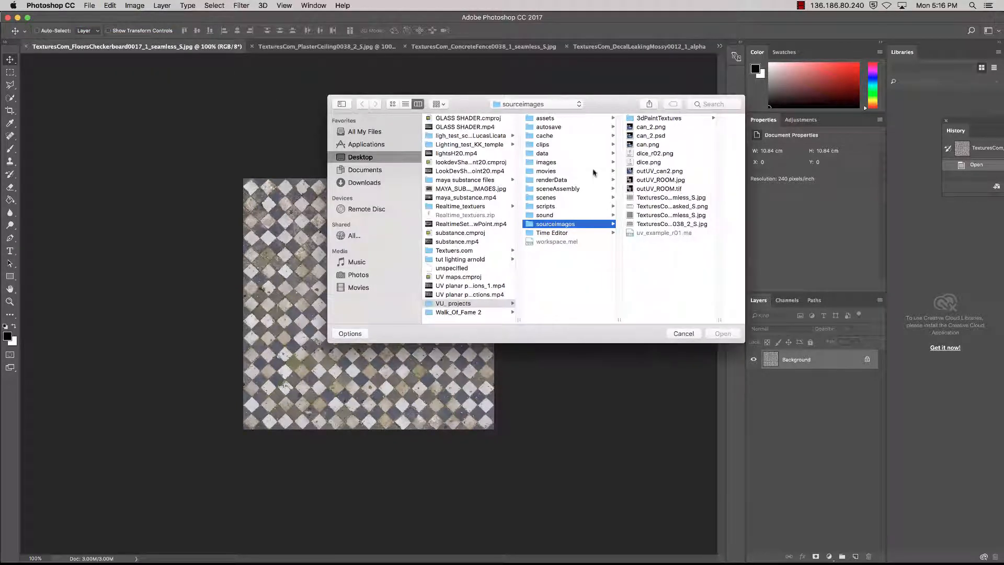
pyautogui.click(562, 119)
pyautogui.click(564, 163)
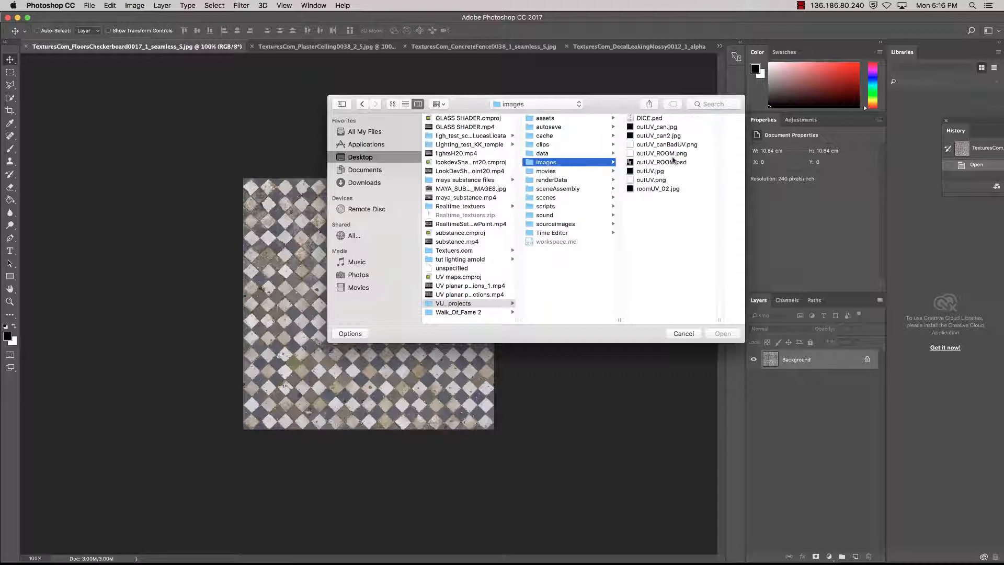
pyautogui.click(688, 189)
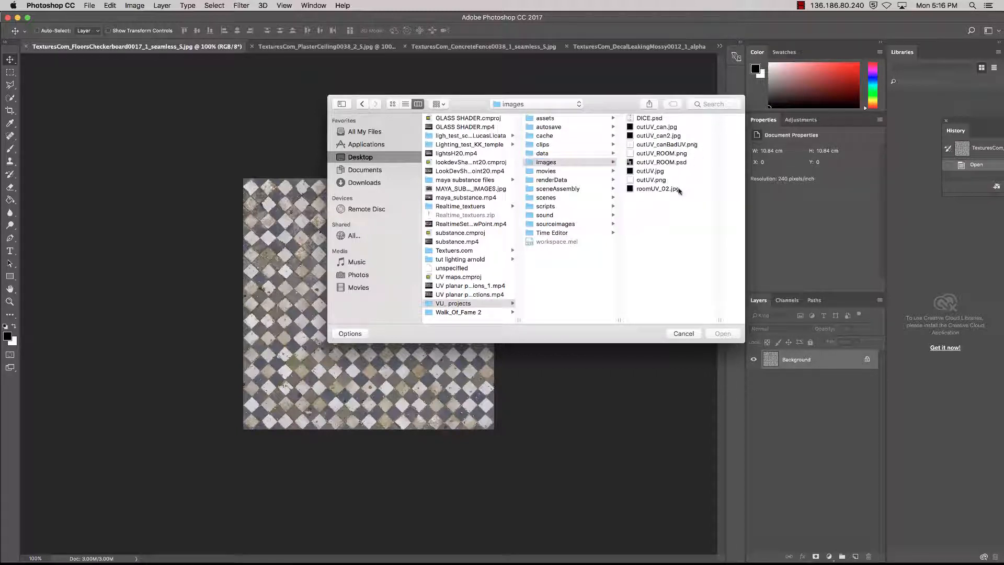
pyautogui.click(720, 333)
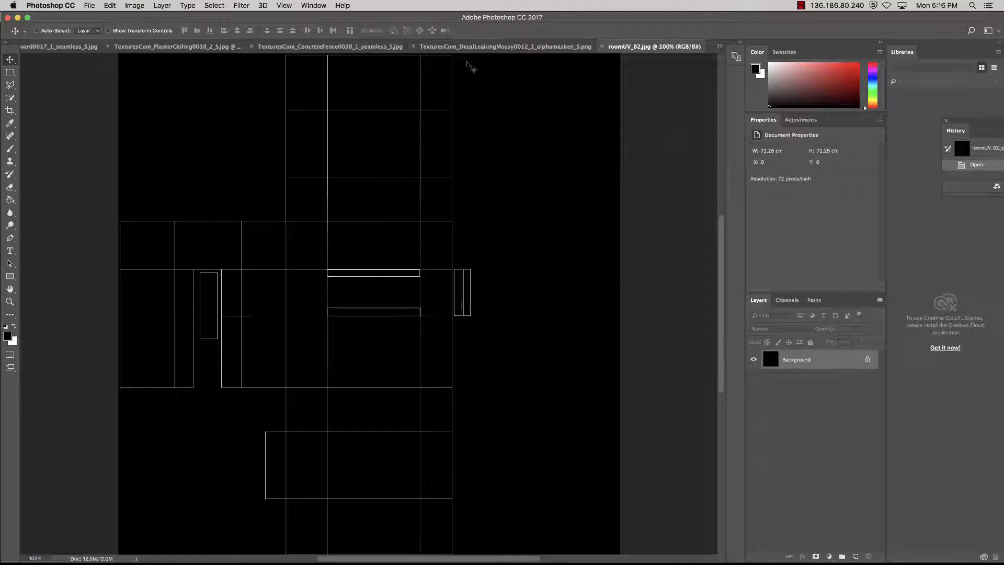
# Switch to Chrome and restore the minimized textures.com window with the leaking wall stain decals
pyautogui.press('super+Tab')
pyautogui.press('super+Tab')
pyautogui.press('super+Tab')
pyautogui.press('super+Tab')
pyautogui.press('super+Tab')
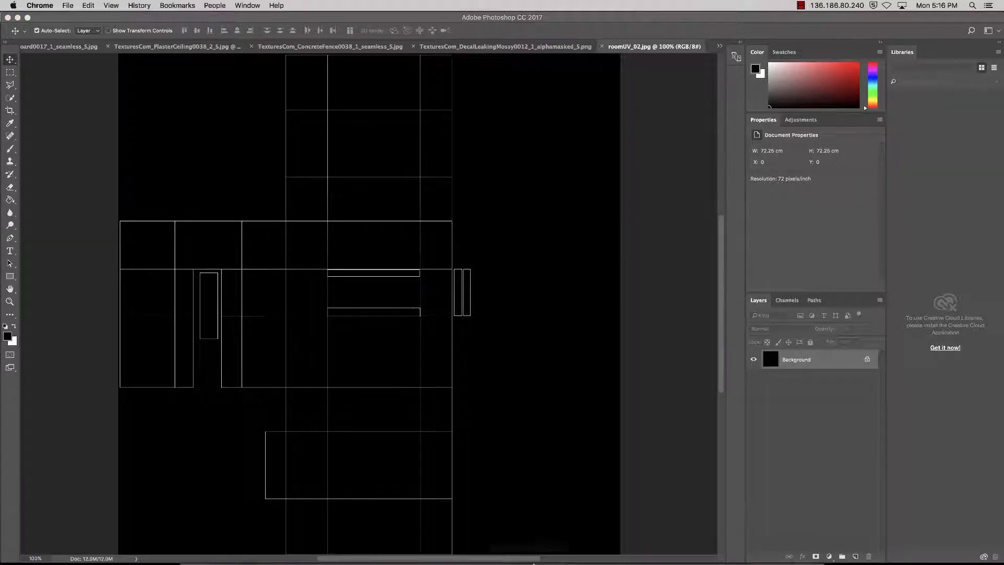
pyautogui.moveTo(591, 552)
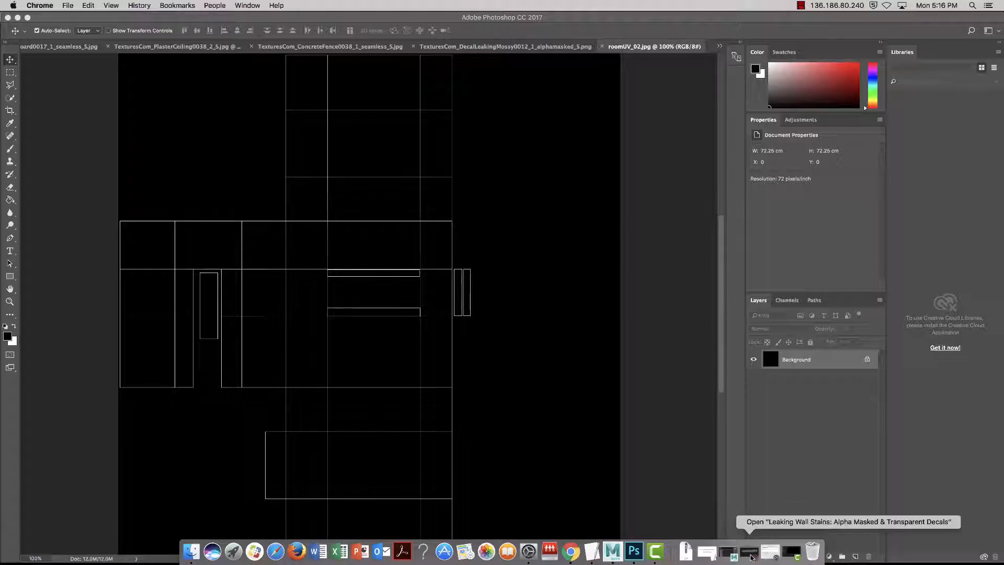
pyautogui.click(751, 555)
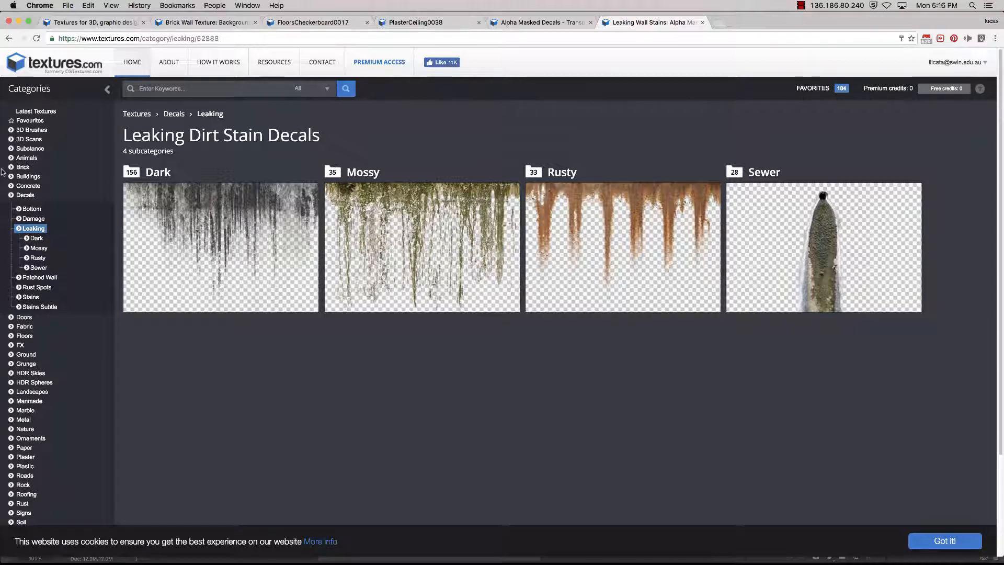
# Examine the free account download allowance on the textures.com How it works page
pyautogui.click(981, 92)
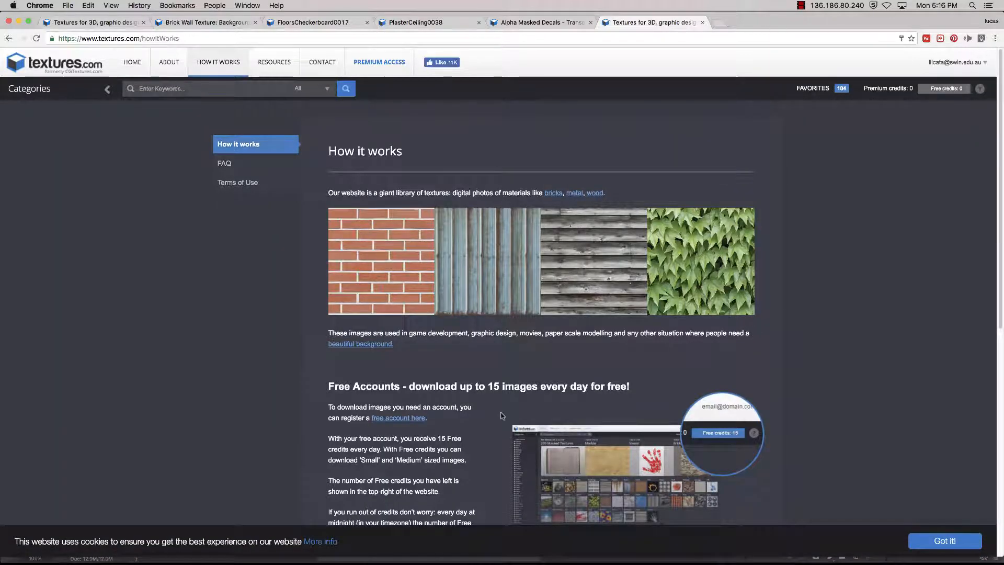
pyautogui.moveTo(488, 386); pyautogui.dragTo(629, 386)
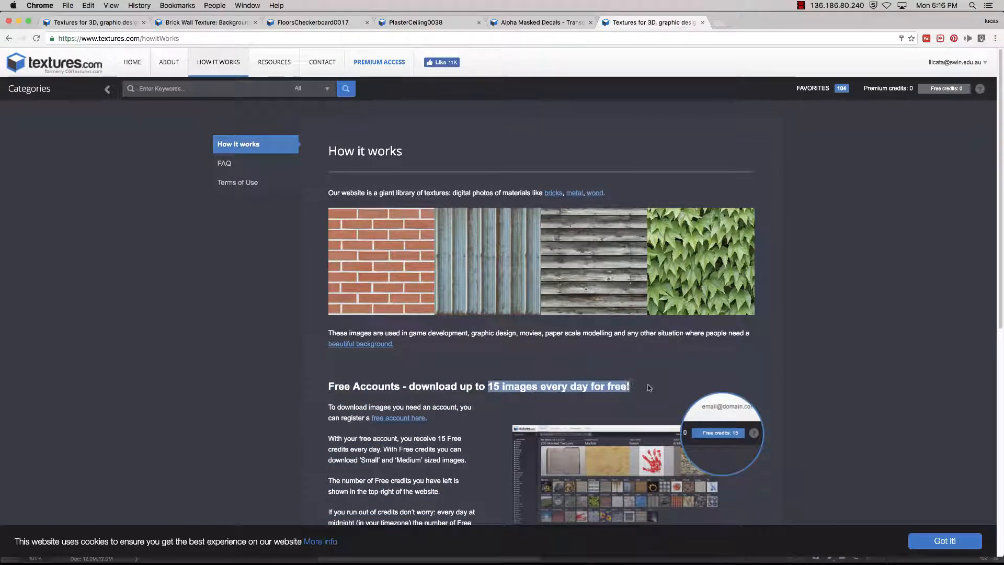
pyautogui.scroll(-5, 654, 384)
pyautogui.scroll(5, 654, 384)
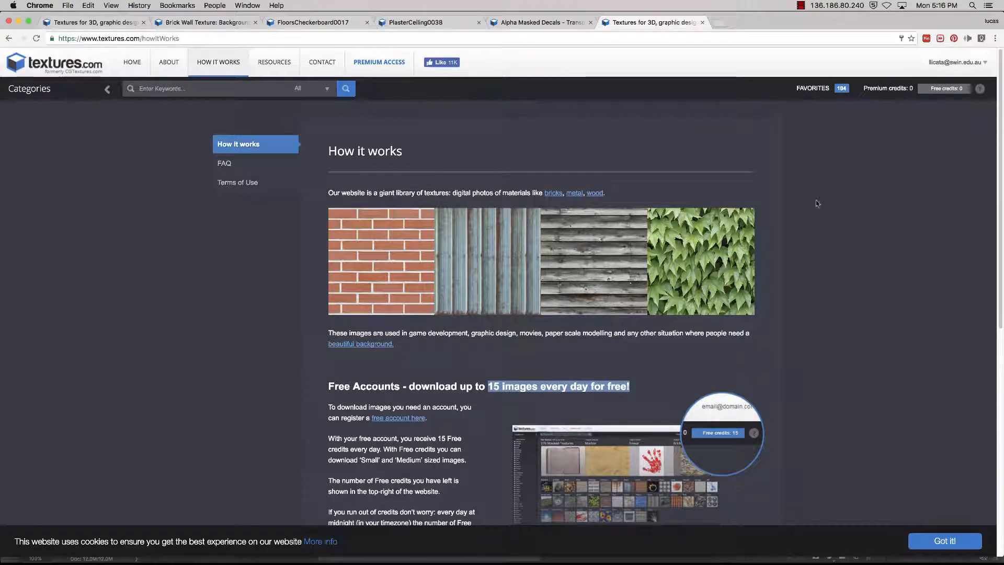
# Look through the textures.com home page and its brick, checkerboard floor, plaster ceiling and leaking decal textures
pyautogui.click(70, 70)
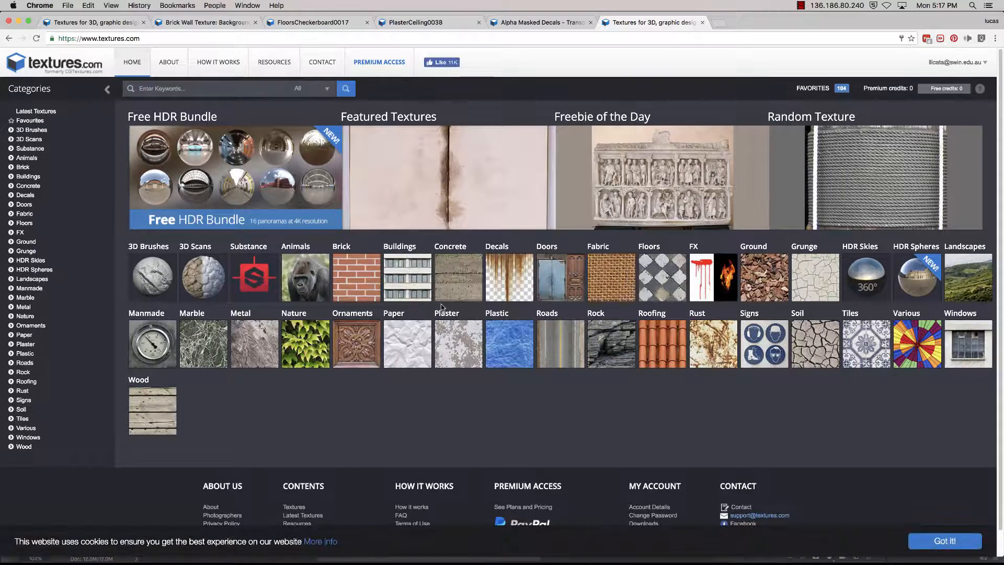
pyautogui.click(356, 278)
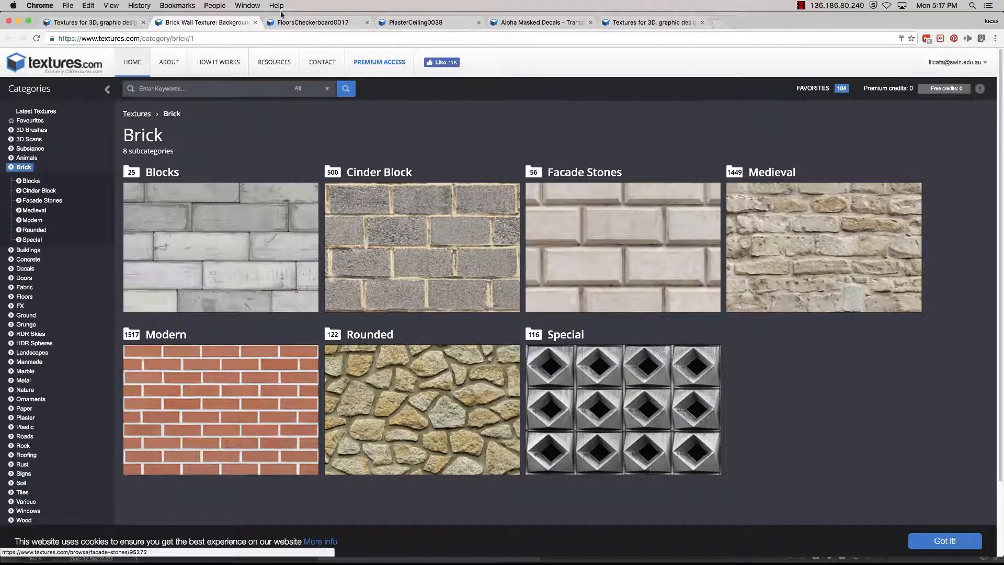
pyautogui.click(311, 22)
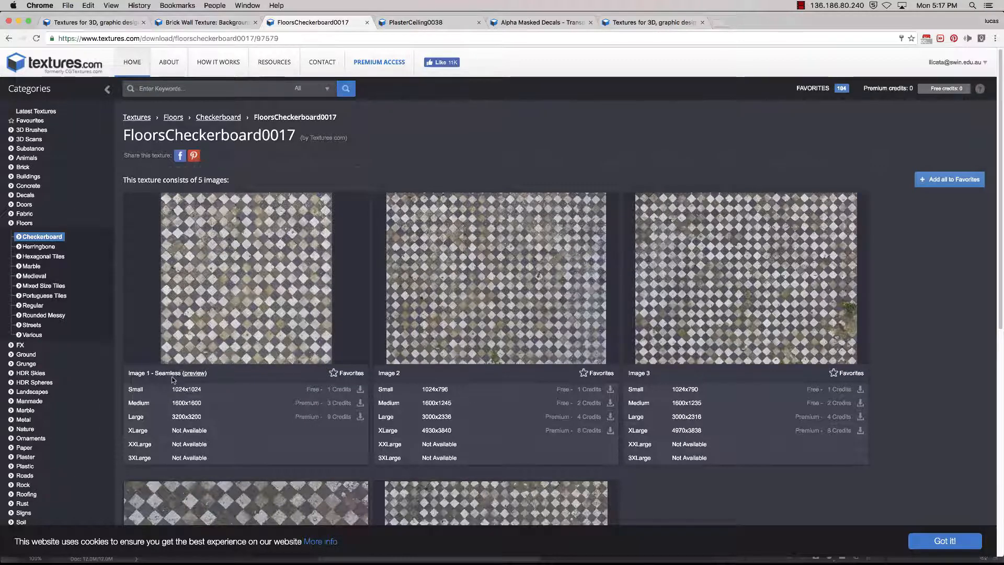
pyautogui.click(411, 22)
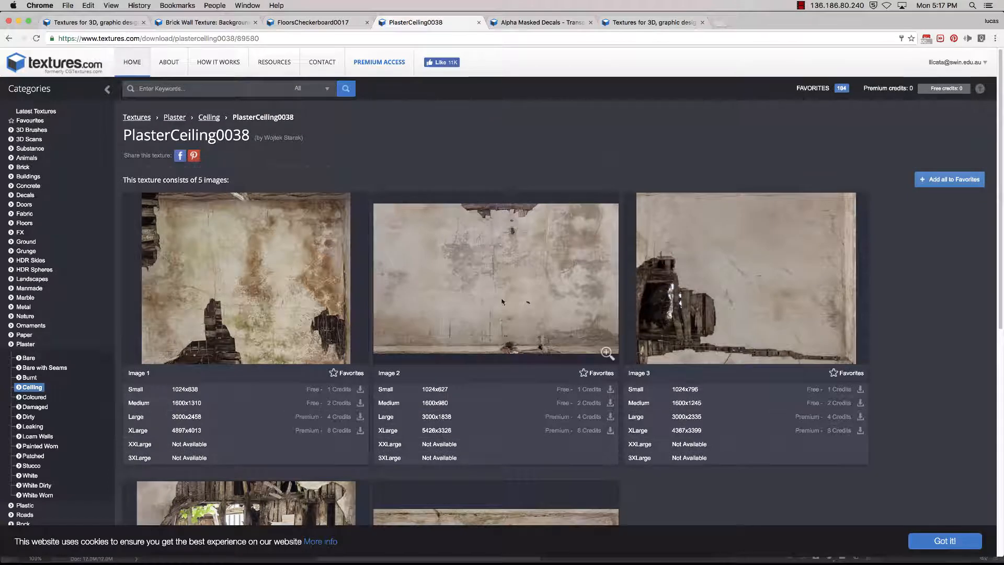
pyautogui.click(541, 24)
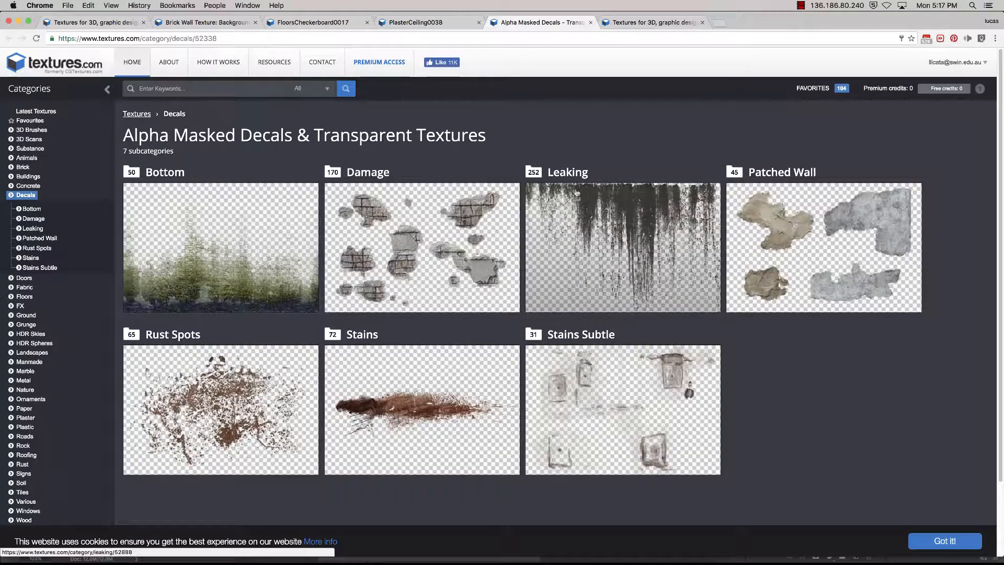
pyautogui.click(558, 176)
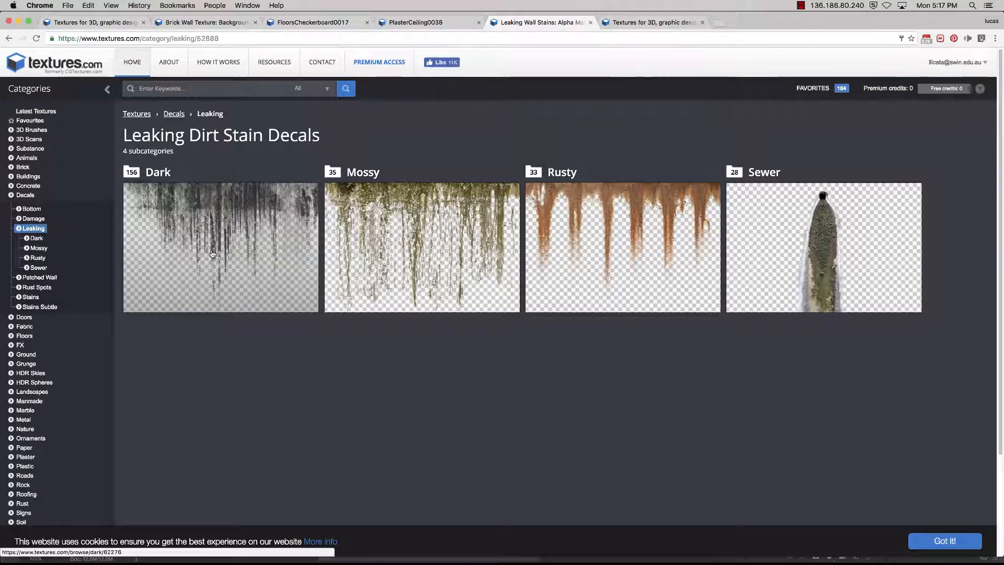
pyautogui.click(657, 22)
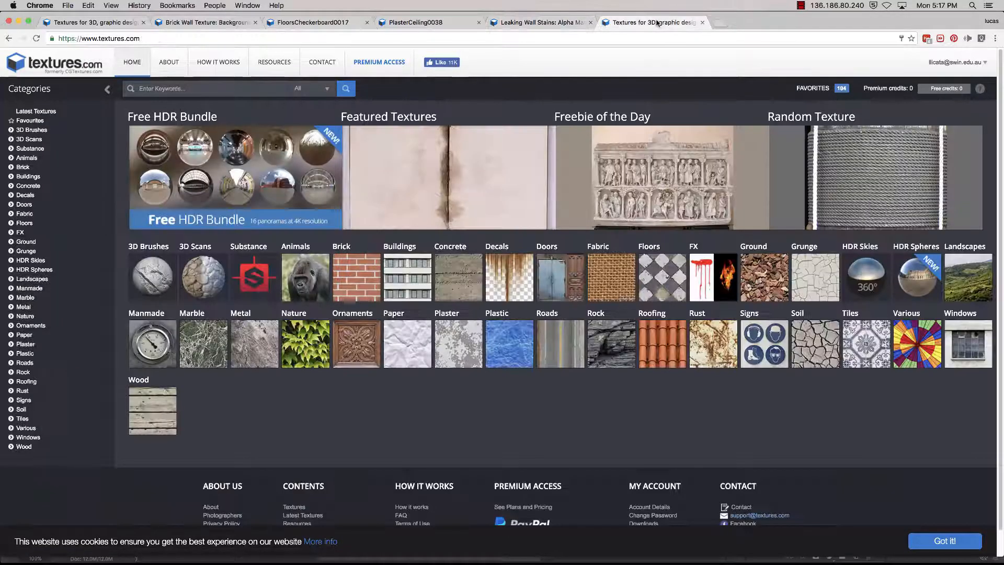
# Review the Leaking Dirt Stain Decals category and return to the textures.com home page
pyautogui.click(523, 23)
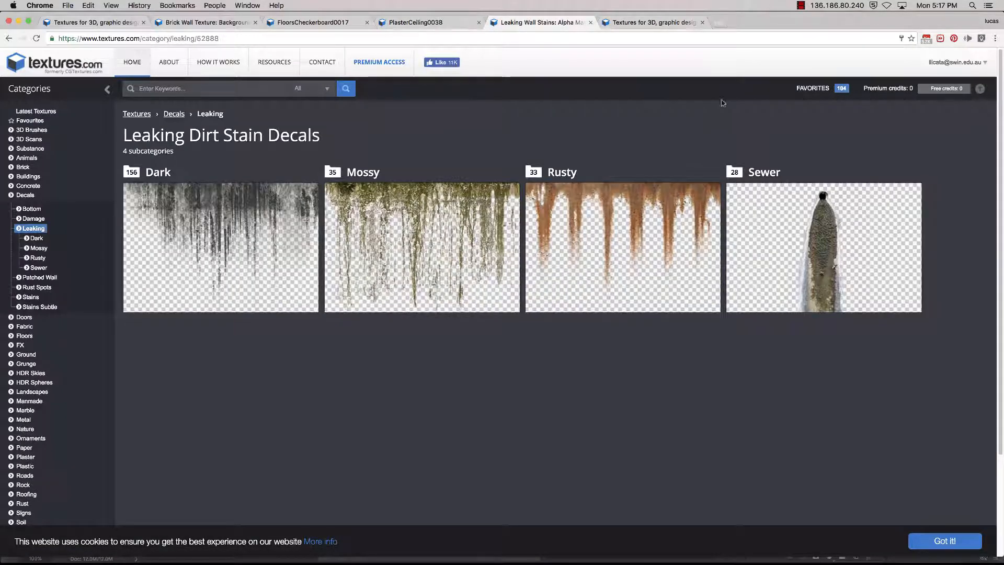
pyautogui.click(662, 22)
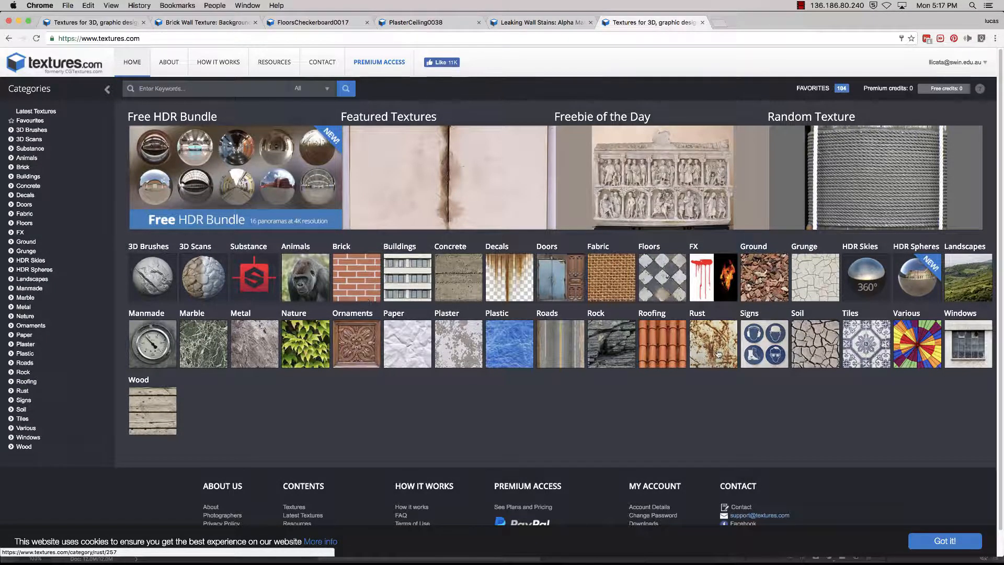
# Switch to Photoshop and look through the open plaster ceiling, concrete fence and mossy leaking decal images
pyautogui.press('super+Tab')
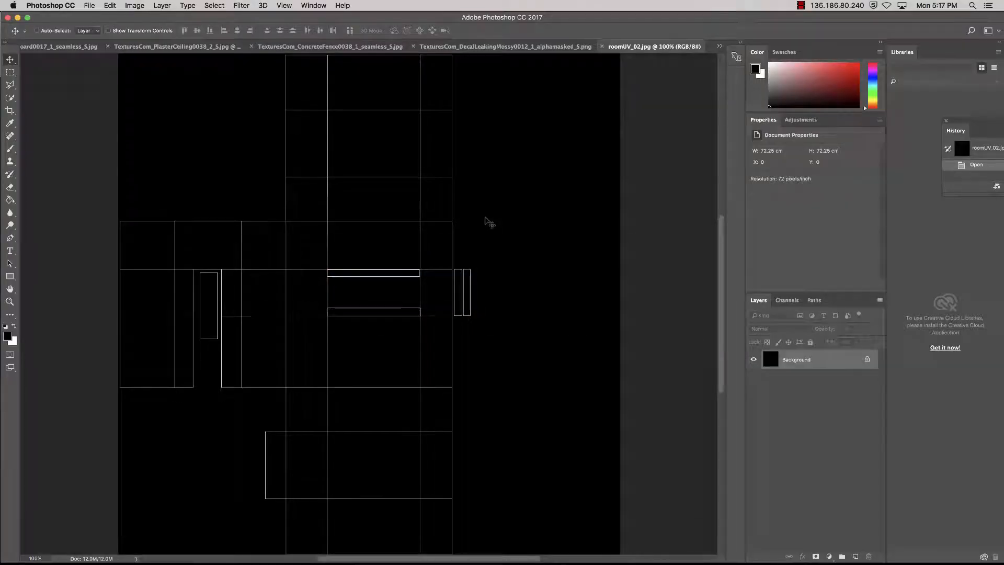
pyautogui.click(183, 46)
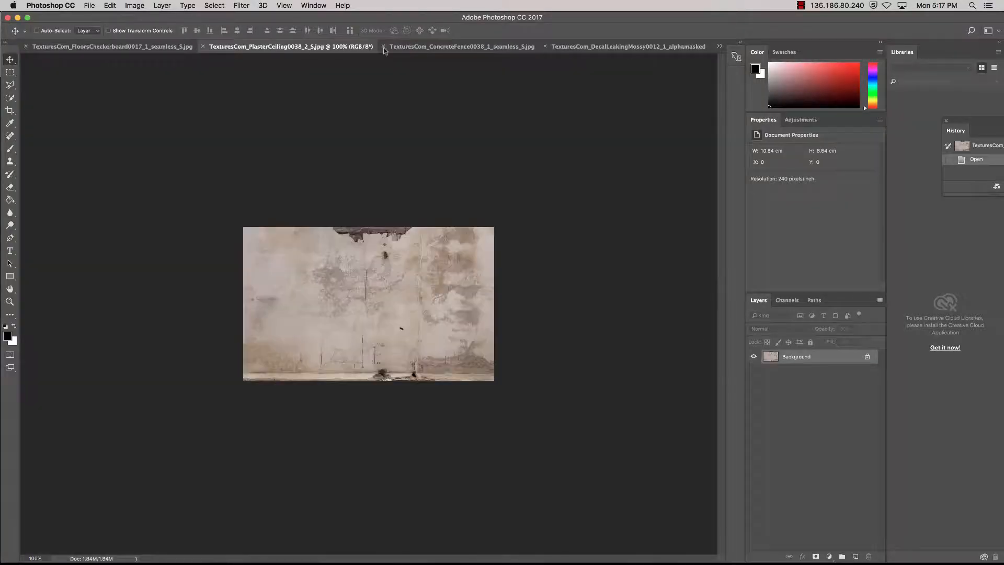
pyautogui.hotkey('ctrl', 'Tab')
pyautogui.hotkey('ctrl', 'Tab')
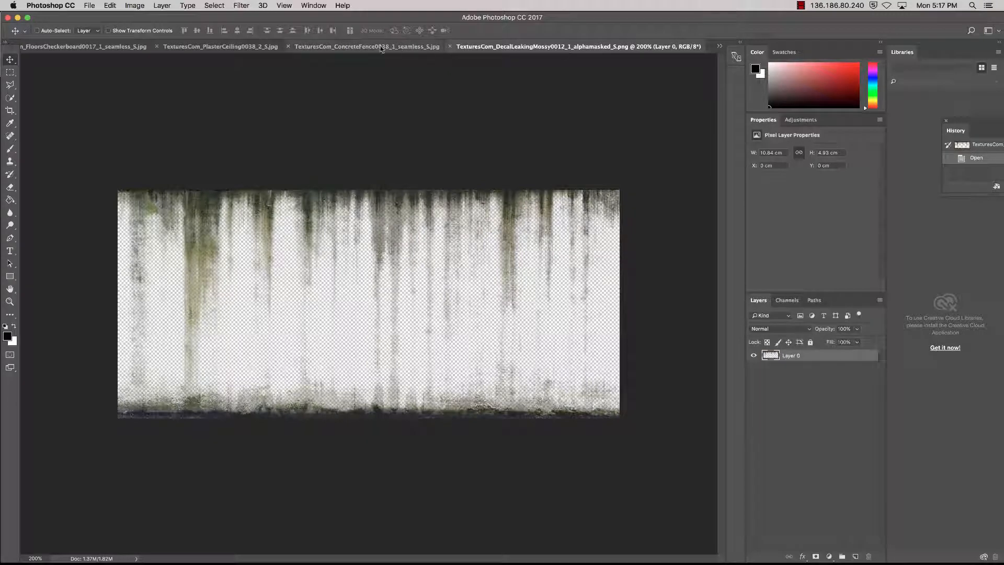
pyautogui.hotkey('ctrl', 'Tab')
pyautogui.click(274, 47)
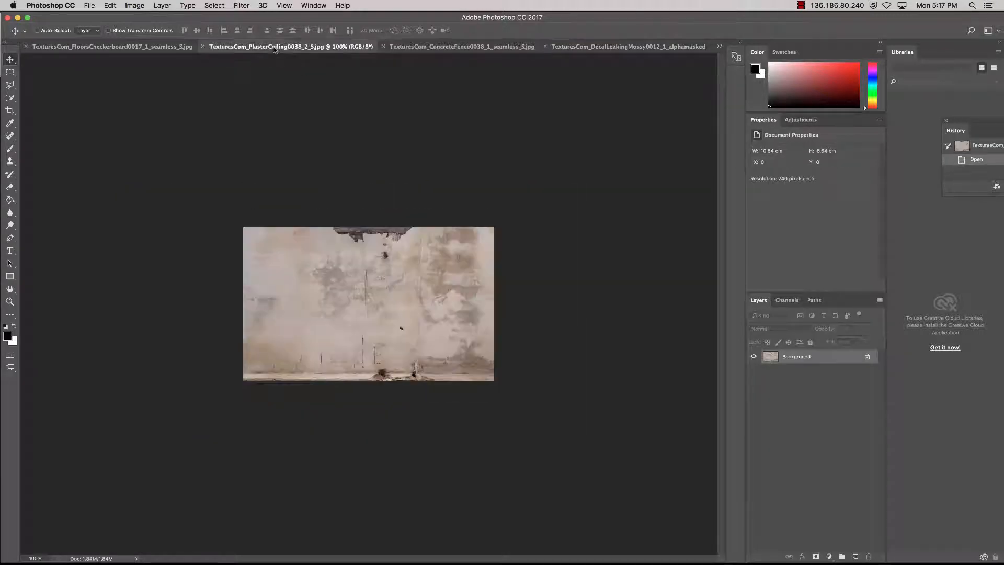
pyautogui.click(610, 46)
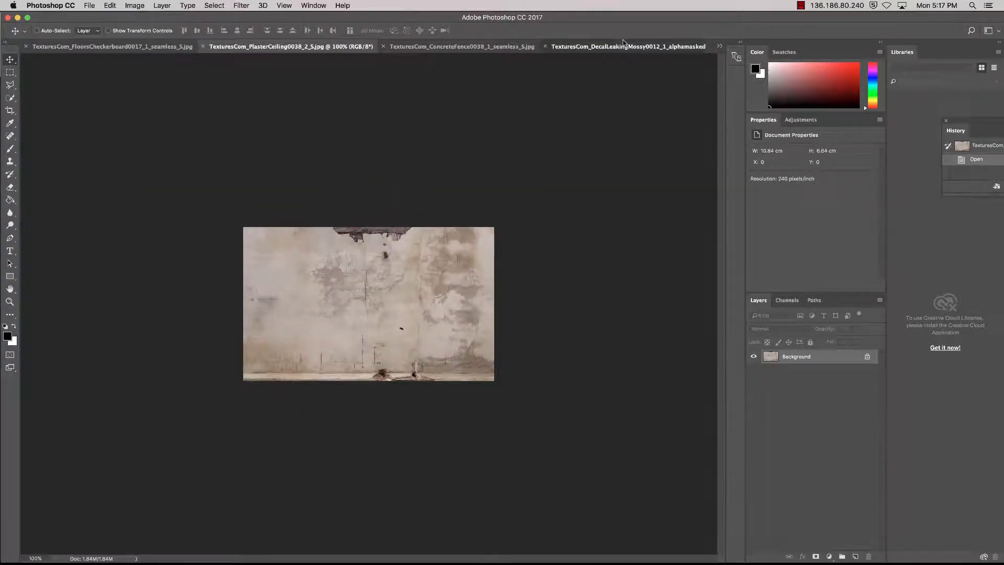
pyautogui.hotkey('ctrl', 'Tab')
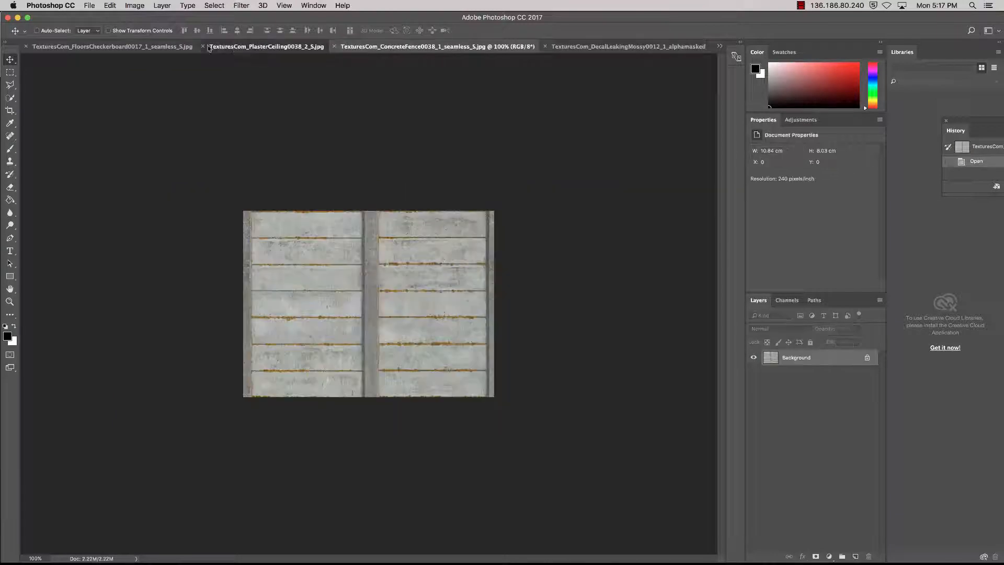
# Bring up the FloorsCheckerboard0017 image and select its entire canvas
pyautogui.click(156, 49)
pyautogui.click(156, 50)
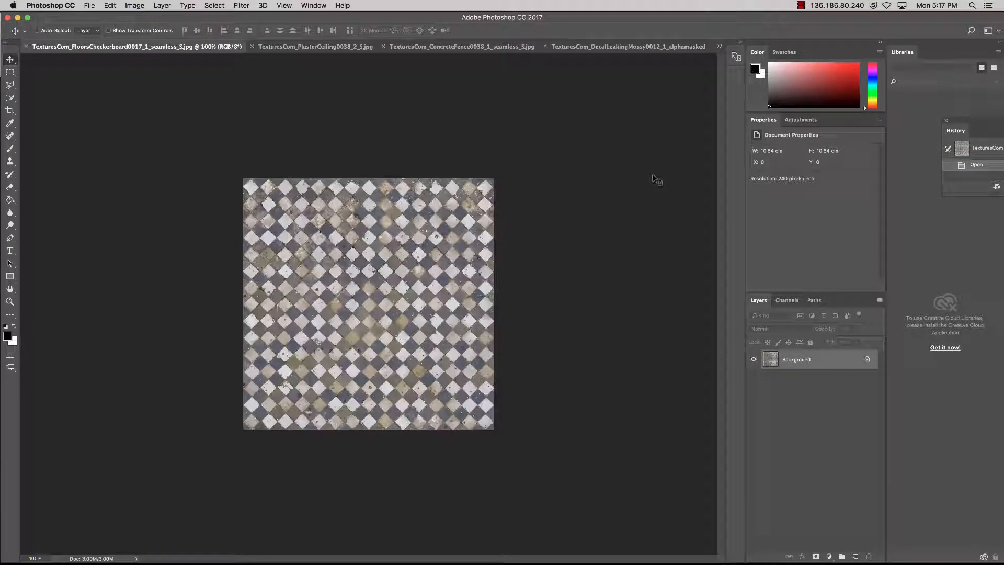
pyautogui.press('super+a')
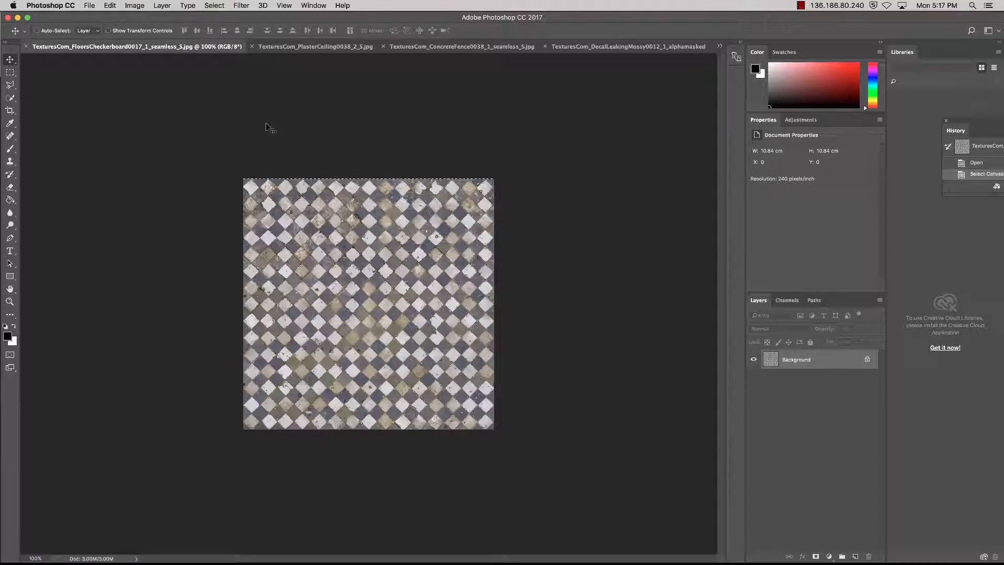
pyautogui.press('super+a')
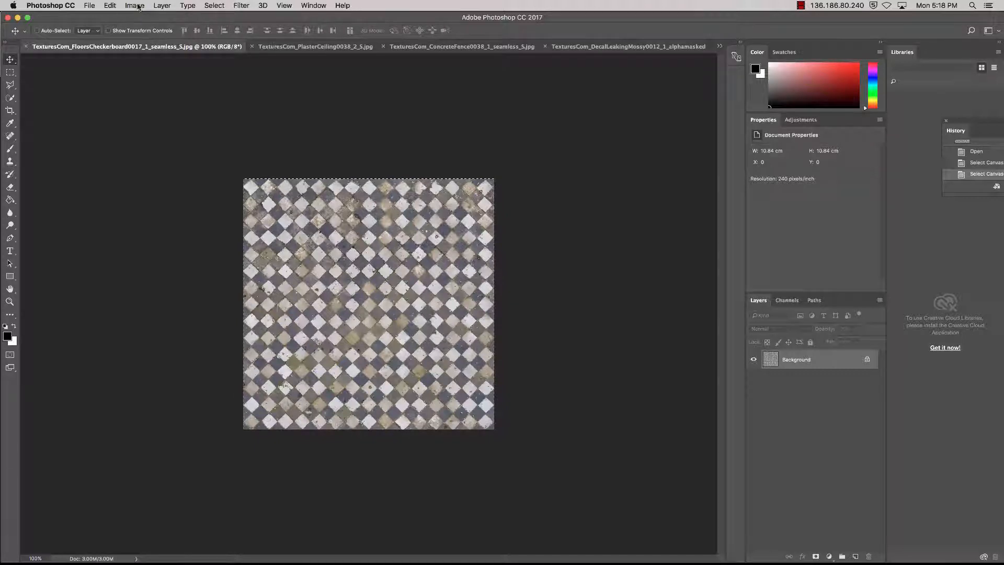
pyautogui.click(137, 6)
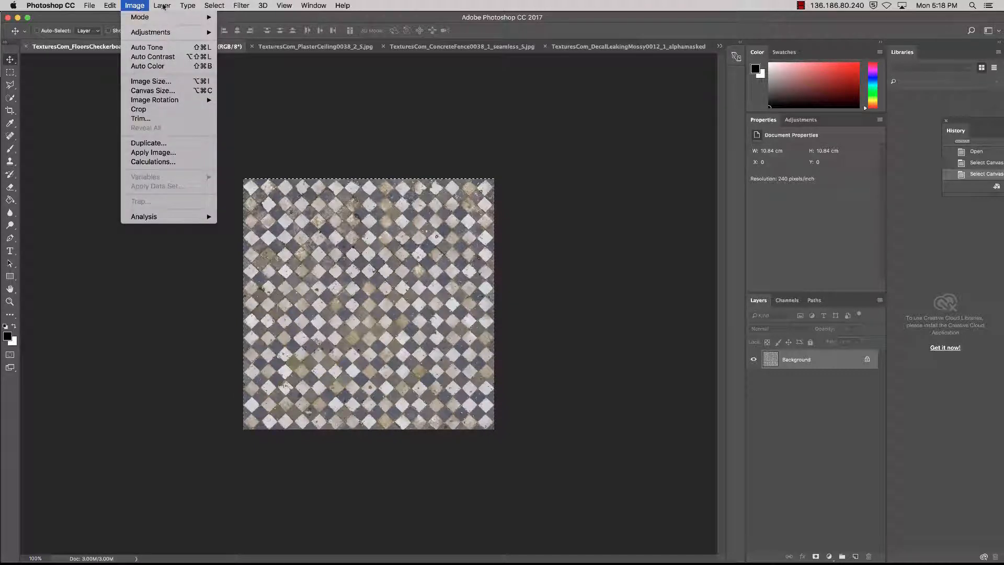
pyautogui.moveTo(214, 6)
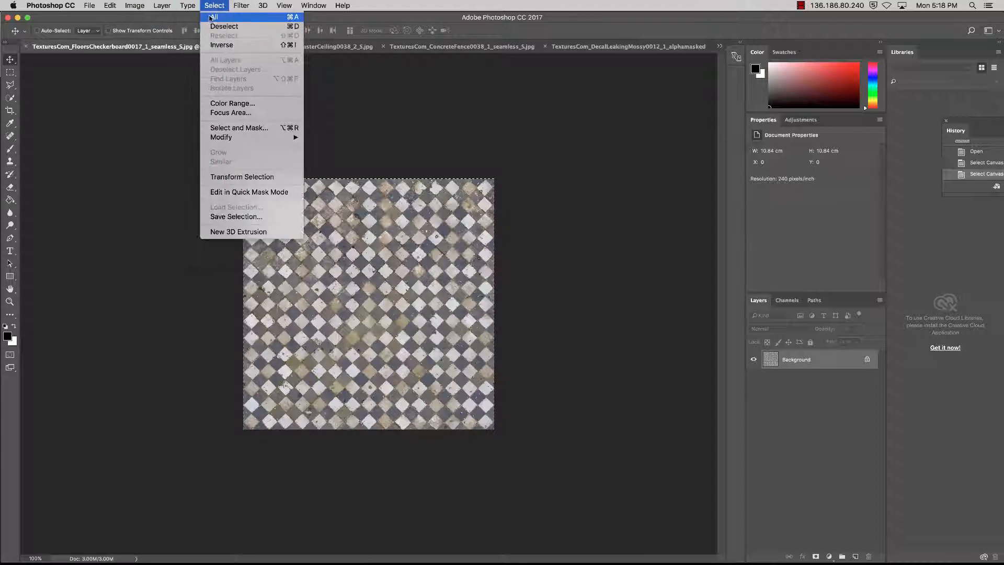
pyautogui.click(284, 20)
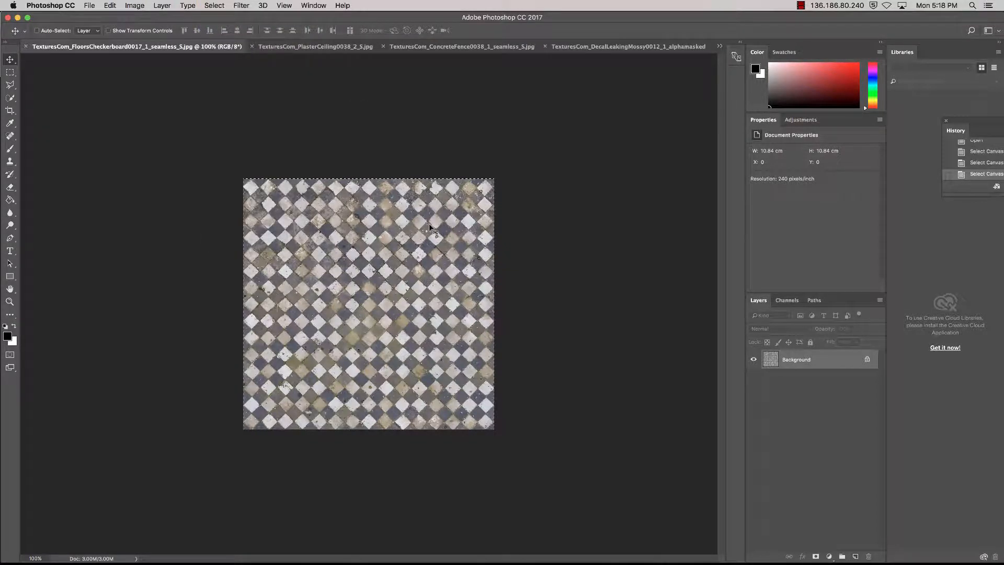
pyautogui.click(90, 5)
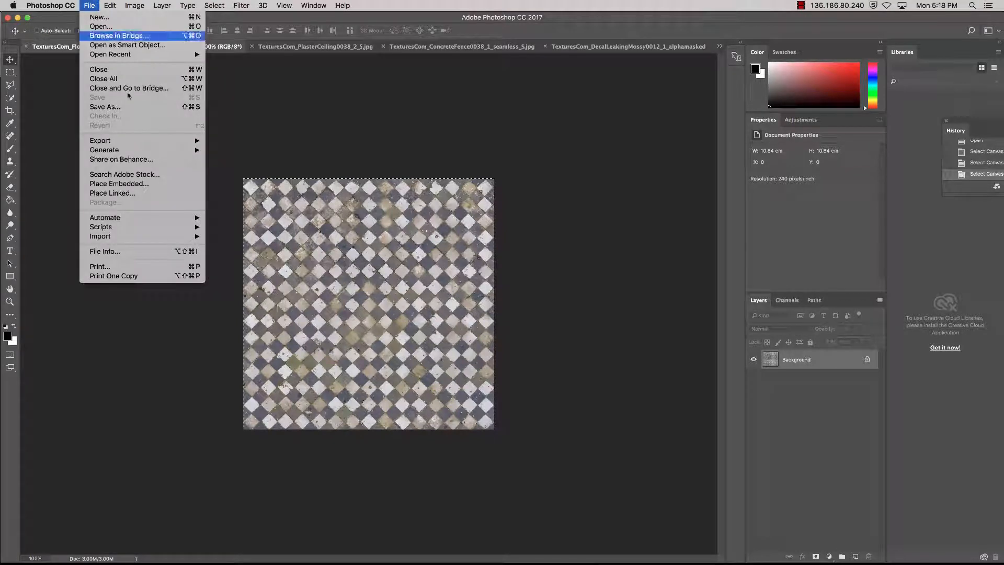
pyautogui.moveTo(146, 4)
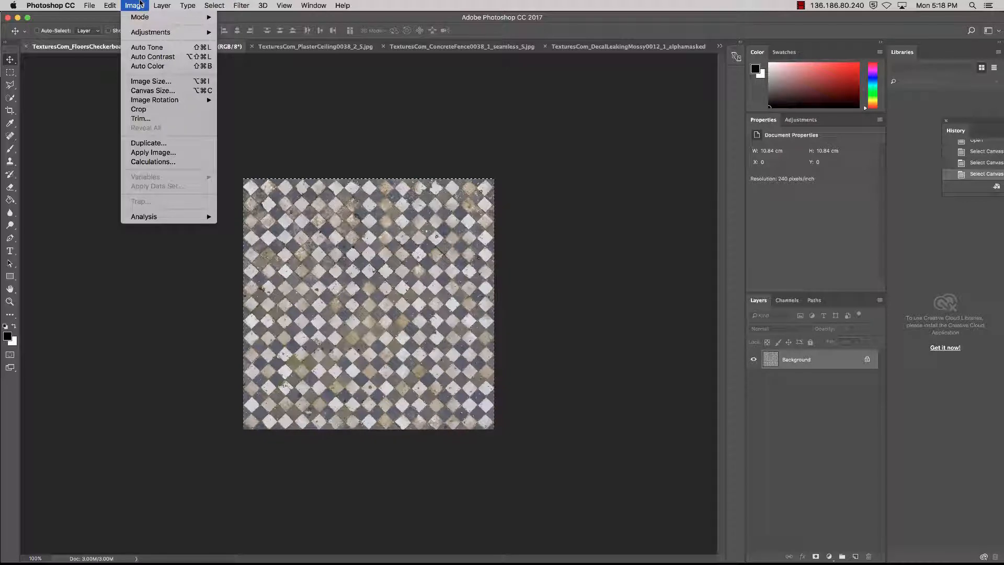
pyautogui.click(476, 127)
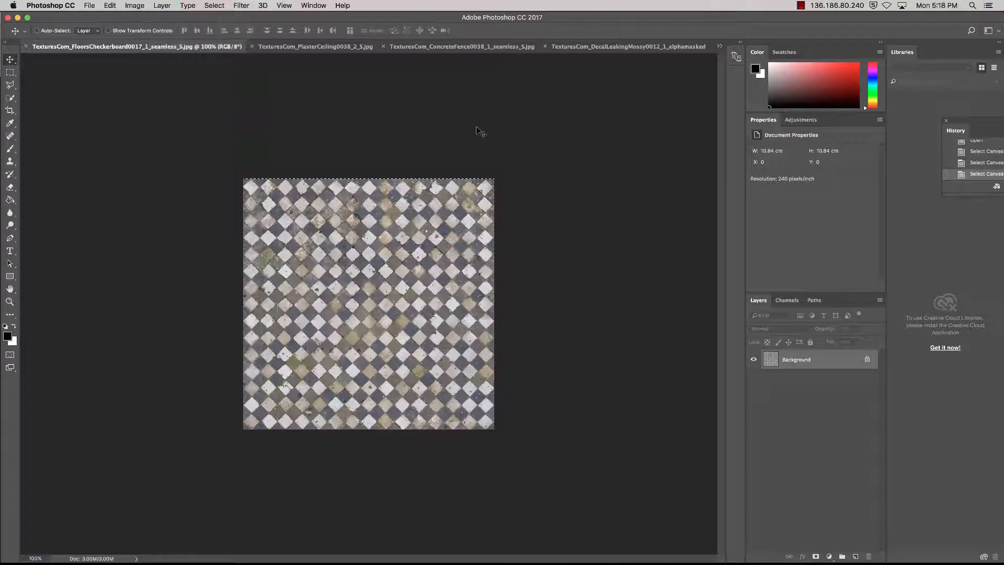
# Clear the selection, reselect the whole checkerboard floor image and copy it
pyautogui.press('super+d')
pyautogui.press('super+a')
pyautogui.click(212, 5)
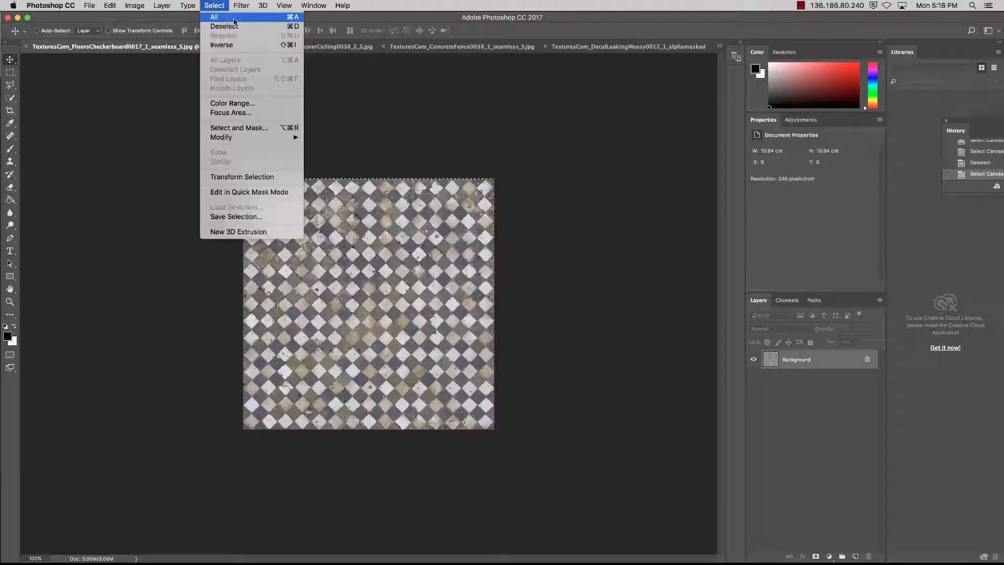
pyautogui.click(232, 19)
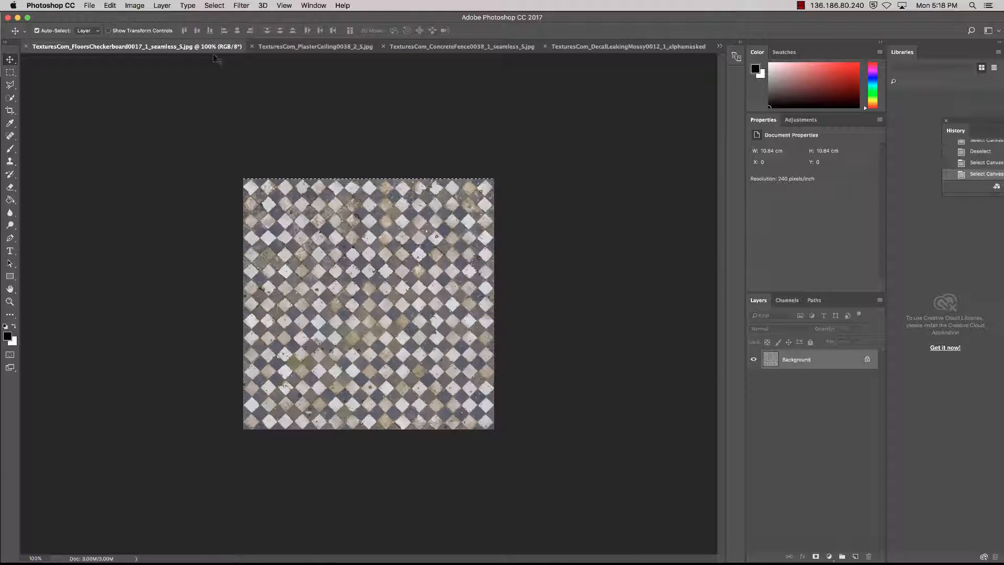
pyautogui.click(110, 5)
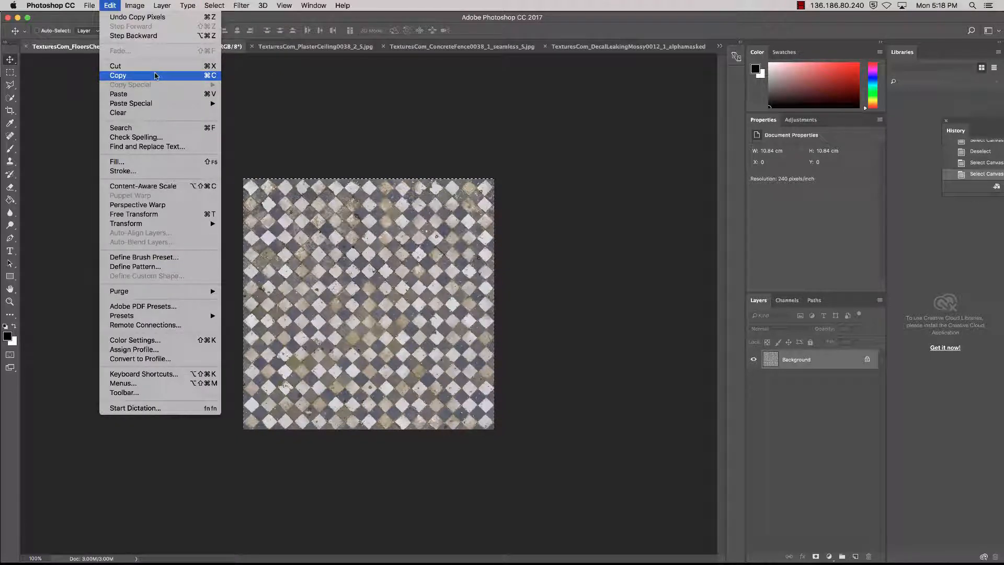
pyautogui.click(465, 134)
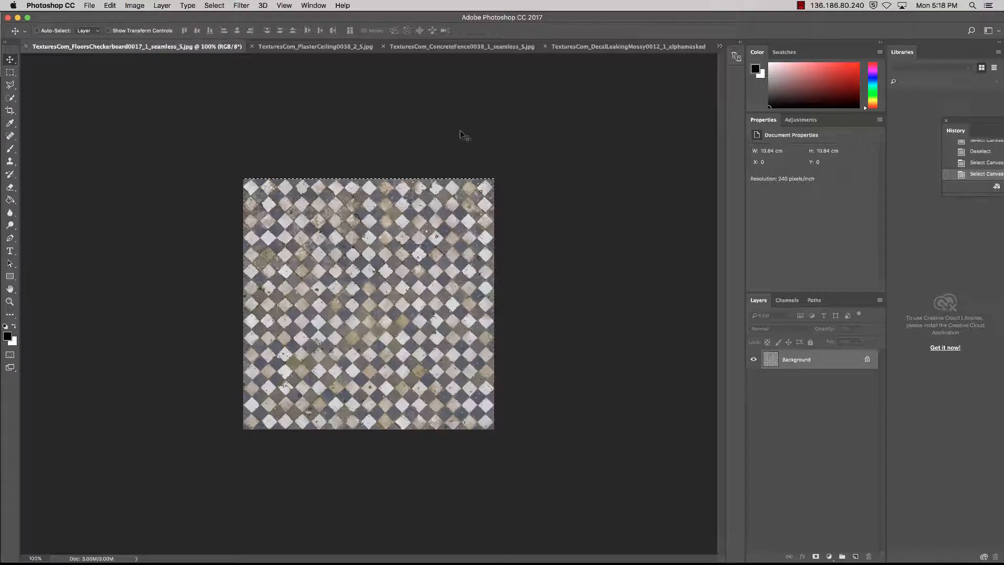
# Paste the copied checkerboard floor into roomUV_02.jpg as a new layer
pyautogui.click(305, 47)
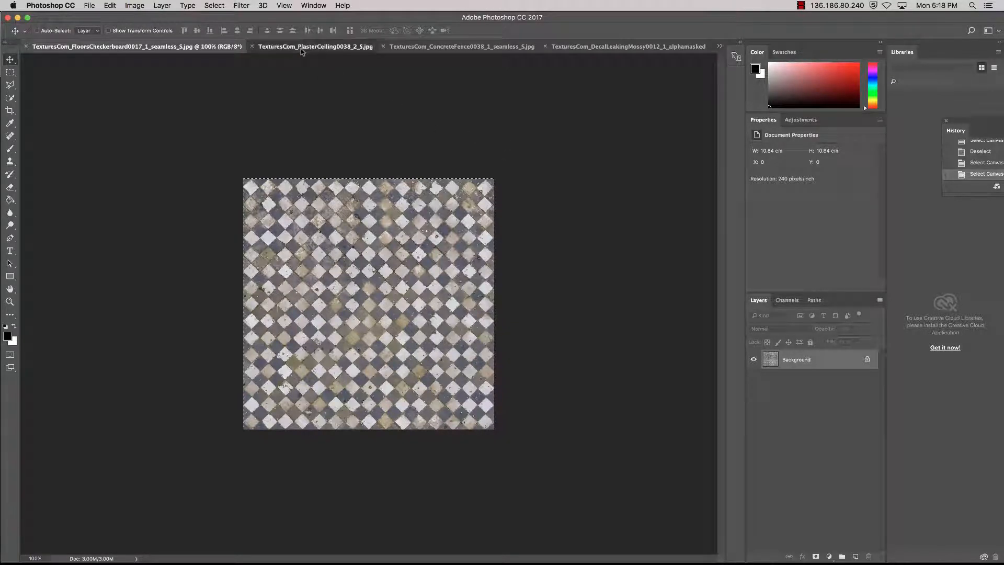
pyautogui.click(720, 46)
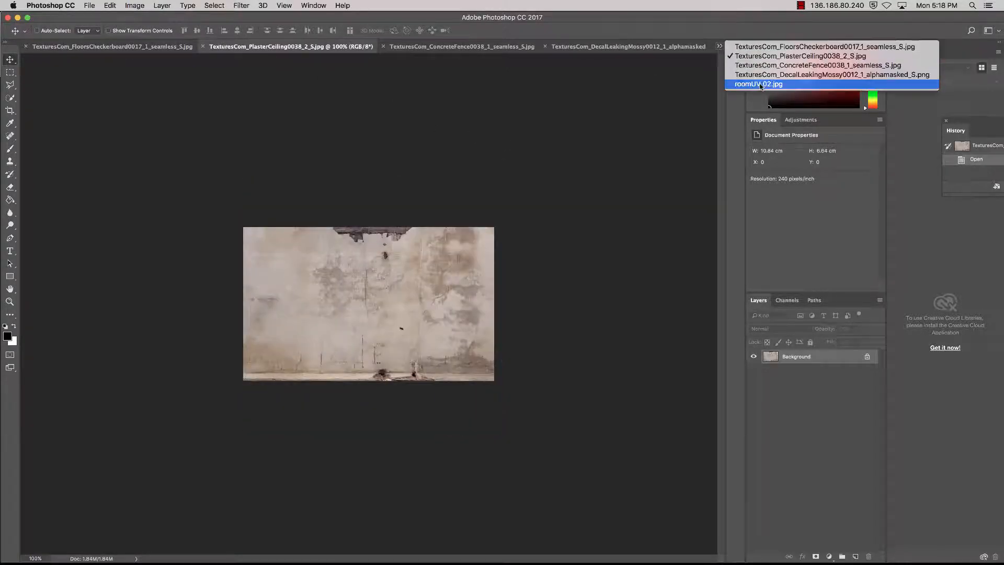
pyautogui.click(759, 83)
pyautogui.press('super+v')
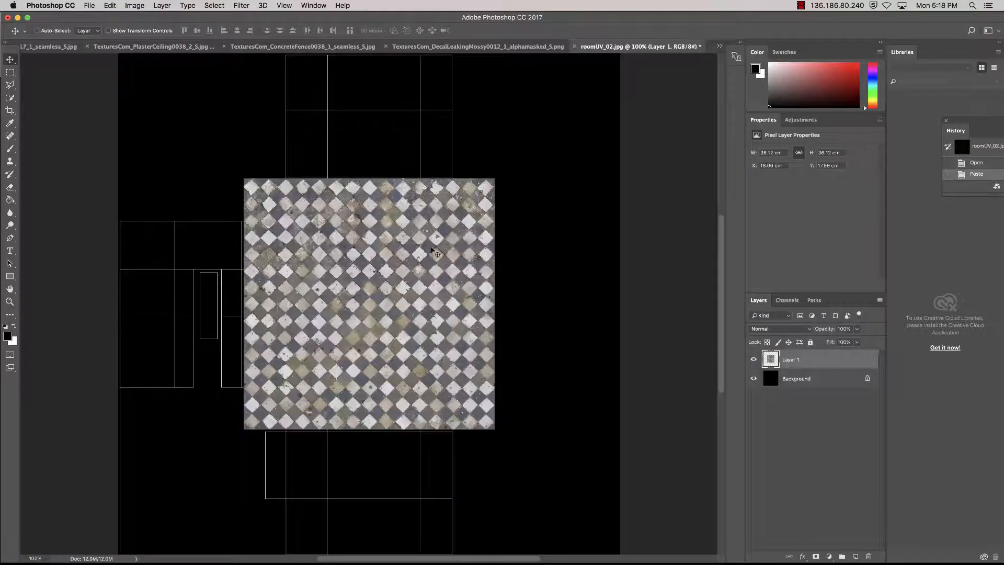
# Move the pasted checkerboard over the lowest UV sections, aligned with the layout's right outline, and hide Layer 1
pyautogui.moveTo(373, 271); pyautogui.dragTo(333, 478)
pyautogui.scroll(-5, 413, 400)
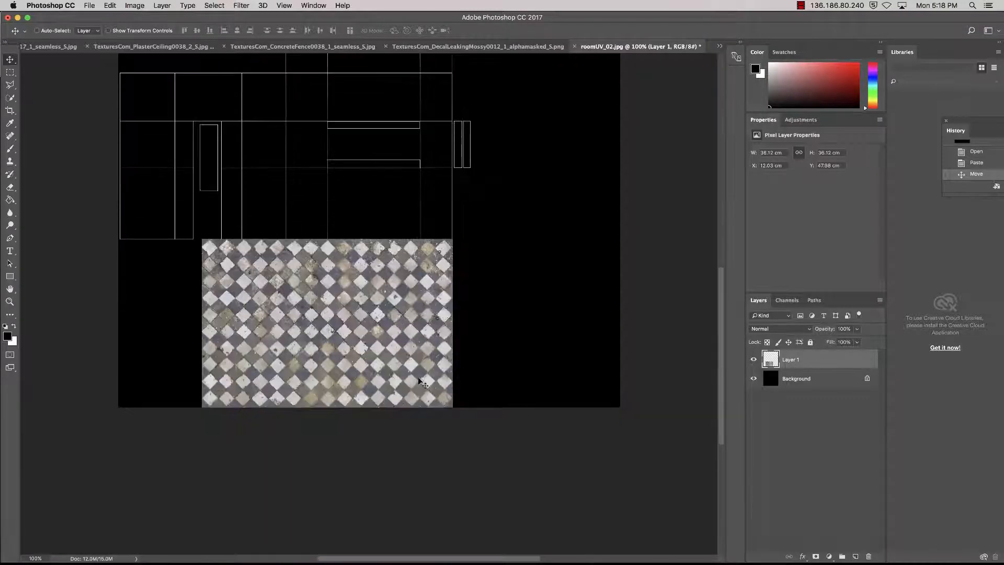
pyautogui.moveTo(355, 350)
pyautogui.mouseDown()
pyautogui.moveTo(504, 347)
pyautogui.moveTo(354, 343)
pyautogui.mouseUp()
pyautogui.click(754, 362)
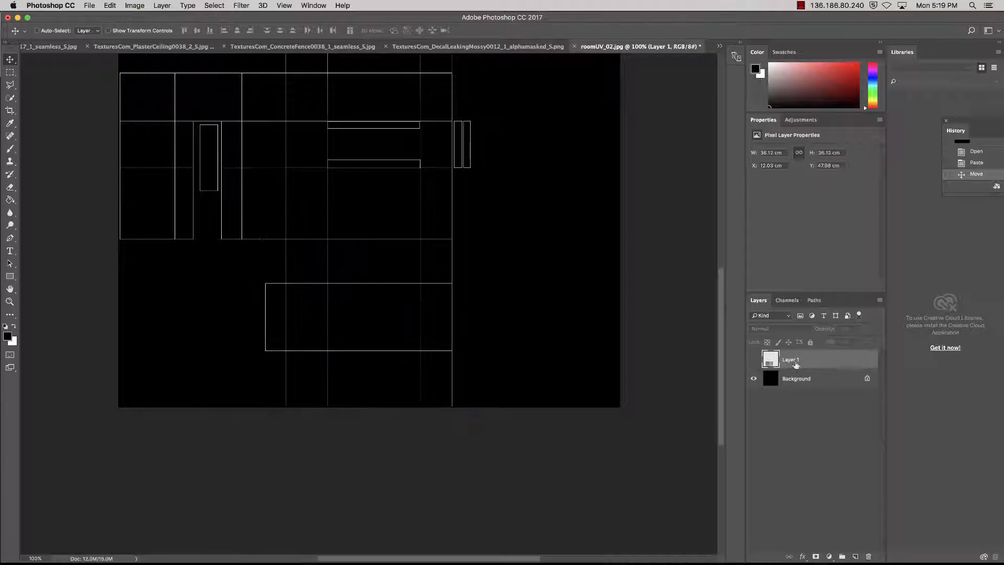
# Select the whole FloorsCheckerboard0017 image and define it as a pattern, keeping the file name as the pattern name
pyautogui.click(152, 46)
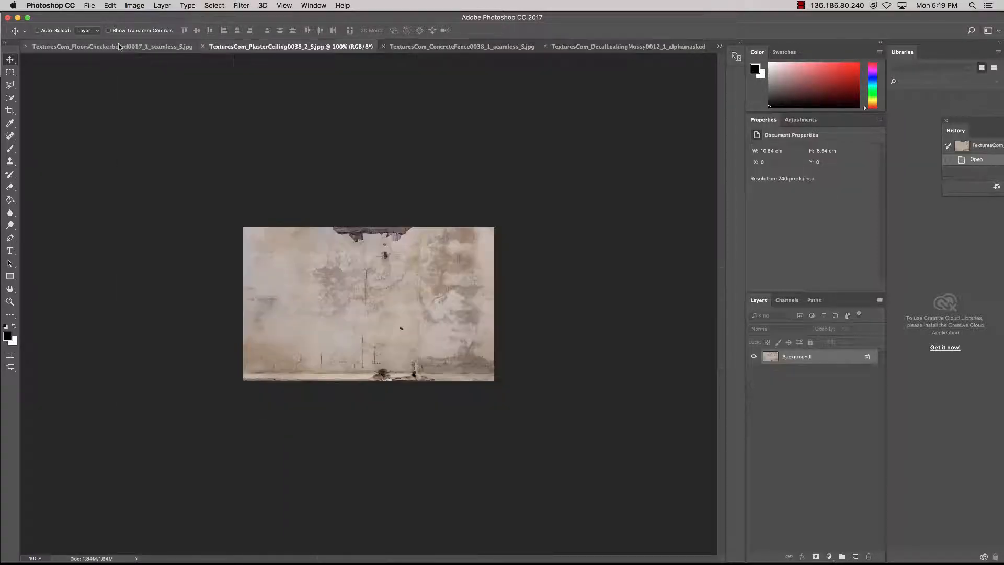
pyautogui.click(48, 48)
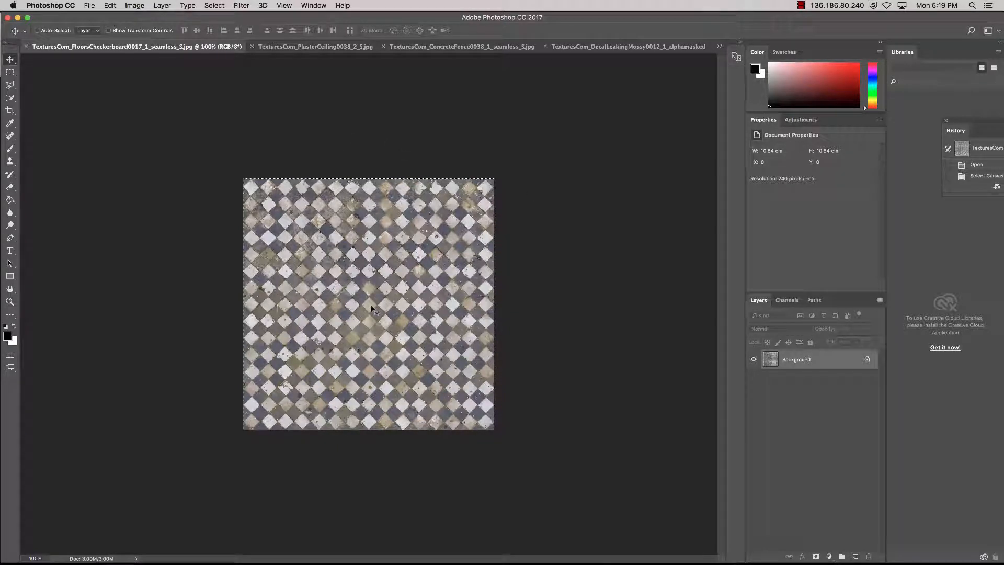
pyautogui.press('super+a')
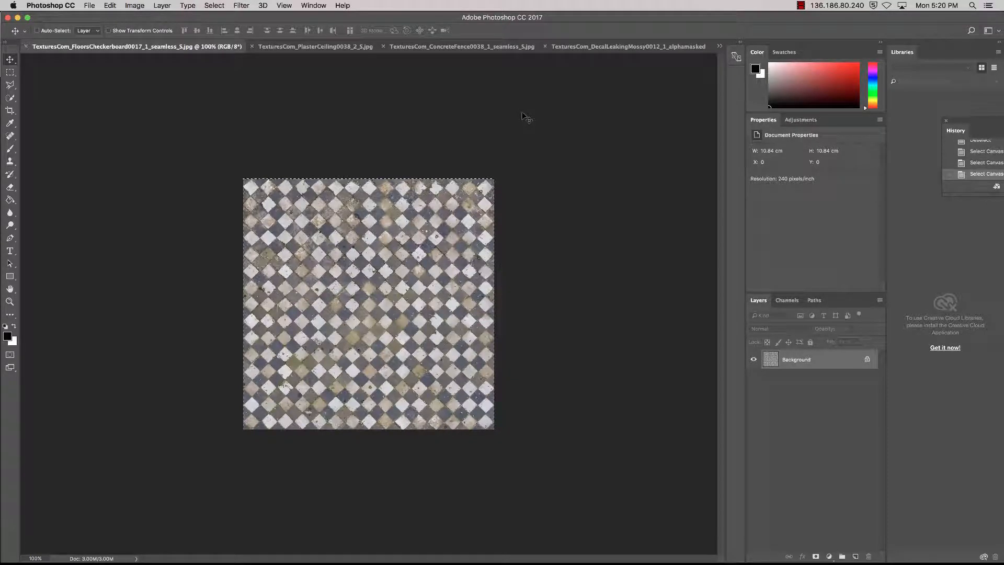
pyautogui.click(89, 5)
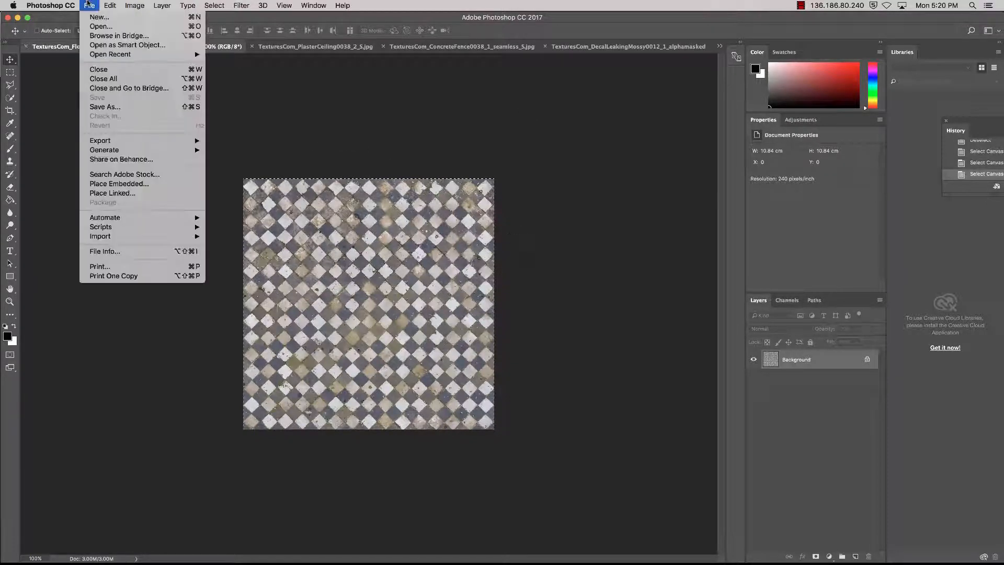
pyautogui.moveTo(108, 5)
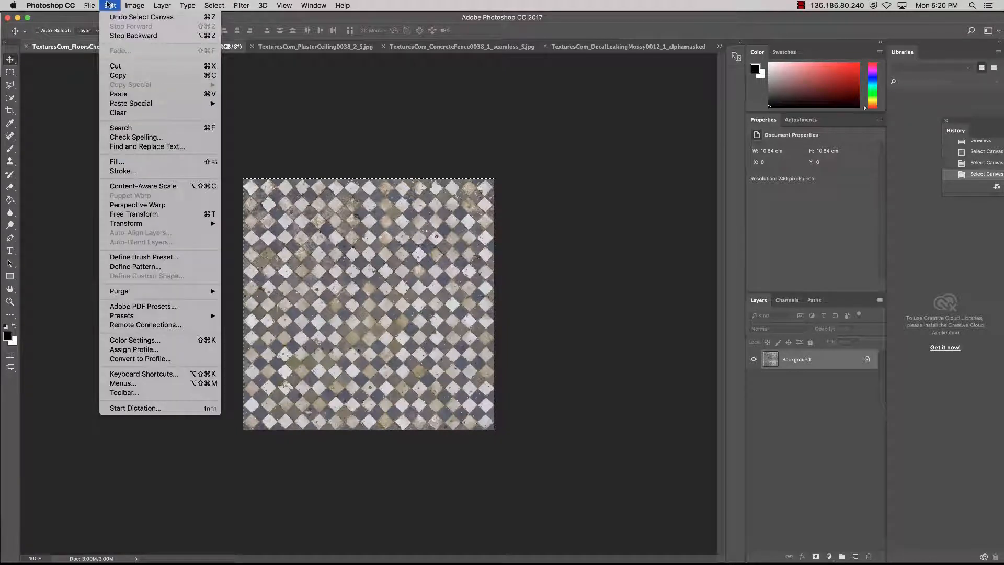
pyautogui.click(158, 269)
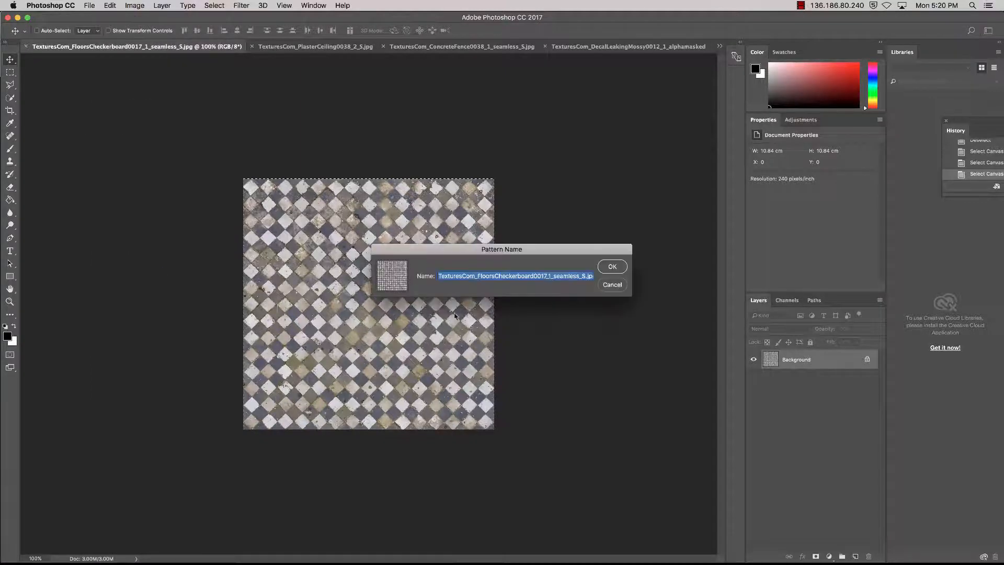
pyautogui.click(611, 267)
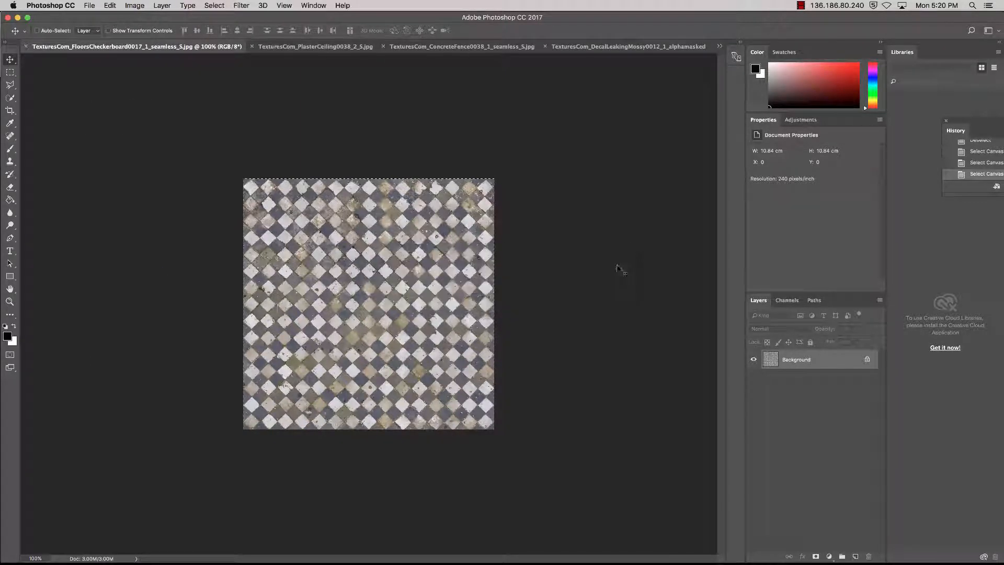
# Switch to roomUV_02.jpg and zoom in on the lowest UV sections of the layout
pyautogui.click(718, 47)
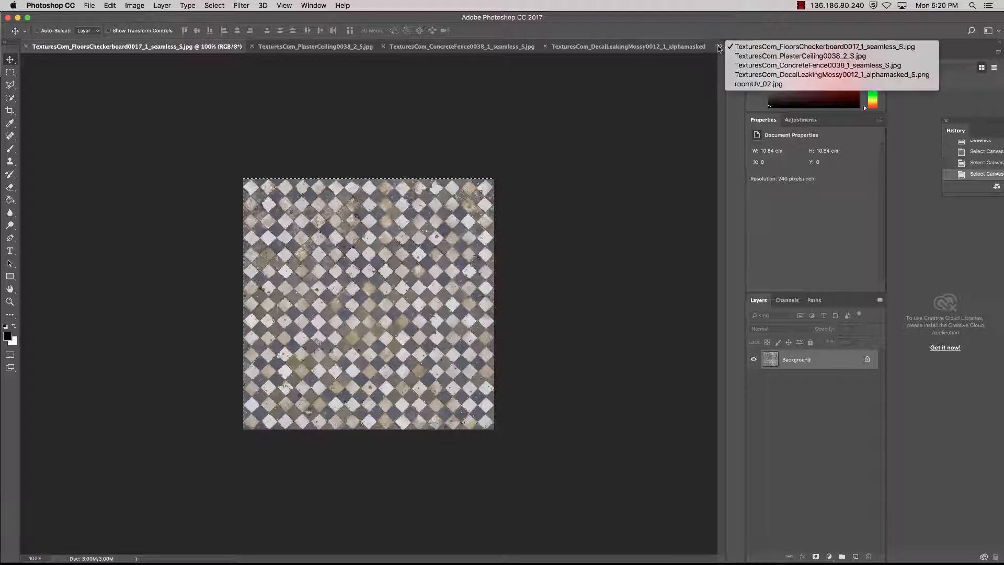
pyautogui.click(746, 87)
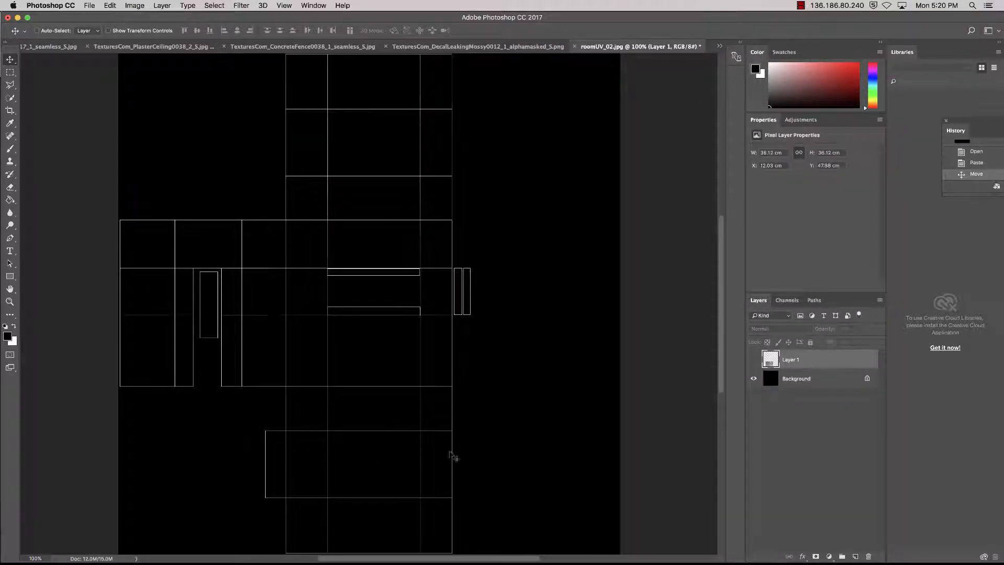
pyautogui.click(10, 72)
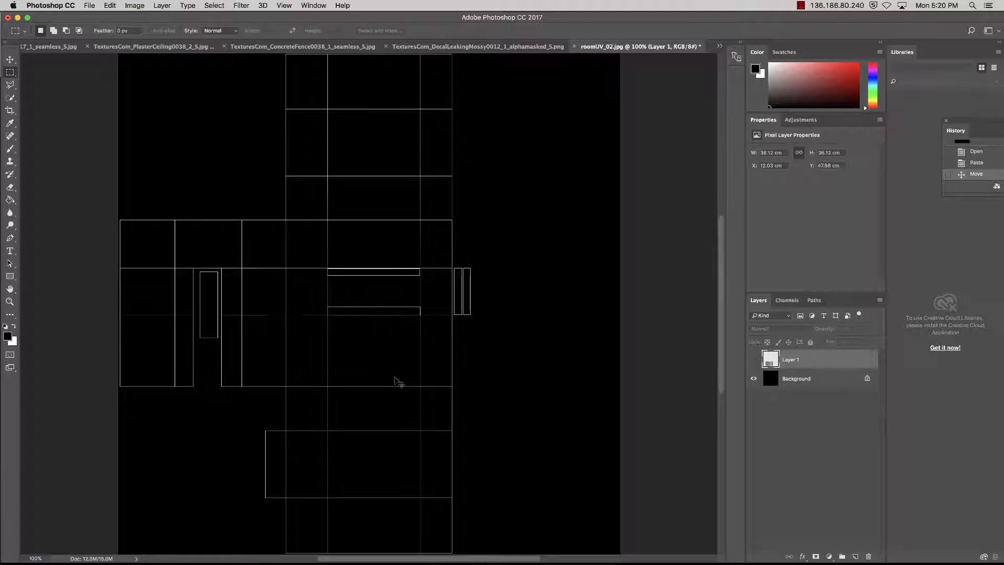
pyautogui.press('super+plus')
pyautogui.press('super+plus')
pyautogui.press('super+plus')
pyautogui.moveTo(395, 378); pyautogui.dragTo(418, 100)
pyautogui.moveTo(481, 460); pyautogui.dragTo(468, 183)
pyautogui.moveTo(455, 471); pyautogui.dragTo(475, 392)
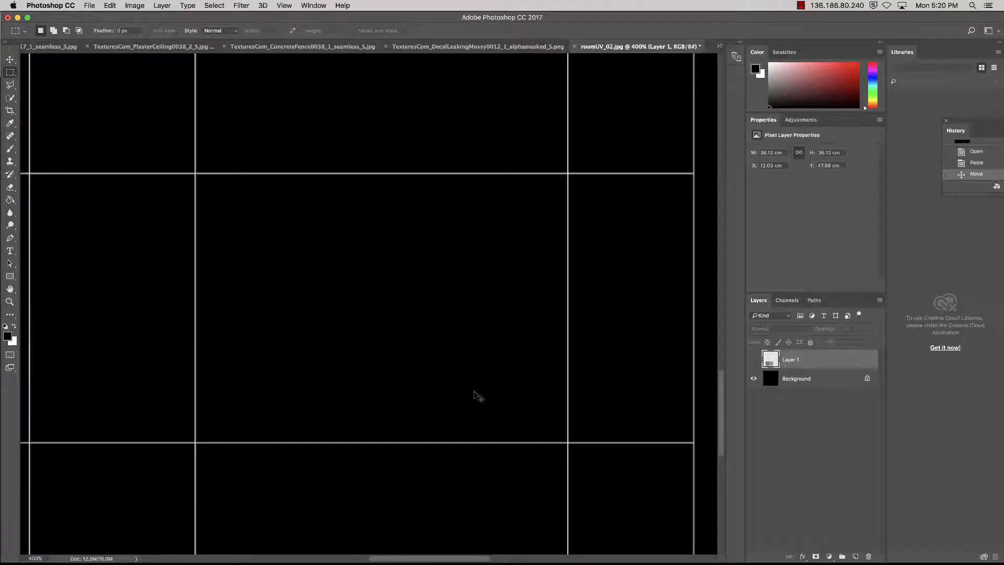
pyautogui.press('super+minus')
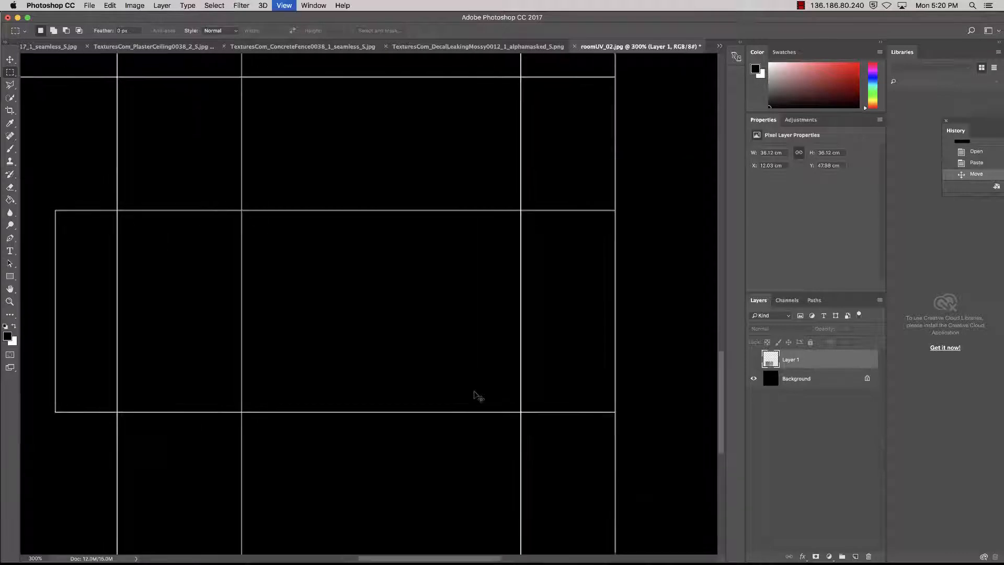
pyautogui.press('super+minus')
pyautogui.press('z')
pyautogui.moveTo(156, 281); pyautogui.dragTo(170, 283)
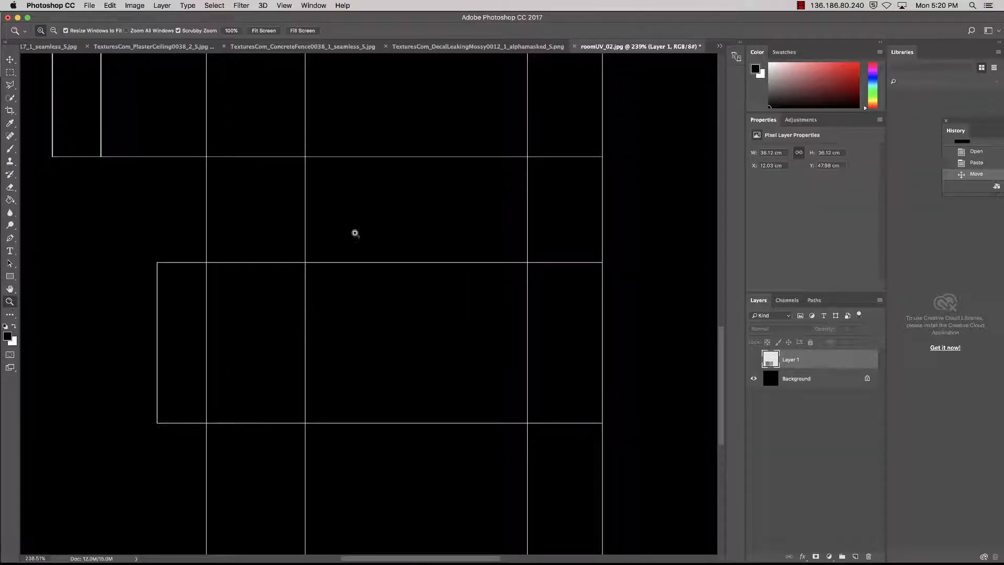
pyautogui.moveTo(390, 308)
pyautogui.mouseDown()
pyautogui.moveTo(406, 307)
pyautogui.moveTo(394, 305)
pyautogui.mouseUp()
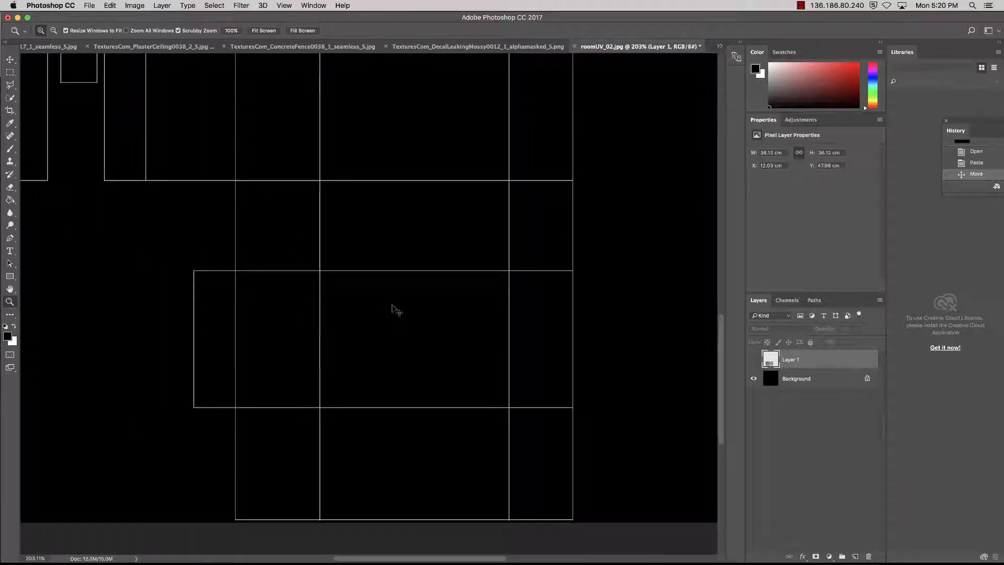
# Show the rulers and place guides along the upper edge and right outline of the lowest UV sections
pyautogui.press('super+r')
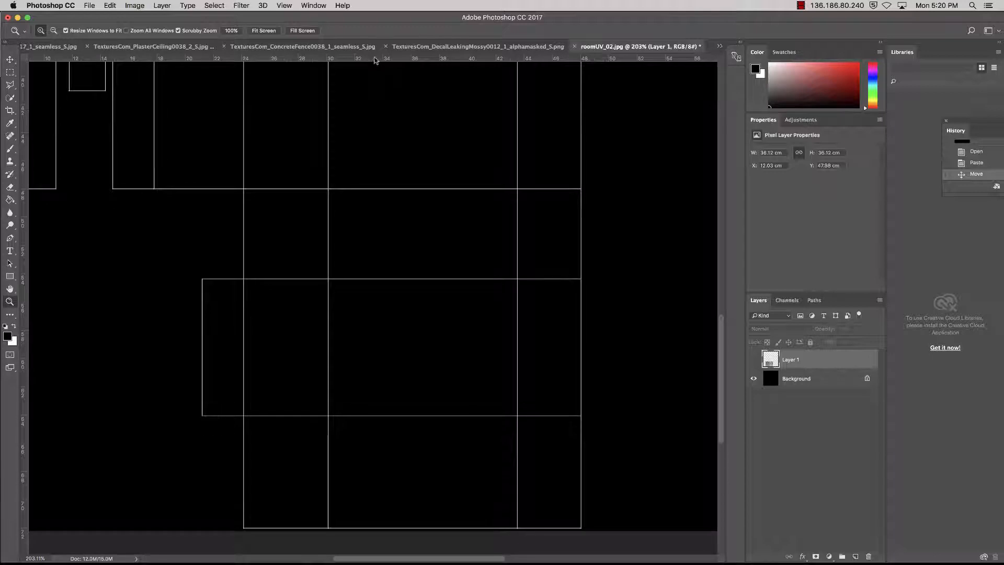
pyautogui.moveTo(377, 59); pyautogui.dragTo(389, 189)
pyautogui.moveTo(32, 255); pyautogui.dragTo(582, 324)
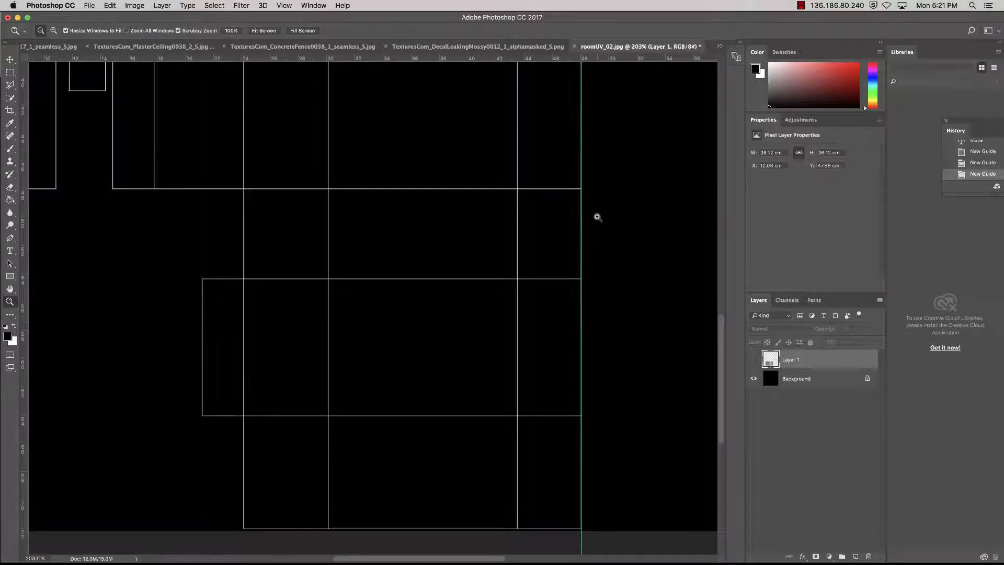
pyautogui.click(10, 59)
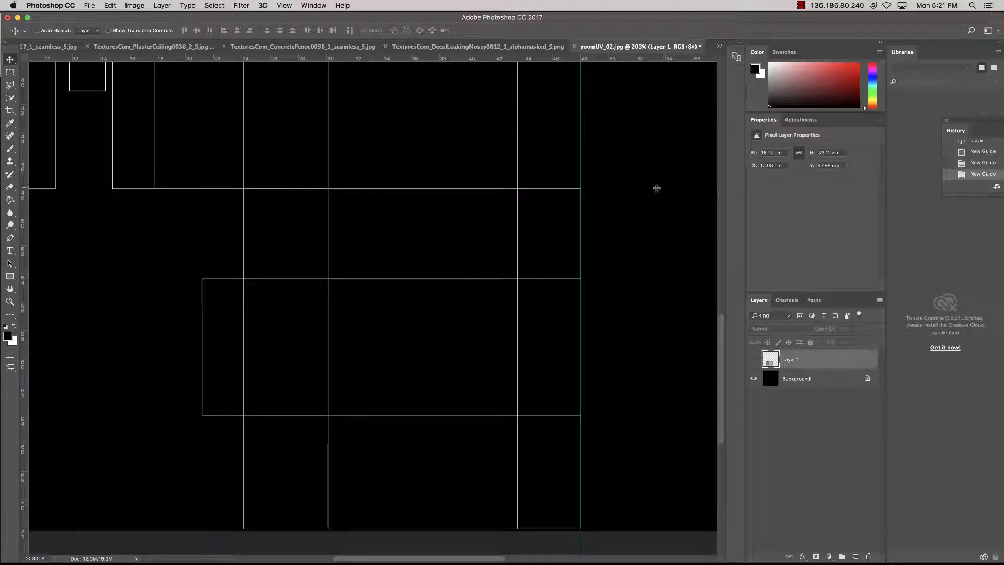
pyautogui.moveTo(656, 189); pyautogui.dragTo(654, 187)
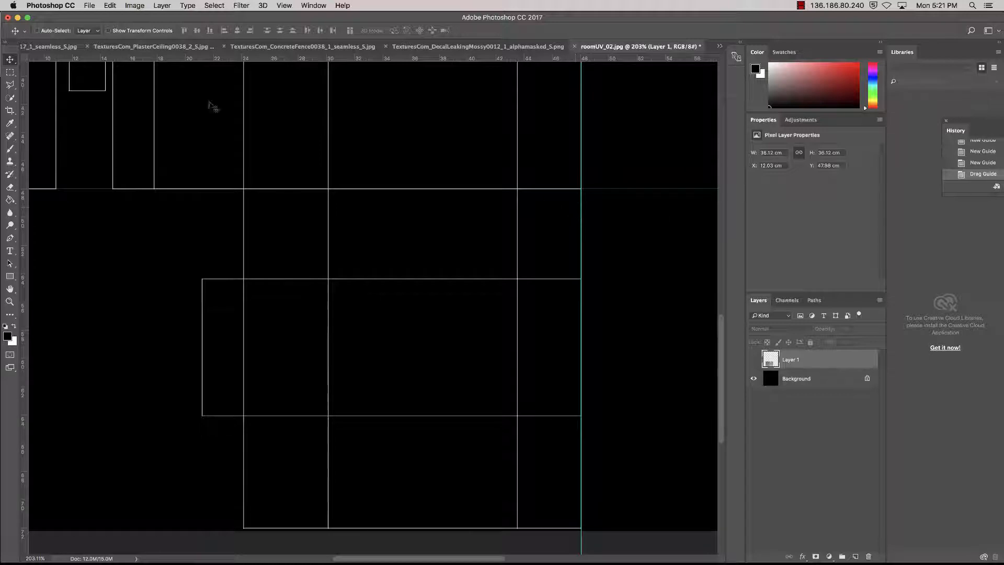
# Select the stepped outline of the lowest UV sections, including the part projecting on the left, with the Polygonal Lasso
pyautogui.click(13, 86)
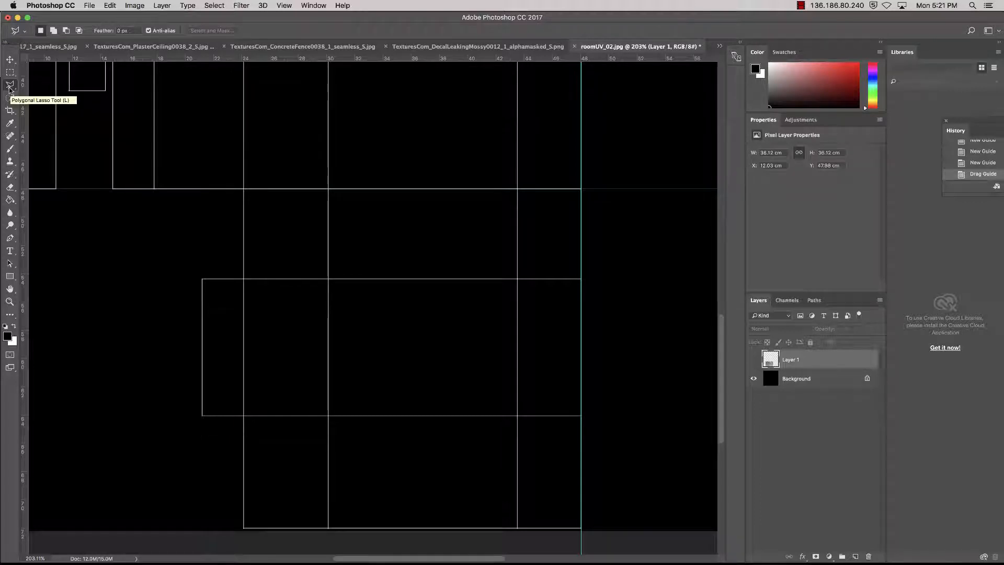
pyautogui.click(244, 189)
pyautogui.click(582, 190)
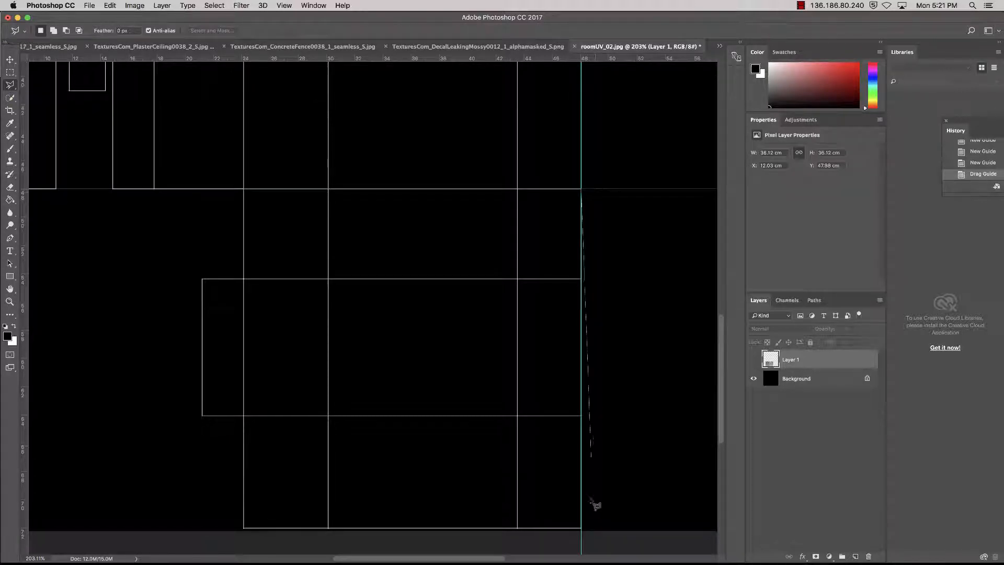
pyautogui.click(582, 529)
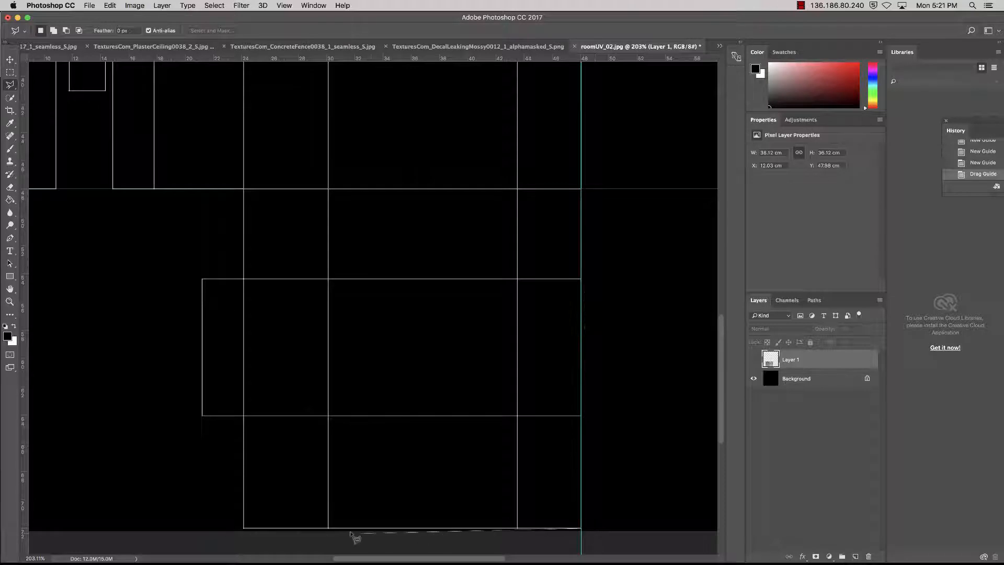
pyautogui.click(243, 529)
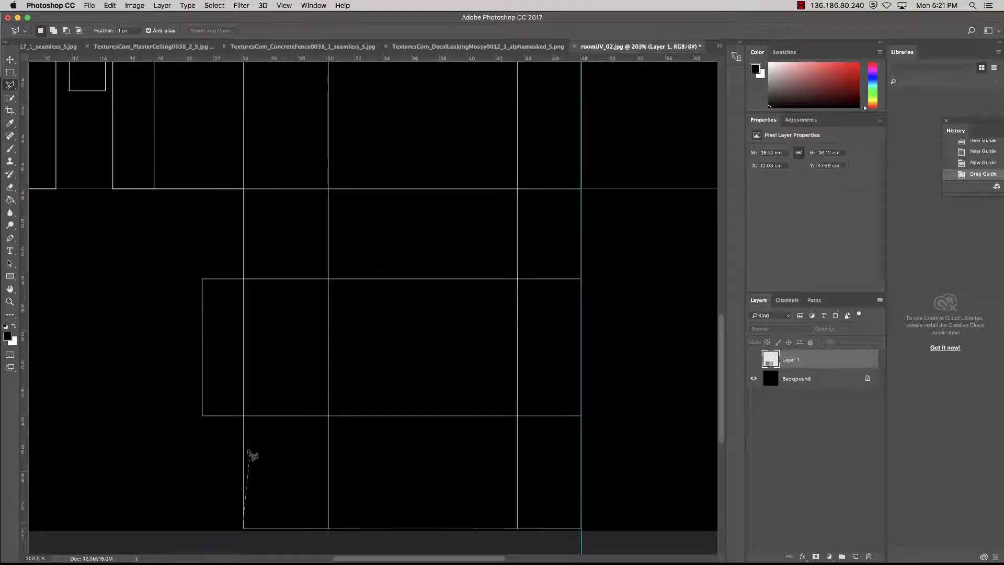
pyautogui.click(244, 416)
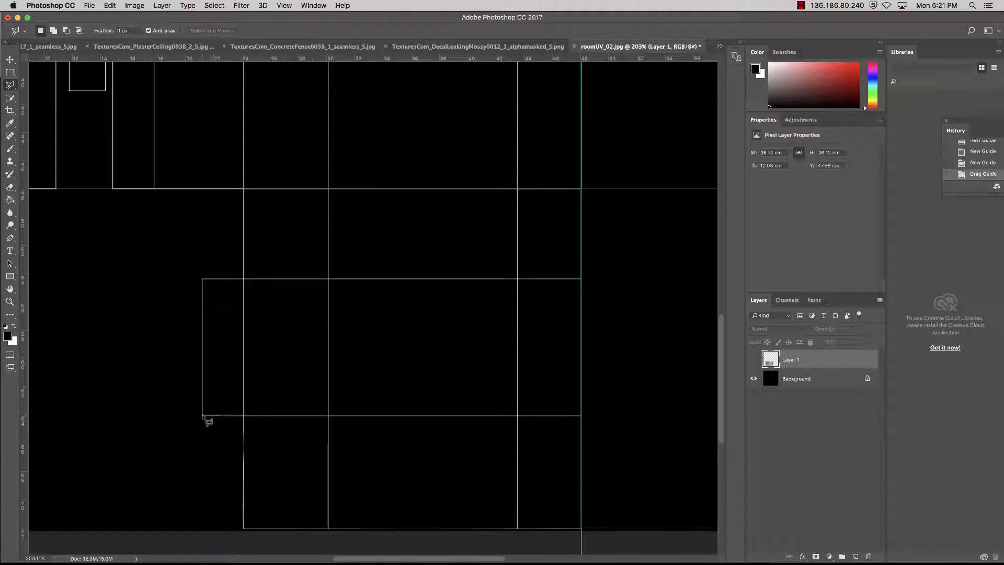
pyautogui.click(202, 415)
pyautogui.click(202, 279)
pyautogui.click(244, 279)
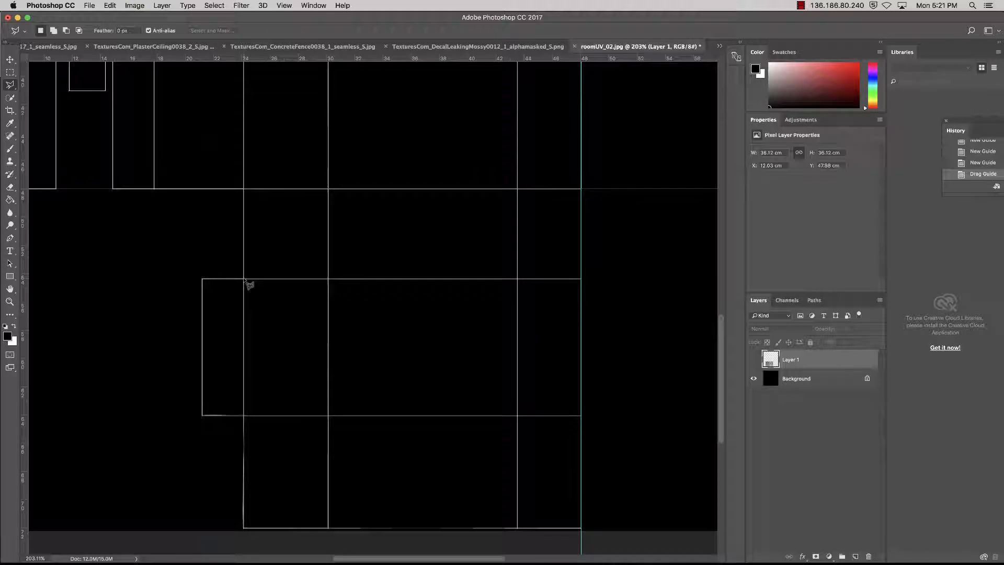
pyautogui.doubleClick(244, 189)
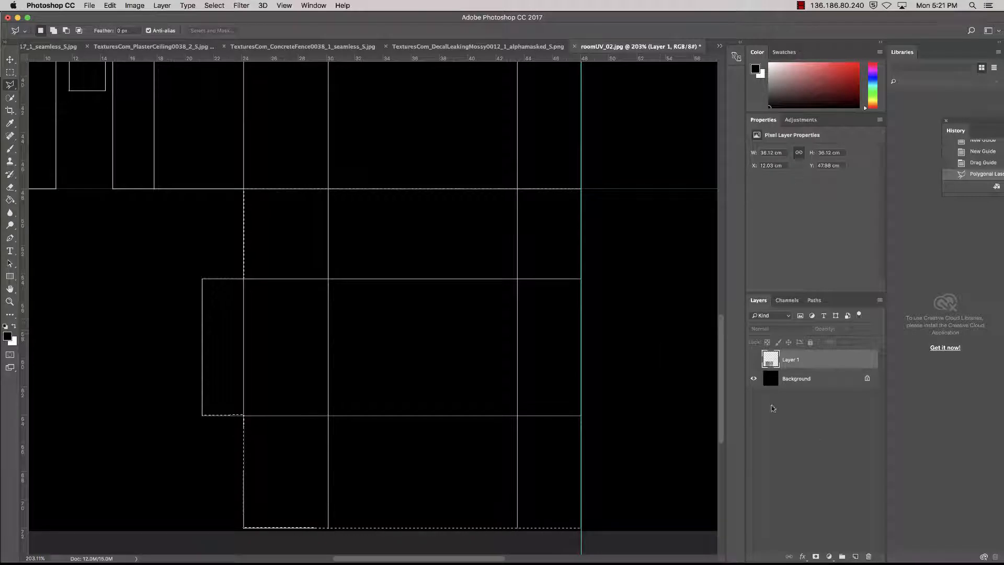
# Create a new layer and fill the selected floor area with the red foreground color cf1b1b
pyautogui.click(855, 557)
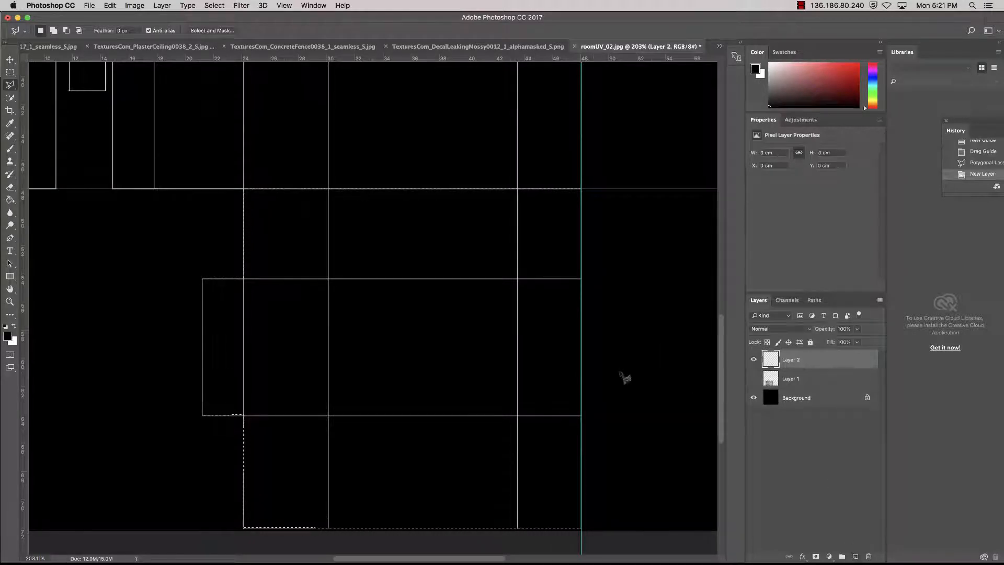
pyautogui.click(10, 200)
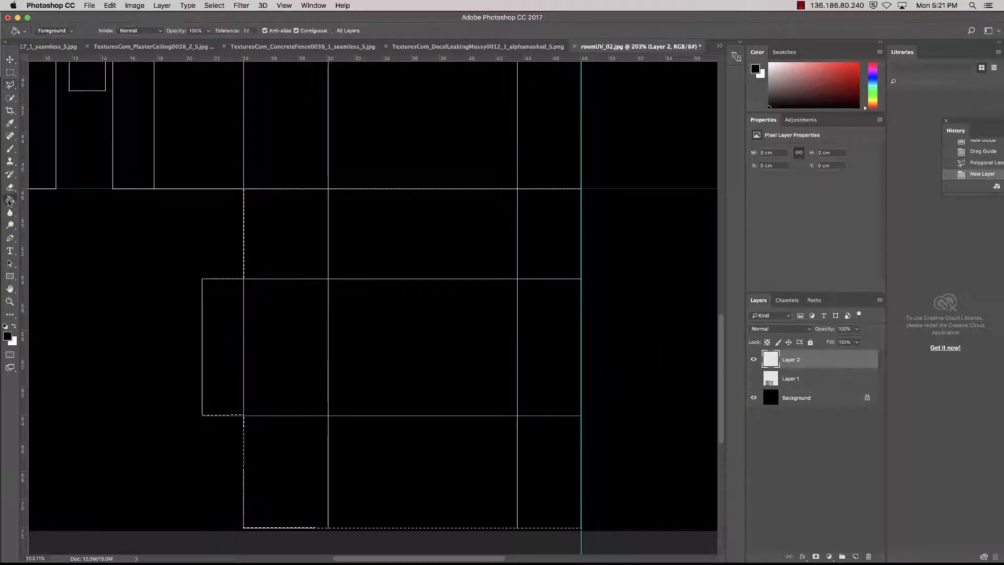
pyautogui.click(7, 337)
pyautogui.click(488, 224)
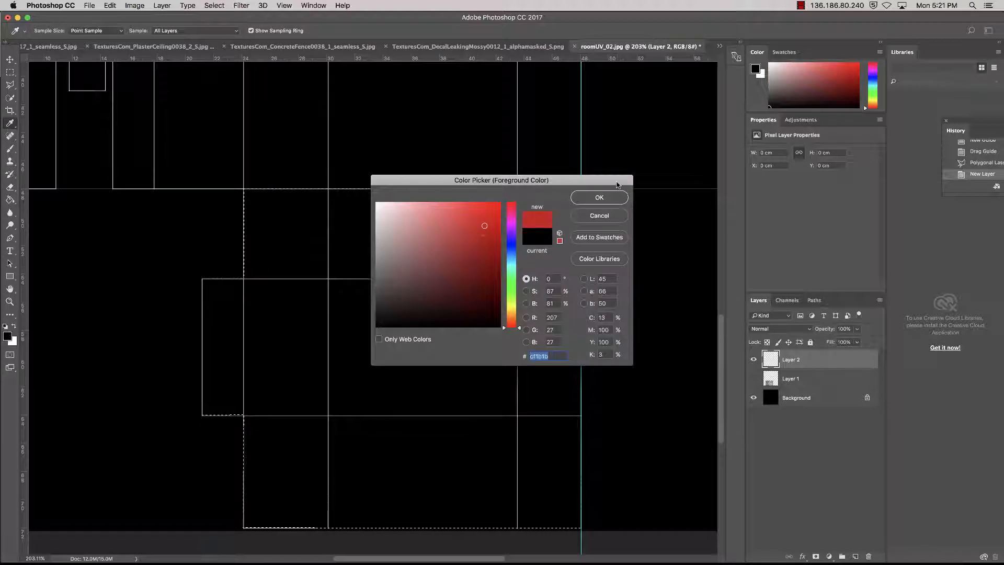
pyautogui.click(602, 196)
pyautogui.click(380, 298)
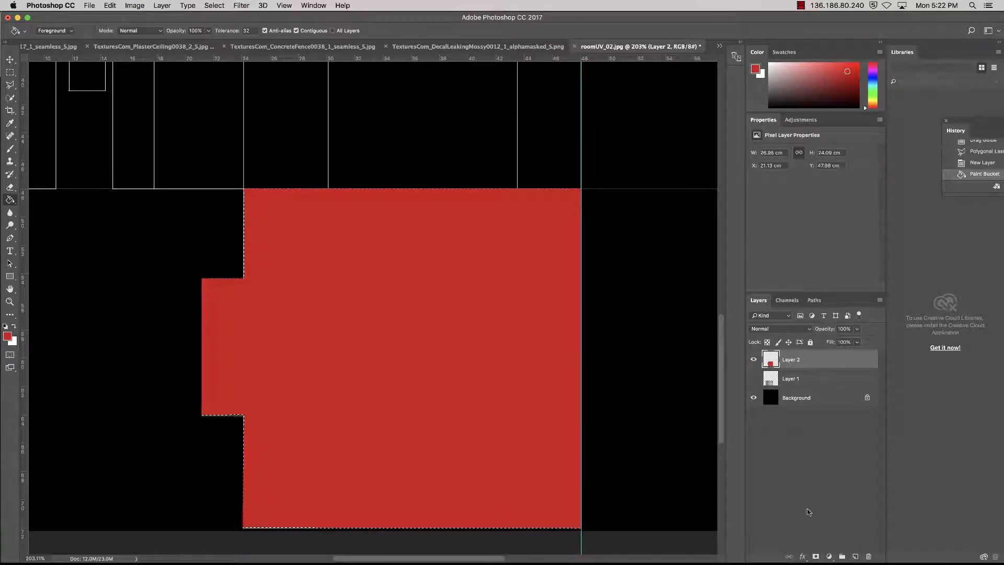
# Add a layer mask from the floor selection to Layer 2 and unlink the mask from the layer's pixels
pyautogui.click(816, 557)
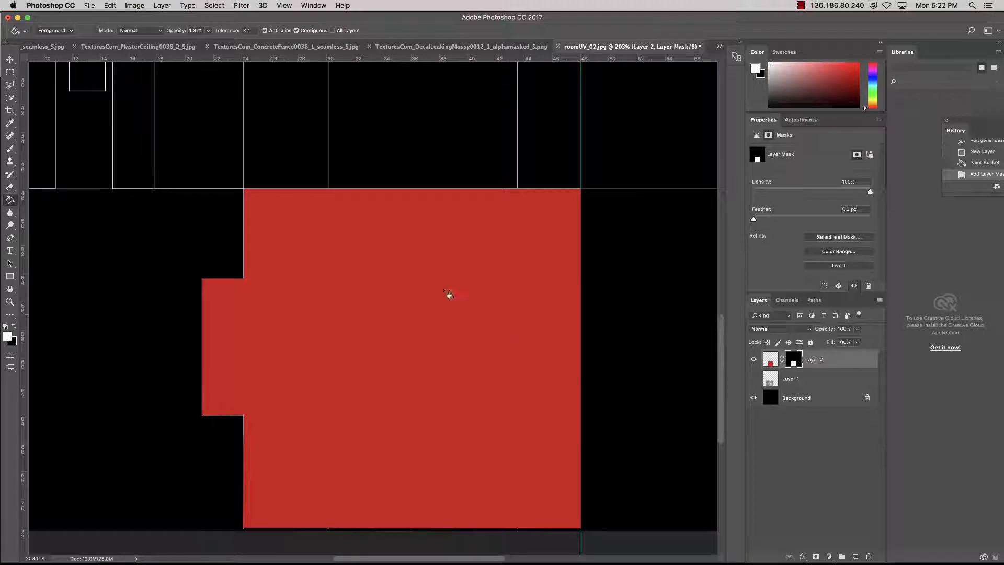
pyautogui.click(10, 59)
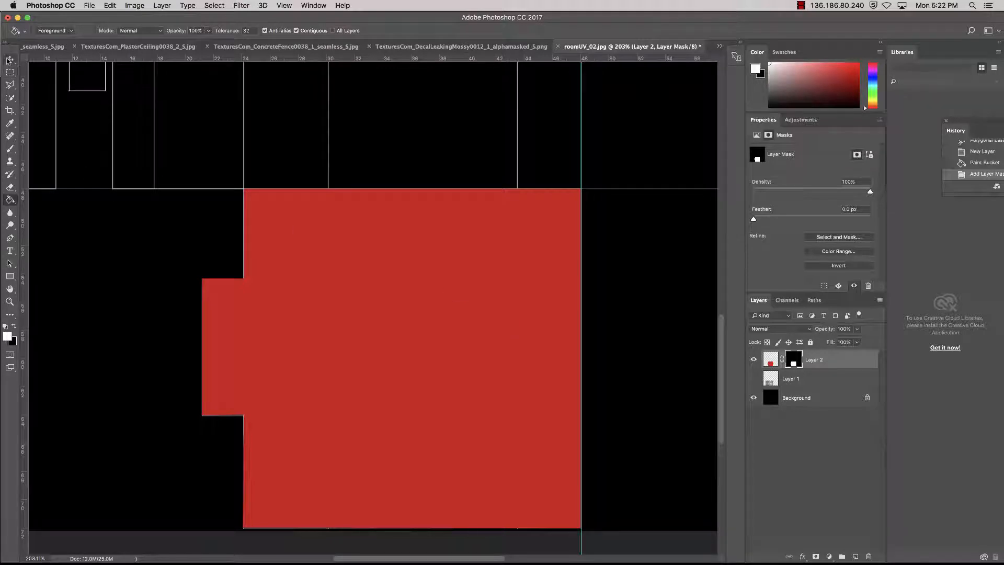
pyautogui.click(775, 368)
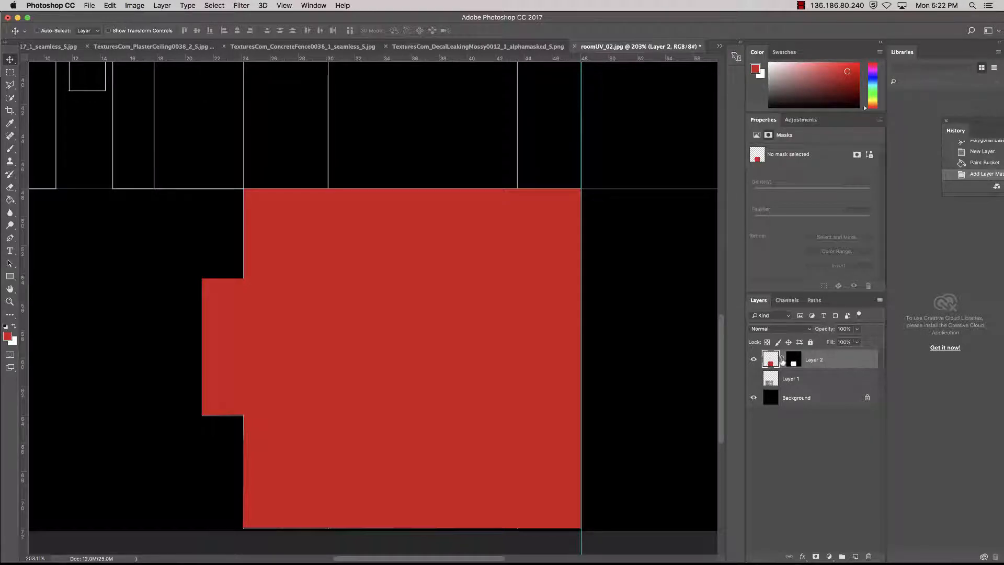
pyautogui.click(782, 360)
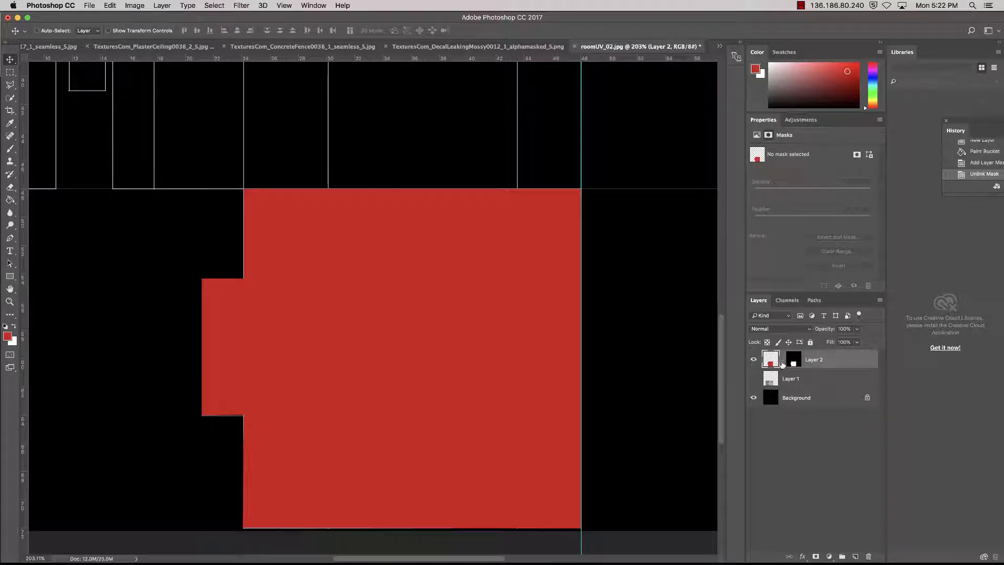
pyautogui.click(782, 361)
pyautogui.click(782, 361)
# Shift the red fill slightly beneath its mask and flood the rest of Layer 2 with the same red
pyautogui.moveTo(491, 379)
pyautogui.mouseDown()
pyautogui.moveTo(622, 377)
pyautogui.moveTo(442, 281)
pyautogui.moveTo(414, 293)
pyautogui.moveTo(477, 289)
pyautogui.moveTo(410, 261)
pyautogui.moveTo(399, 227)
pyautogui.moveTo(289, 298)
pyautogui.moveTo(262, 414)
pyautogui.moveTo(596, 286)
pyautogui.moveTo(633, 408)
pyautogui.moveTo(497, 348)
pyautogui.moveTo(475, 373)
pyautogui.mouseUp()
pyautogui.press('g')
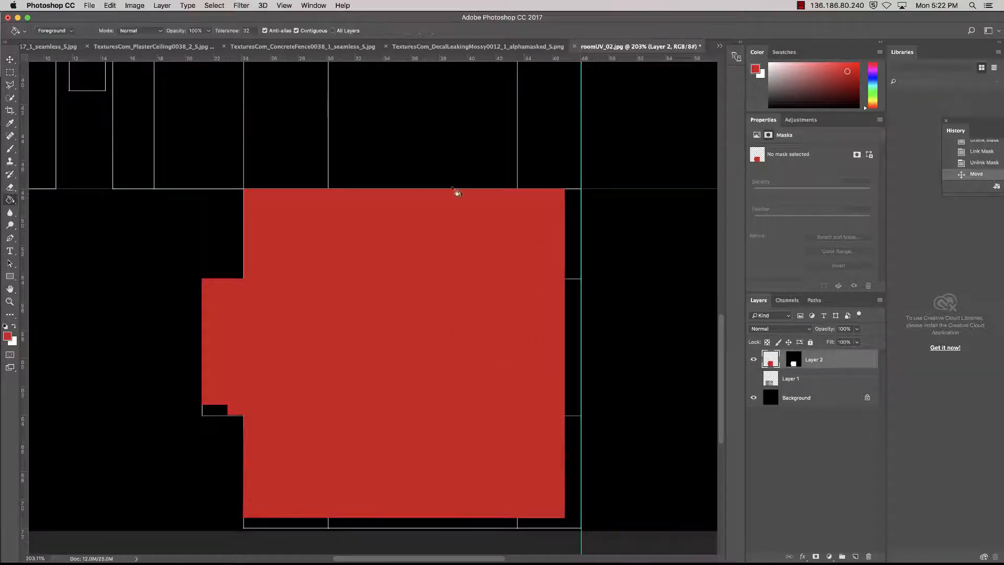
pyautogui.click(520, 148)
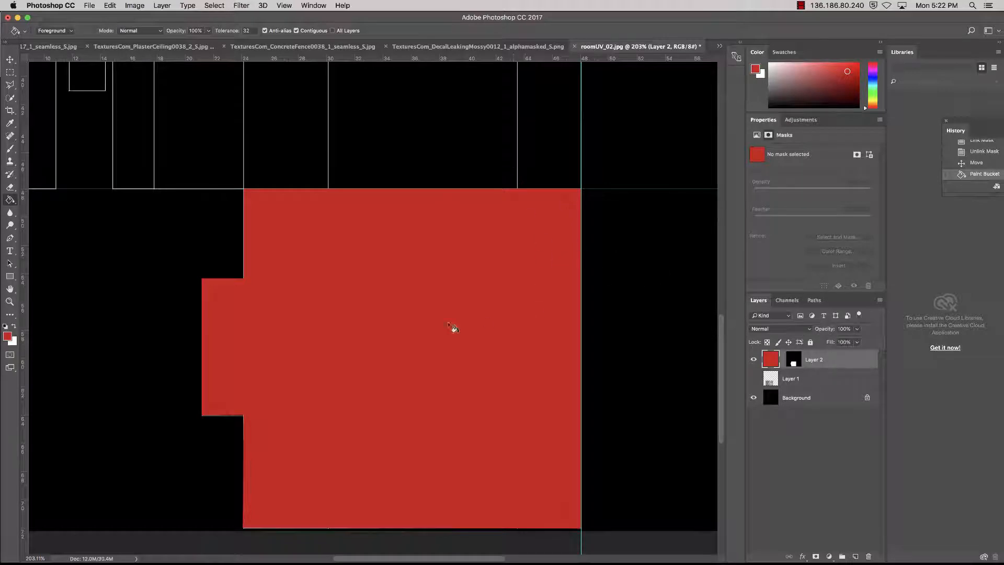
pyautogui.click(543, 331)
pyautogui.click(492, 332)
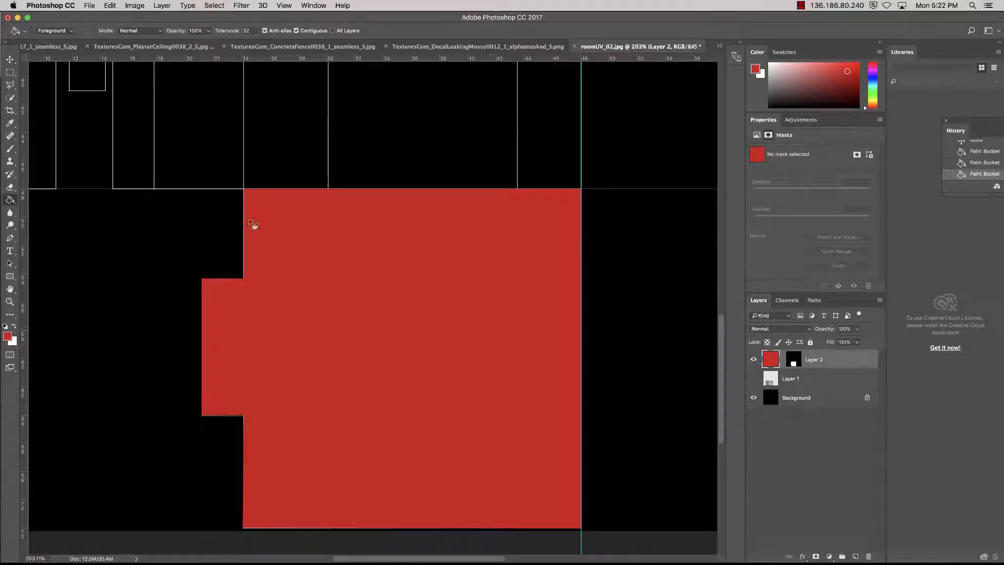
# Try moving the full red fill independently of its mask and undo the move
pyautogui.click(10, 59)
pyautogui.moveTo(410, 367); pyautogui.dragTo(407, 359)
pyautogui.press('super+z')
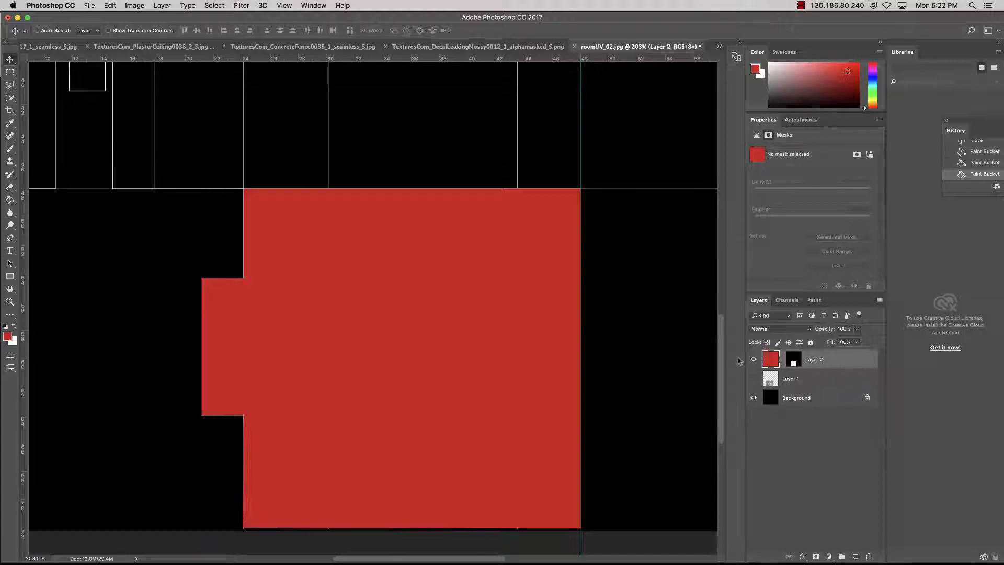
# Add a Pattern Overlay effect to Layer 2 using the custom checkerboard floor pattern
pyautogui.doubleClick(771, 360)
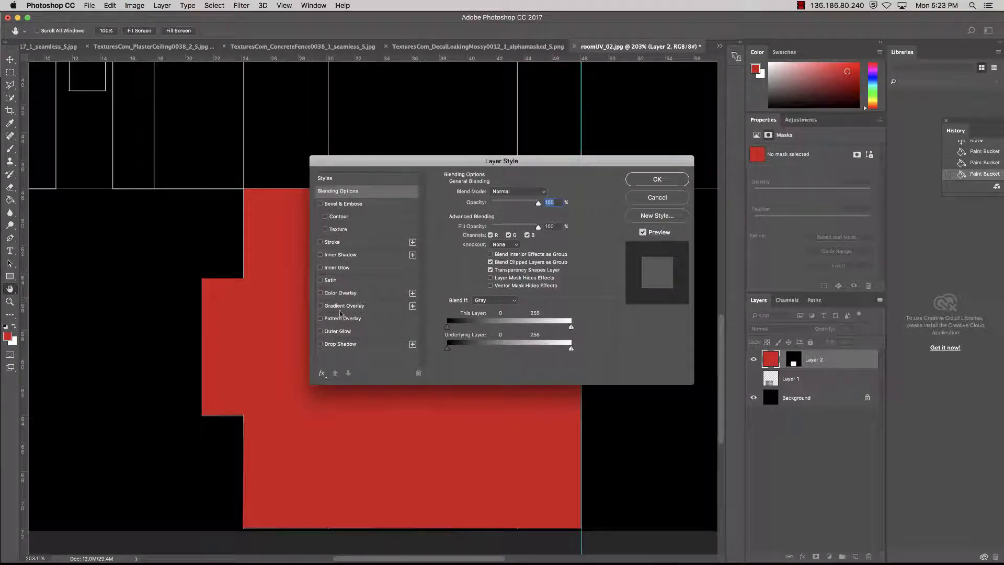
pyautogui.click(360, 319)
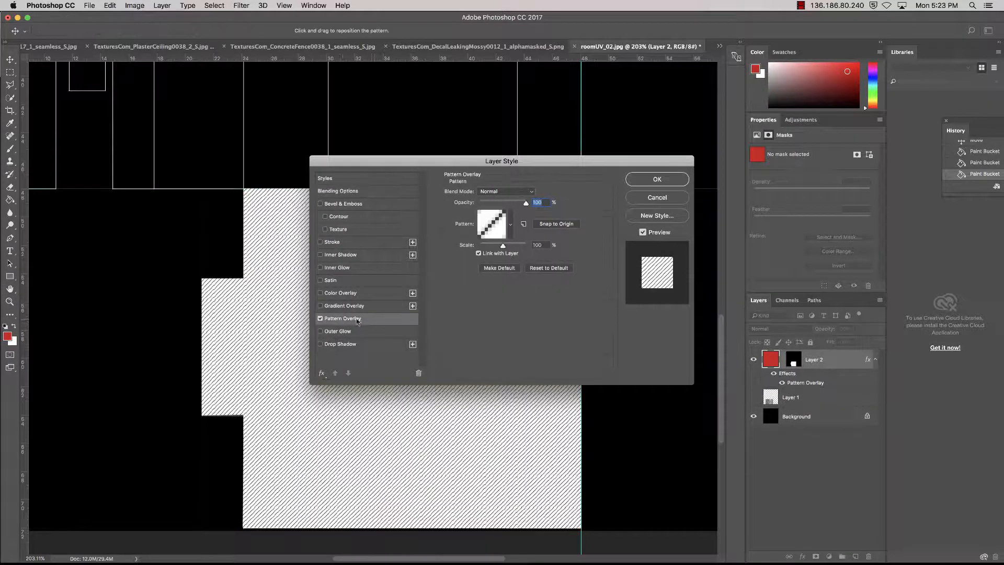
pyautogui.click(509, 225)
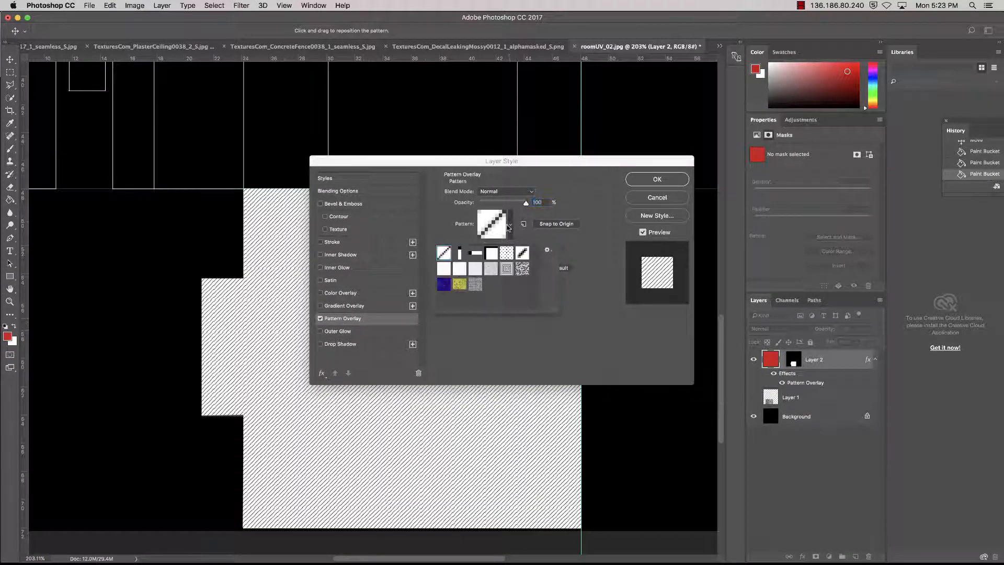
pyautogui.click(476, 285)
# Move the layer style dialog off the floor area and scale the checkerboard pattern overlay to about 75%
pyautogui.moveTo(471, 165); pyautogui.dragTo(761, 106)
pyautogui.moveTo(796, 187)
pyautogui.mouseDown()
pyautogui.moveTo(785, 189)
pyautogui.moveTo(812, 188)
pyautogui.moveTo(793, 188)
pyautogui.mouseUp()
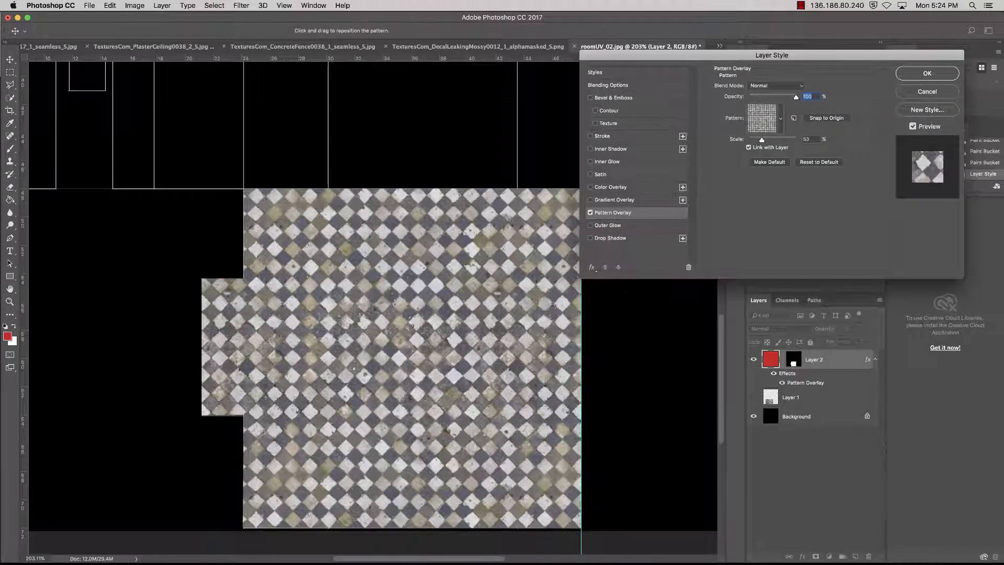
pyautogui.moveTo(763, 141); pyautogui.dragTo(768, 141)
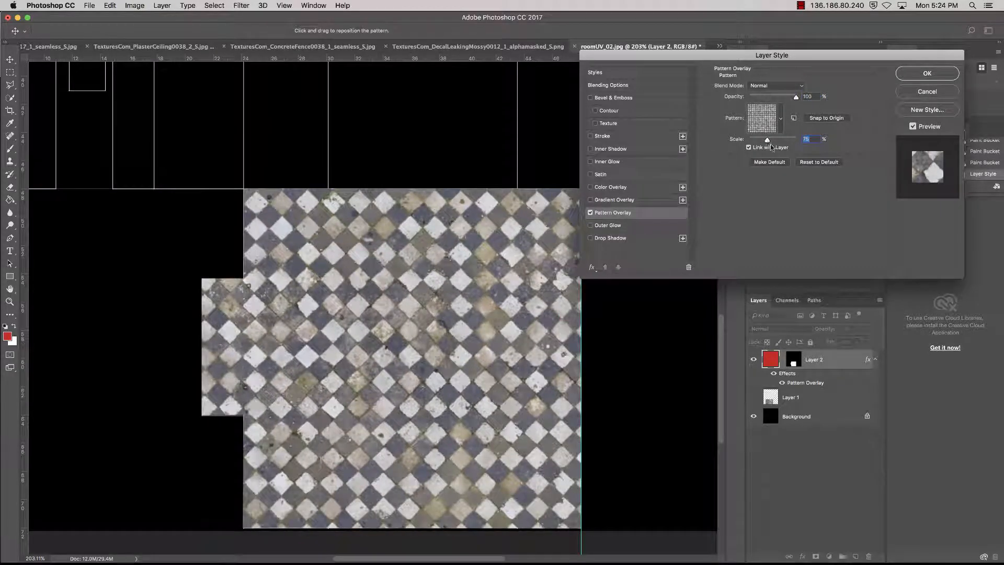
# Apply the Layer 2 pattern overlay and fill a new layer above it with the red foreground color
pyautogui.click(926, 76)
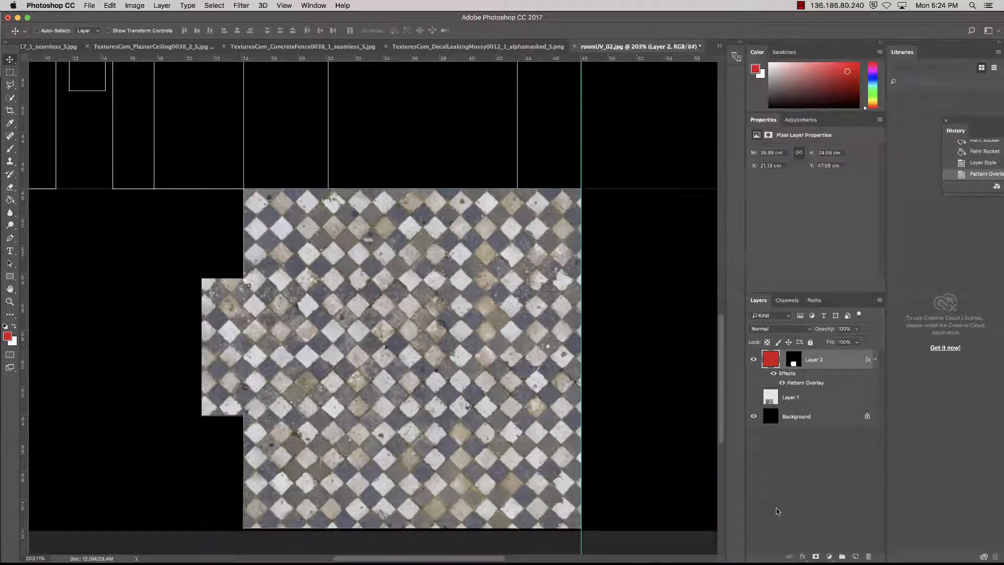
pyautogui.click(777, 511)
pyautogui.click(856, 558)
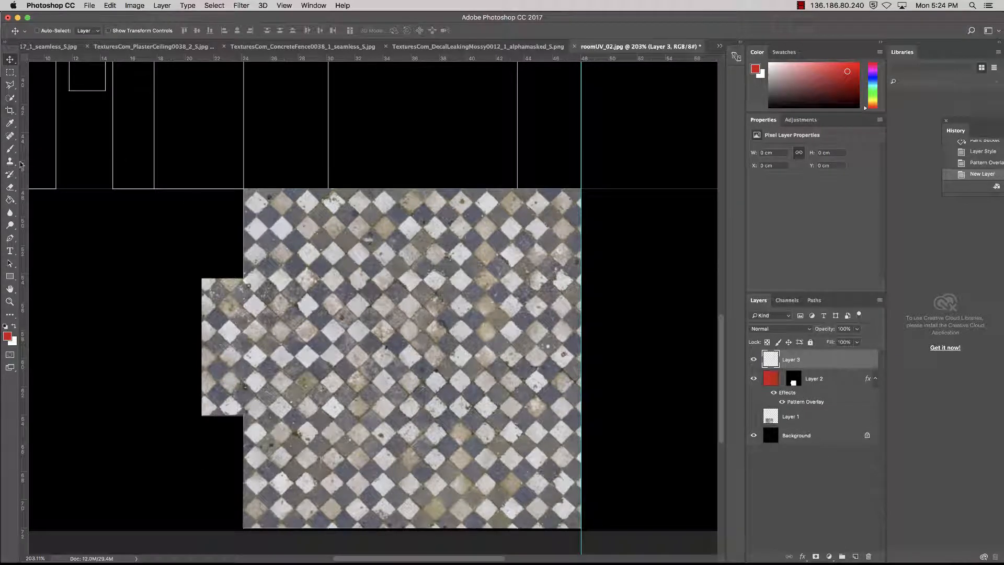
pyautogui.click(10, 200)
pyautogui.click(411, 139)
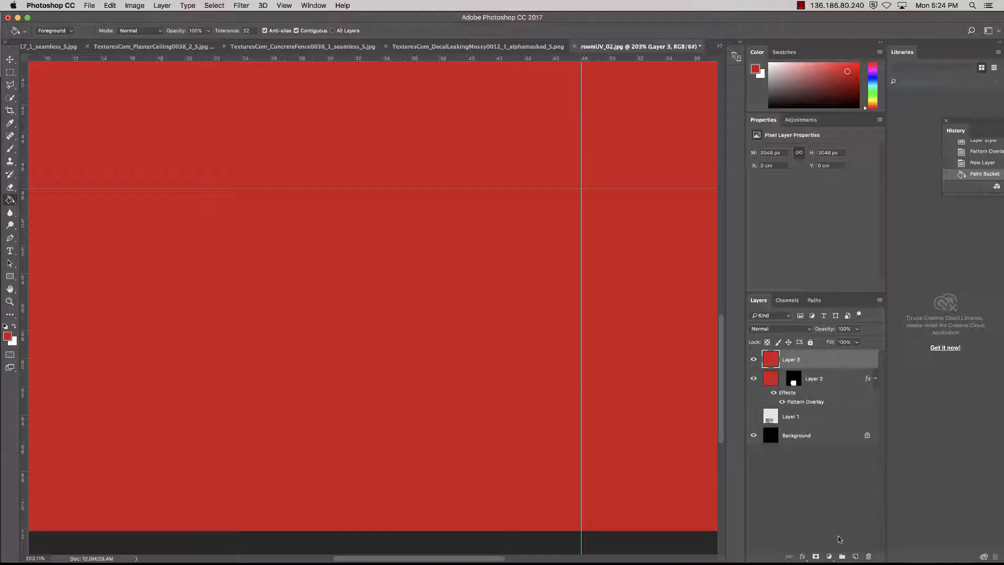
# Add a Pattern Overlay effect to Layer 3 using the checkerboard floor pattern at 75% scale, without a Gradient Overlay
pyautogui.doubleClick(773, 362)
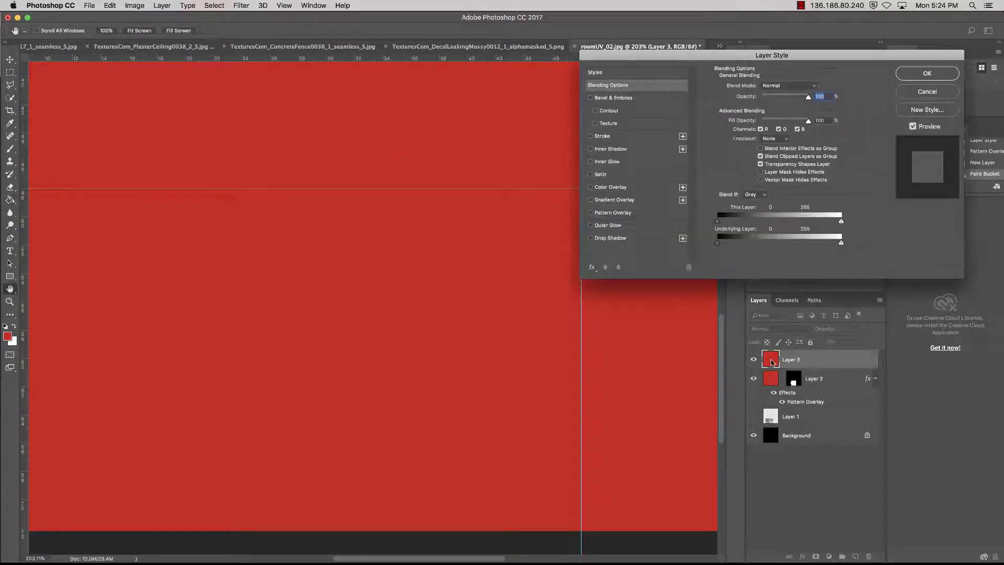
pyautogui.click(638, 199)
pyautogui.click(590, 200)
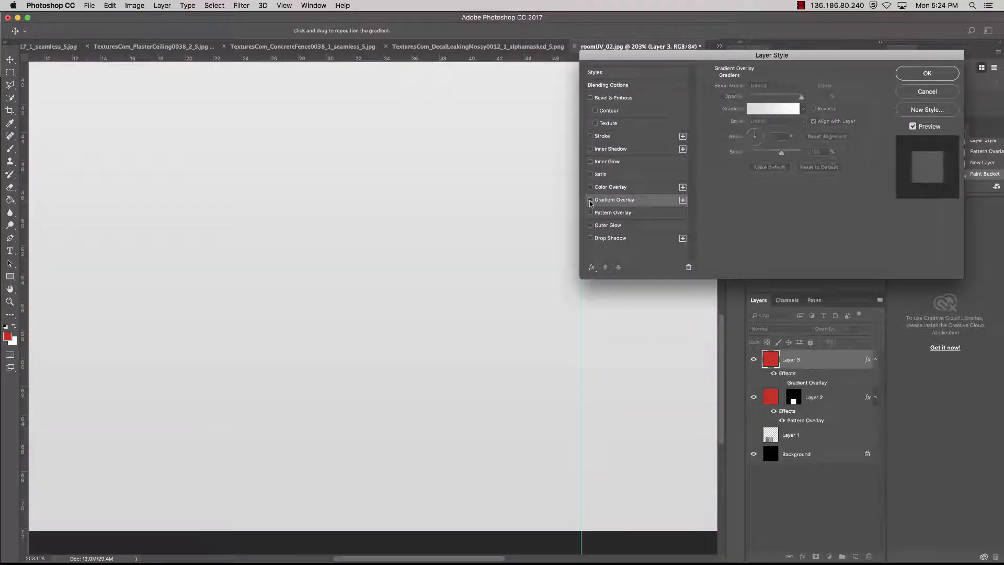
pyautogui.click(609, 214)
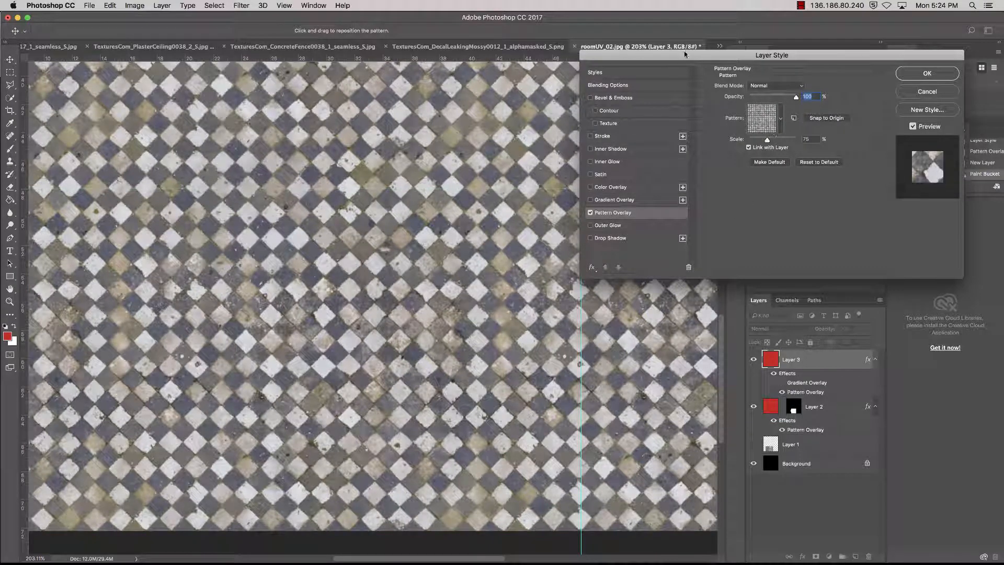
pyautogui.click(935, 75)
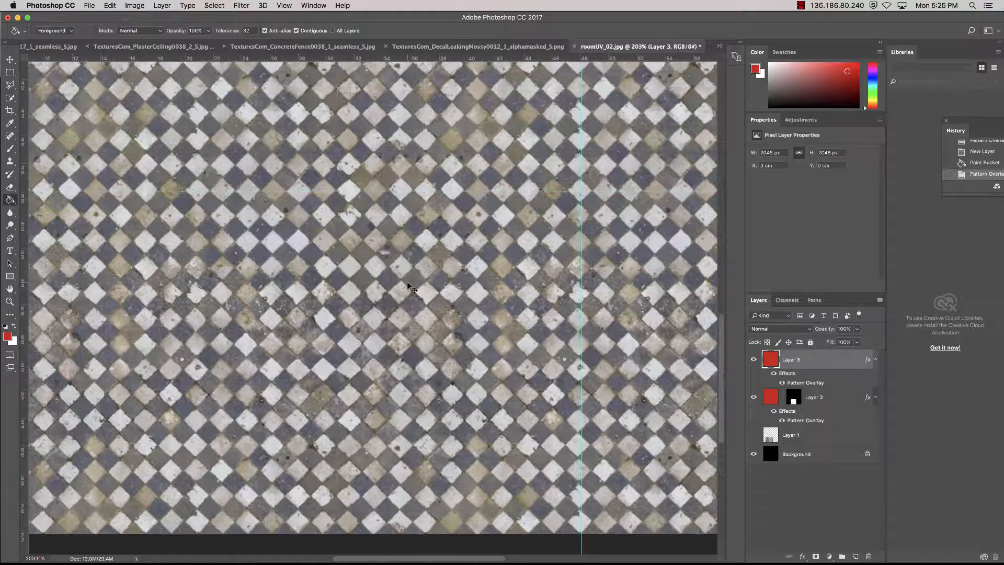
# Select the entire canvas and open Layer 3 for free transform, then close the transform without altering it
pyautogui.press('super+minus')
pyautogui.press('super+minus')
pyautogui.press('super+minus')
pyautogui.press('super+minus')
pyautogui.press('super+plus')
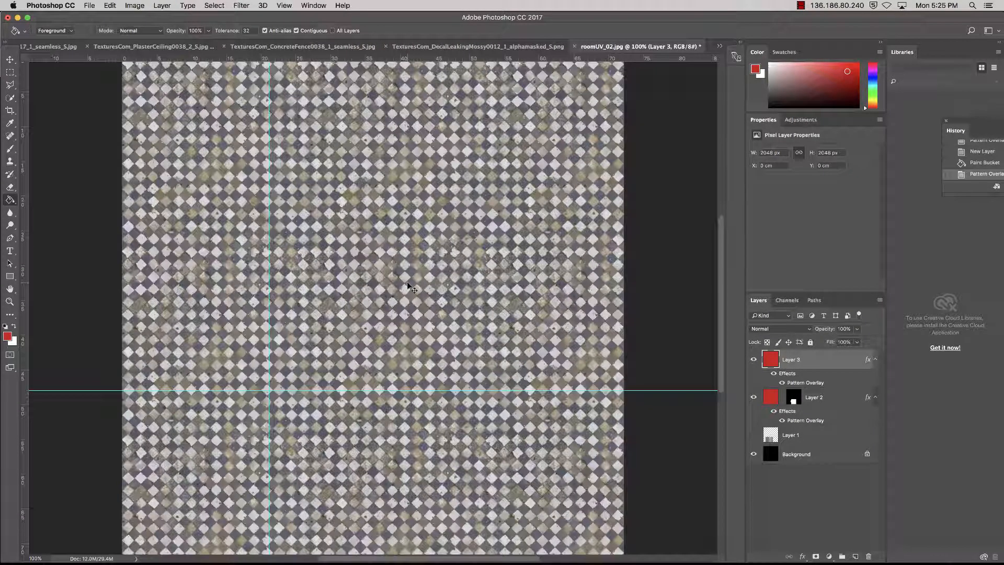
pyautogui.press('super+a')
pyautogui.press('super+t')
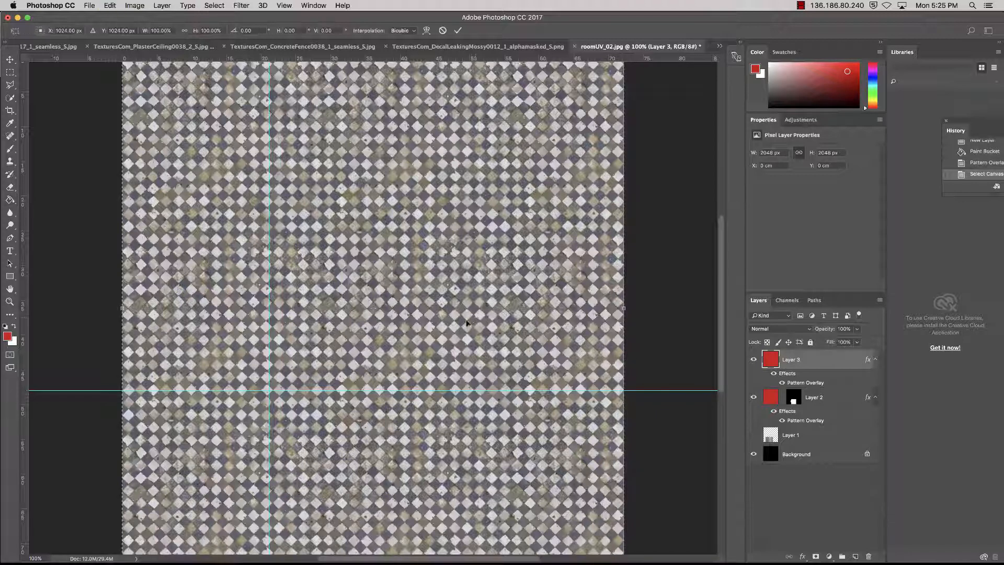
pyautogui.scroll(2, 469, 333)
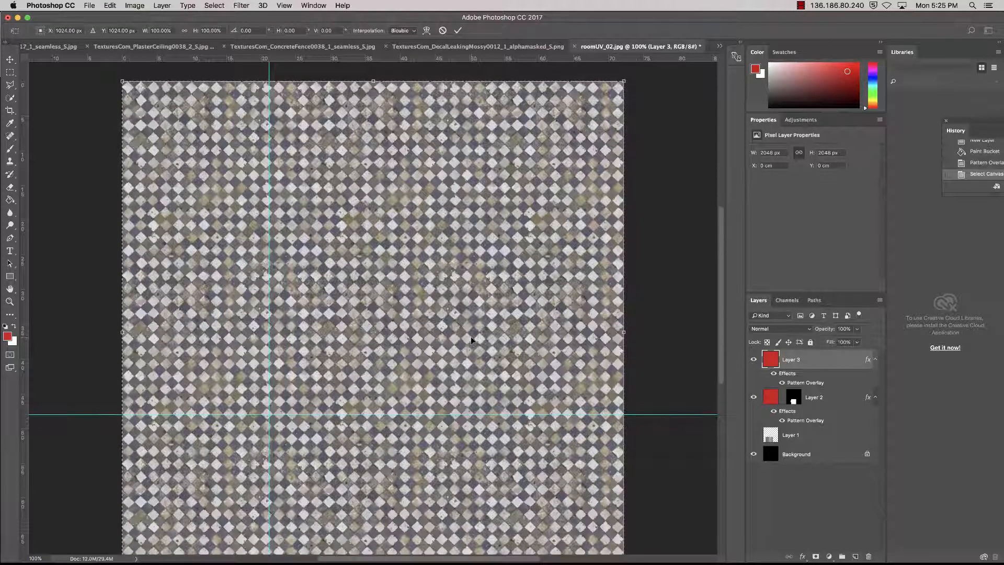
pyautogui.press('super+minus')
pyautogui.press('super+minus')
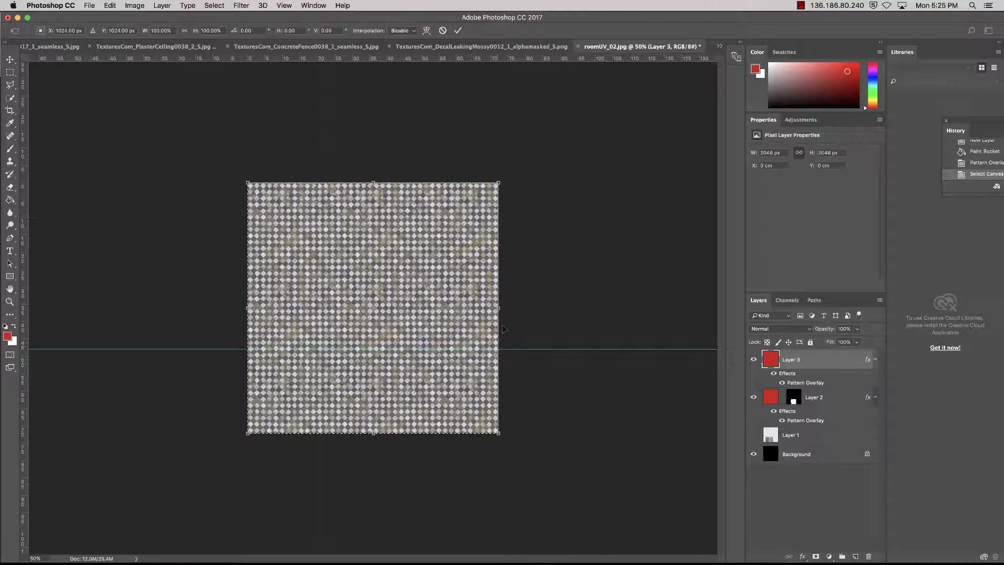
pyautogui.click(211, 6)
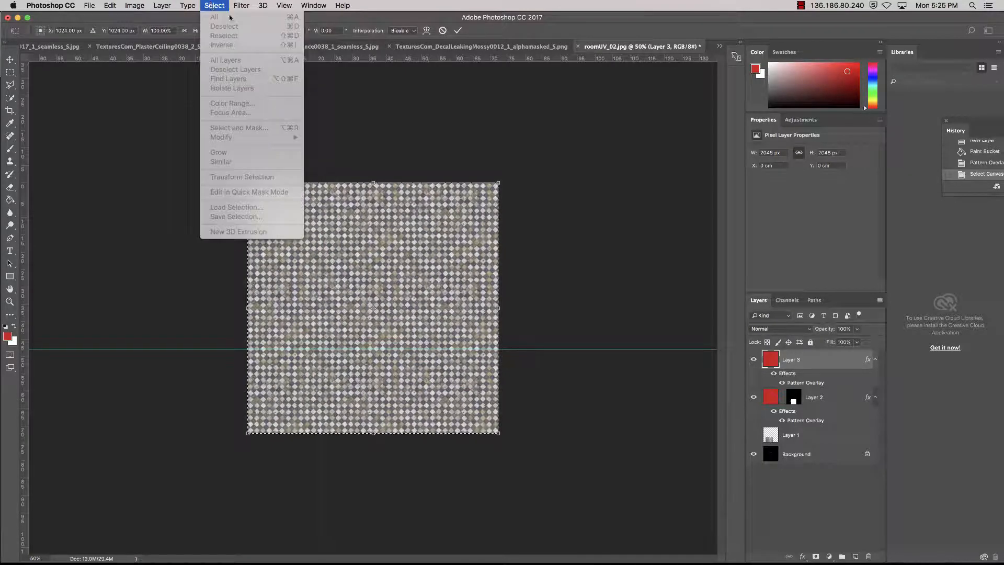
pyautogui.click(455, 124)
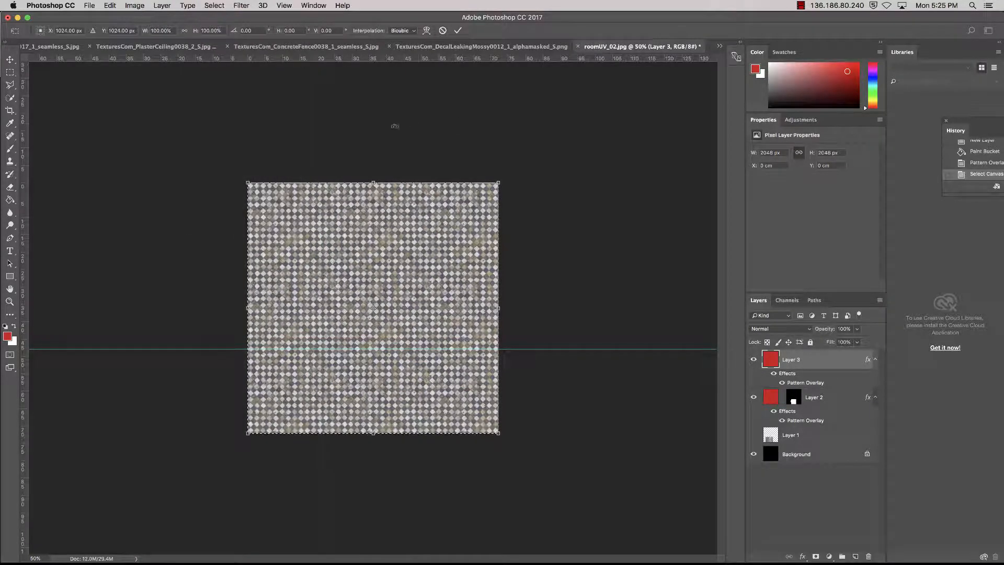
pyautogui.press('Return')
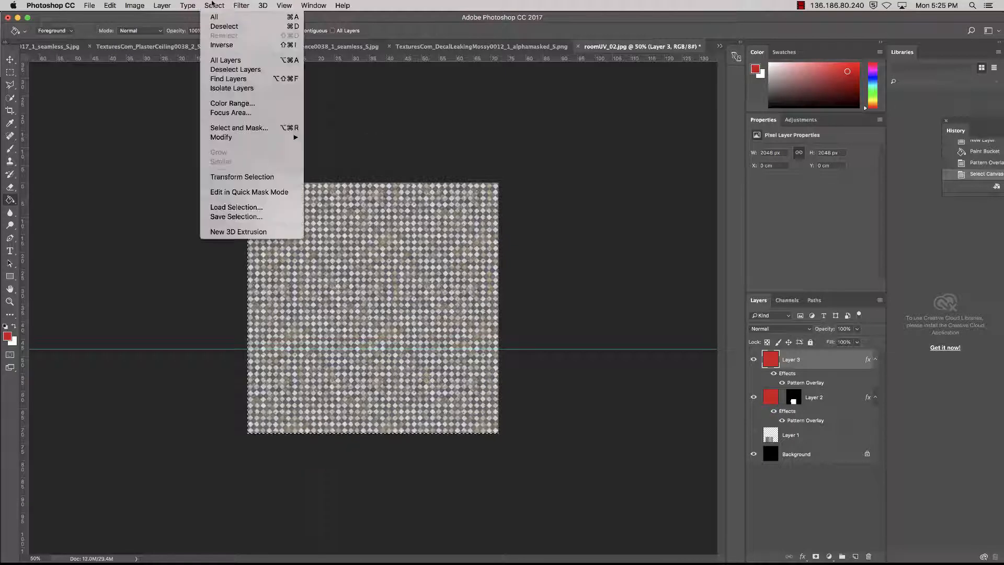
# Try to rotate the selected red fill of Layer 3 while its pattern overlay is still live, and undo the rotation
pyautogui.click(211, 5)
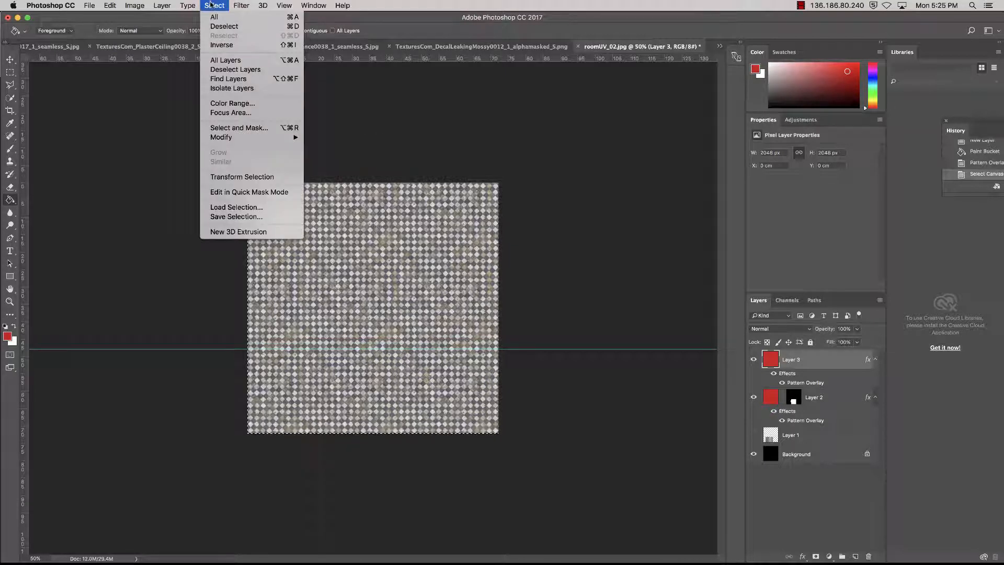
pyautogui.click(286, 177)
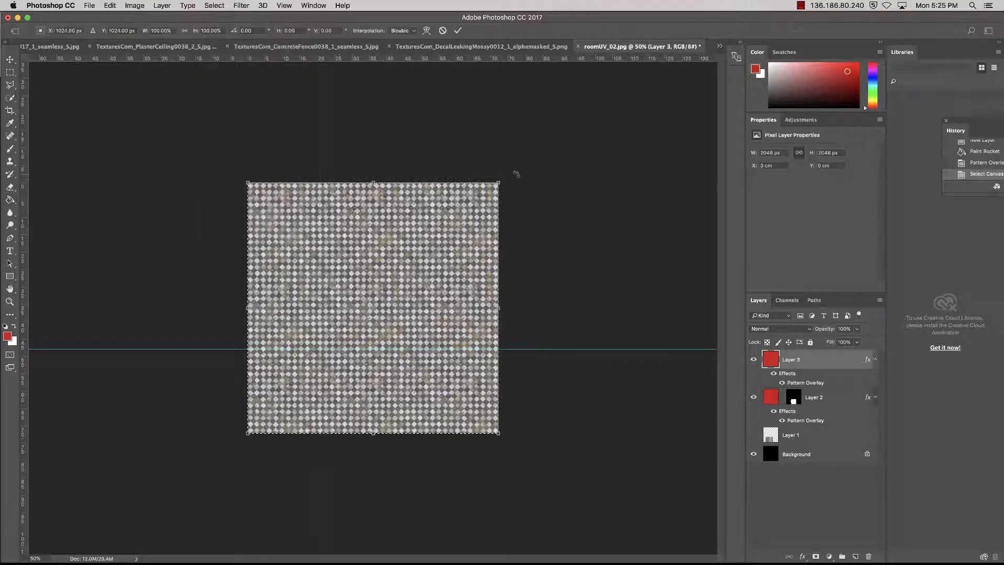
pyautogui.moveTo(505, 162); pyautogui.dragTo(288, 132)
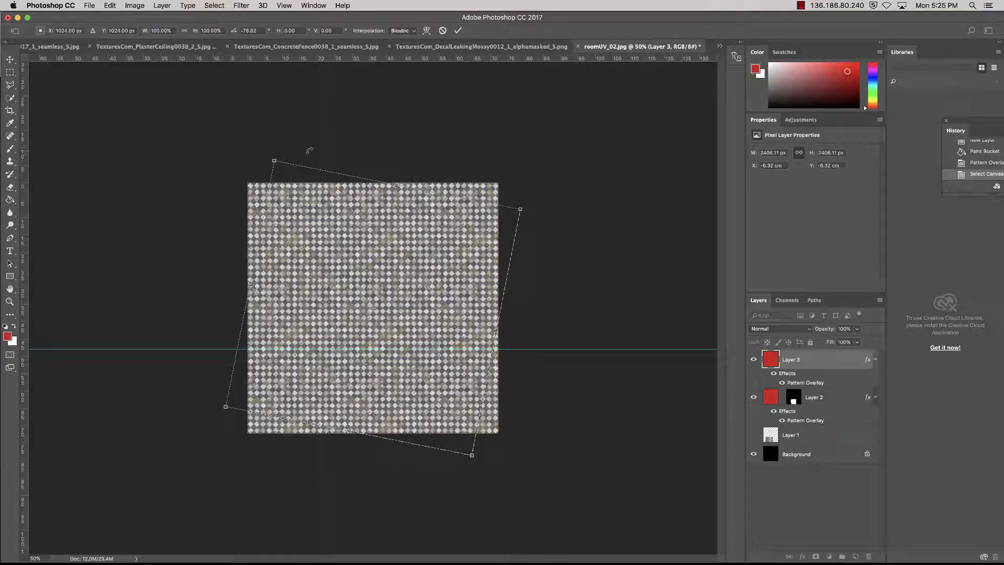
pyautogui.hotkey('ctrl', 'z')
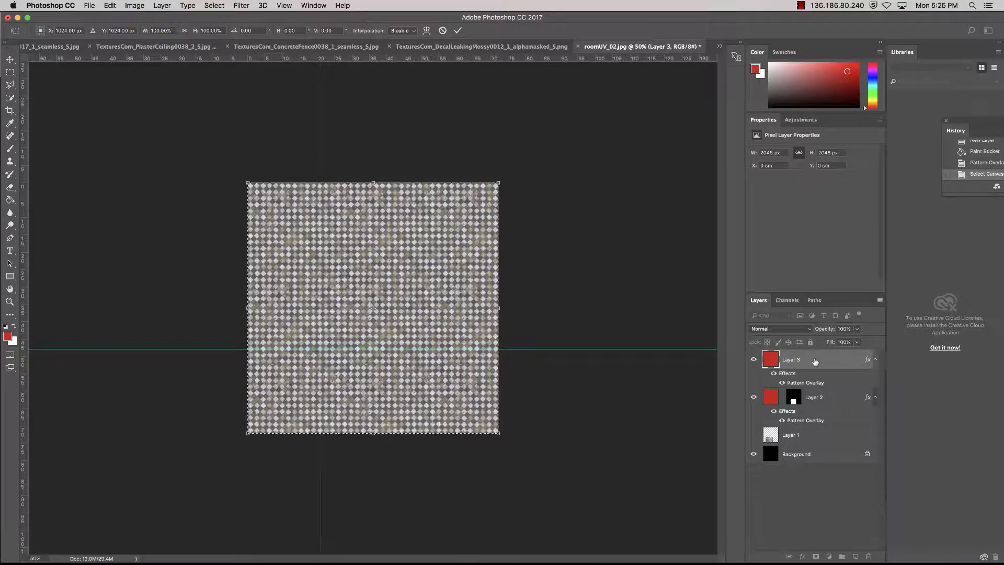
pyautogui.press('Return')
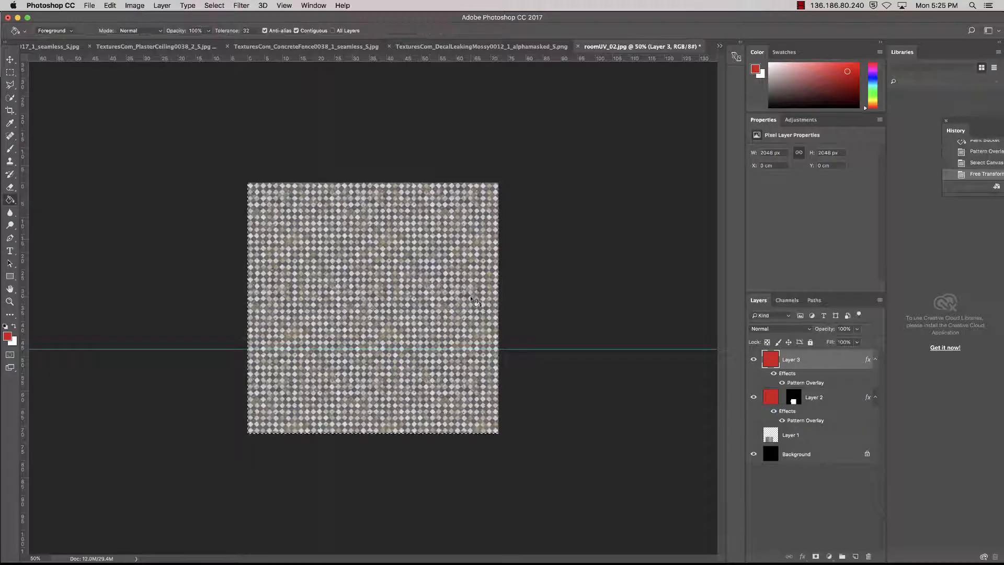
# Rasterize the layer style of Layer 3 and rotate its checkerboard about 45° counterclockwise, clearing the selection
pyautogui.rightClick(822, 358)
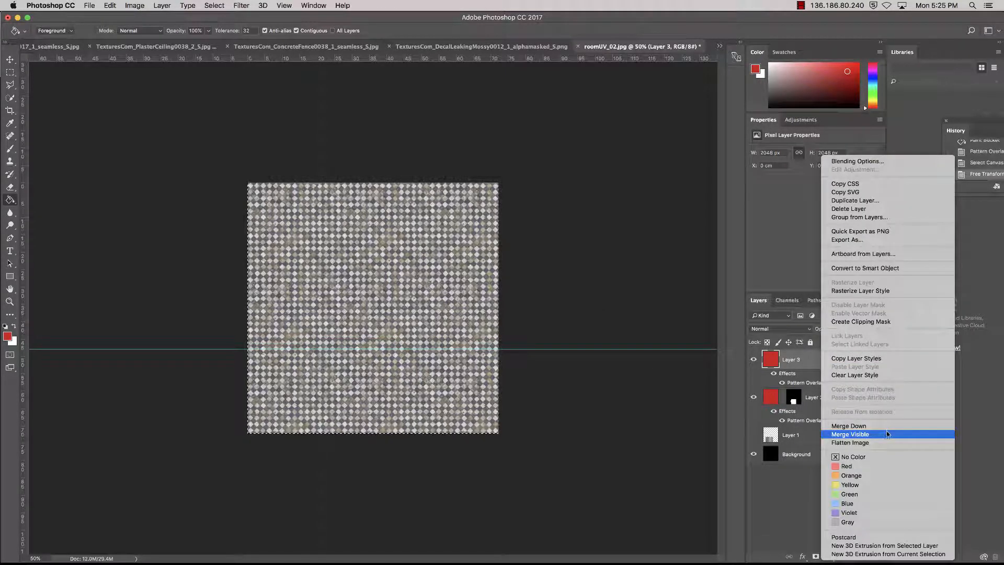
pyautogui.click(900, 292)
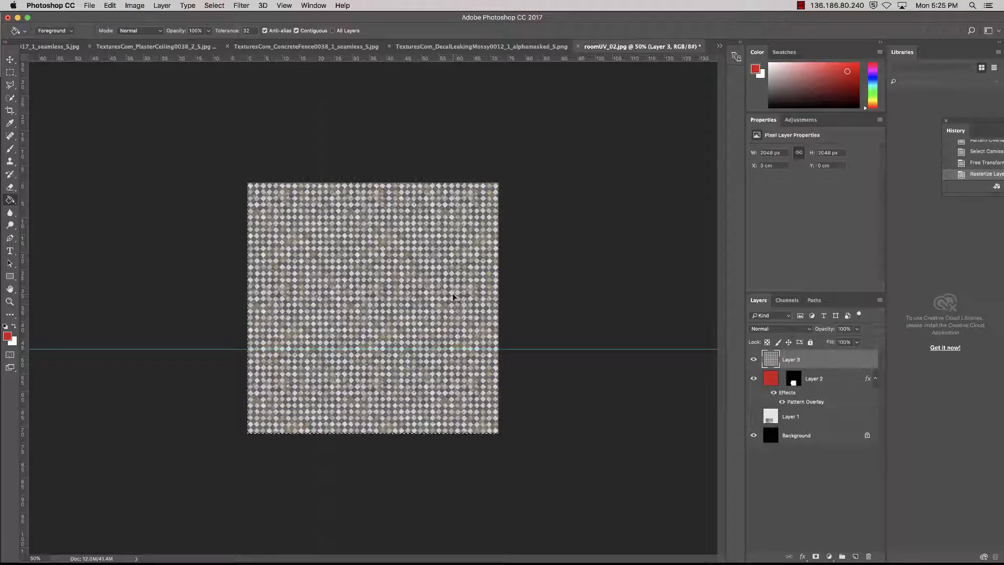
pyautogui.press('super+t')
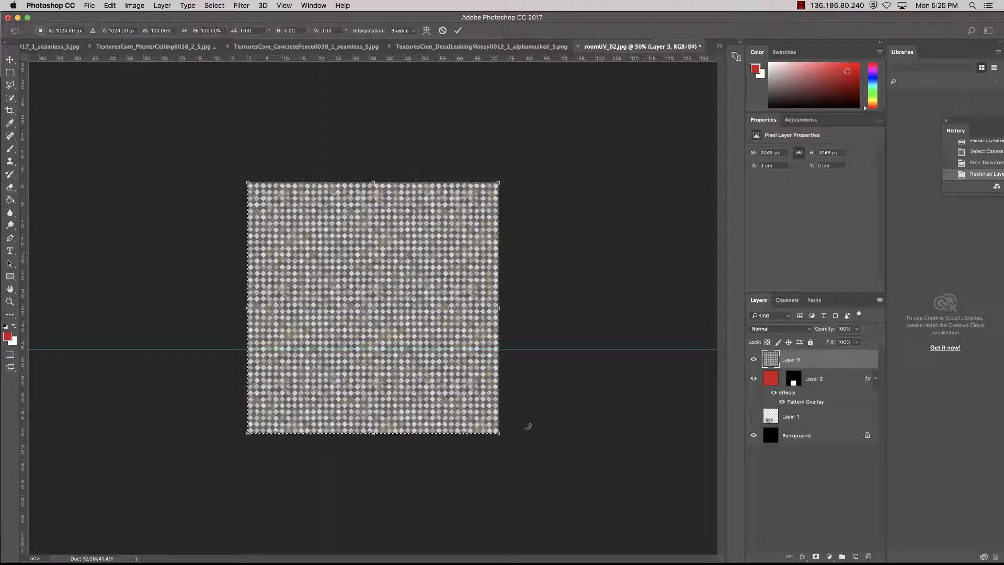
pyautogui.moveTo(527, 422); pyautogui.dragTo(553, 285)
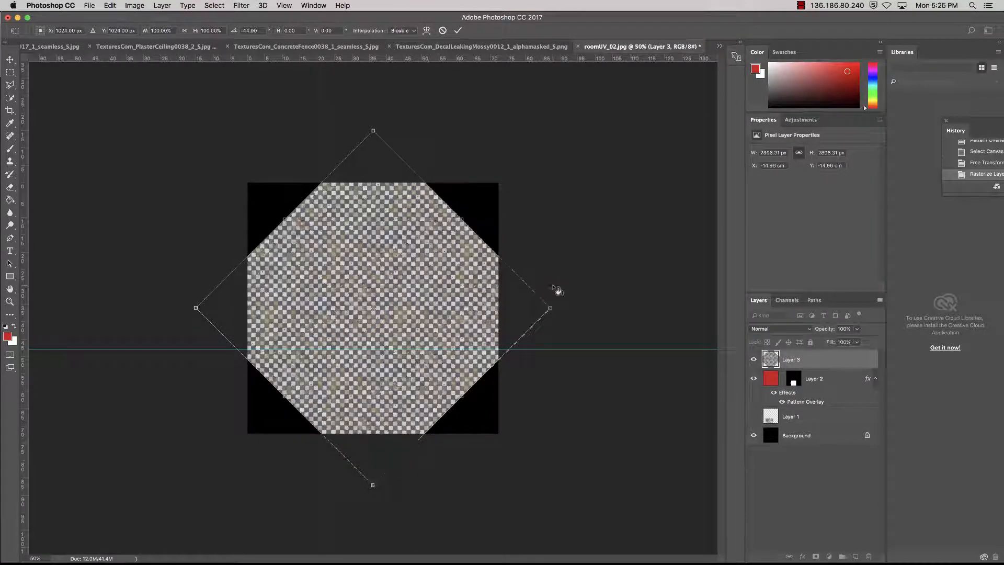
pyautogui.press('Return')
pyautogui.press('g')
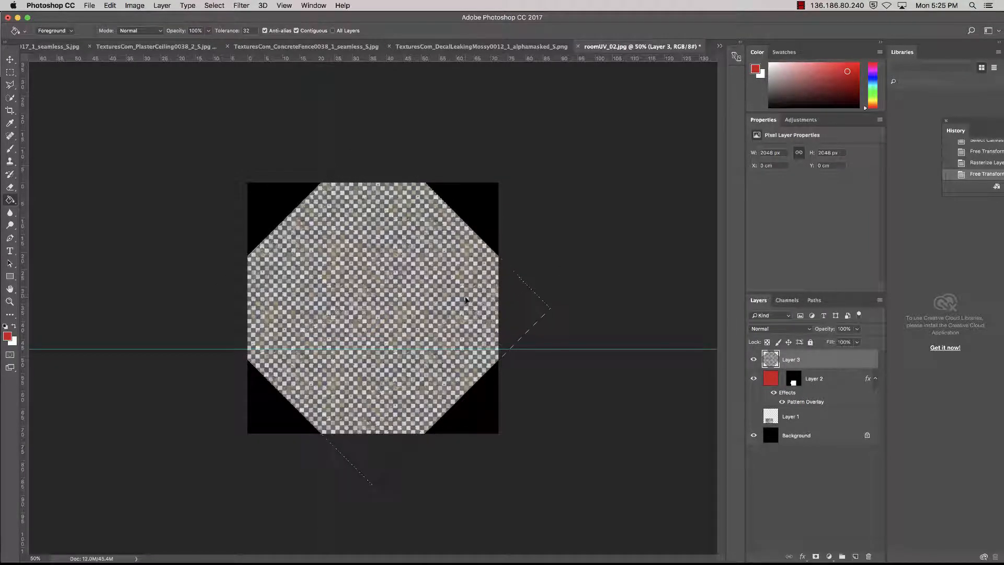
pyautogui.press('super+d')
# Load the floor-shaped mask of Layer 2 as a selection and add it as a layer mask on Layer 3
pyautogui.click(794, 378)
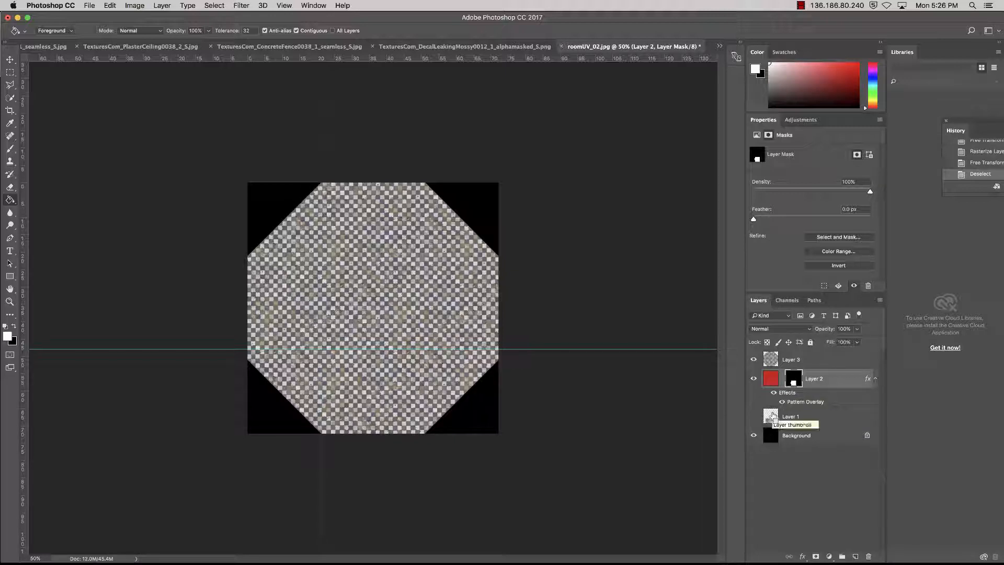
pyautogui.keyDown('super'); pyautogui.click(794, 383); pyautogui.keyUp('super')
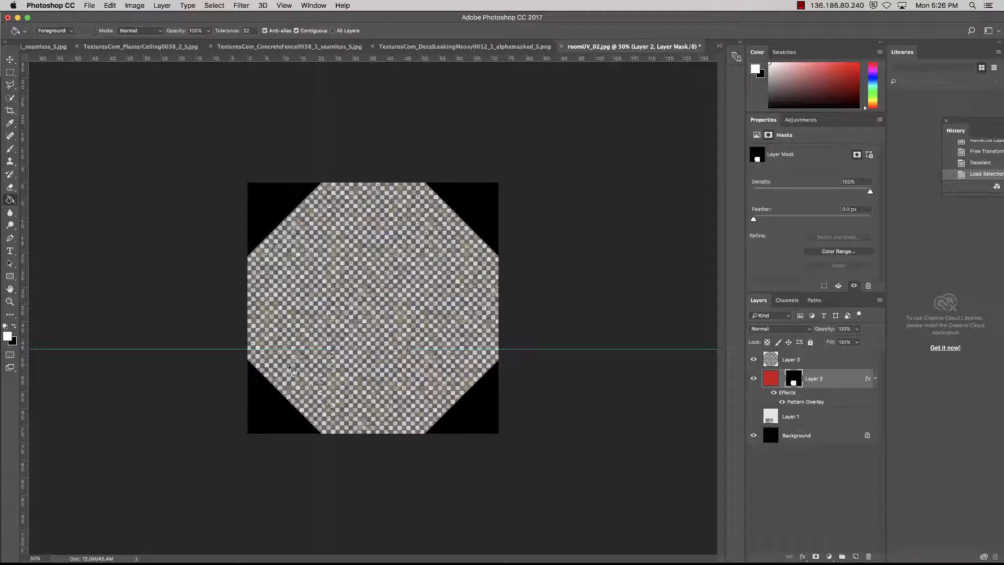
pyautogui.press('super+equal')
pyautogui.press('super+equal')
pyautogui.press('super+equal')
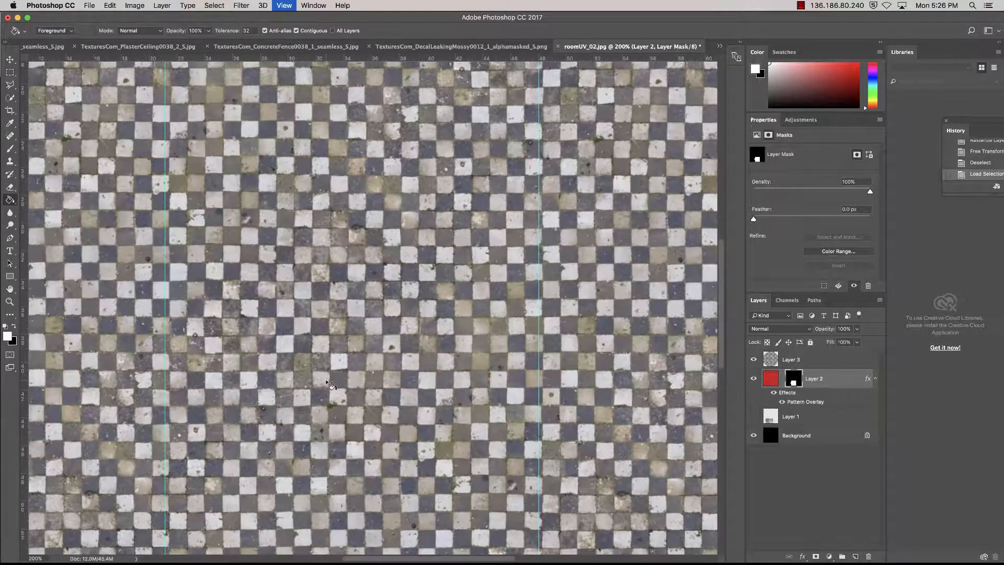
pyautogui.scroll(-5, 325, 366)
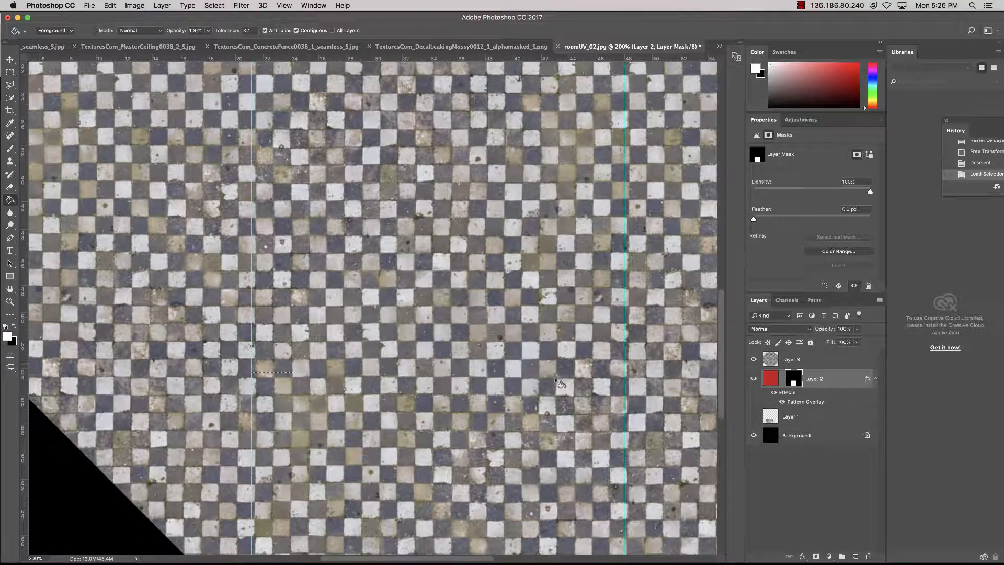
pyautogui.scroll(-5, 560, 384)
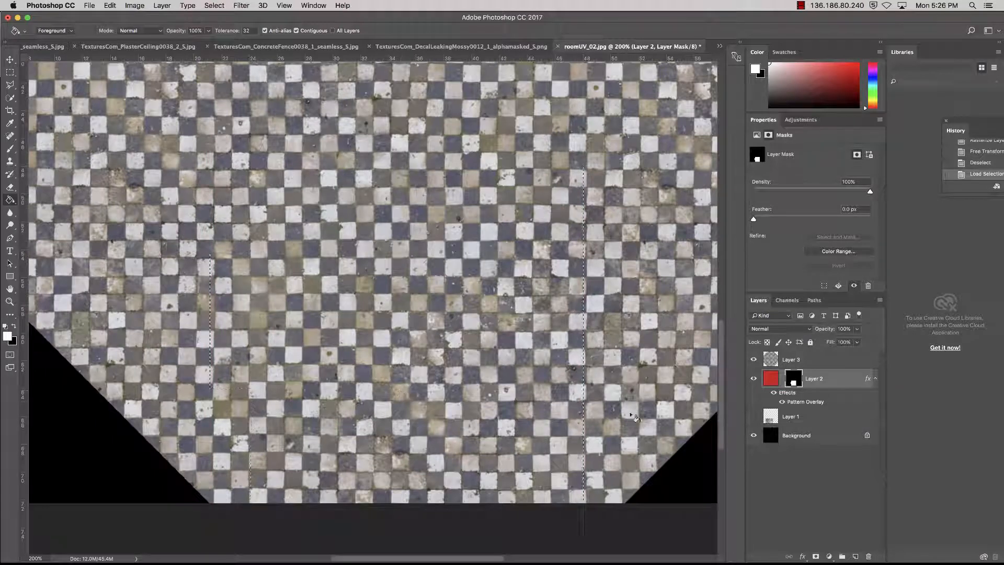
pyautogui.click(822, 359)
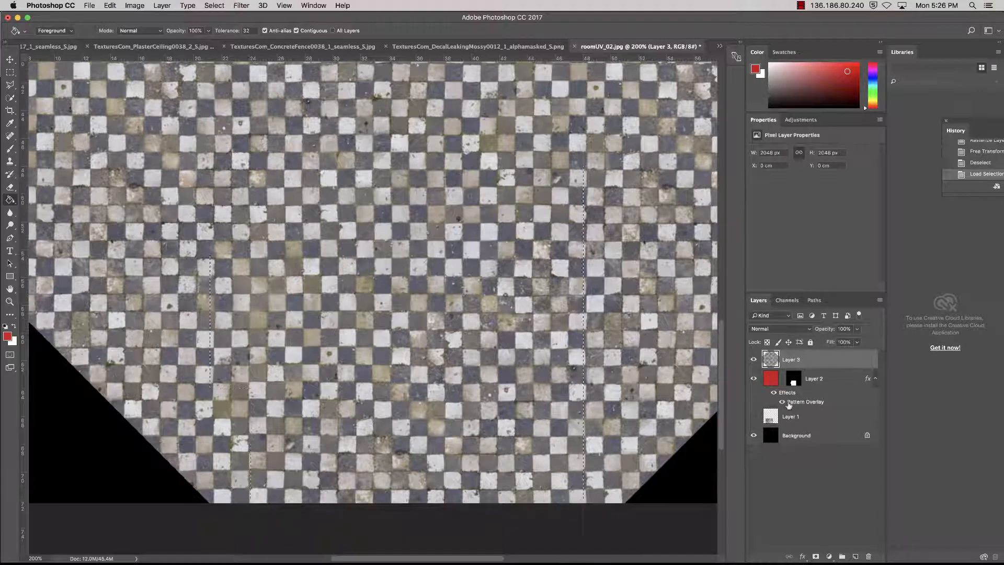
pyautogui.click(816, 557)
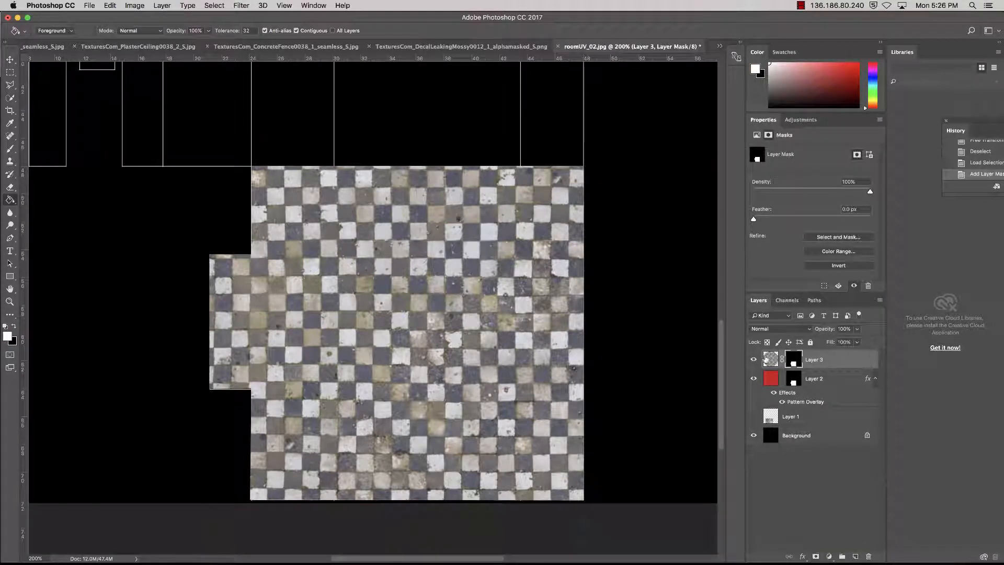
# Unlink Layer 3 from its mask and shift the checkerboard so its tiles line up with the floor edges
pyautogui.click(781, 360)
pyautogui.click(772, 359)
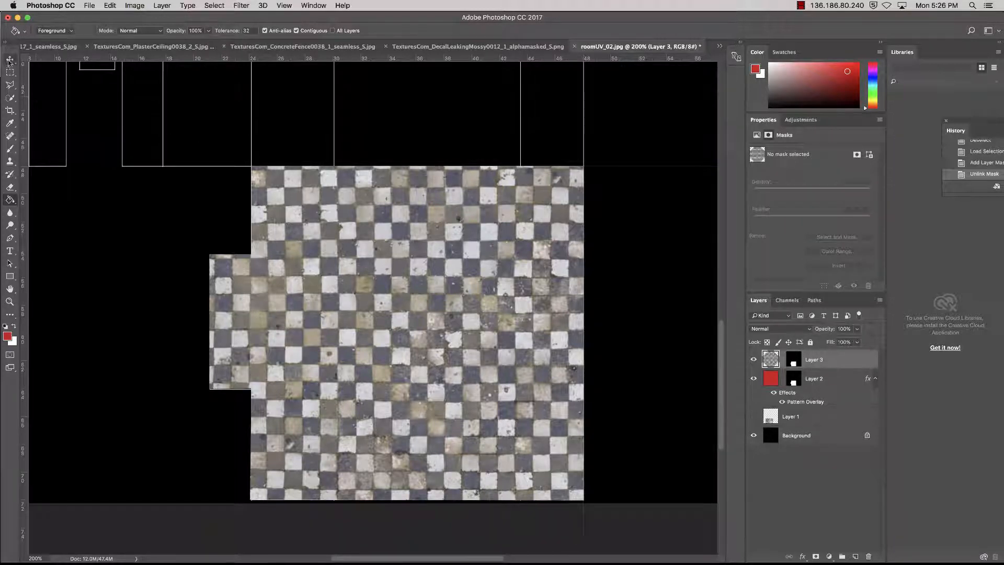
pyautogui.click(10, 59)
pyautogui.moveTo(456, 329); pyautogui.dragTo(460, 377)
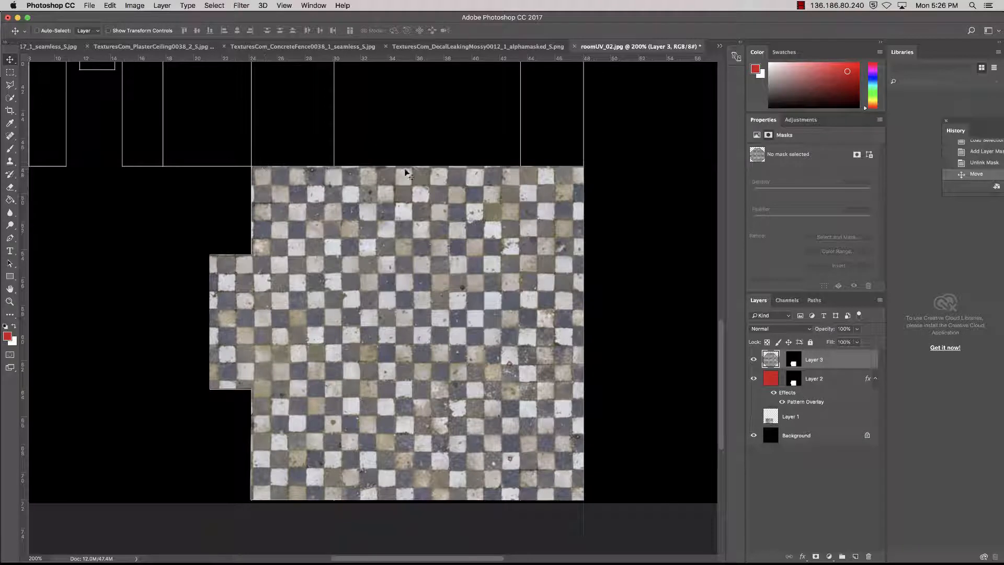
pyautogui.moveTo(497, 222); pyautogui.dragTo(494, 220)
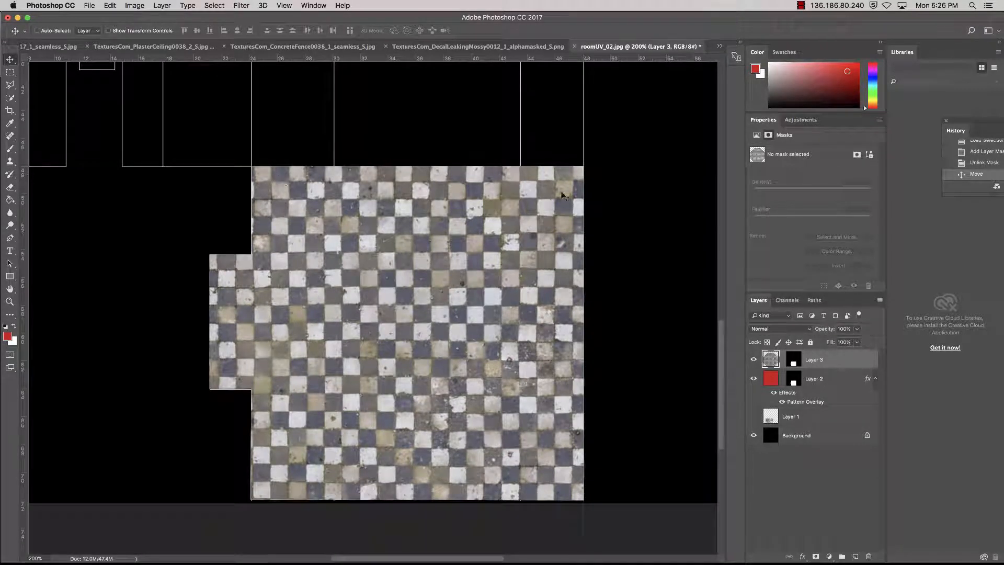
pyautogui.moveTo(334, 235); pyautogui.dragTo(331, 236)
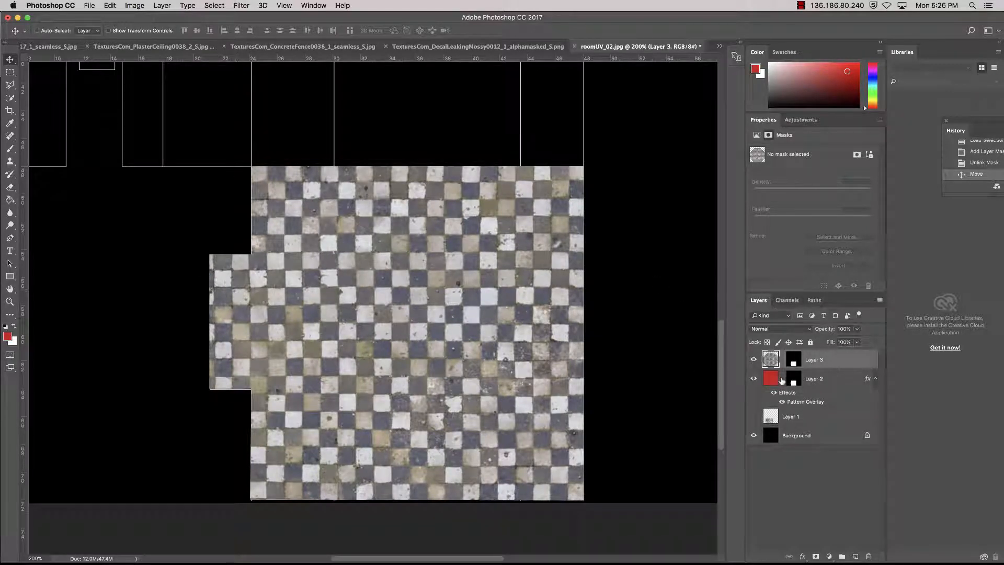
# Delete the red Layer 2 with its pattern overlay and rename the checkerboard Layer 3 as foor
pyautogui.click(835, 383)
pyautogui.click(871, 556)
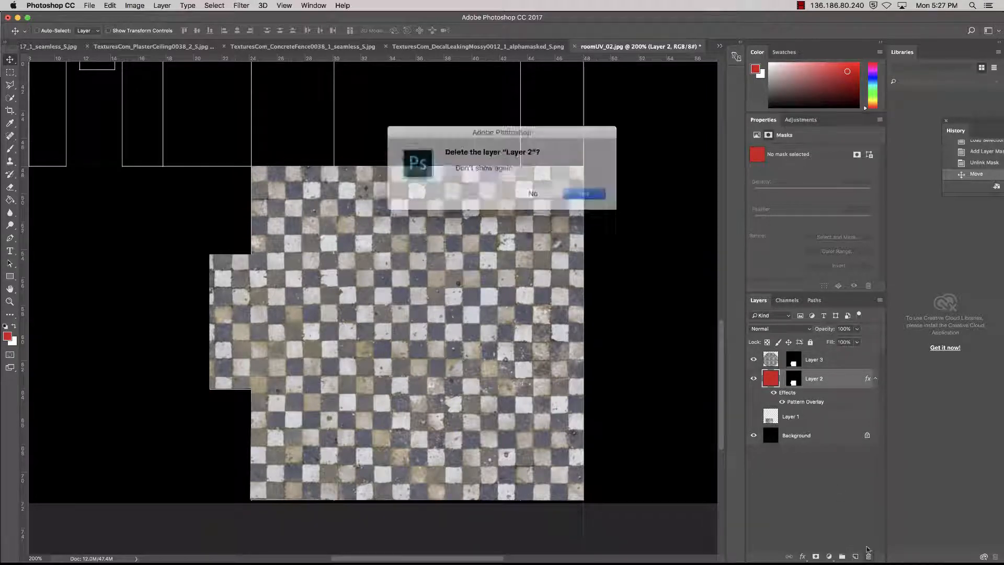
pyautogui.click(575, 191)
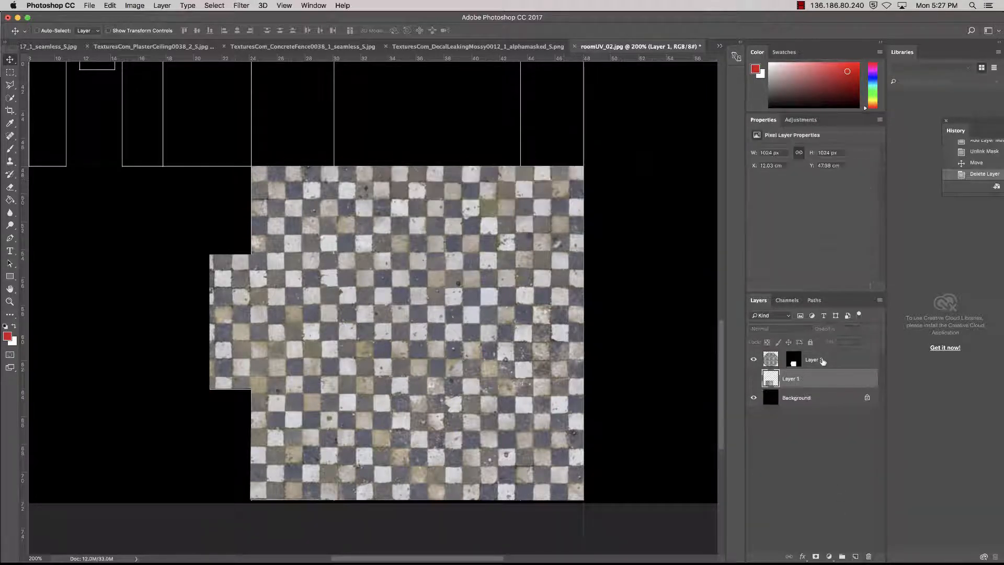
pyautogui.doubleClick(823, 360)
pyautogui.write('foor')
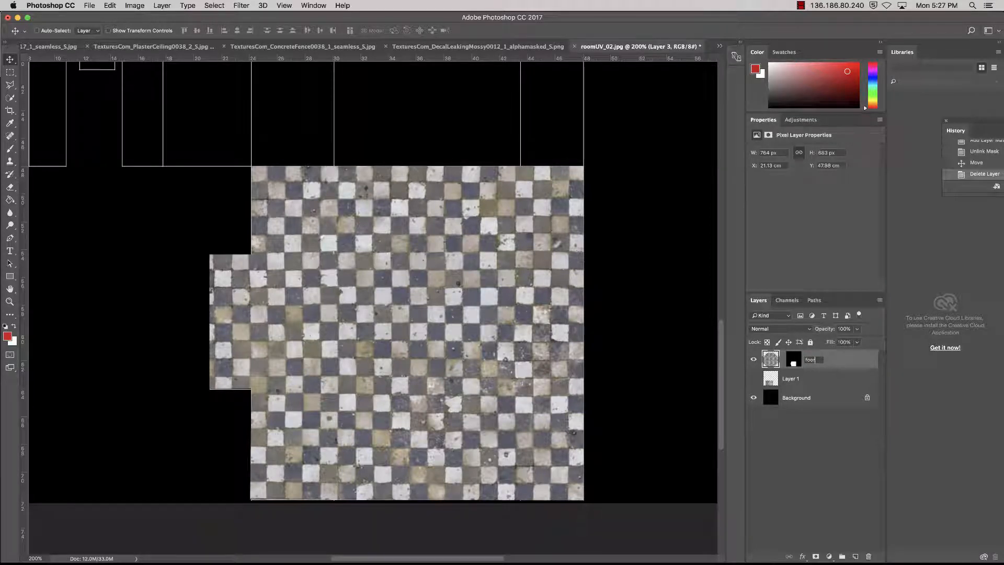
pyautogui.press('Return')
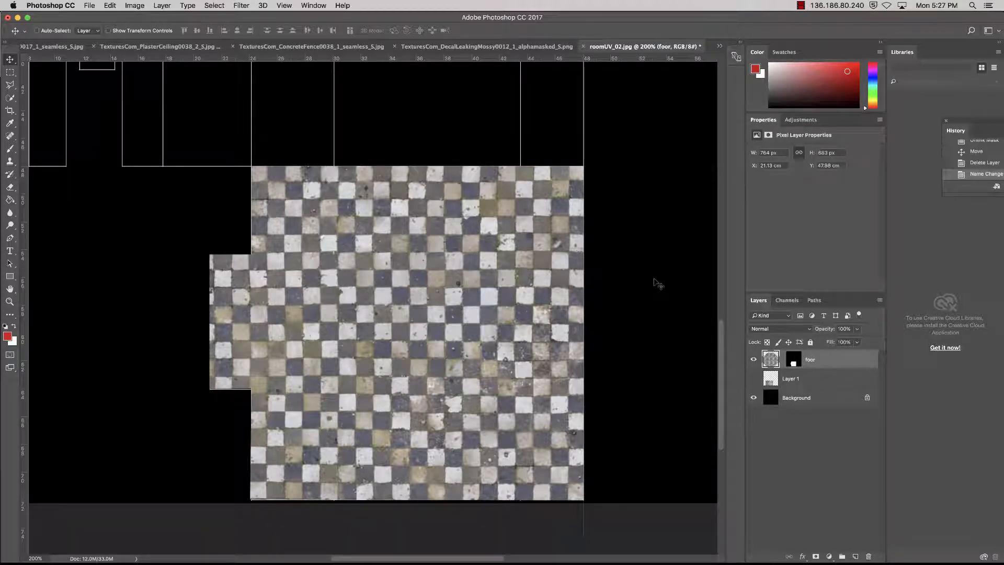
# Delete the hidden Layer 1 and make the foor layer active again
pyautogui.click(832, 445)
pyautogui.click(818, 379)
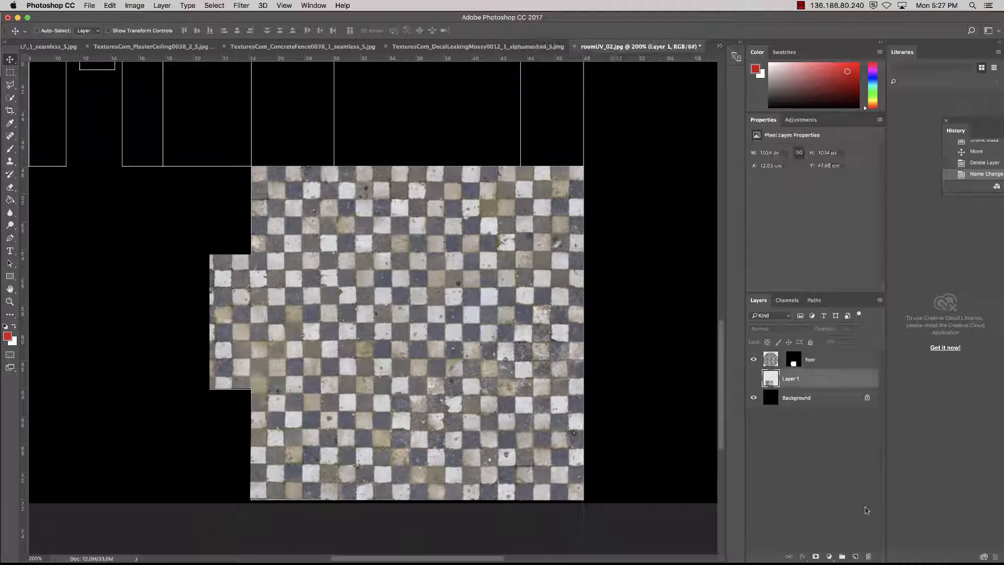
pyautogui.click(868, 558)
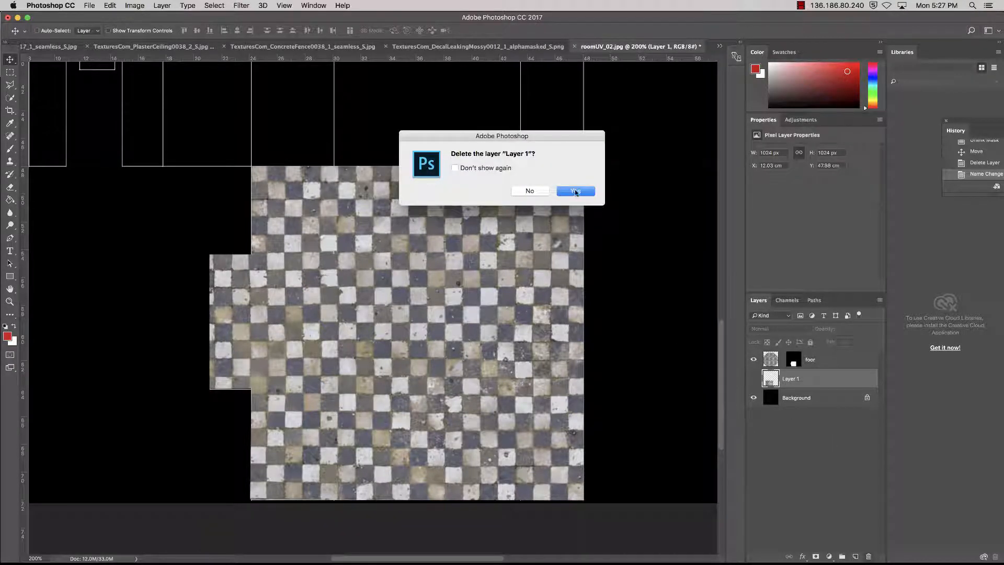
pyautogui.click(576, 191)
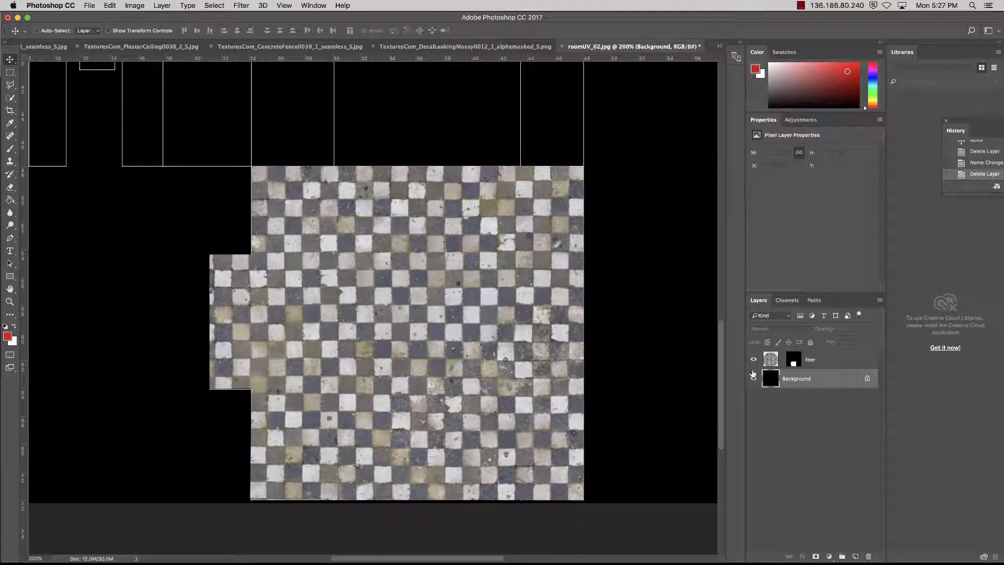
pyautogui.click(811, 361)
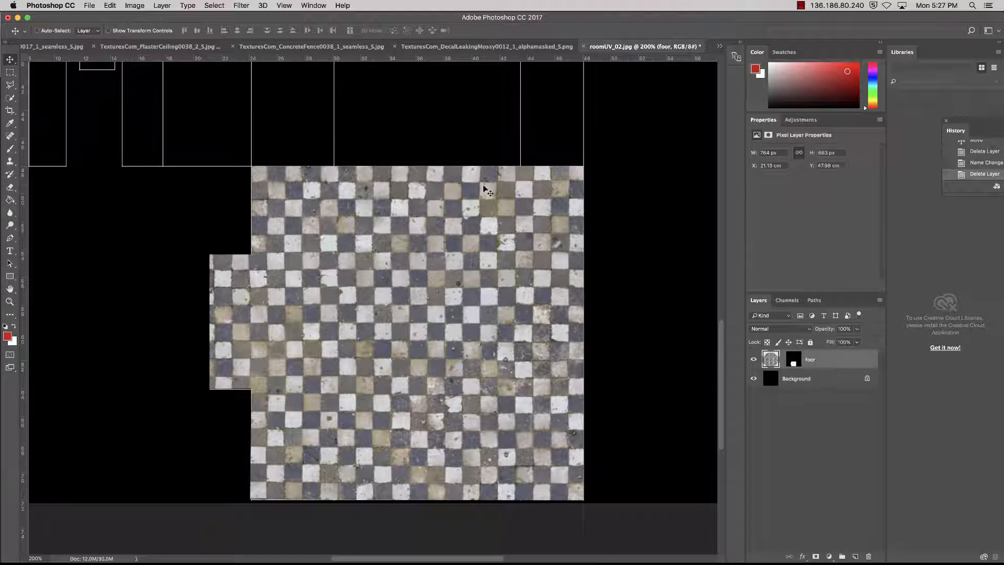
# Select the whole wall area above the floor with a rectangular marquee, including the two narrow strips beyond its right edge
pyautogui.moveTo(423, 209); pyautogui.dragTo(503, 342)
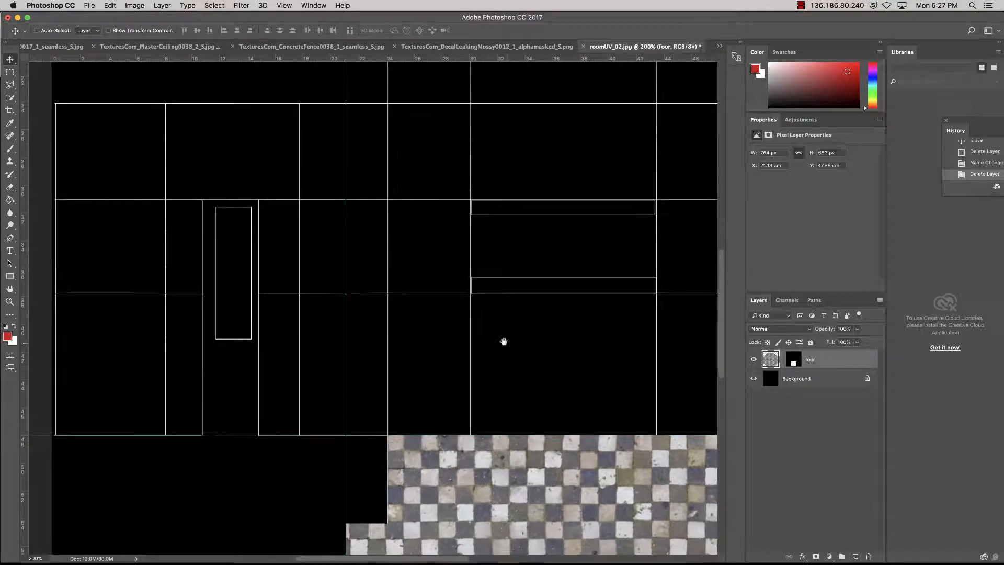
pyautogui.click(10, 72)
pyautogui.moveTo(56, 103); pyautogui.dragTo(546, 435)
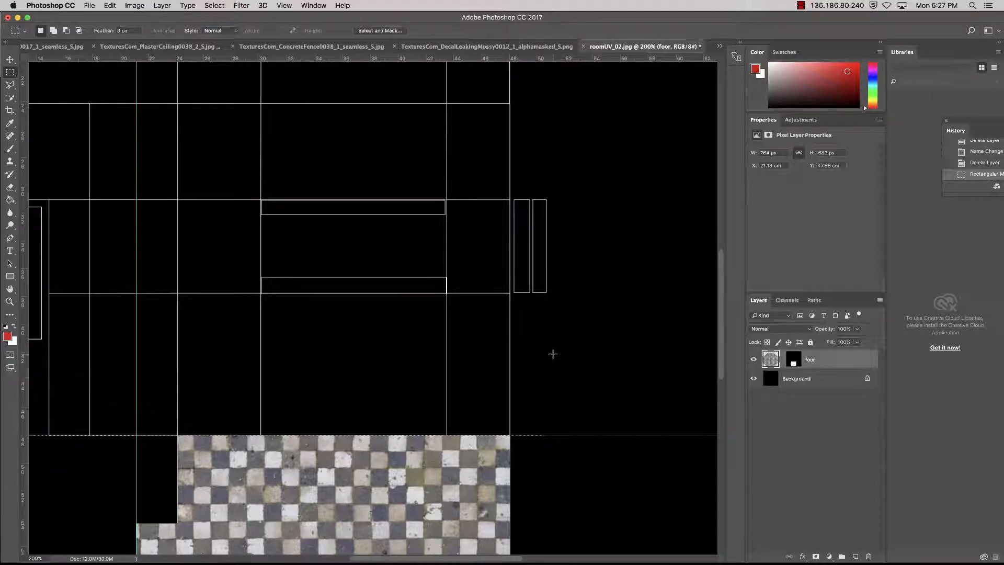
pyautogui.moveTo(408, 298); pyautogui.dragTo(557, 298)
pyautogui.moveTo(486, 302); pyautogui.dragTo(428, 297)
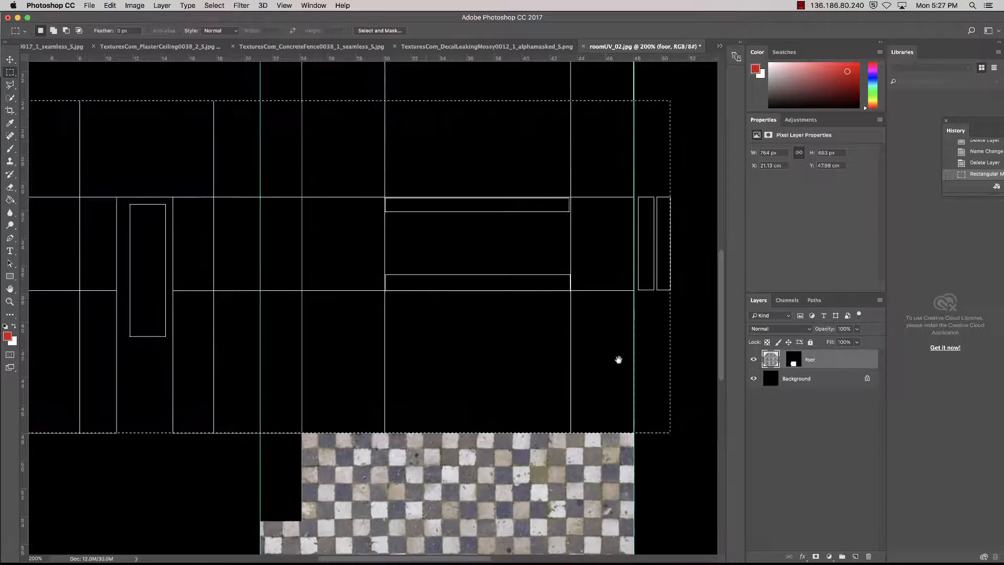
pyautogui.moveTo(539, 324); pyautogui.dragTo(579, 341)
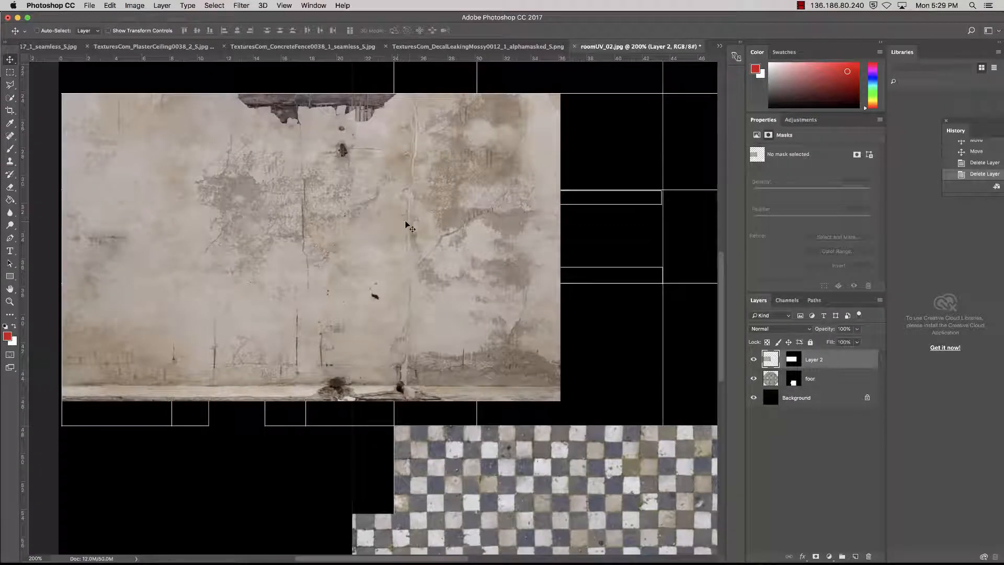
# Move the plaster texture of Layer 2 inside its mask until its upper edge meets the top of the wall area
pyautogui.moveTo(406, 224); pyautogui.dragTo(509, 231)
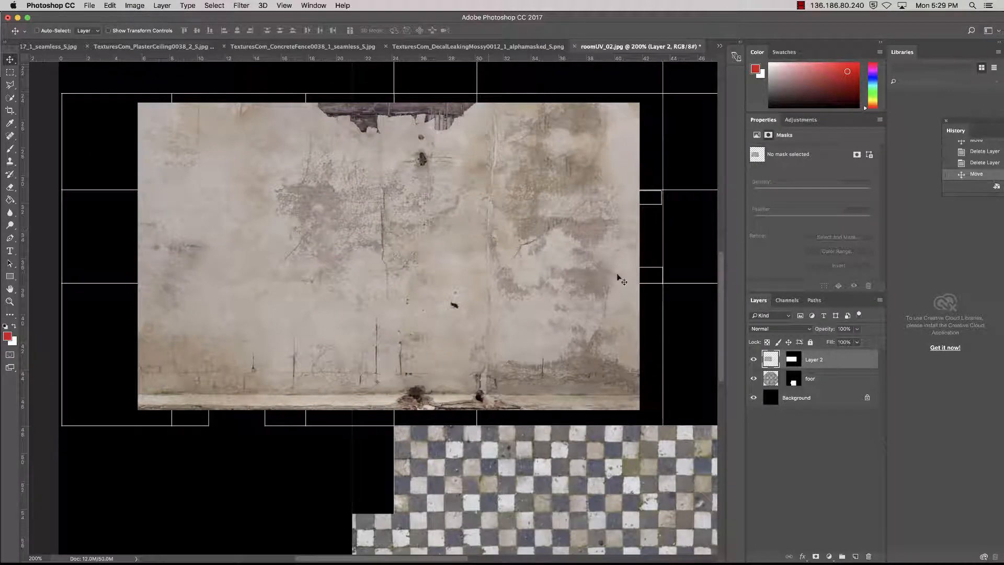
pyautogui.moveTo(573, 284); pyautogui.dragTo(546, 263)
pyautogui.moveTo(483, 266); pyautogui.dragTo(434, 425)
pyautogui.moveTo(392, 359); pyautogui.dragTo(601, 449)
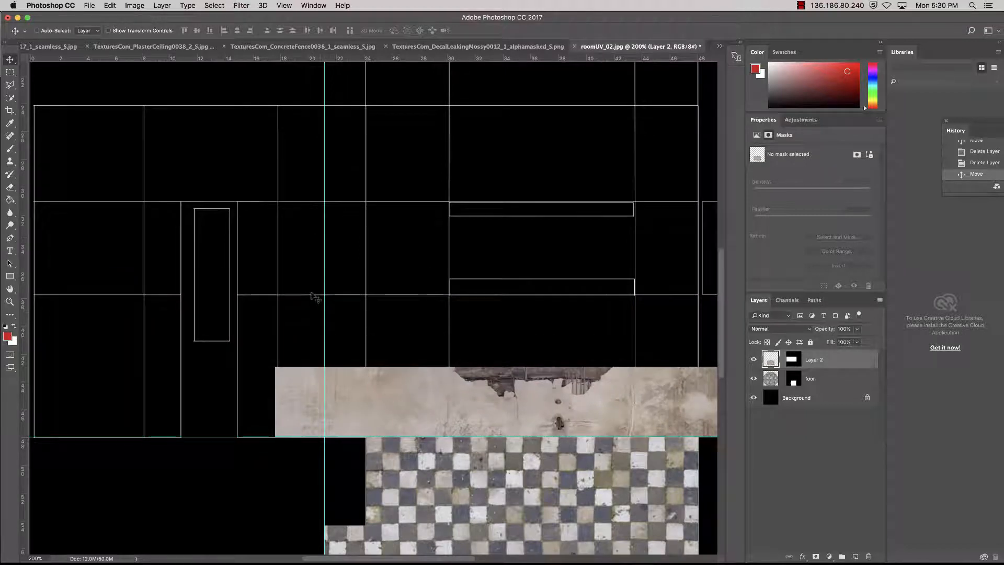
pyautogui.moveTo(542, 396); pyautogui.dragTo(332, 143)
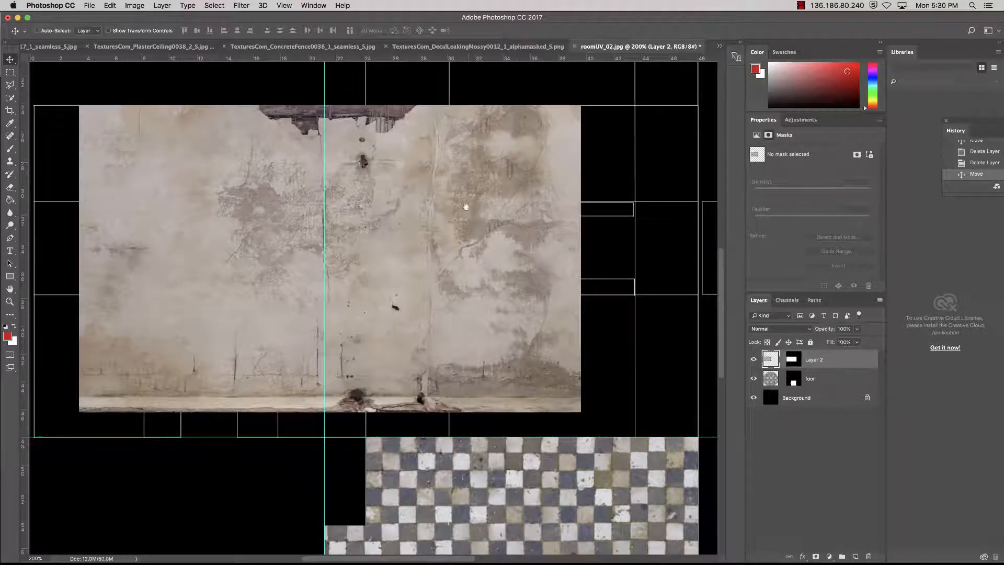
pyautogui.moveTo(465, 208); pyautogui.dragTo(503, 210)
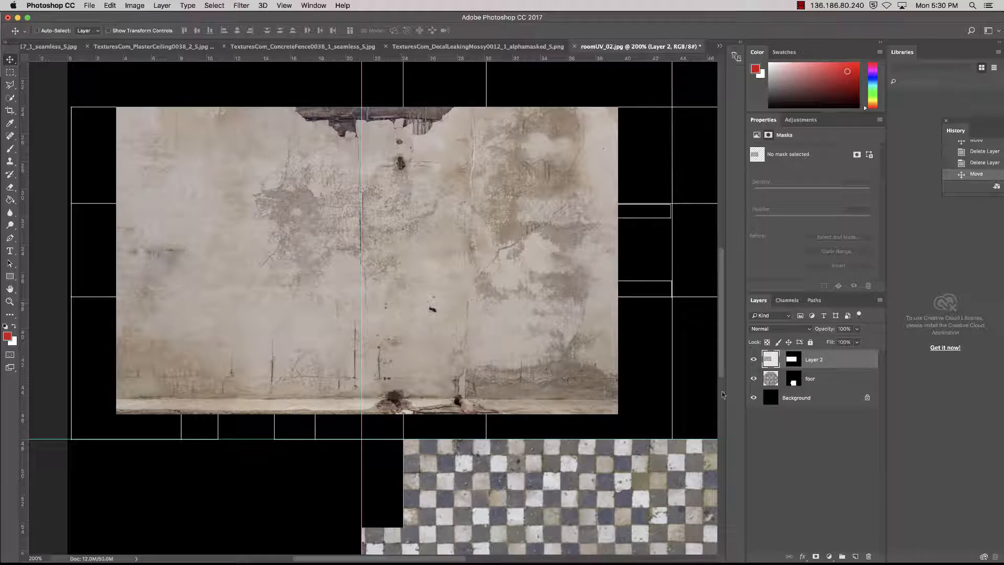
# Hide the foor and Background layers
pyautogui.click(754, 379)
pyautogui.click(754, 398)
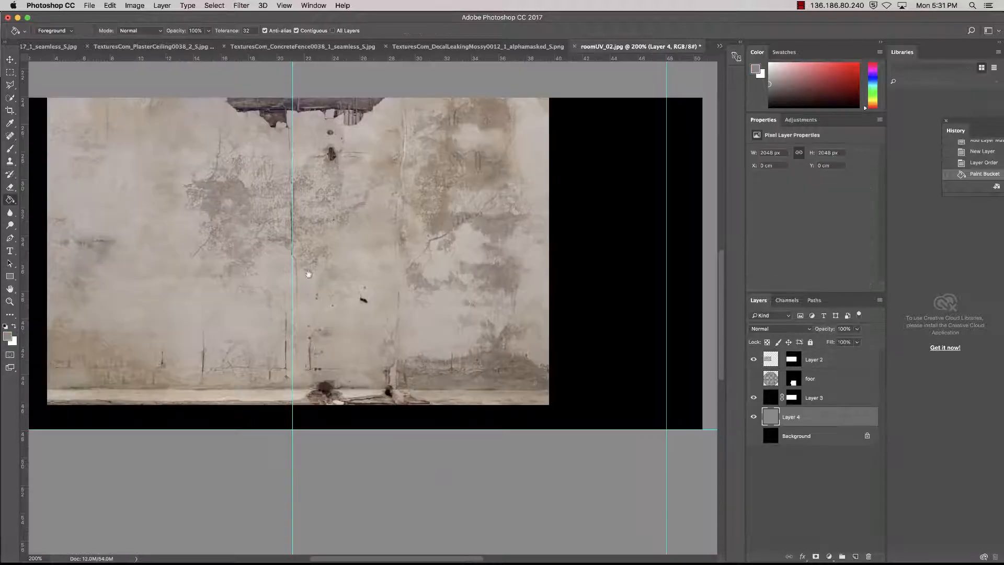
pyautogui.moveTo(307, 274)
pyautogui.mouseDown()
pyautogui.moveTo(473, 262)
pyautogui.moveTo(386, 263)
pyautogui.moveTo(393, 269)
pyautogui.mouseUp()
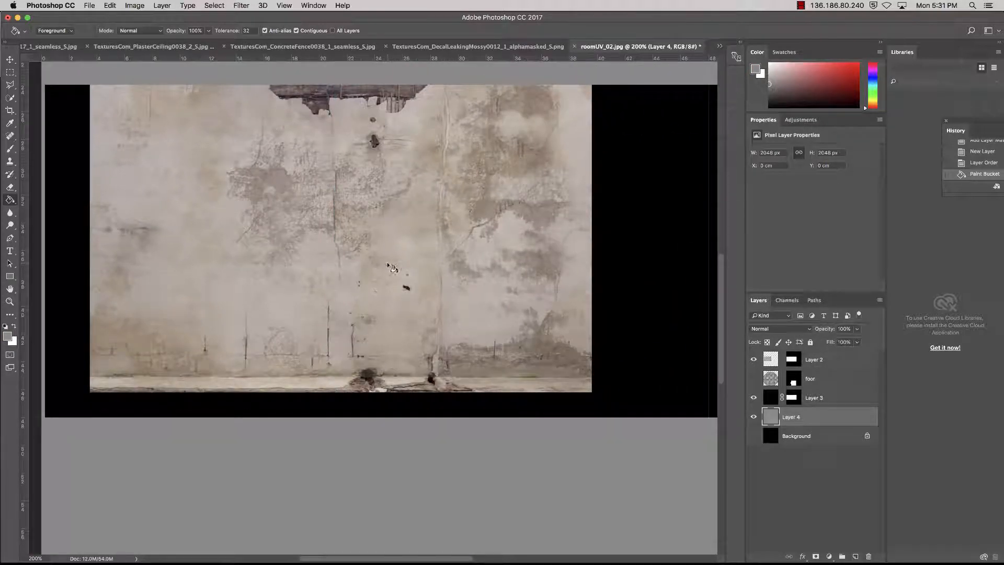
pyautogui.press('super+minus')
pyautogui.press('super+plus')
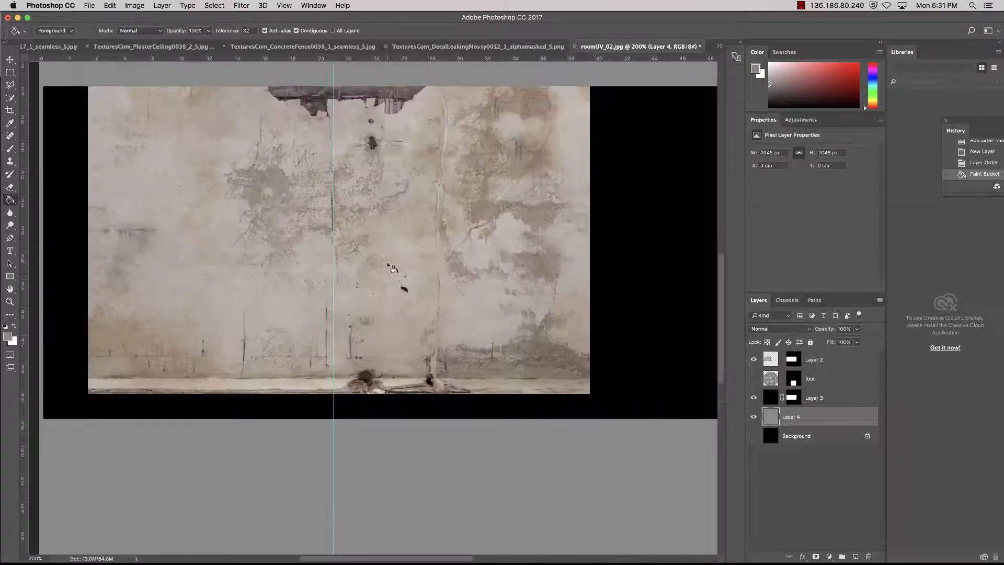
# Shift the plaster texture of Layer 2 left until it meets the wall area's left edge
pyautogui.click(817, 367)
pyautogui.moveTo(490, 299); pyautogui.dragTo(515, 338)
pyautogui.moveTo(664, 299)
pyautogui.mouseDown()
pyautogui.moveTo(477, 273)
pyautogui.moveTo(588, 271)
pyautogui.mouseUp()
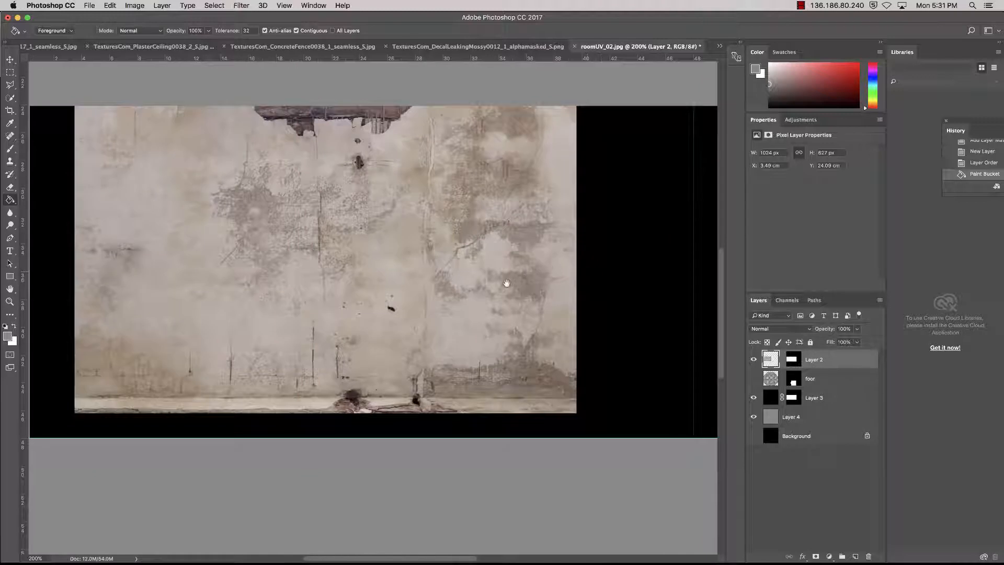
pyautogui.moveTo(507, 284); pyautogui.dragTo(512, 278)
pyautogui.click(10, 59)
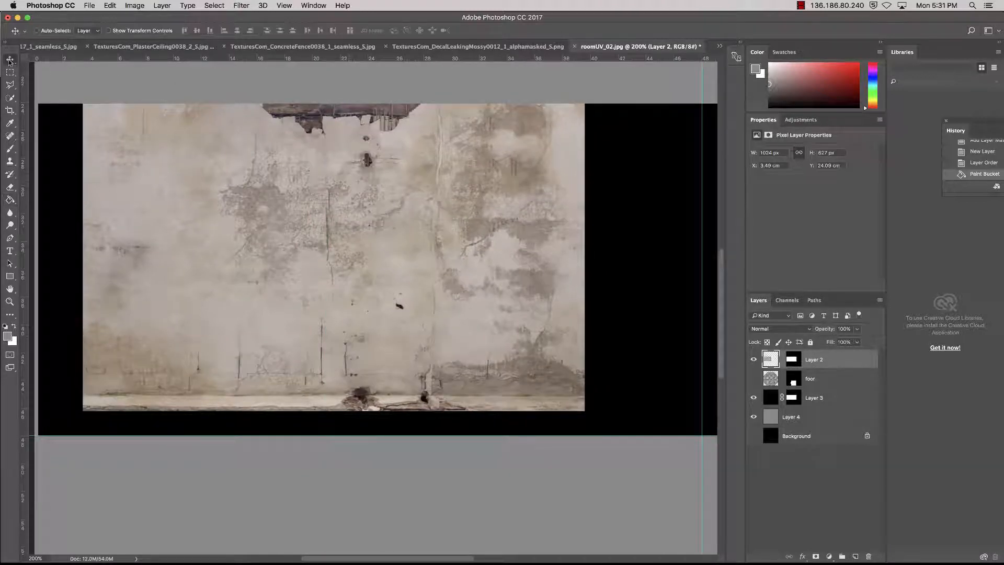
pyautogui.moveTo(431, 256); pyautogui.dragTo(392, 255)
pyautogui.moveTo(470, 246); pyautogui.dragTo(388, 240)
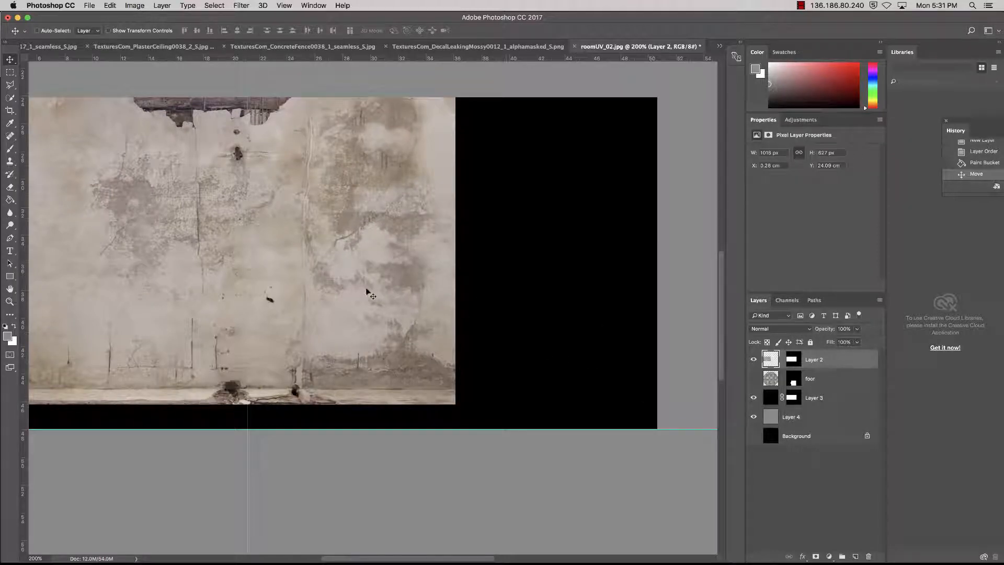
# Paste another copy of the plaster image and place it over the wall's uncovered right part, overlapping the first copy with upper edges aligned
pyautogui.press('super+v')
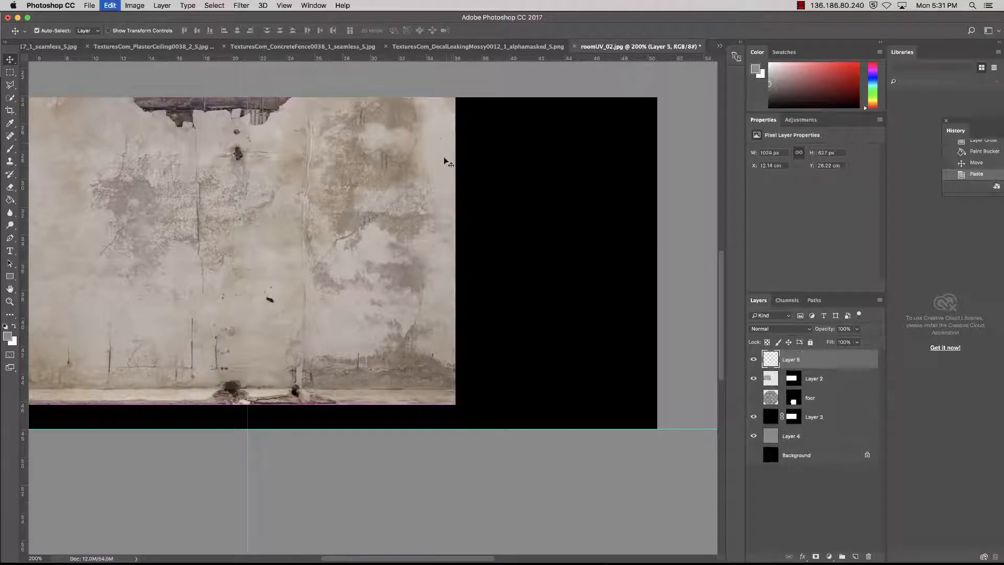
pyautogui.moveTo(313, 315); pyautogui.dragTo(441, 243)
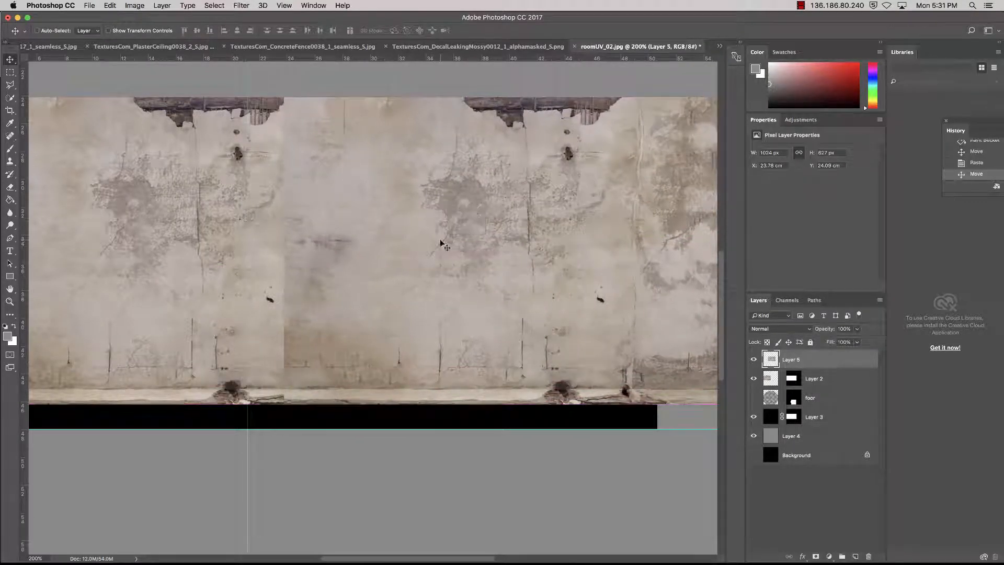
# Mask Layer 5 with the wall shape loaded from Layer 2's mask, and shift the pasted plaster slightly to the right
pyautogui.click(793, 381)
pyautogui.keyDown('super'); pyautogui.click(793, 381); pyautogui.keyUp('super')
pyautogui.keyDown('super'); pyautogui.click(800, 364); pyautogui.keyUp('super')
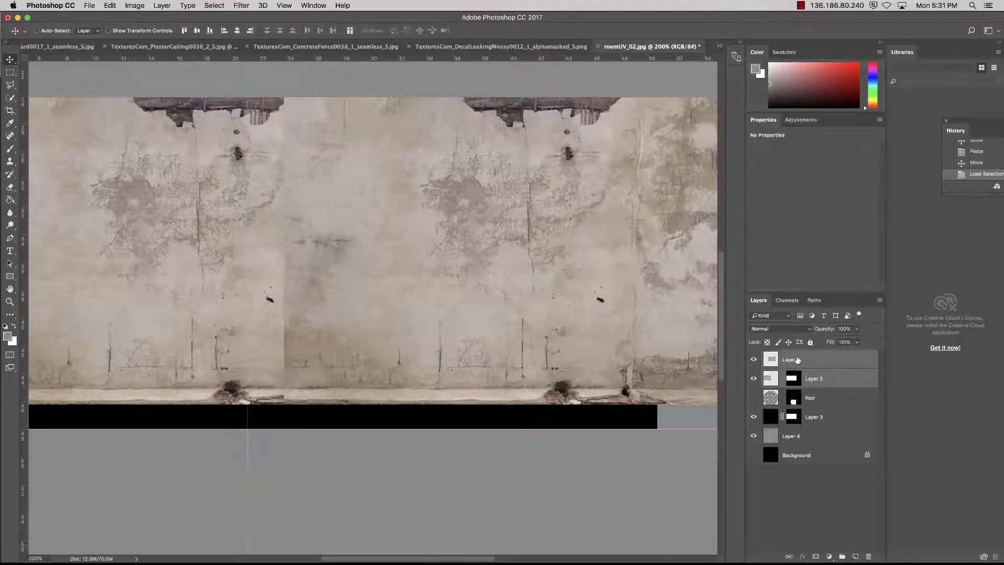
pyautogui.click(801, 365)
pyautogui.click(817, 556)
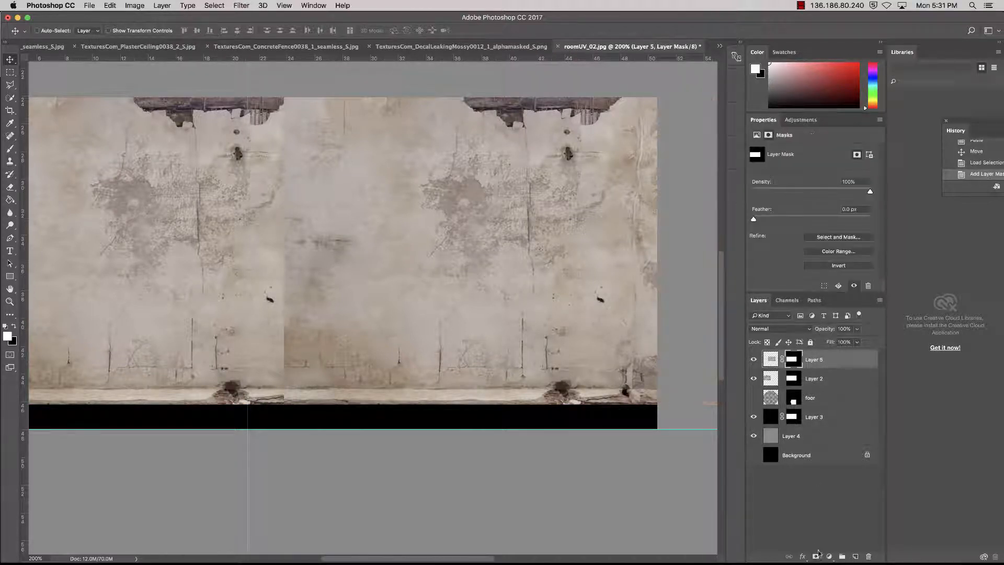
pyautogui.moveTo(493, 278)
pyautogui.mouseDown()
pyautogui.moveTo(515, 274)
pyautogui.moveTo(510, 268)
pyautogui.moveTo(509, 278)
pyautogui.mouseUp()
pyautogui.hscroll(-3, 470, 276)
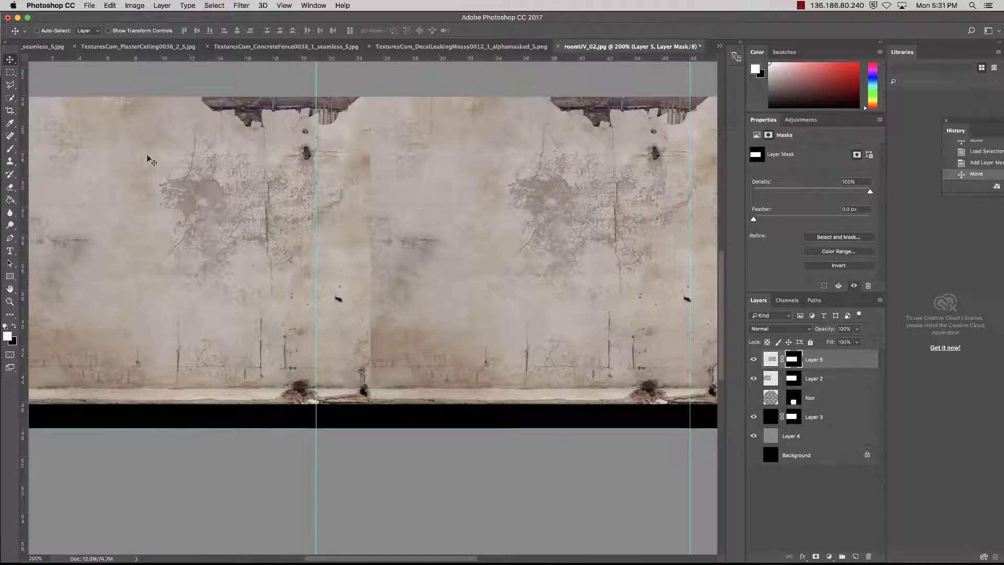
# Paint black on Layer 5's mask with an enlarged brush along the vertical seam to blend the two plaster copies
pyautogui.click(9, 148)
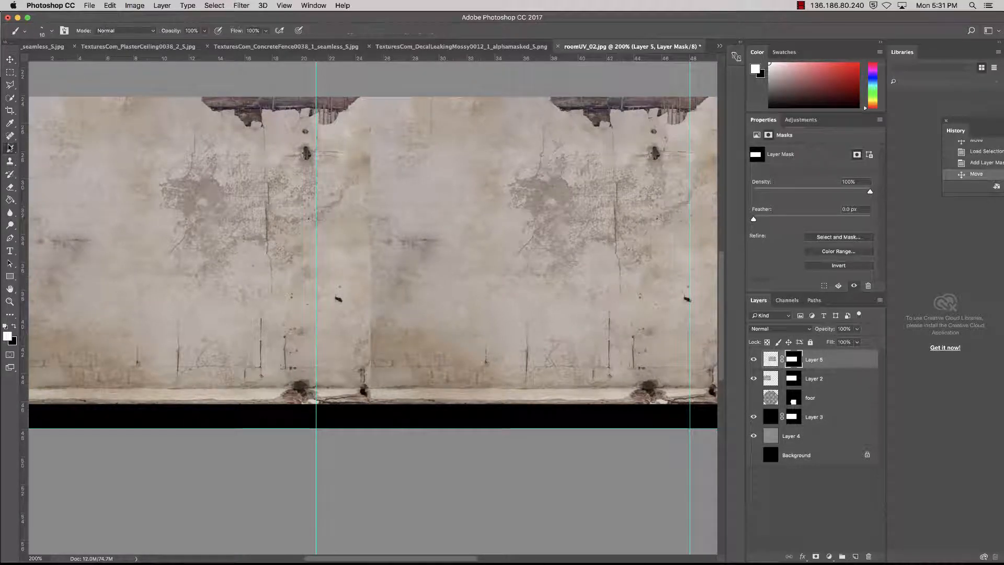
pyautogui.click(13, 328)
pyautogui.press(']')
pyautogui.press(']')
pyautogui.press(']')
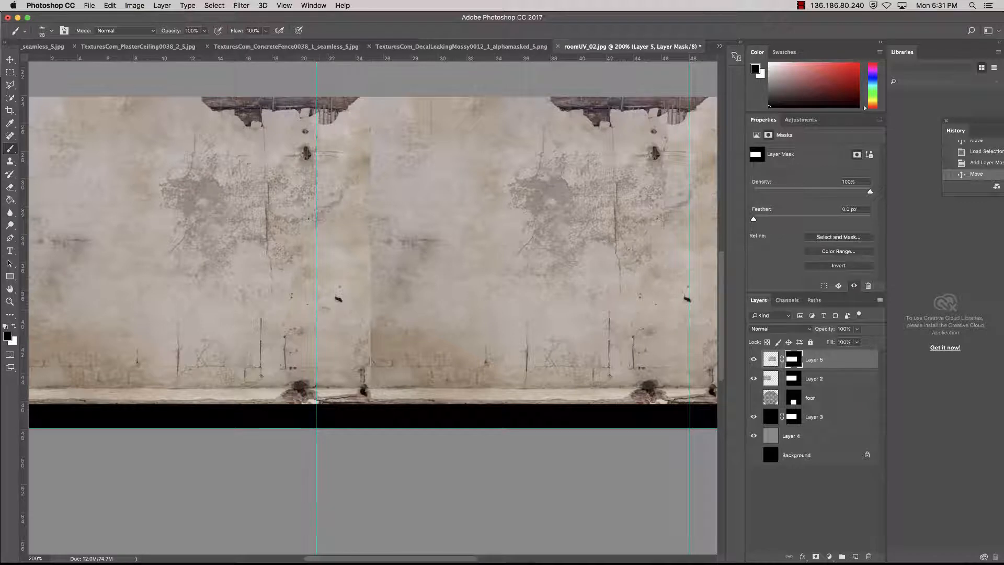
pyautogui.press(']')
pyautogui.moveTo(365, 361)
pyautogui.mouseDown()
pyautogui.moveTo(376, 242)
pyautogui.moveTo(362, 182)
pyautogui.moveTo(379, 130)
pyautogui.moveTo(376, 153)
pyautogui.moveTo(422, 191)
pyautogui.moveTo(376, 180)
pyautogui.moveTo(379, 154)
pyautogui.moveTo(399, 150)
pyautogui.moveTo(405, 172)
pyautogui.moveTo(407, 227)
pyautogui.moveTo(390, 189)
pyautogui.moveTo(391, 227)
pyautogui.mouseUp()
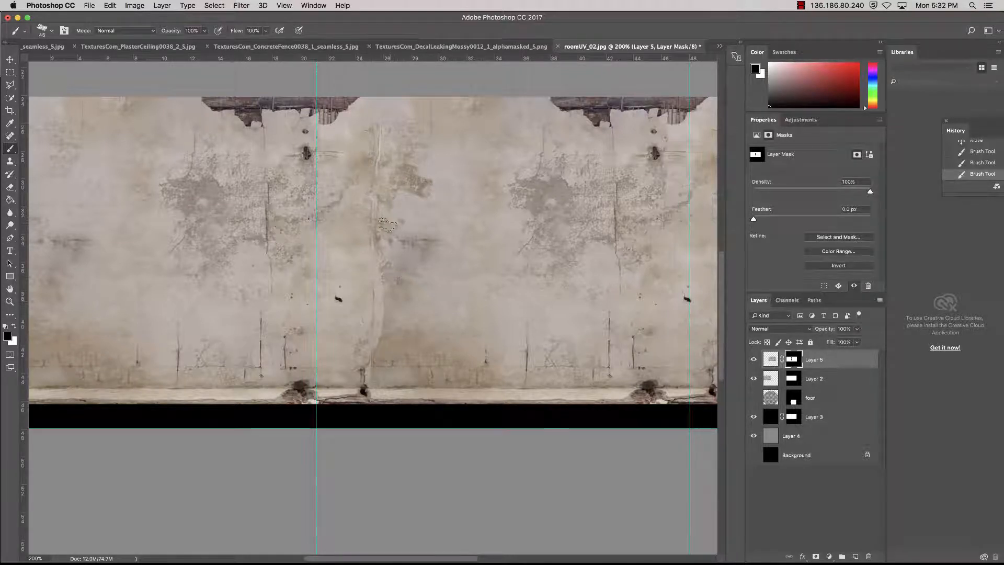
pyautogui.moveTo(386, 190)
pyautogui.mouseDown()
pyautogui.moveTo(495, 208)
pyautogui.moveTo(319, 202)
pyautogui.moveTo(454, 207)
pyautogui.moveTo(478, 220)
pyautogui.moveTo(434, 232)
pyautogui.moveTo(513, 220)
pyautogui.mouseUp()
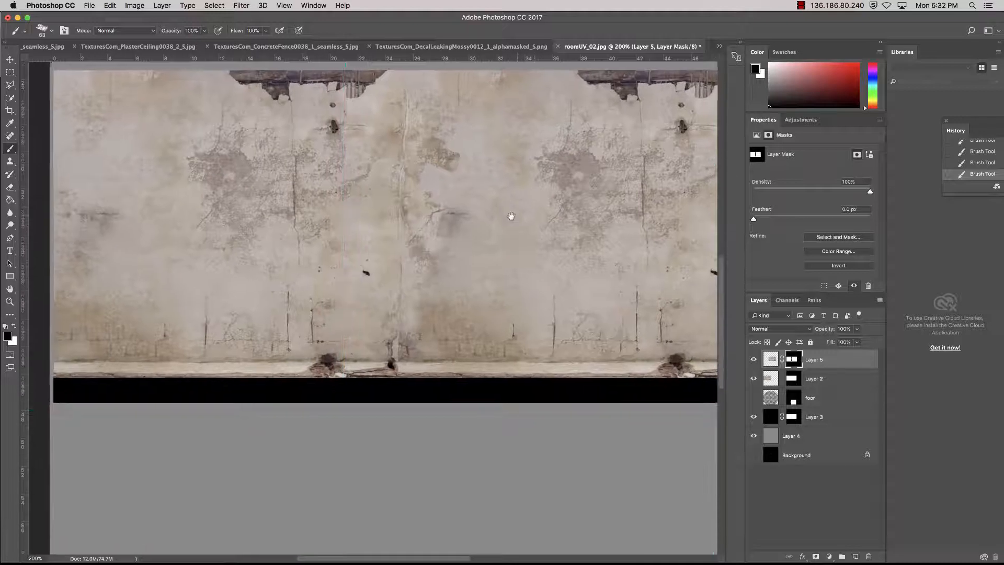
pyautogui.moveTo(526, 277); pyautogui.dragTo(567, 278)
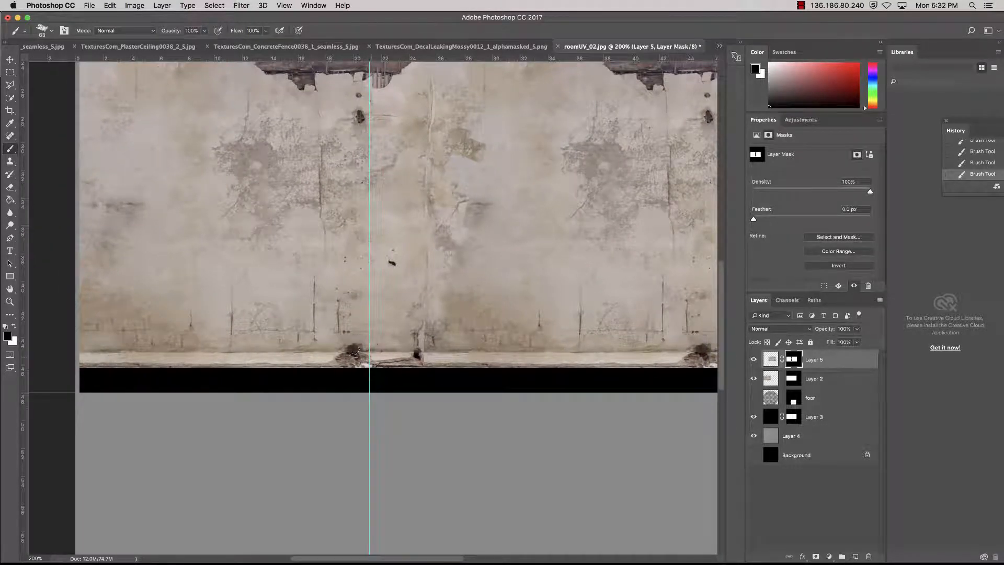
pyautogui.moveTo(313, 331)
pyautogui.mouseDown()
pyautogui.moveTo(311, 349)
pyautogui.moveTo(309, 327)
pyautogui.mouseUp()
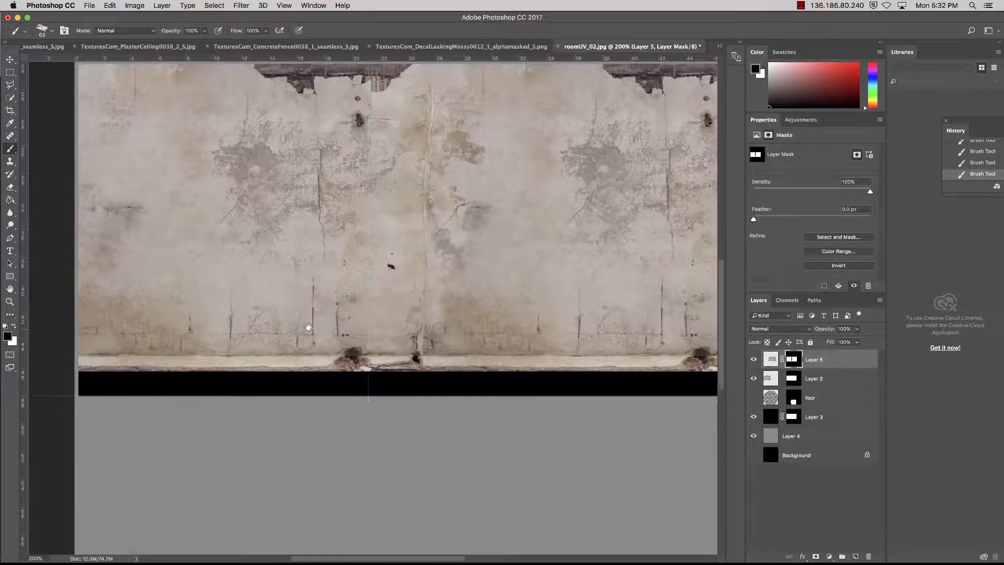
# Set up the Clone Stamp to sample all layers with its brush enlarged to 100 px
pyautogui.moveTo(12, 162); pyautogui.dragTo(48, 165)
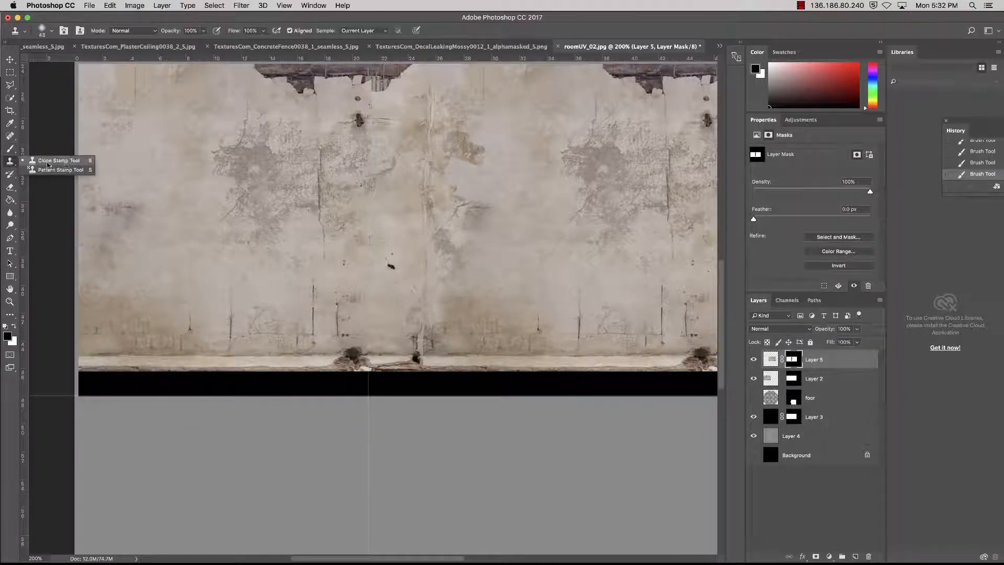
pyautogui.click(75, 160)
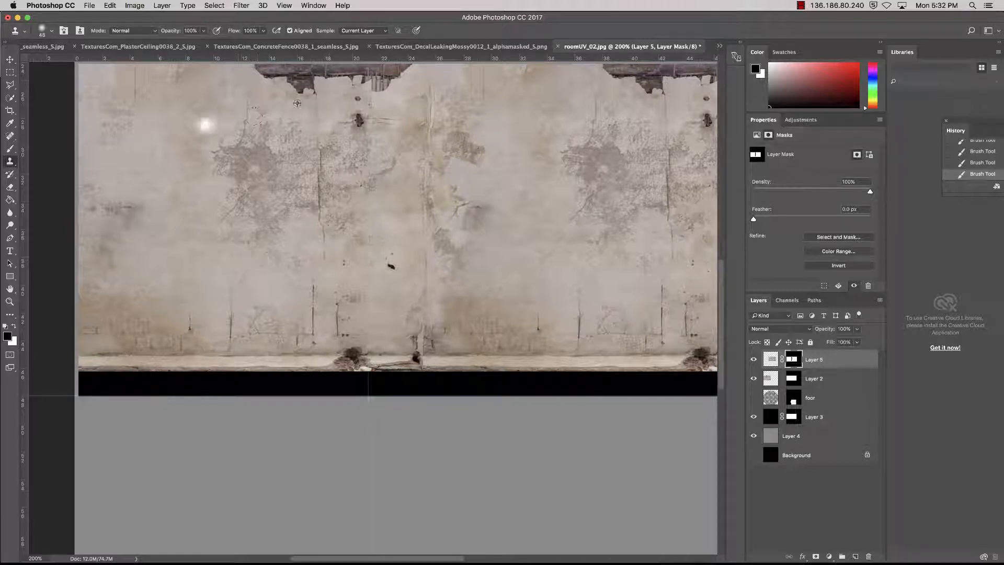
pyautogui.click(366, 31)
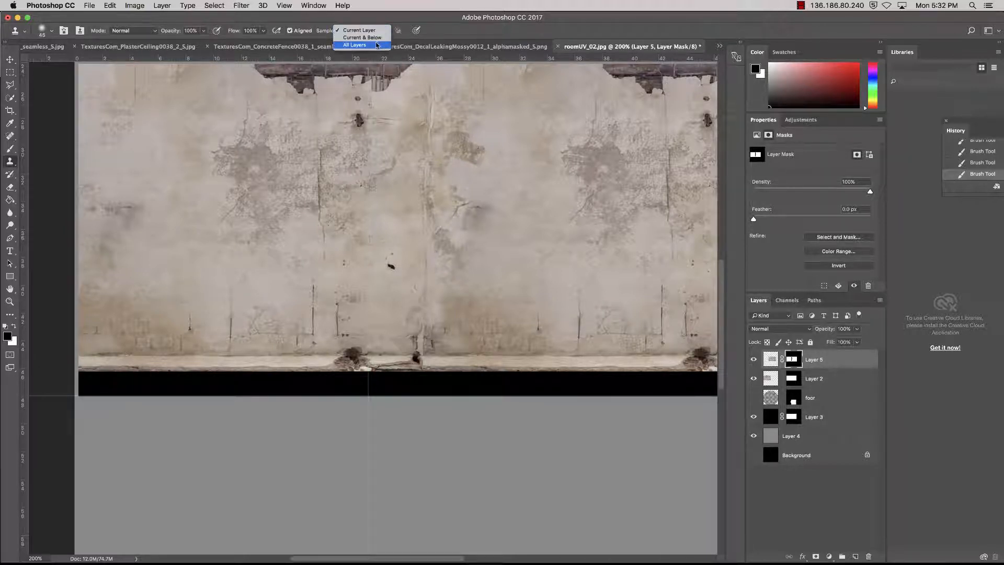
pyautogui.click(359, 45)
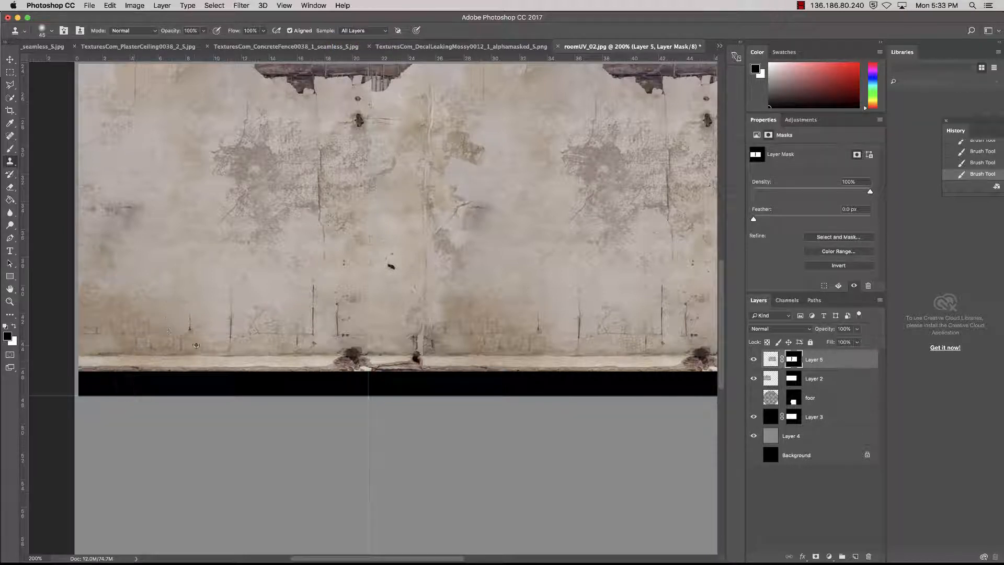
pyautogui.press(']')
pyautogui.press(']')
pyautogui.press(']')
pyautogui.press(']')
# Clone plaster over the black strip along the wall's lower edge, painting on Layer 2's image instead of the mask
pyautogui.moveTo(94, 374)
pyautogui.mouseDown()
pyautogui.moveTo(482, 405)
pyautogui.moveTo(77, 377)
pyautogui.moveTo(539, 382)
pyautogui.moveTo(509, 379)
pyautogui.moveTo(682, 389)
pyautogui.mouseUp()
pyautogui.click(102, 379)
pyautogui.click(768, 384)
pyautogui.moveTo(581, 372); pyautogui.dragTo(388, 360)
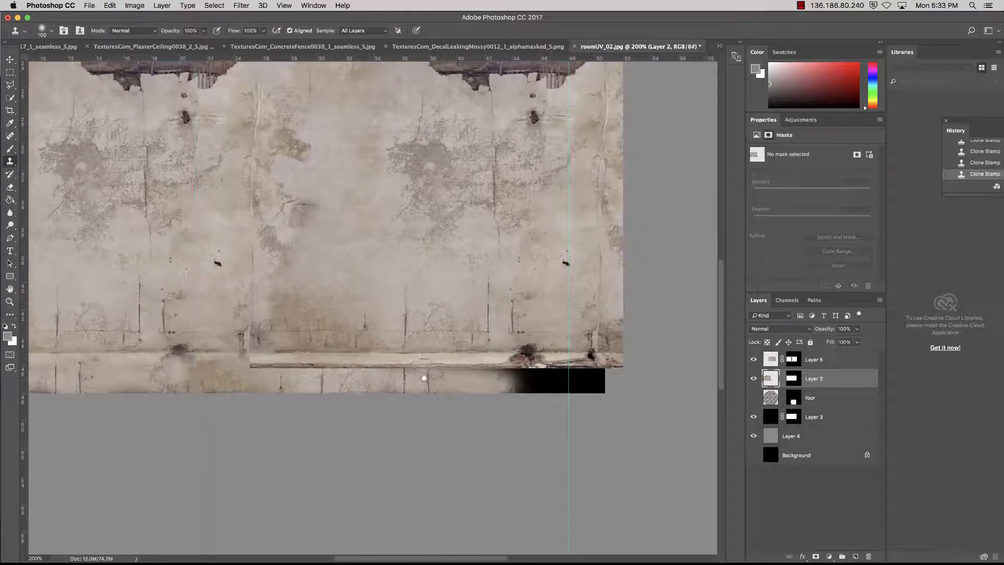
pyautogui.moveTo(489, 385); pyautogui.dragTo(598, 385)
pyautogui.moveTo(387, 381); pyautogui.dragTo(487, 376)
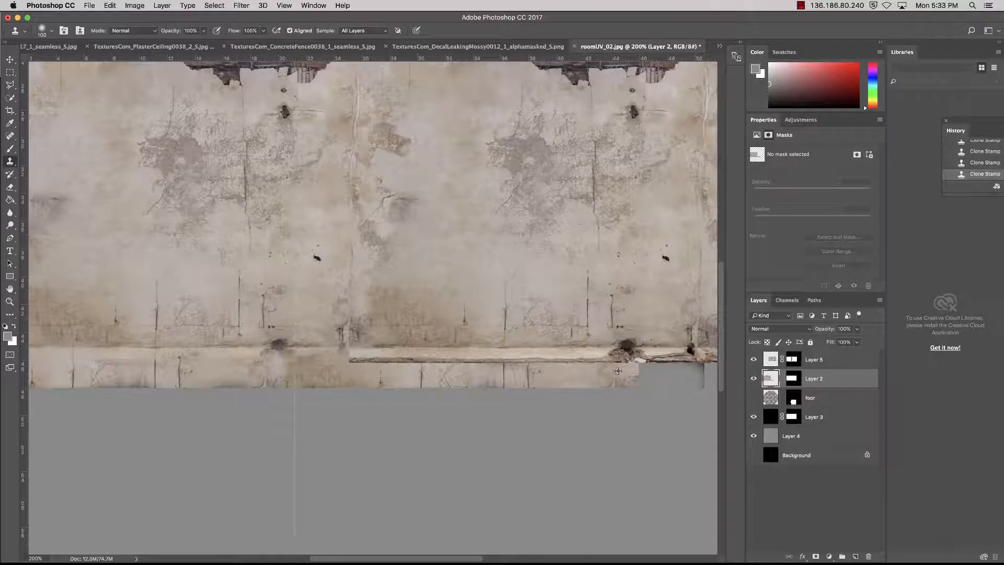
pyautogui.moveTo(620, 372)
pyautogui.mouseDown()
pyautogui.moveTo(694, 374)
pyautogui.moveTo(669, 357)
pyautogui.moveTo(445, 373)
pyautogui.mouseUp()
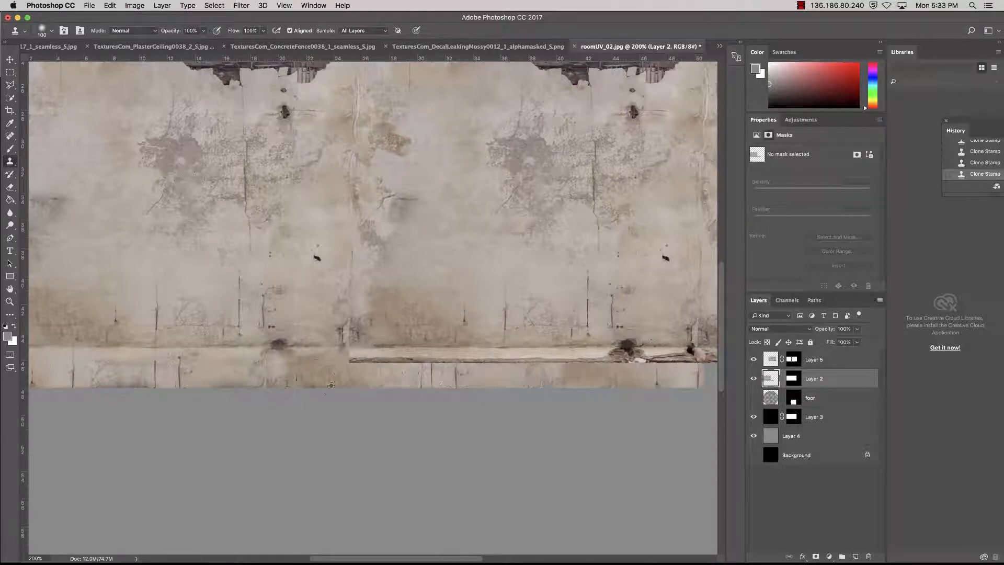
# Clone clean plaster on Layer 5's image over the baseboard moulding in the wall's right half and its lower right corner
pyautogui.hscroll(5, 446, 373)
pyautogui.click(807, 361)
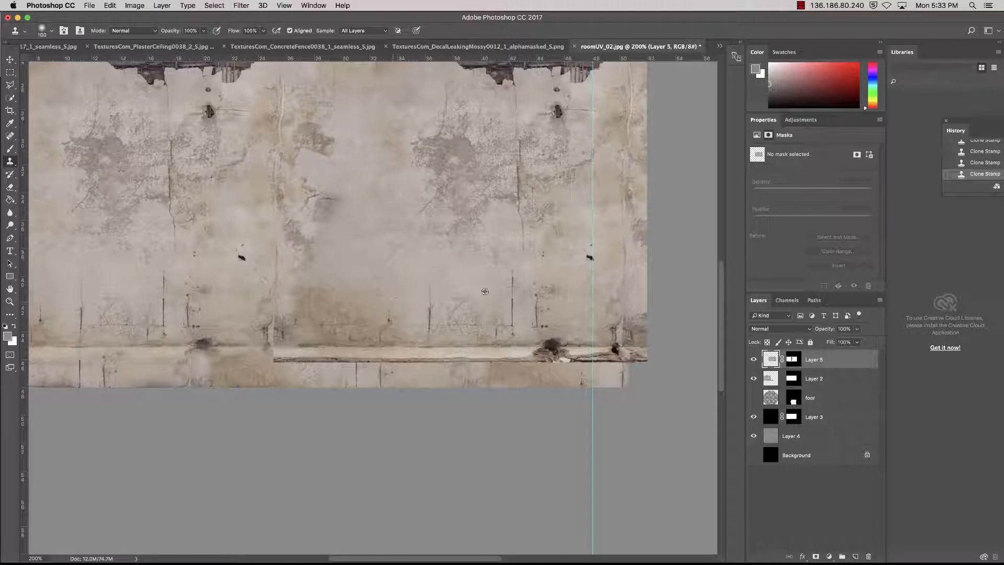
pyautogui.moveTo(547, 344)
pyautogui.mouseDown()
pyautogui.moveTo(493, 355)
pyautogui.moveTo(618, 353)
pyautogui.moveTo(295, 346)
pyautogui.moveTo(358, 325)
pyautogui.moveTo(452, 316)
pyautogui.moveTo(436, 292)
pyautogui.moveTo(419, 290)
pyautogui.moveTo(359, 333)
pyautogui.moveTo(277, 349)
pyautogui.mouseUp()
pyautogui.keyDown('alt'); pyautogui.click(419, 290); pyautogui.keyUp('alt')
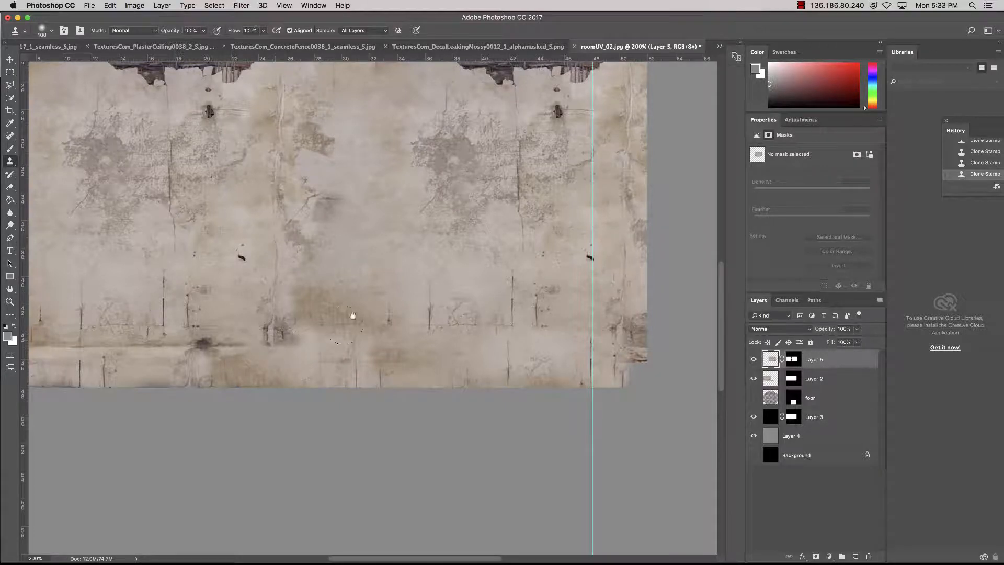
pyautogui.moveTo(354, 316)
pyautogui.mouseDown()
pyautogui.moveTo(570, 358)
pyautogui.moveTo(354, 298)
pyautogui.moveTo(423, 344)
pyautogui.mouseUp()
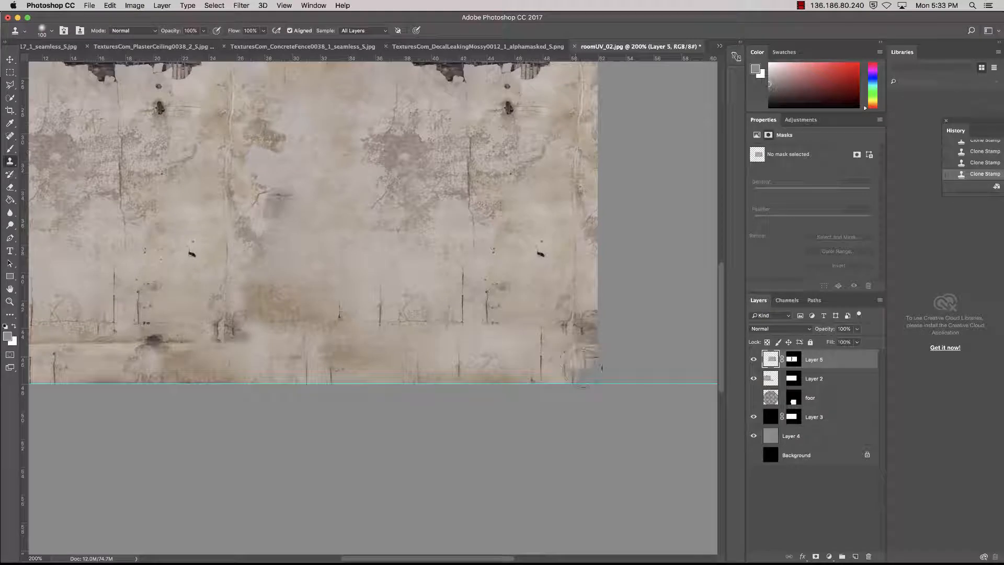
pyautogui.keyDown('alt'); pyautogui.click(580, 280); pyautogui.keyUp('alt')
pyautogui.moveTo(583, 326)
pyautogui.mouseDown()
pyautogui.moveTo(584, 362)
pyautogui.moveTo(572, 374)
pyautogui.moveTo(551, 371)
pyautogui.moveTo(573, 368)
pyautogui.moveTo(580, 322)
pyautogui.moveTo(580, 375)
pyautogui.moveTo(582, 293)
pyautogui.mouseUp()
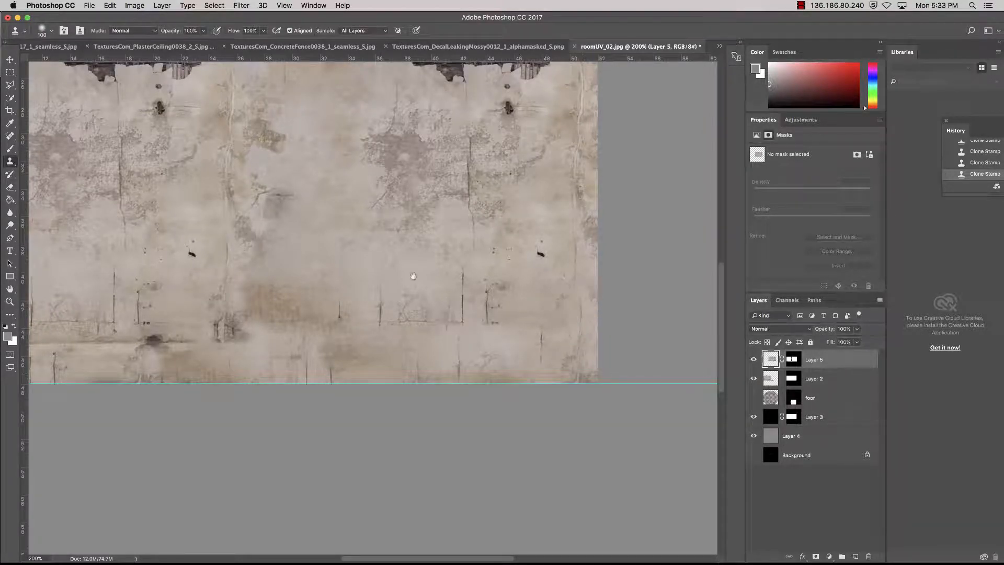
pyautogui.moveTo(414, 276); pyautogui.dragTo(552, 327)
pyautogui.moveTo(438, 319); pyautogui.dragTo(465, 337)
# Merge Layer 2 and Layer 5 into one plaster layer
pyautogui.click(804, 386)
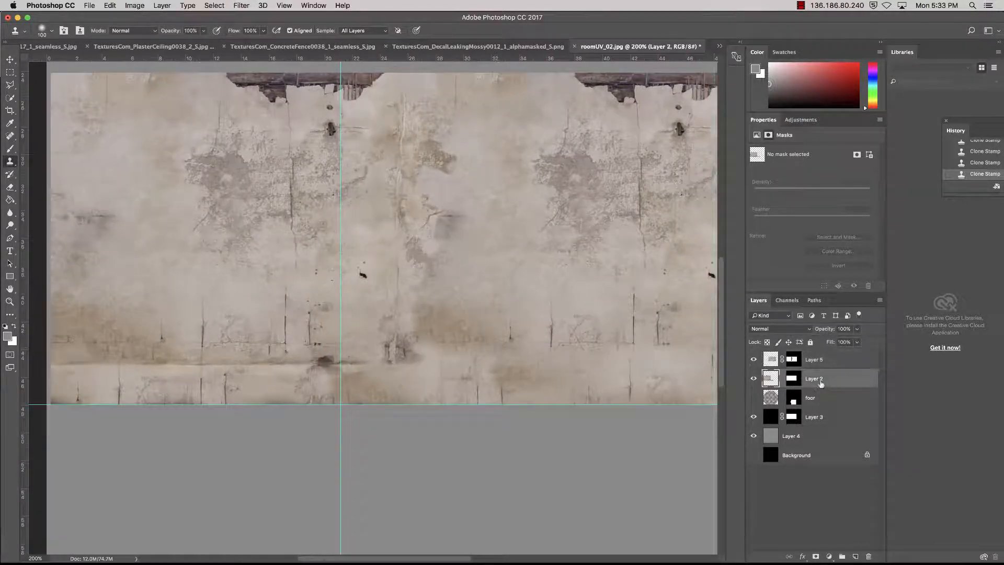
pyautogui.keyDown('shift'); pyautogui.click(830, 364); pyautogui.keyUp('shift')
pyautogui.rightClick(832, 361)
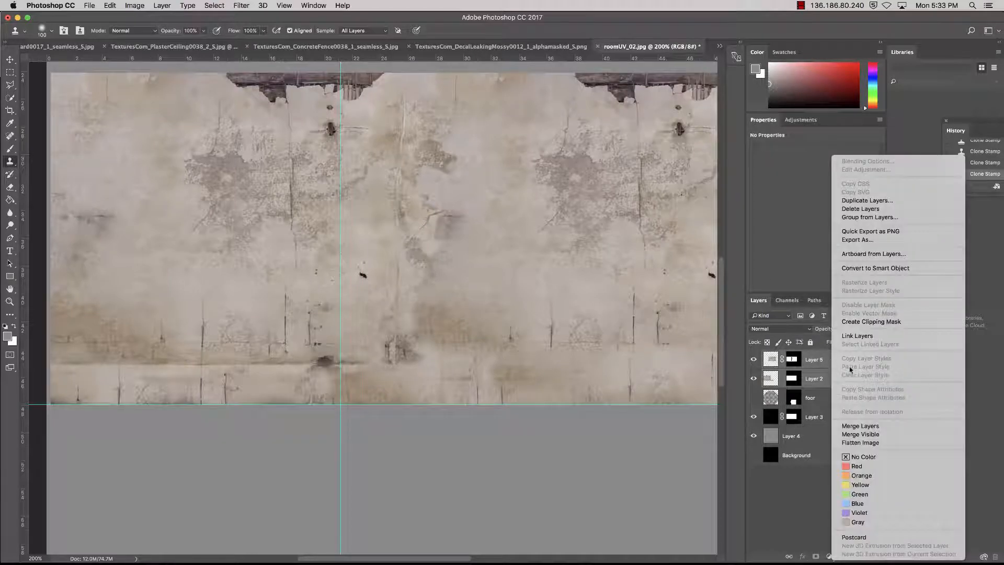
pyautogui.click(895, 430)
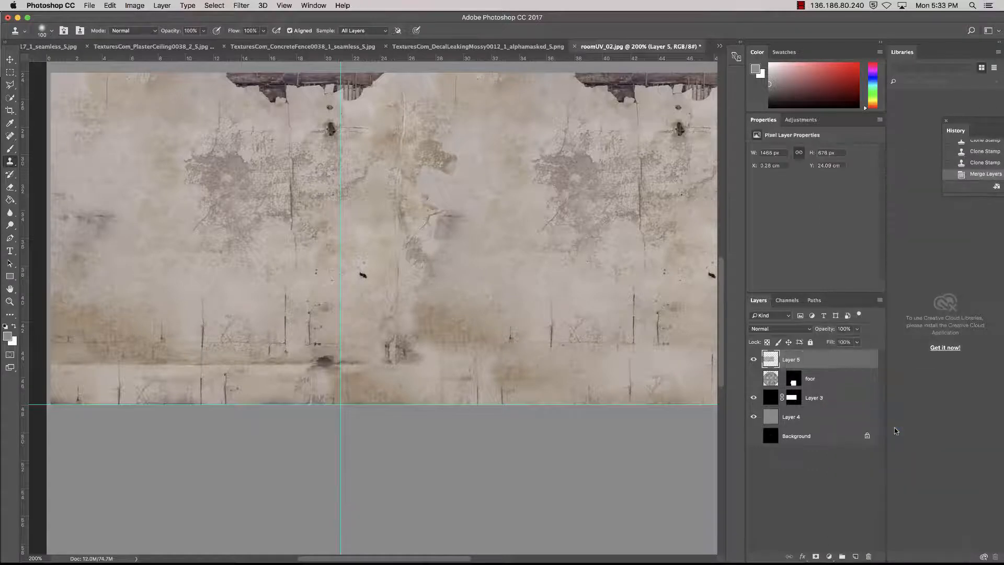
# Load the merged plaster layer's outline as a selection and add a layer mask from it
pyautogui.keyDown('super'); pyautogui.click(774, 361); pyautogui.keyUp('super')
pyautogui.moveTo(453, 304); pyautogui.dragTo(343, 338)
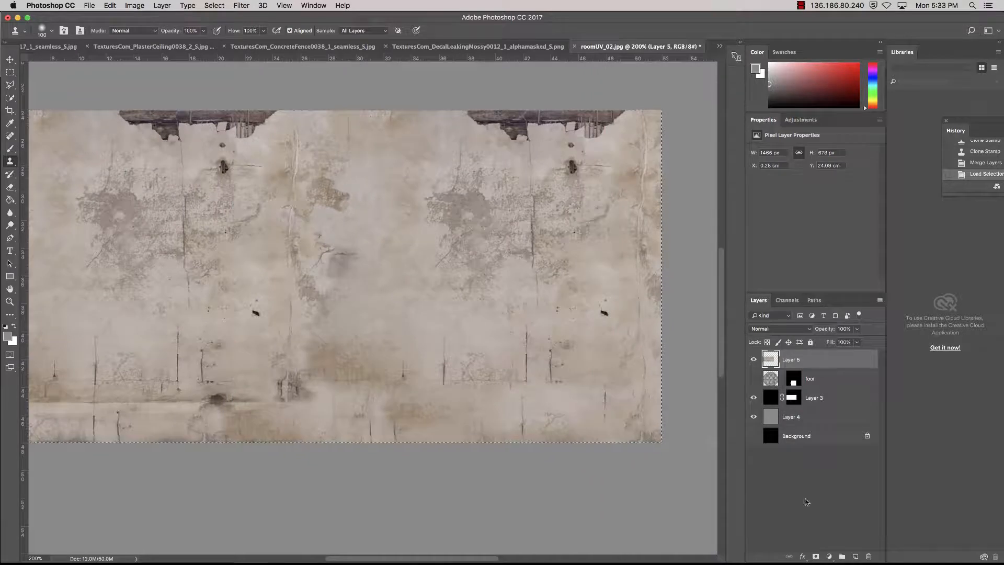
pyautogui.click(816, 557)
pyautogui.moveTo(330, 331)
pyautogui.mouseDown()
pyautogui.moveTo(401, 329)
pyautogui.moveTo(374, 325)
pyautogui.mouseUp()
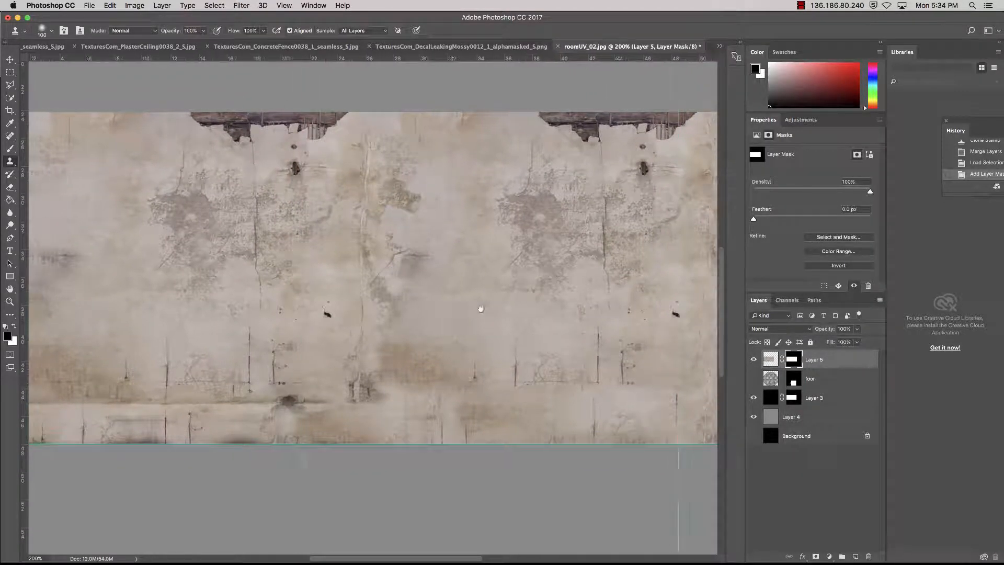
pyautogui.moveTo(480, 312); pyautogui.dragTo(556, 285)
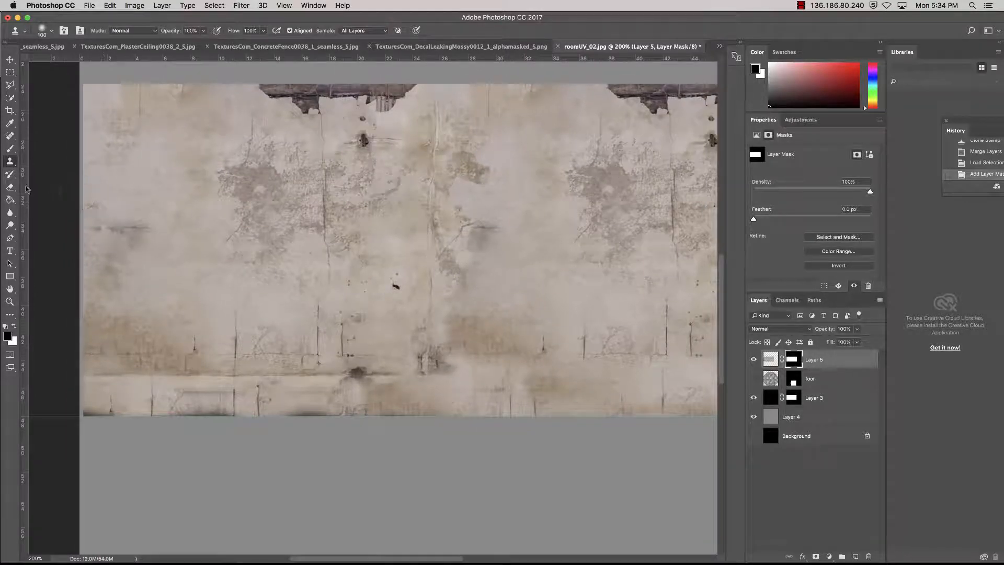
# Patch the dark stain near the wall's lower edge with clean plaster on Layer 5's image, and clear the selection
pyautogui.click(9, 137)
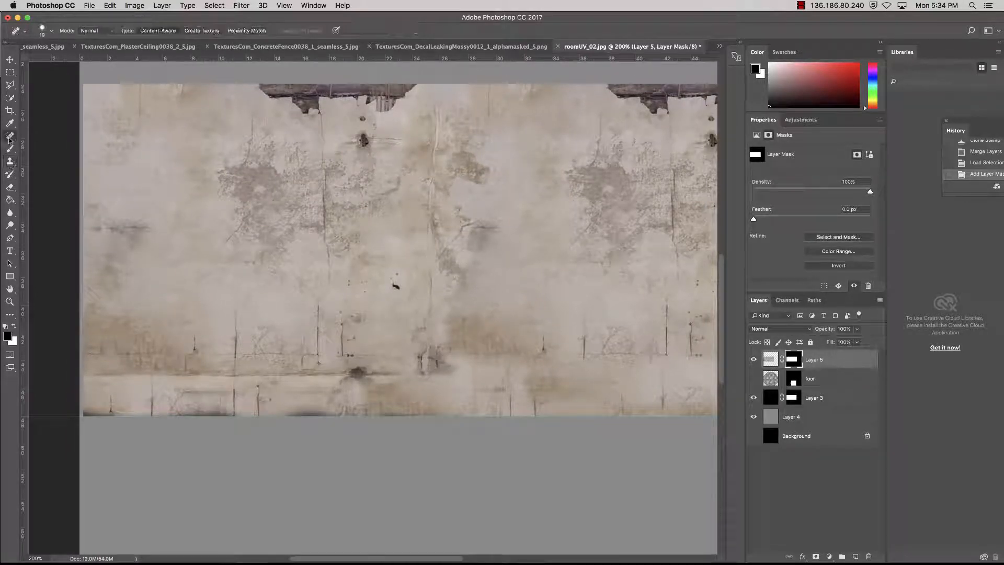
pyautogui.rightClick(9, 139)
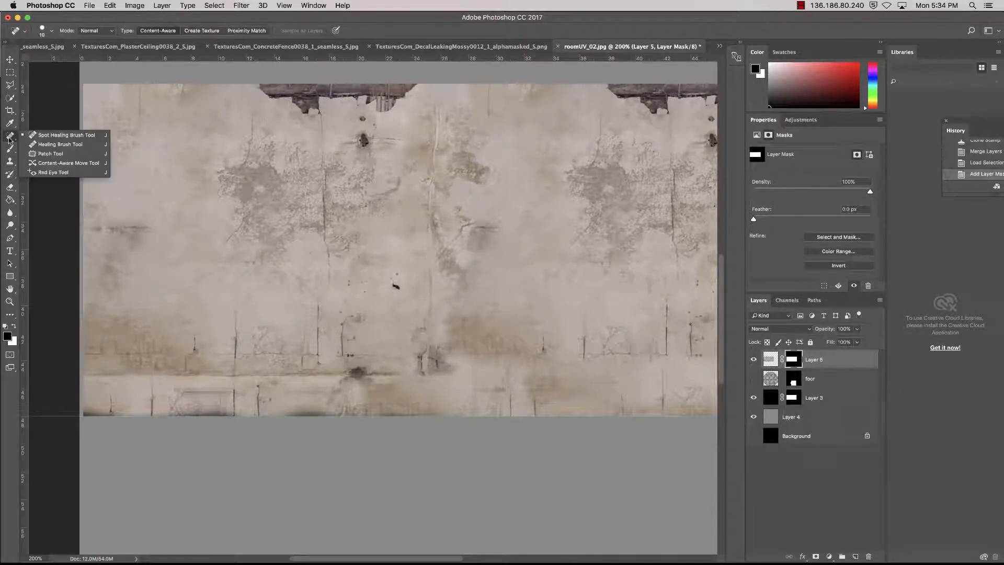
pyautogui.click(81, 157)
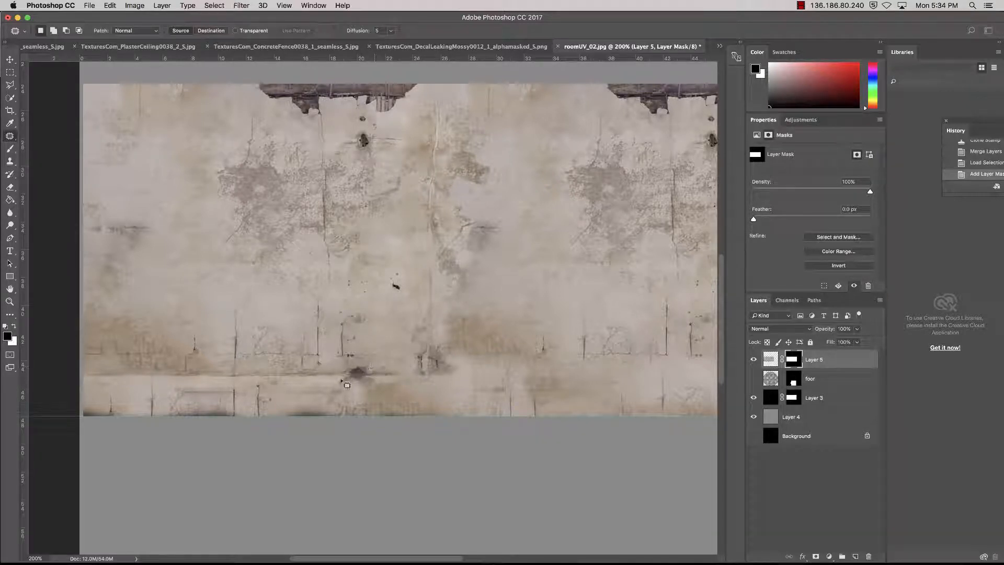
pyautogui.moveTo(339, 414)
pyautogui.mouseDown()
pyautogui.moveTo(390, 370)
pyautogui.moveTo(365, 363)
pyautogui.moveTo(365, 391)
pyautogui.mouseUp()
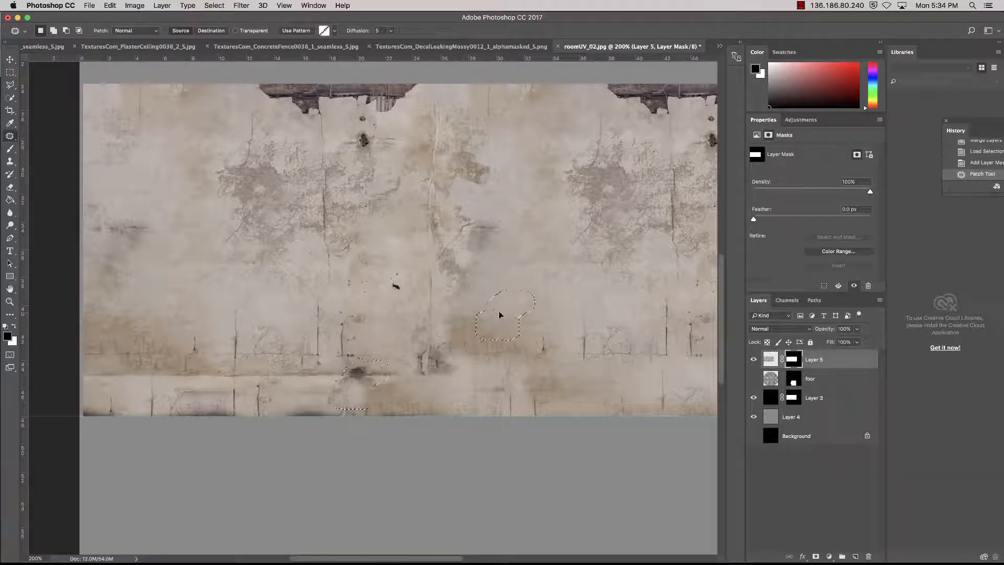
pyautogui.moveTo(498, 325)
pyautogui.mouseDown()
pyautogui.moveTo(457, 309)
pyautogui.moveTo(496, 338)
pyautogui.mouseUp()
pyautogui.press('super+2')
pyautogui.moveTo(359, 379); pyautogui.dragTo(494, 321)
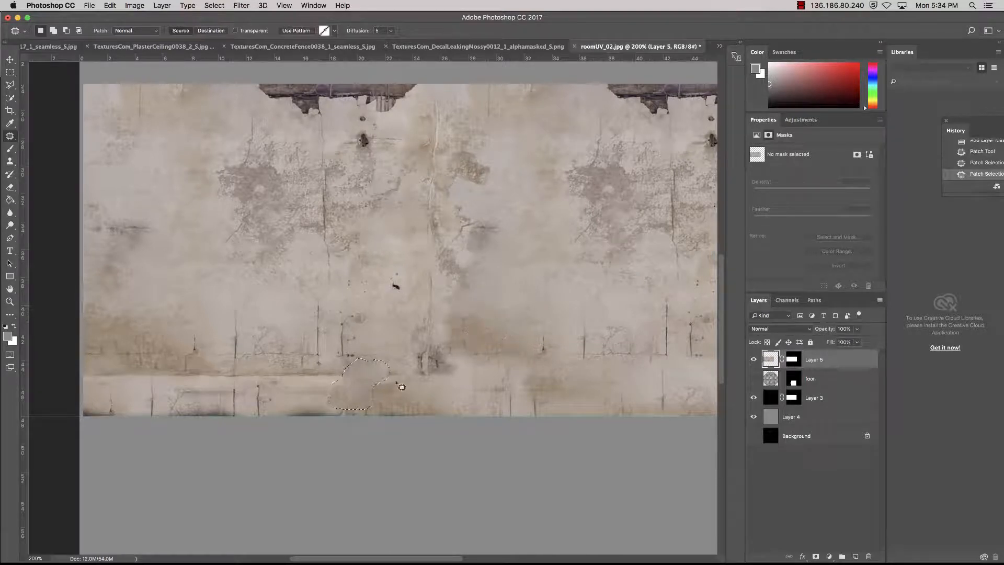
pyautogui.press('super+d')
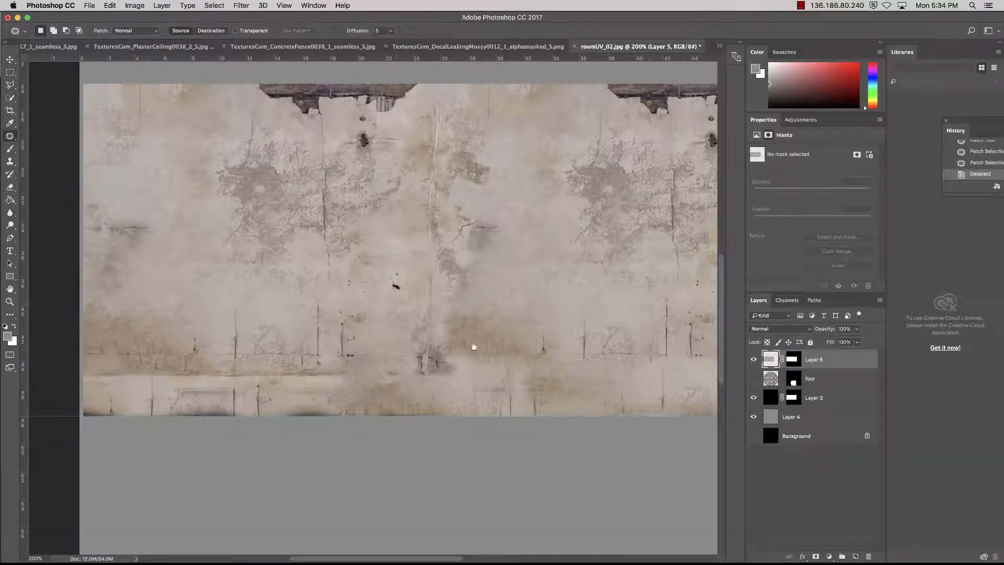
# Lasso the dark smudges along the wall's lower left edge, replace them with a Content-Aware fill, and deselect
pyautogui.moveTo(521, 314); pyautogui.dragTo(574, 290)
pyautogui.moveTo(335, 301); pyautogui.dragTo(527, 308)
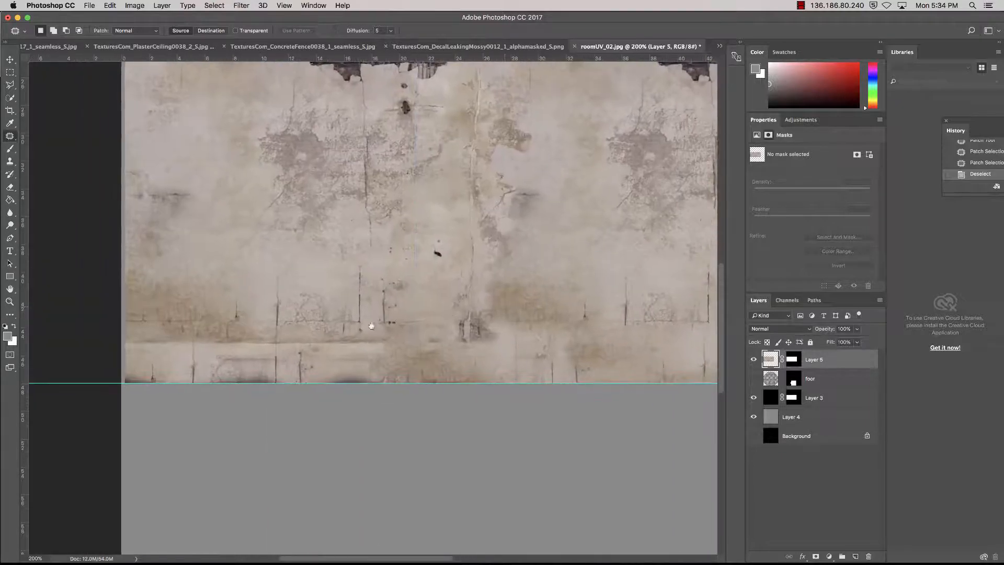
pyautogui.click(10, 87)
pyautogui.click(49, 83)
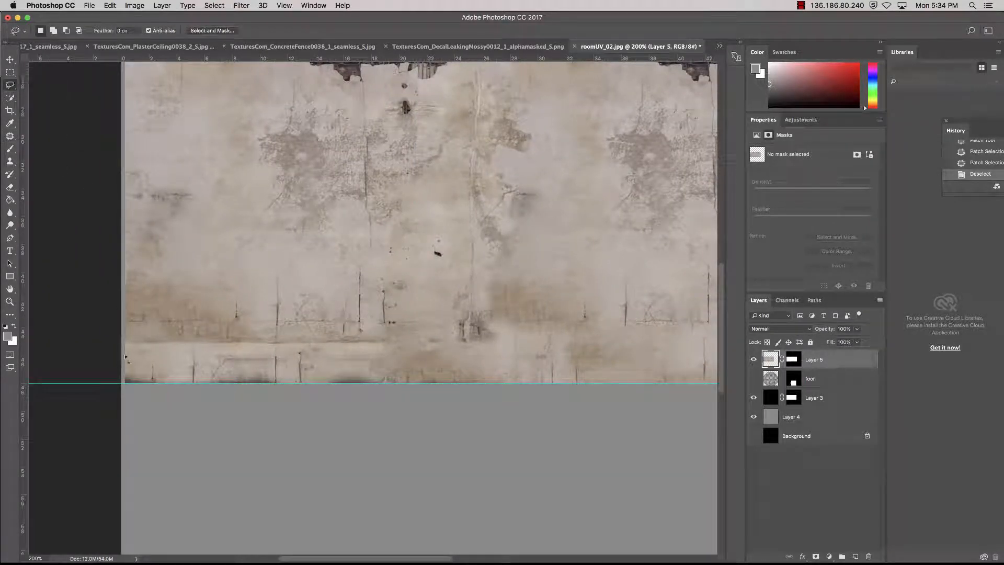
pyautogui.moveTo(291, 381)
pyautogui.mouseDown()
pyautogui.moveTo(334, 359)
pyautogui.moveTo(389, 361)
pyautogui.mouseUp()
pyautogui.moveTo(238, 436)
pyautogui.mouseDown()
pyautogui.moveTo(101, 408)
pyautogui.moveTo(116, 365)
pyautogui.moveTo(145, 361)
pyautogui.mouseUp()
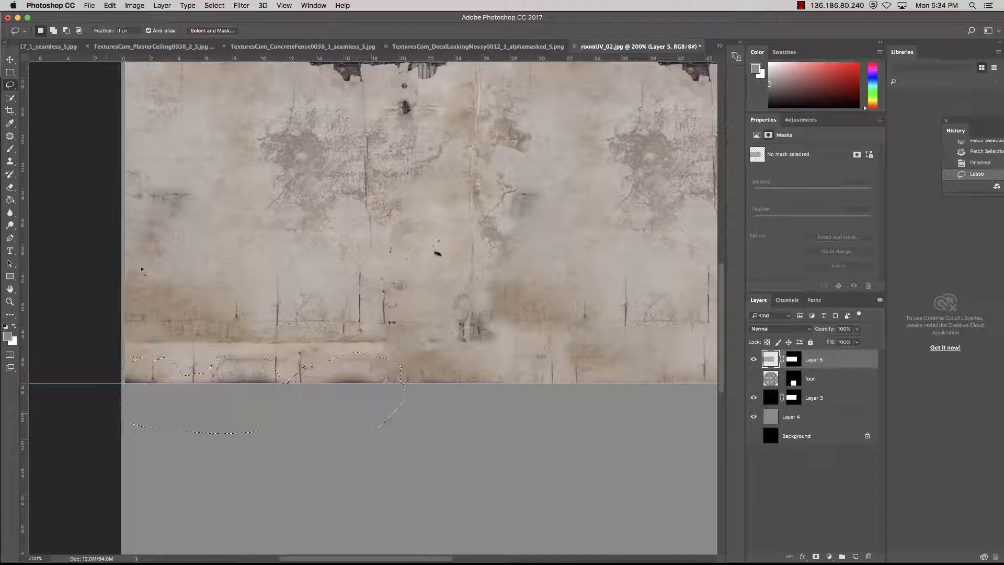
pyautogui.click(114, 4)
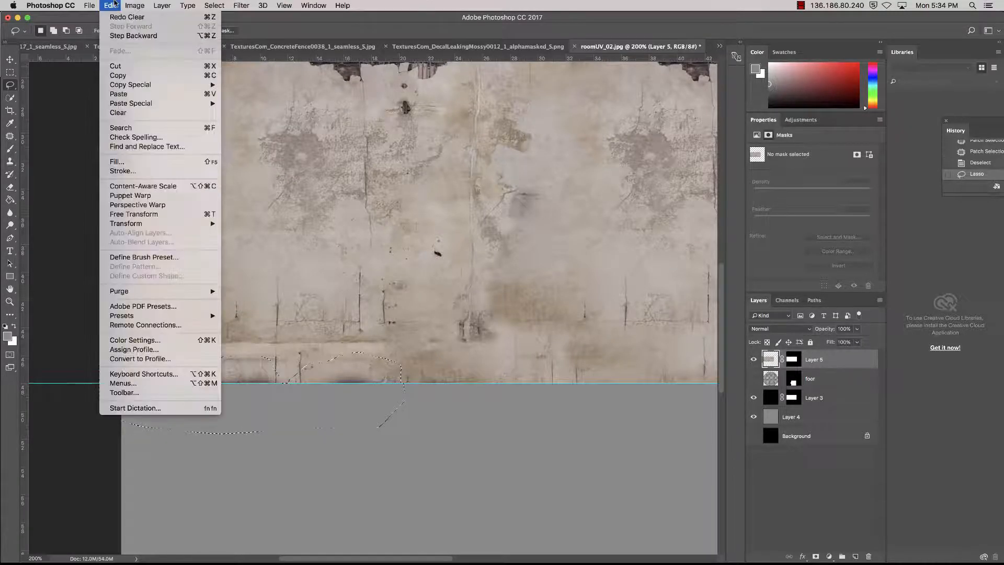
pyautogui.click(139, 163)
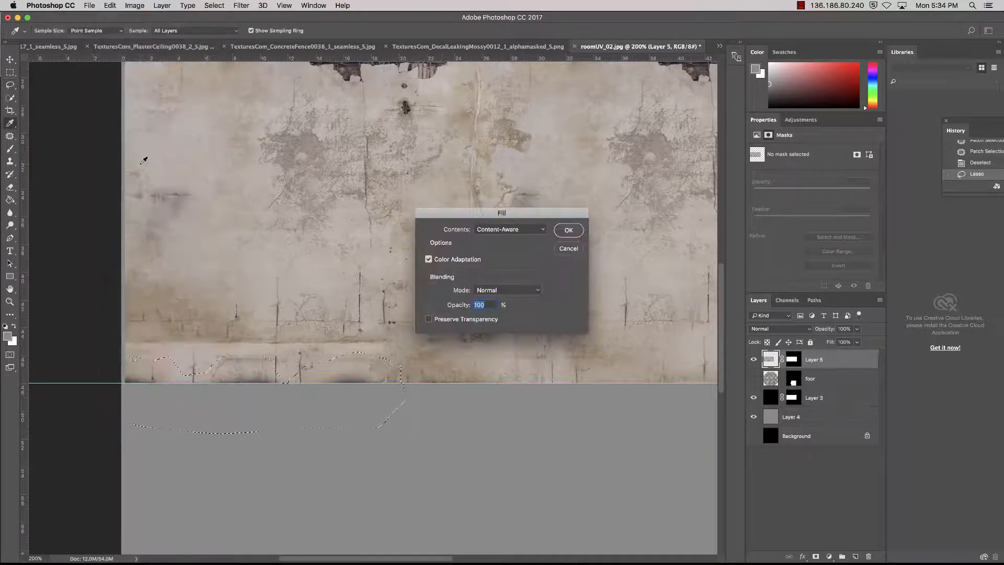
pyautogui.click(515, 231)
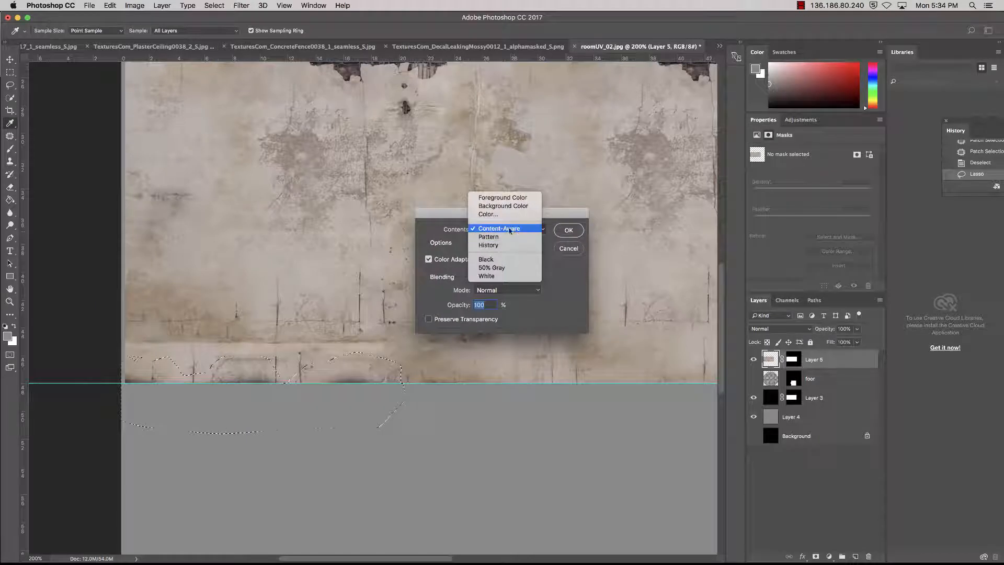
pyautogui.click(510, 229)
pyautogui.click(569, 231)
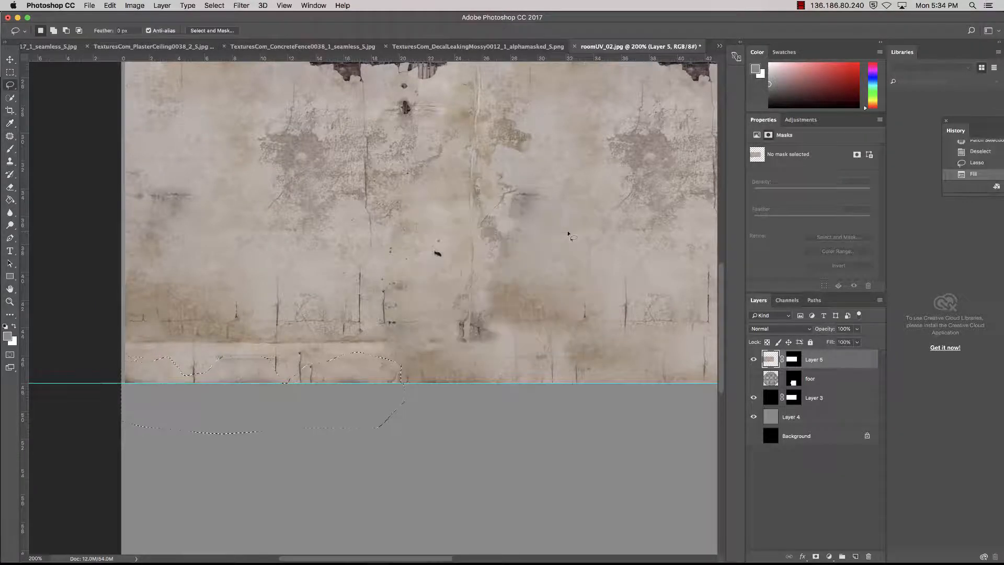
pyautogui.press('super+d')
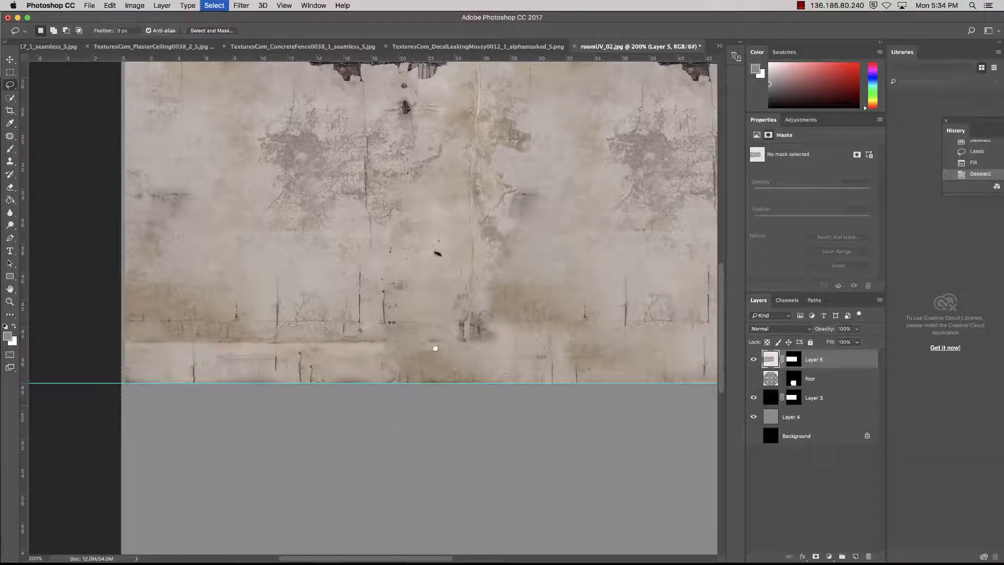
# Lasso the small black spot in the wall's right half and remove it with a Content-Aware fill
pyautogui.moveTo(433, 348)
pyautogui.mouseDown()
pyautogui.moveTo(377, 332)
pyautogui.moveTo(299, 341)
pyautogui.mouseUp()
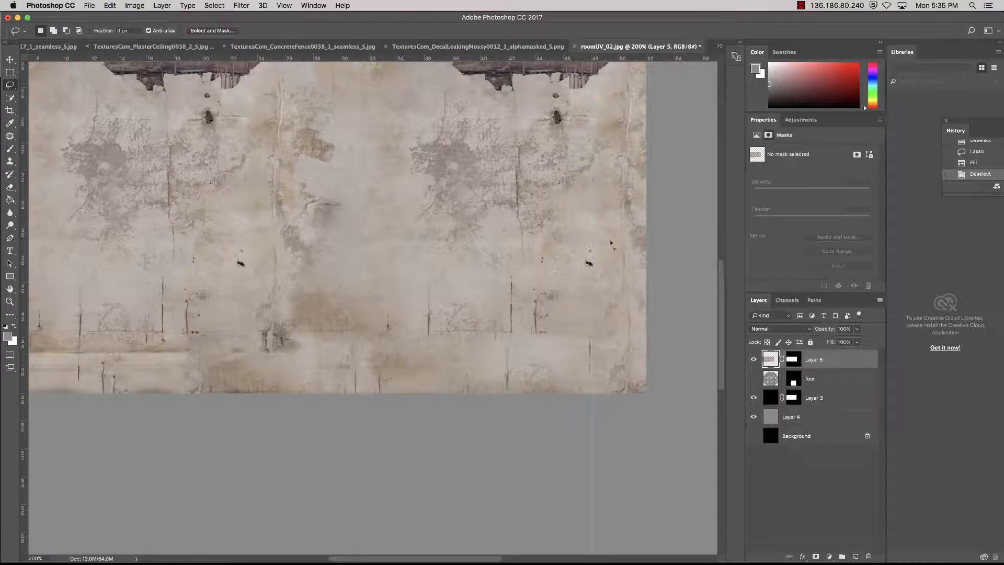
pyautogui.moveTo(547, 255); pyautogui.dragTo(663, 285)
pyautogui.moveTo(525, 287); pyautogui.dragTo(466, 302)
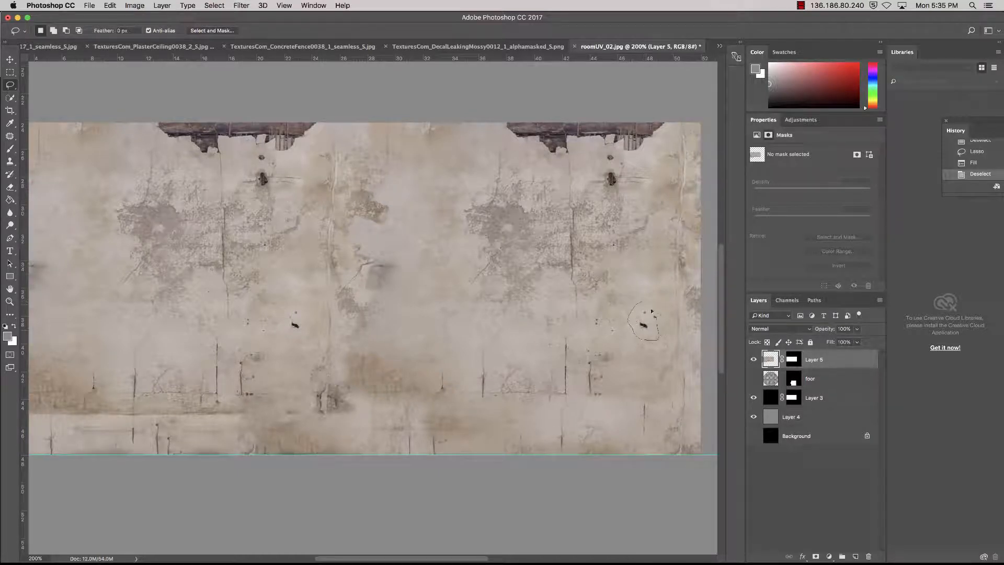
pyautogui.moveTo(639, 310); pyautogui.dragTo(646, 328)
pyautogui.hotkey('shift', 'BackSpace')
pyautogui.press('Return')
# Lasso the dark hole below the broken plaster in the wall's right half, remove it with a Content-Aware fill, and deselect
pyautogui.moveTo(408, 239); pyautogui.dragTo(515, 239)
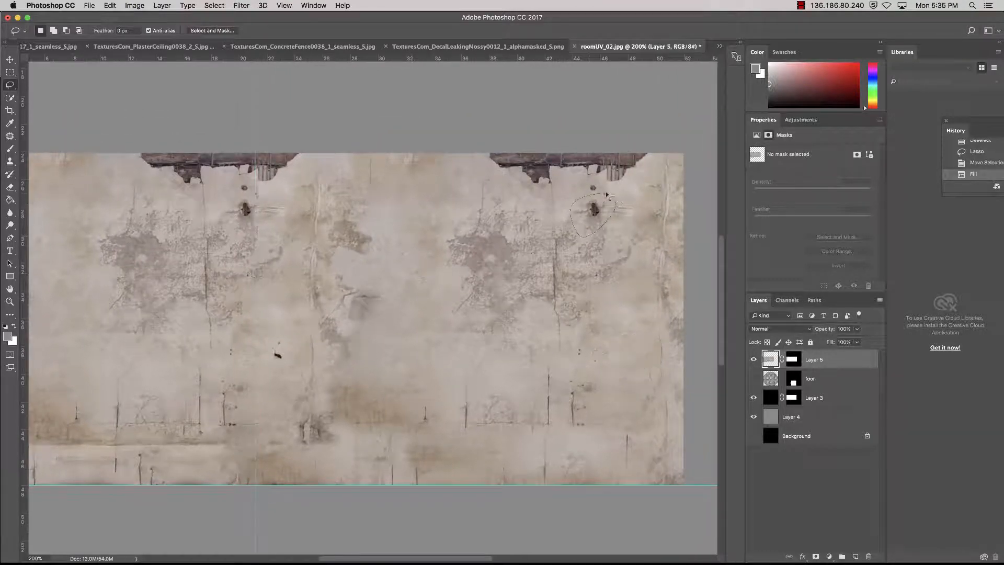
pyautogui.moveTo(607, 194); pyautogui.dragTo(593, 238)
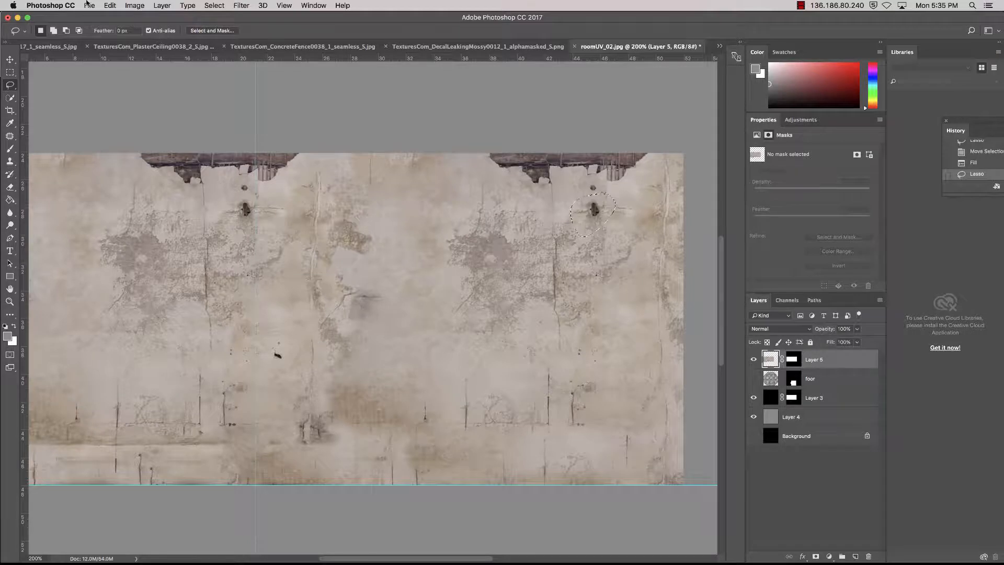
pyautogui.click(110, 5)
pyautogui.click(126, 159)
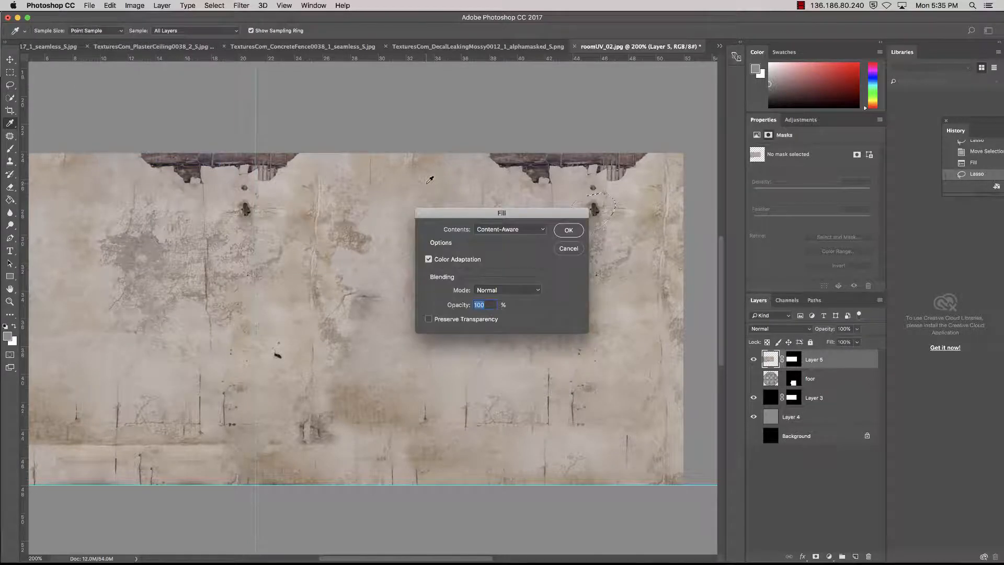
pyautogui.click(568, 230)
pyautogui.moveTo(479, 272); pyautogui.dragTo(532, 277)
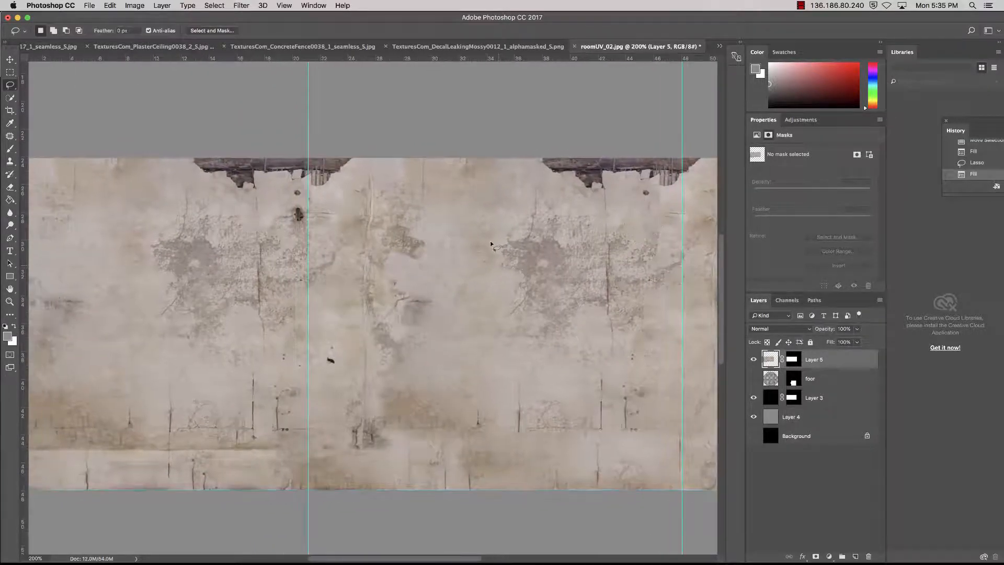
pyautogui.press('super+d')
pyautogui.moveTo(644, 195)
pyautogui.mouseDown()
pyautogui.moveTo(525, 191)
pyautogui.moveTo(533, 216)
pyautogui.mouseUp()
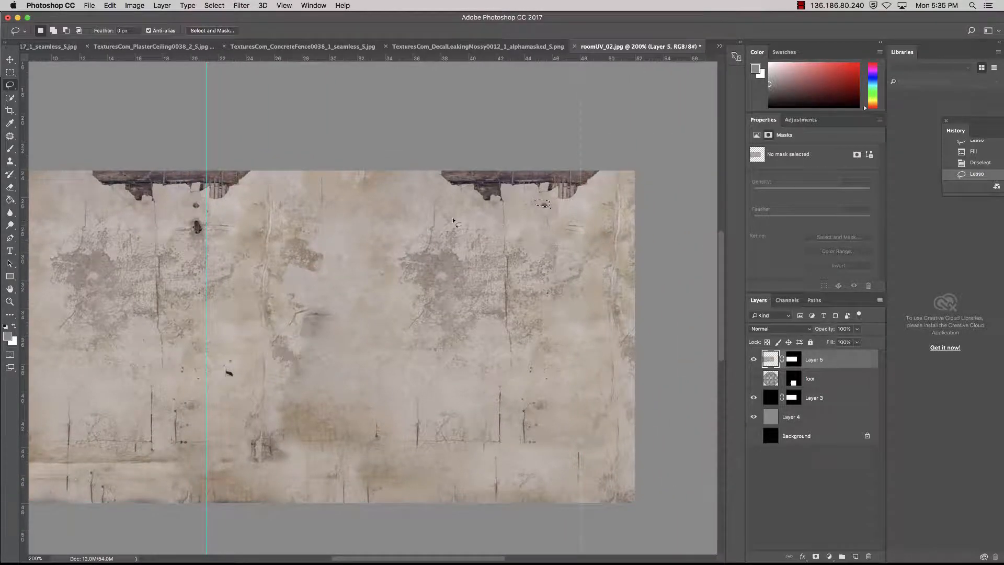
pyautogui.moveTo(371, 236); pyautogui.dragTo(601, 183)
pyautogui.moveTo(507, 181)
pyautogui.mouseDown()
pyautogui.moveTo(396, 178)
pyautogui.moveTo(407, 180)
pyautogui.mouseUp()
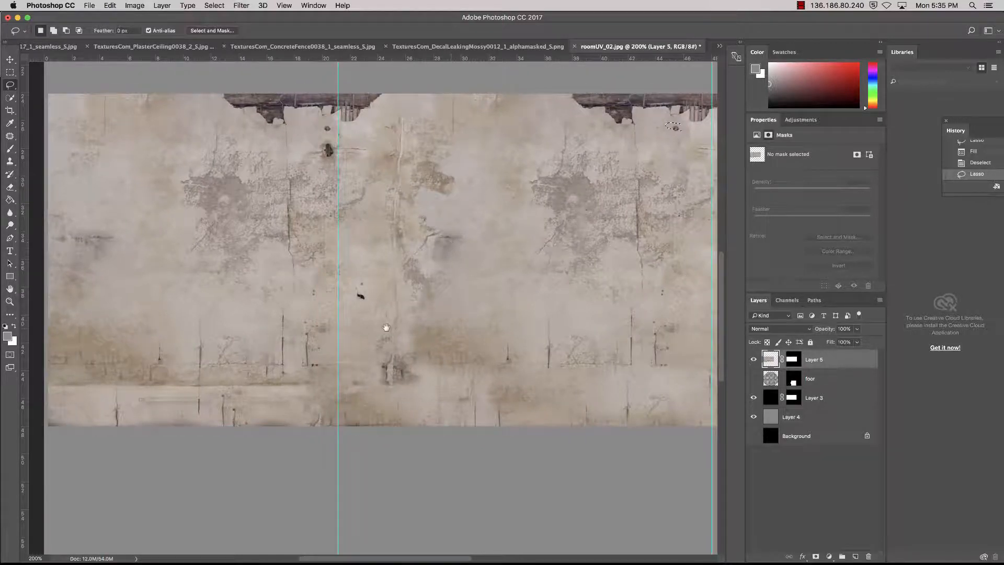
pyautogui.moveTo(386, 327); pyautogui.dragTo(395, 309)
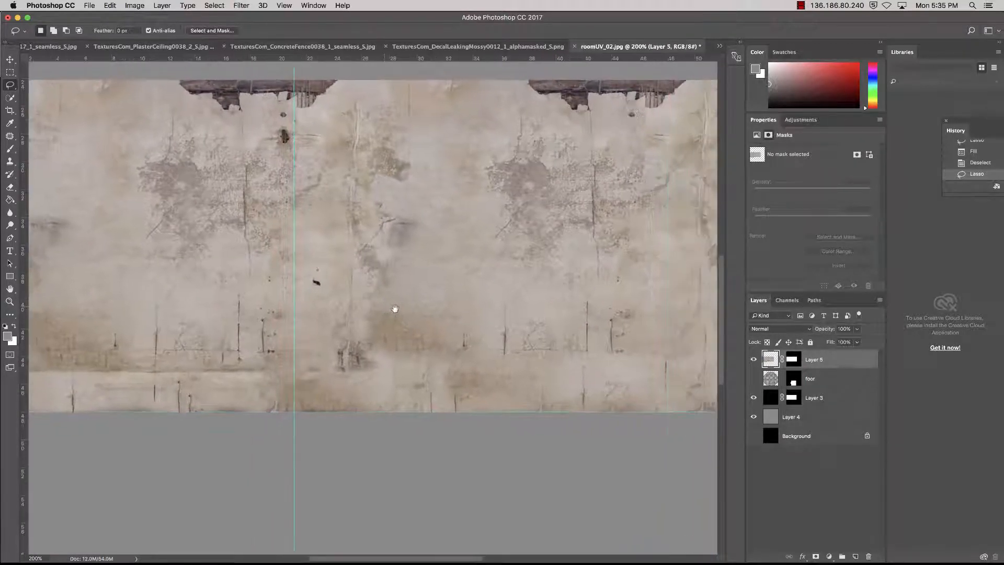
# Lasso the cracked rectangular area in the lower part of the wall's right half, replace it with a Content-Aware fill, and deselect
pyautogui.moveTo(520, 313)
pyautogui.mouseDown()
pyautogui.moveTo(493, 339)
pyautogui.moveTo(529, 370)
pyautogui.mouseUp()
pyautogui.moveTo(600, 303); pyautogui.dragTo(560, 346)
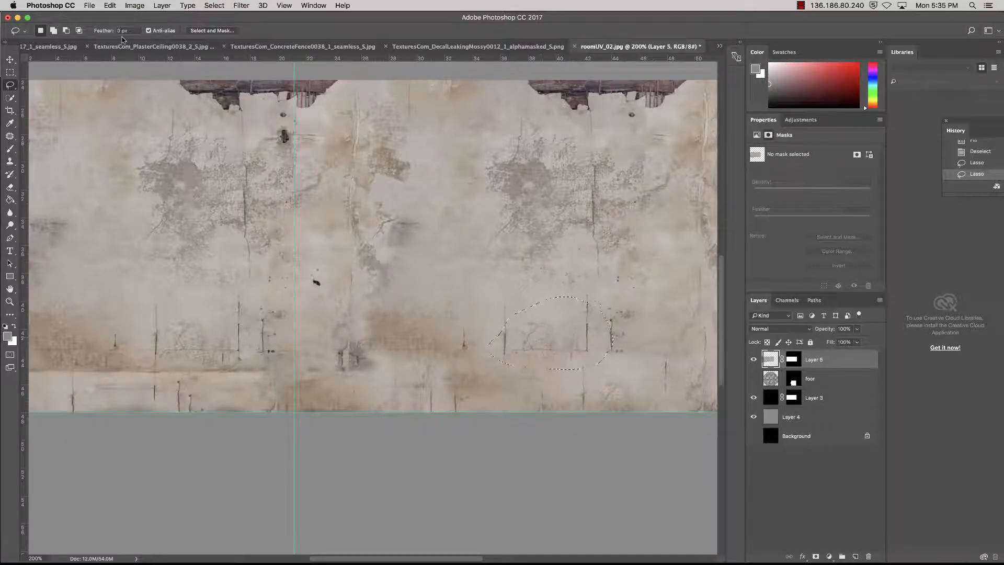
pyautogui.click(135, 5)
pyautogui.moveTo(81, 3)
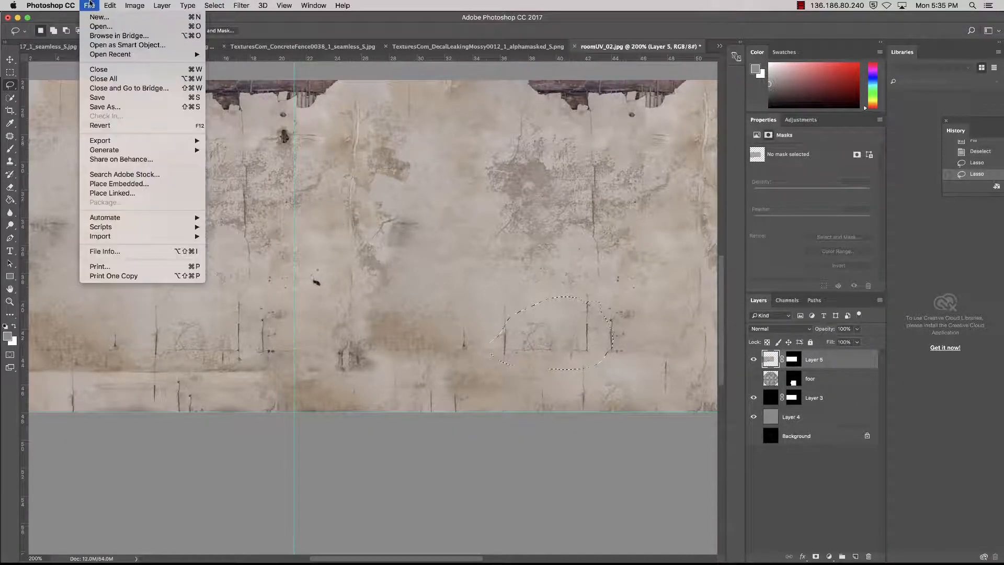
pyautogui.moveTo(114, 6)
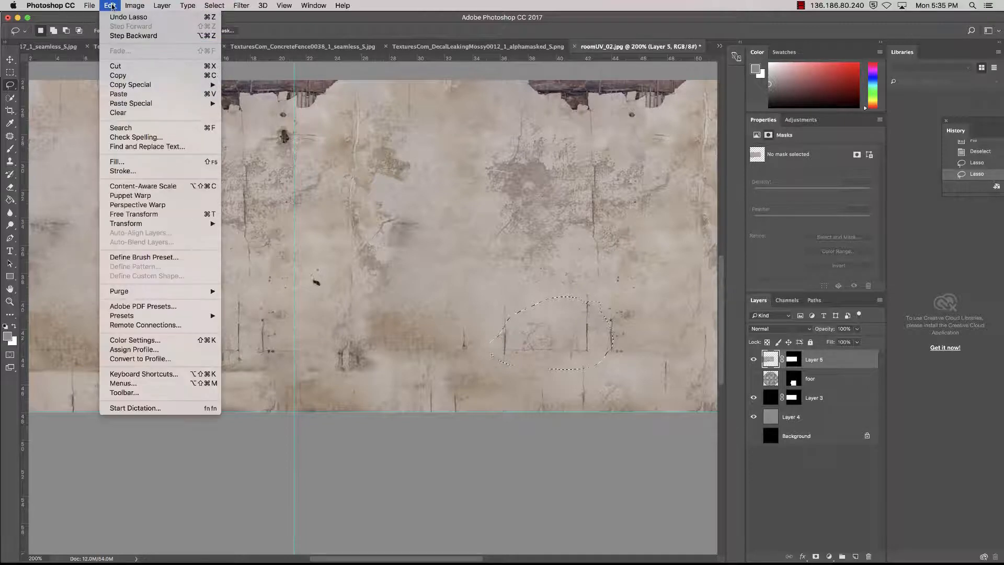
pyautogui.click(159, 163)
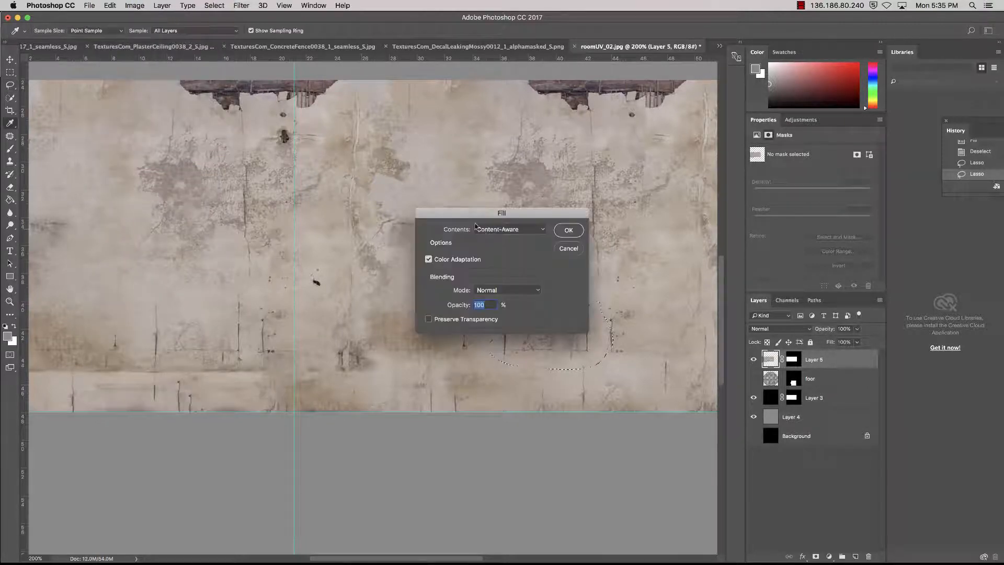
pyautogui.click(567, 230)
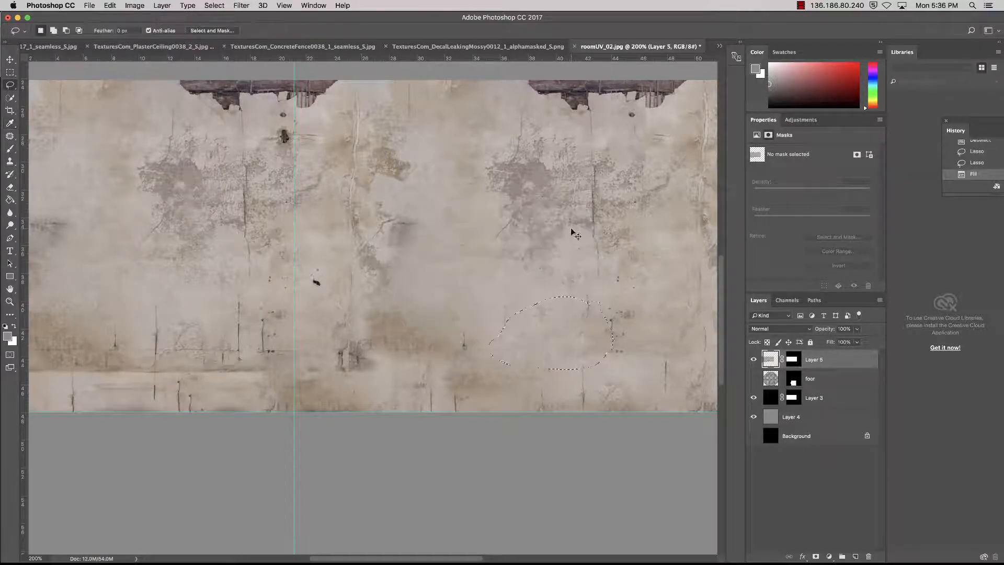
pyautogui.press('super+d')
# Lasso the long horizontal streak along the wall's lower left part, replace it with a Content-Aware fill, and deselect
pyautogui.hscroll(-5, 481, 242)
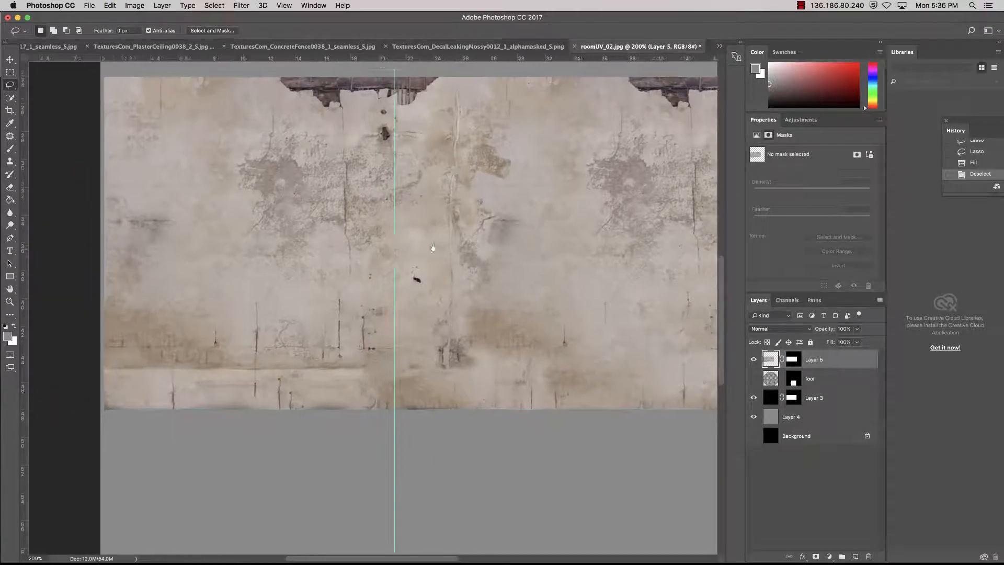
pyautogui.moveTo(434, 249); pyautogui.dragTo(388, 239)
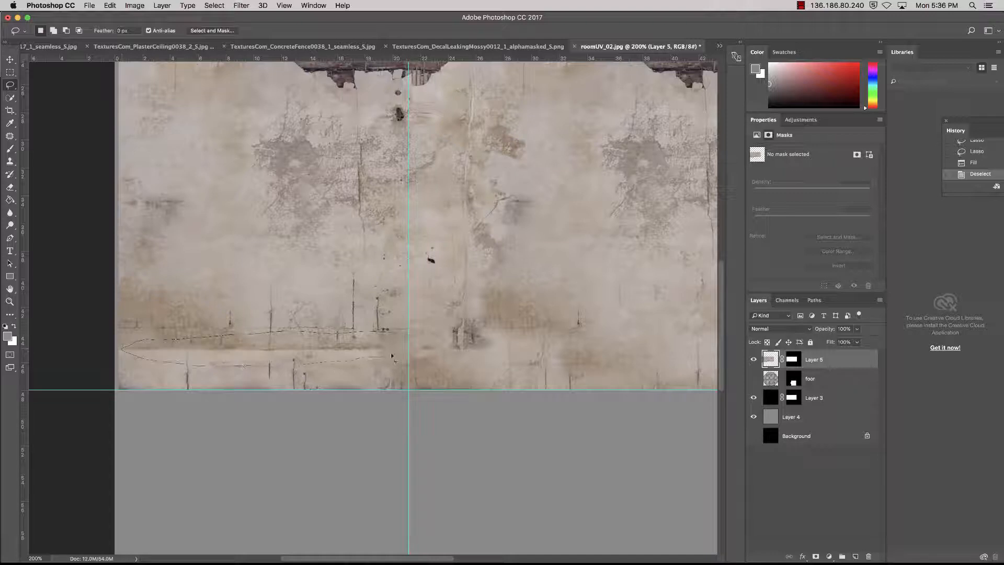
pyautogui.moveTo(330, 340); pyautogui.dragTo(328, 360)
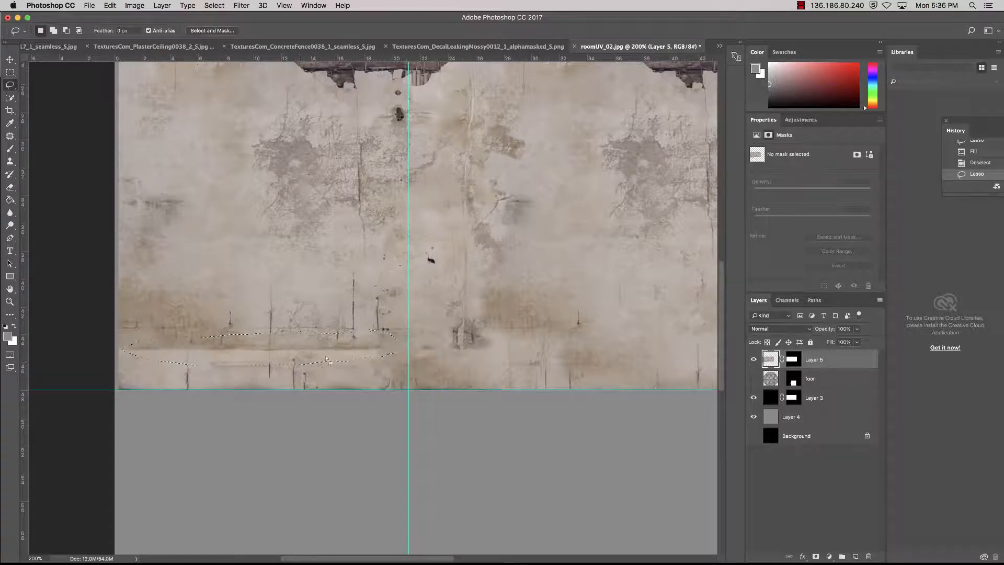
pyautogui.click(135, 6)
pyautogui.moveTo(119, 10)
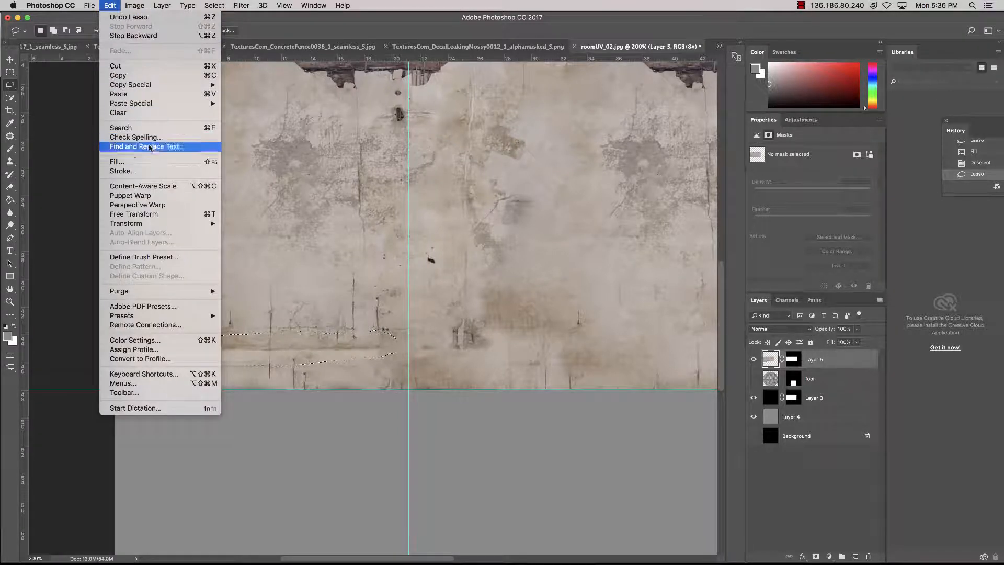
pyautogui.click(151, 162)
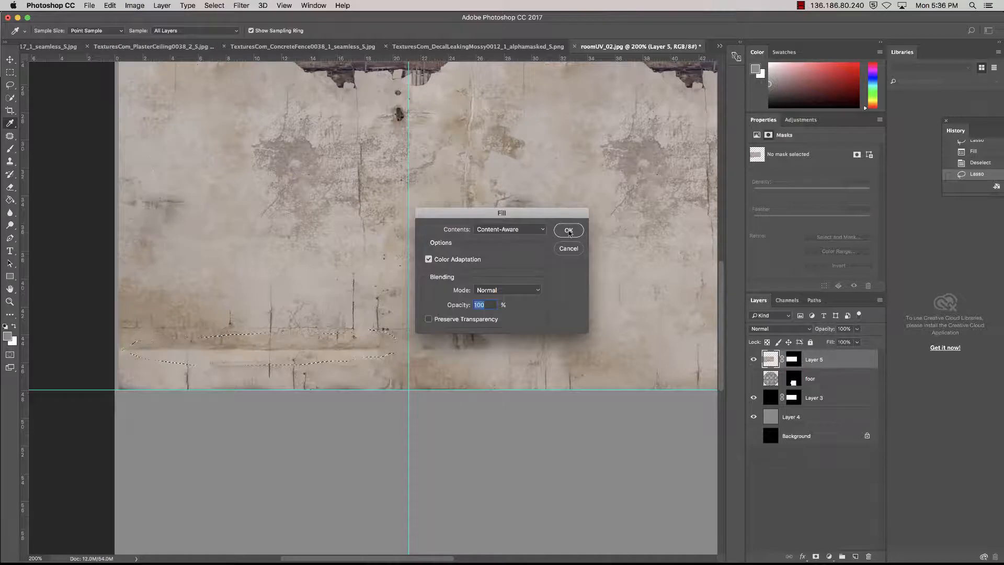
pyautogui.click(568, 231)
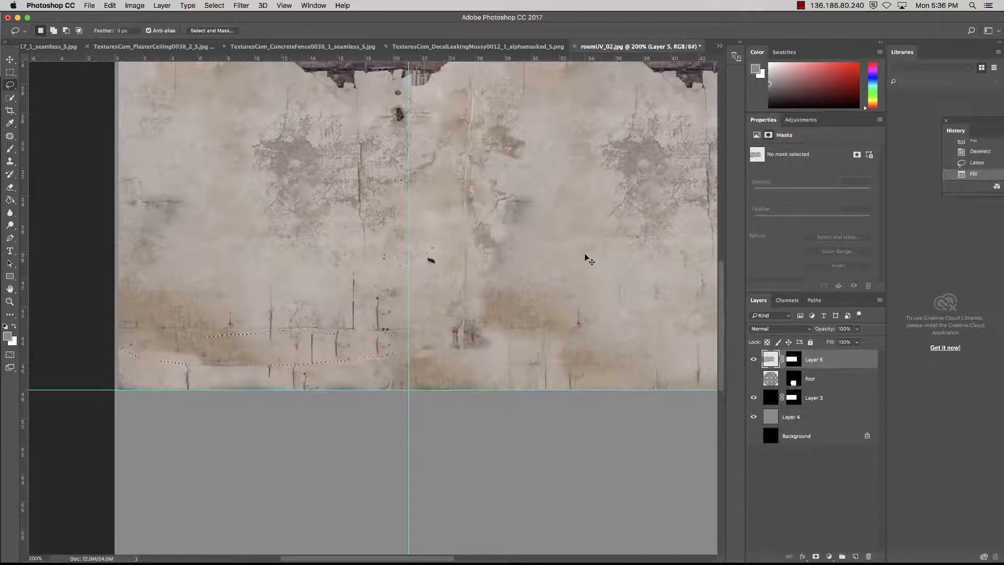
pyautogui.press('super+d')
# Patch the stain's lower edge and the vertical cracks in the wall's lower left area with clean plaster, clearing the selection
pyautogui.moveTo(315, 287); pyautogui.dragTo(287, 285)
pyautogui.click(10, 136)
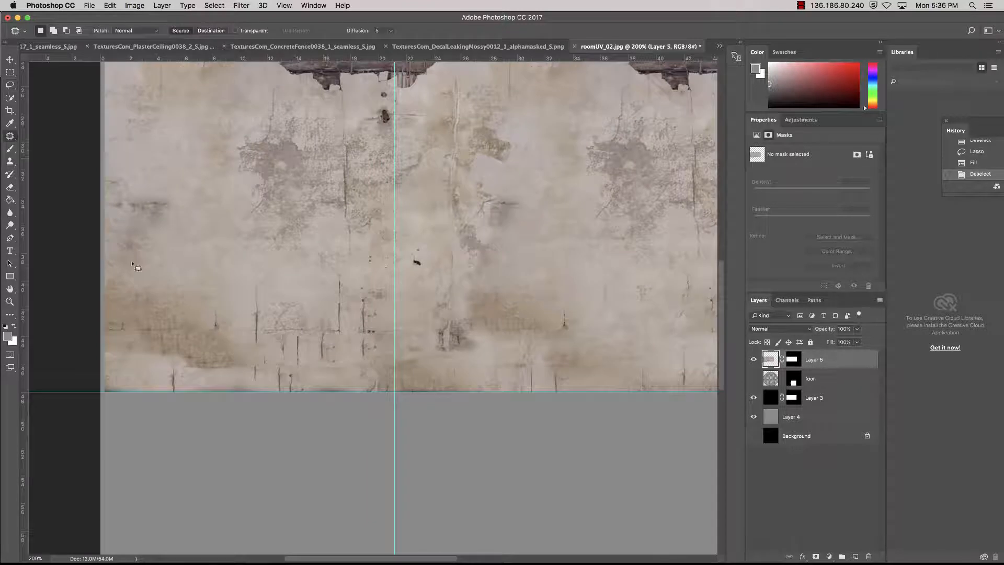
pyautogui.moveTo(254, 361); pyautogui.dragTo(163, 360)
pyautogui.moveTo(260, 363); pyautogui.dragTo(206, 215)
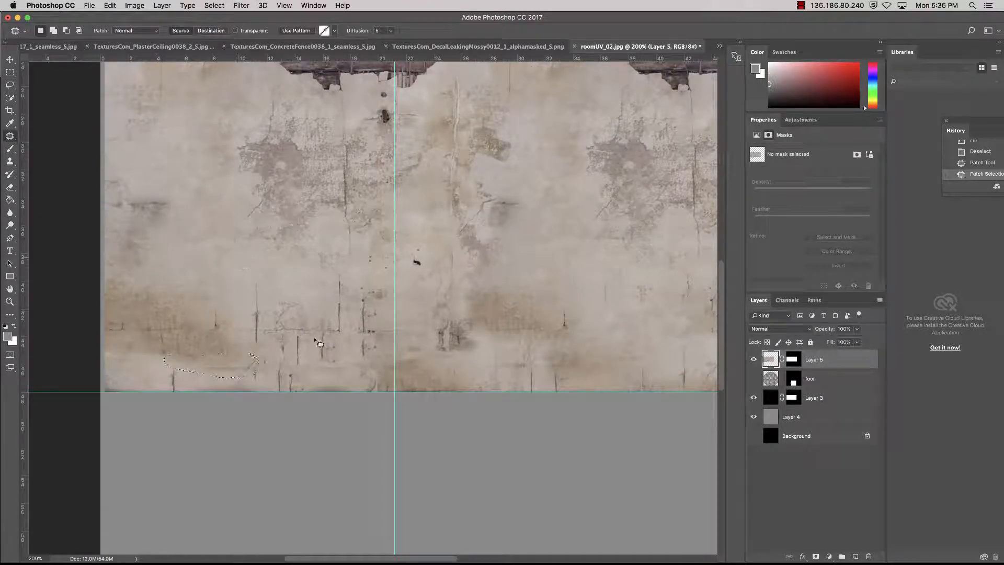
pyautogui.moveTo(351, 342)
pyautogui.mouseDown()
pyautogui.moveTo(320, 356)
pyautogui.moveTo(329, 371)
pyautogui.mouseUp()
pyautogui.moveTo(514, 255)
pyautogui.mouseDown()
pyautogui.moveTo(525, 264)
pyautogui.moveTo(529, 255)
pyautogui.mouseUp()
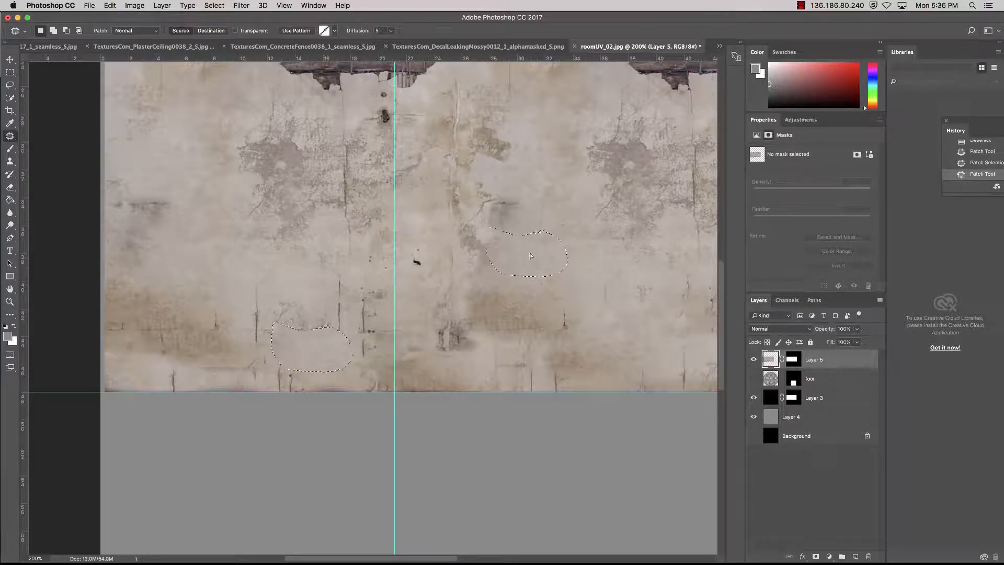
pyautogui.press('super+d')
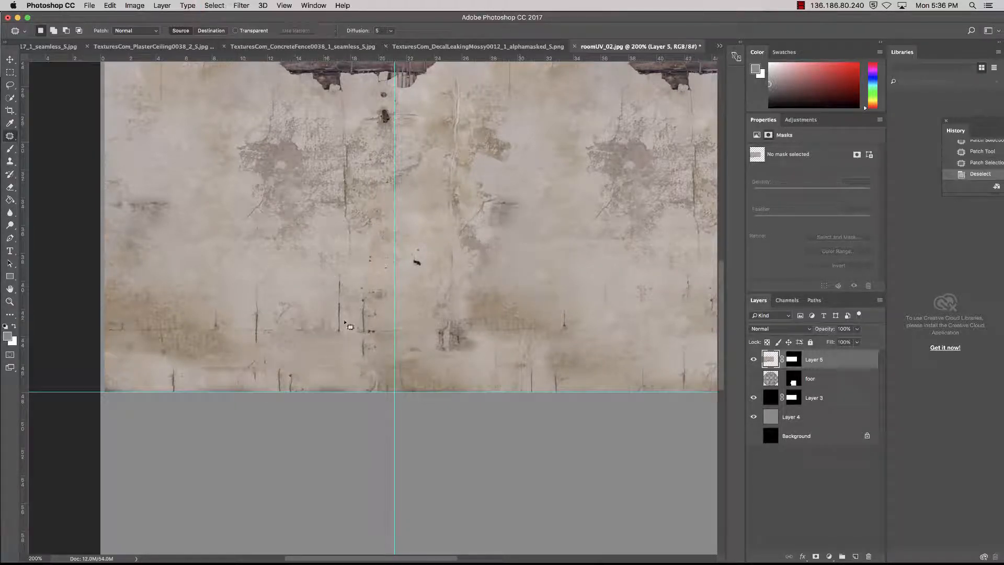
pyautogui.moveTo(338, 306)
pyautogui.mouseDown()
pyautogui.moveTo(264, 280)
pyautogui.moveTo(209, 240)
pyautogui.moveTo(224, 266)
pyautogui.mouseUp()
pyautogui.press('super+d')
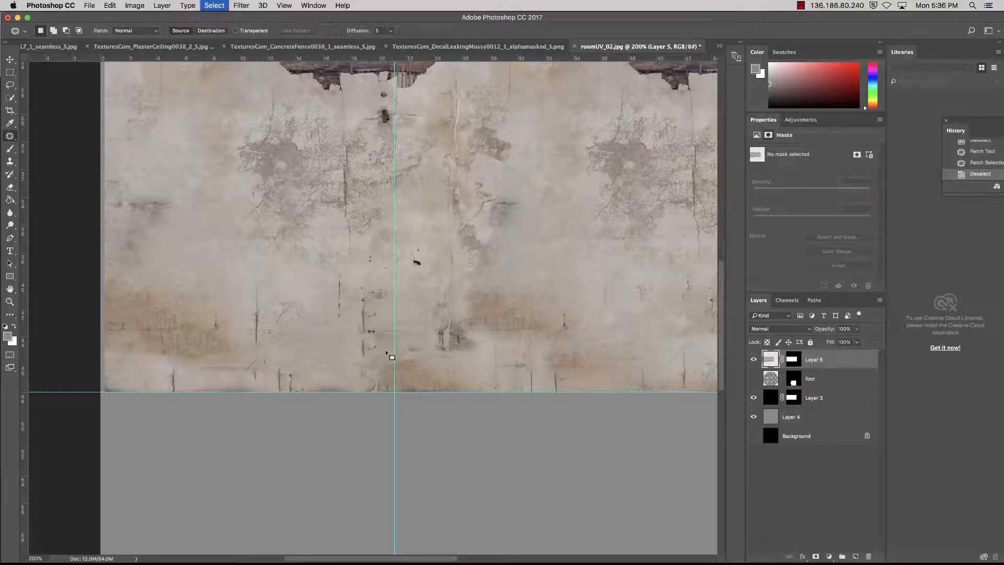
# Patch the left part of the exposed wood at the right half's upper edge with clean plaster, and deselect
pyautogui.moveTo(472, 299); pyautogui.dragTo(228, 281)
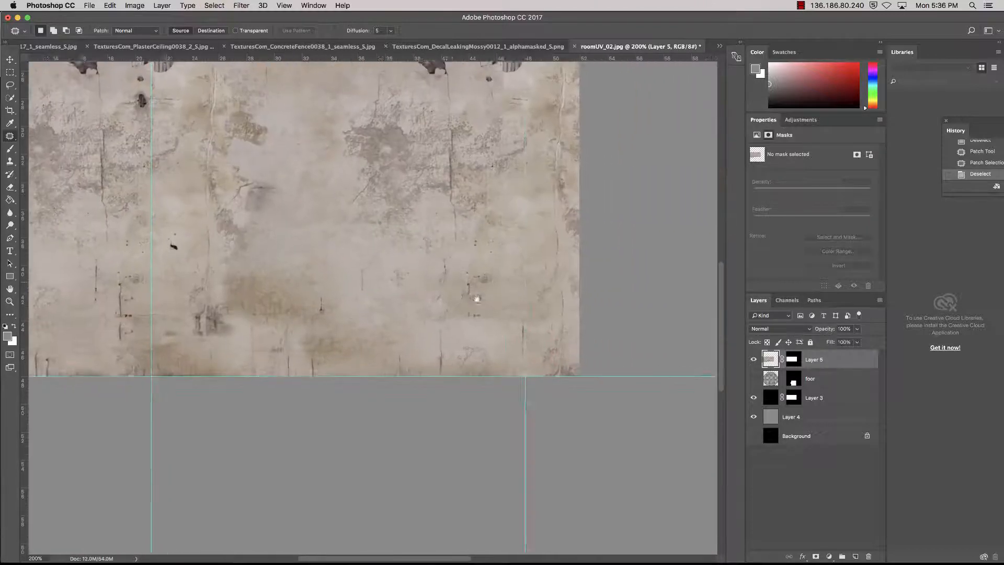
pyautogui.moveTo(390, 252); pyautogui.dragTo(499, 281)
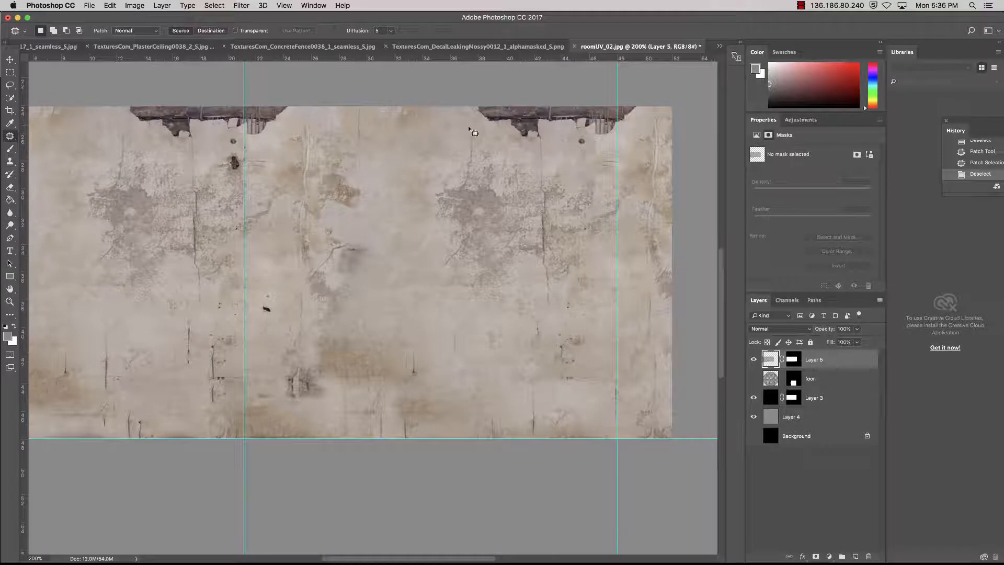
pyautogui.moveTo(540, 135); pyautogui.dragTo(541, 107)
pyautogui.moveTo(546, 134); pyautogui.dragTo(380, 136)
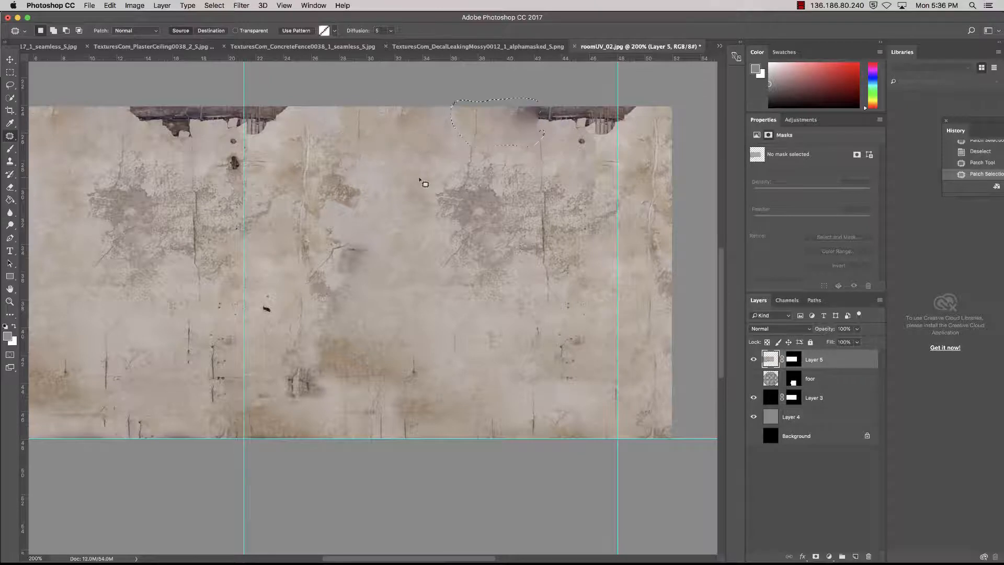
pyautogui.click(547, 153)
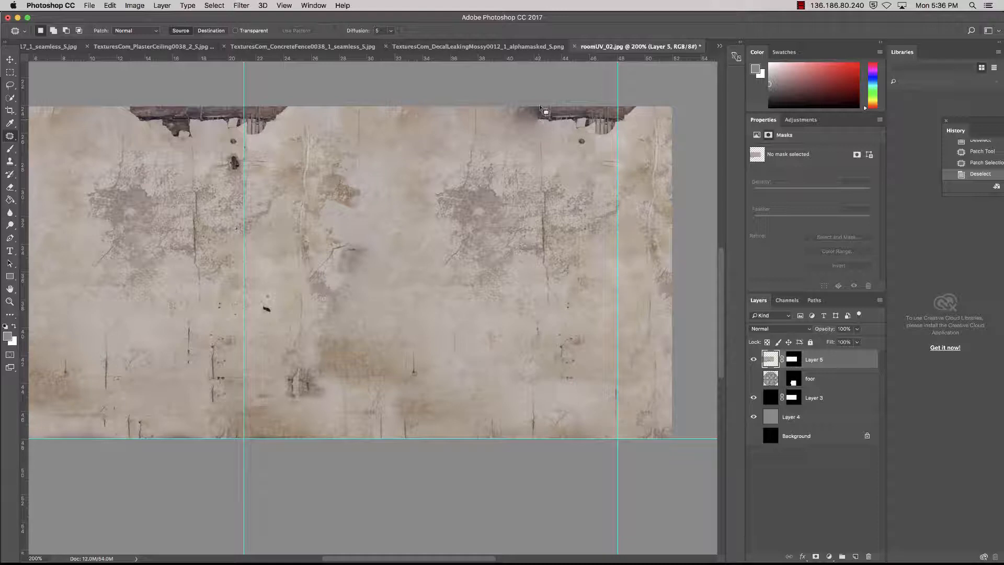
# Patch the smudged left end of that exposed wood using the neighbouring broken plaster edge, undo any stray patch selection, and deselect
pyautogui.moveTo(540, 117); pyautogui.dragTo(537, 121)
pyautogui.moveTo(537, 115); pyautogui.dragTo(554, 139)
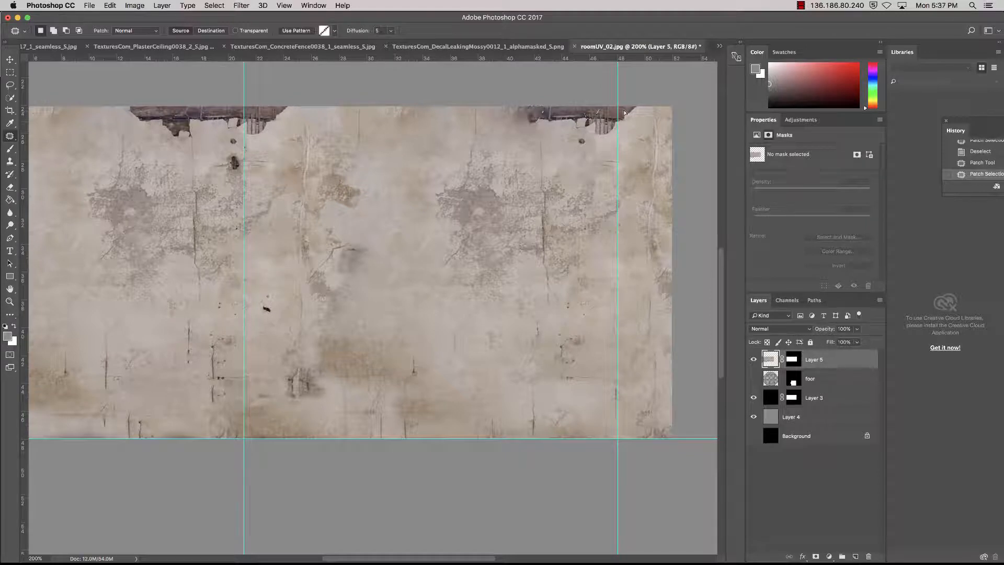
pyautogui.moveTo(637, 112); pyautogui.dragTo(634, 114)
pyautogui.press('super+z')
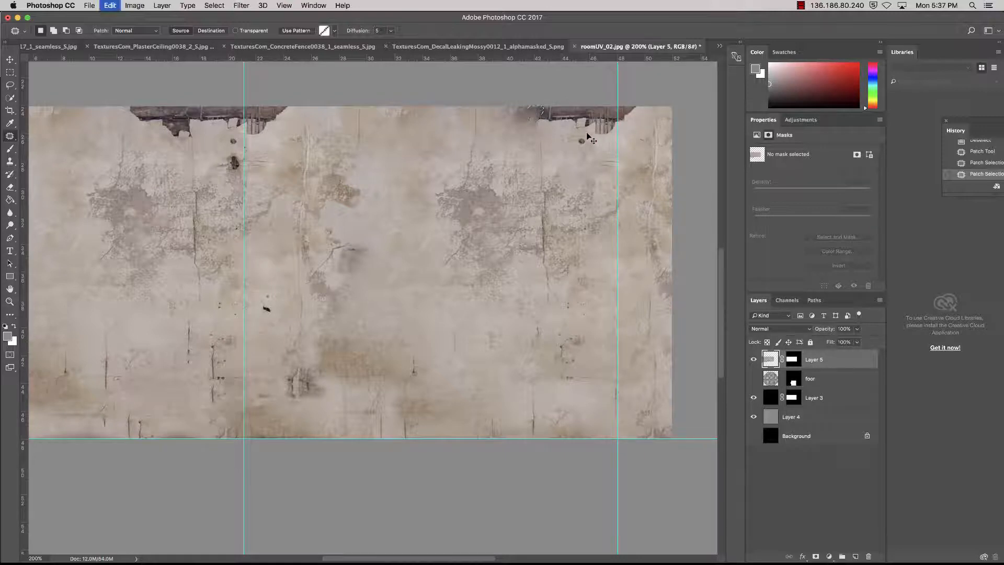
pyautogui.press('super+d')
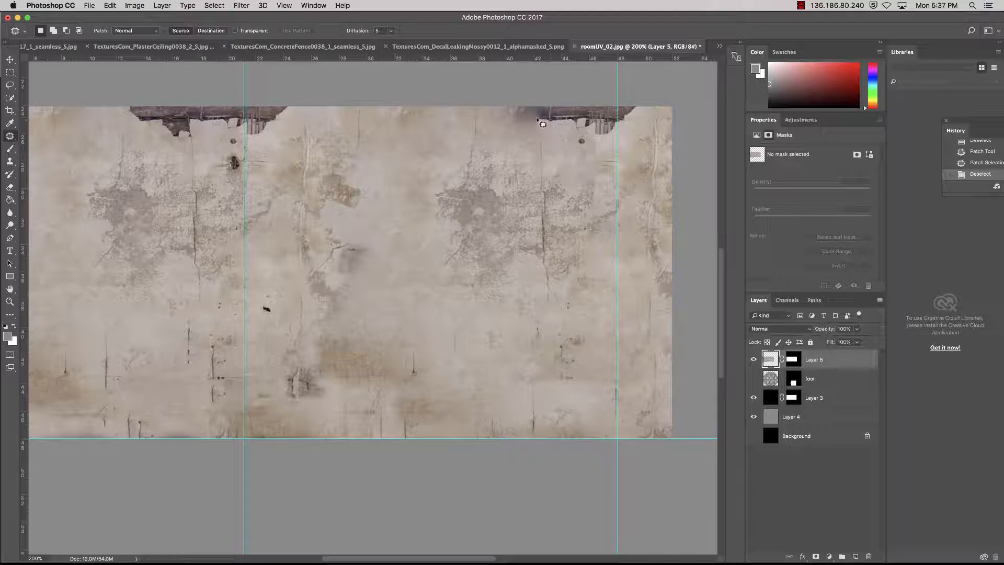
pyautogui.moveTo(550, 112)
pyautogui.mouseDown()
pyautogui.moveTo(524, 120)
pyautogui.moveTo(589, 128)
pyautogui.mouseUp()
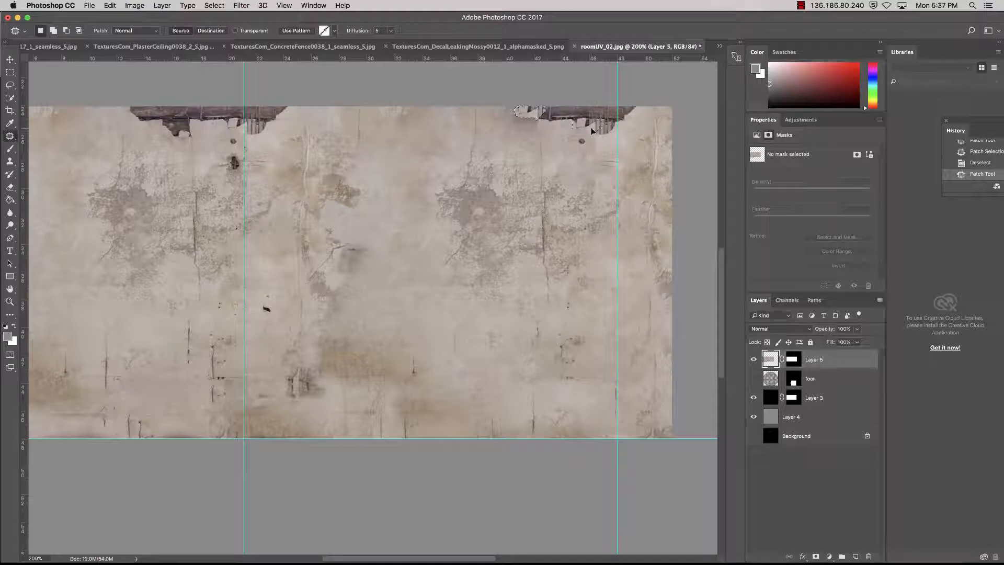
pyautogui.press('super+d')
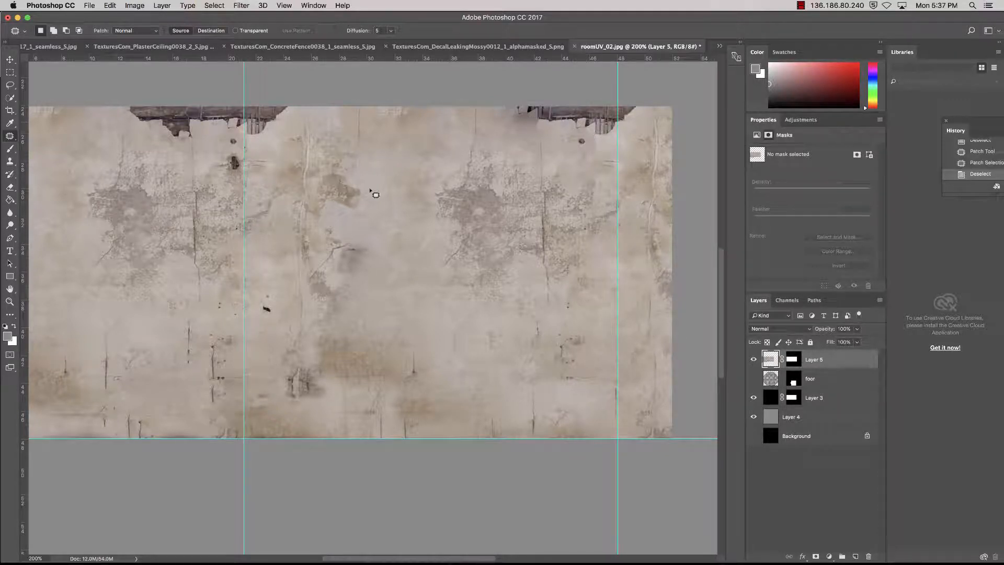
# Toggle Layer 5's visibility off and back on, and hide Layer 3 and Layer 4
pyautogui.moveTo(514, 213); pyautogui.dragTo(534, 201)
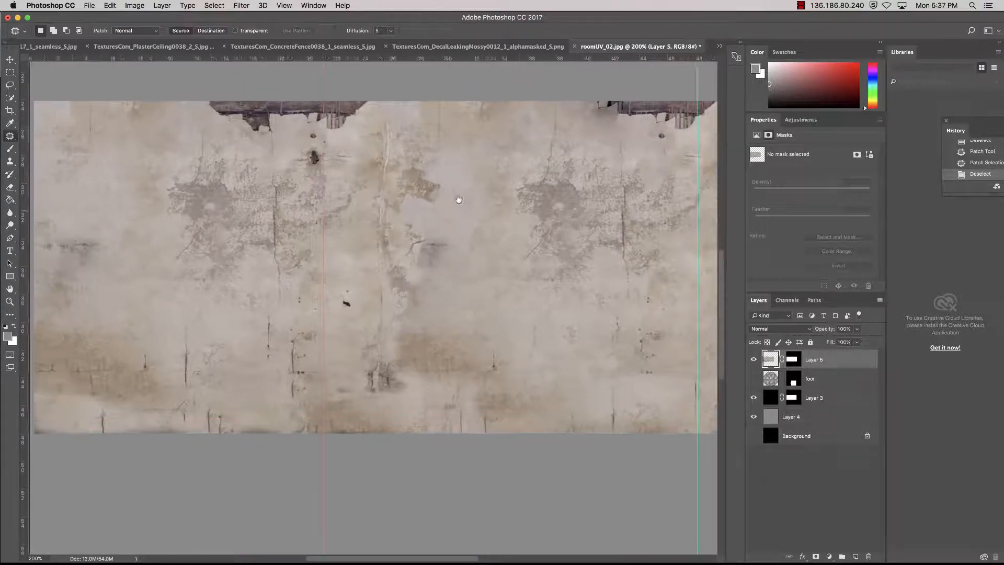
pyautogui.moveTo(457, 199); pyautogui.dragTo(544, 199)
pyautogui.moveTo(607, 263); pyautogui.dragTo(530, 245)
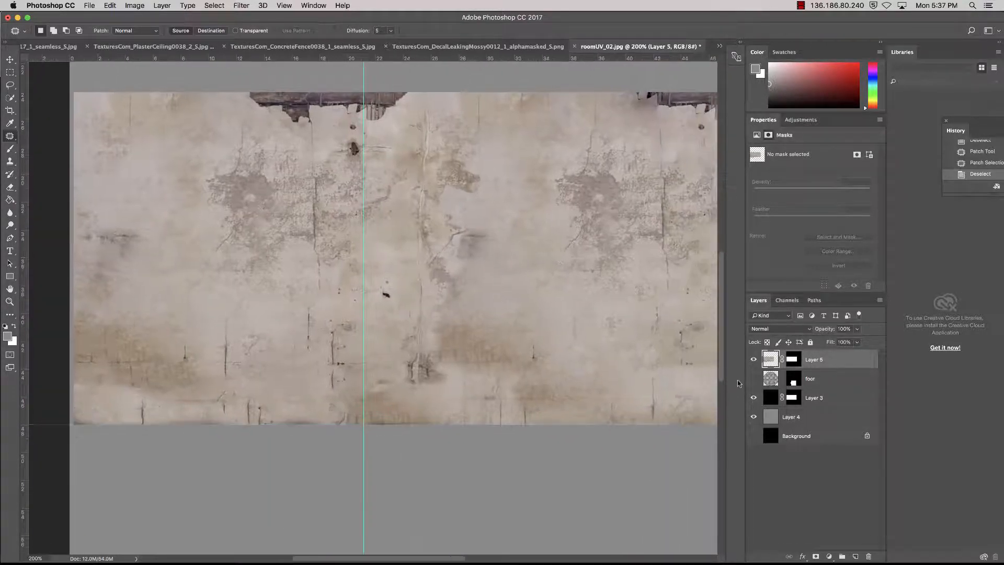
pyautogui.click(754, 360)
pyautogui.click(754, 360)
pyautogui.click(755, 399)
pyautogui.click(755, 417)
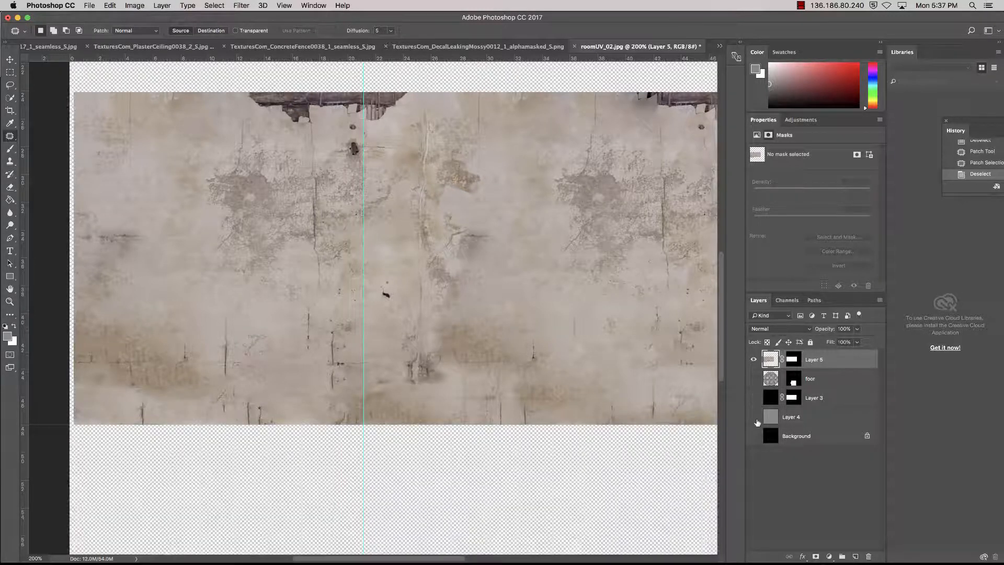
# Show the Background layer and the floor texture layer again alongside the wall
pyautogui.click(755, 439)
pyautogui.moveTo(536, 301); pyautogui.dragTo(565, 329)
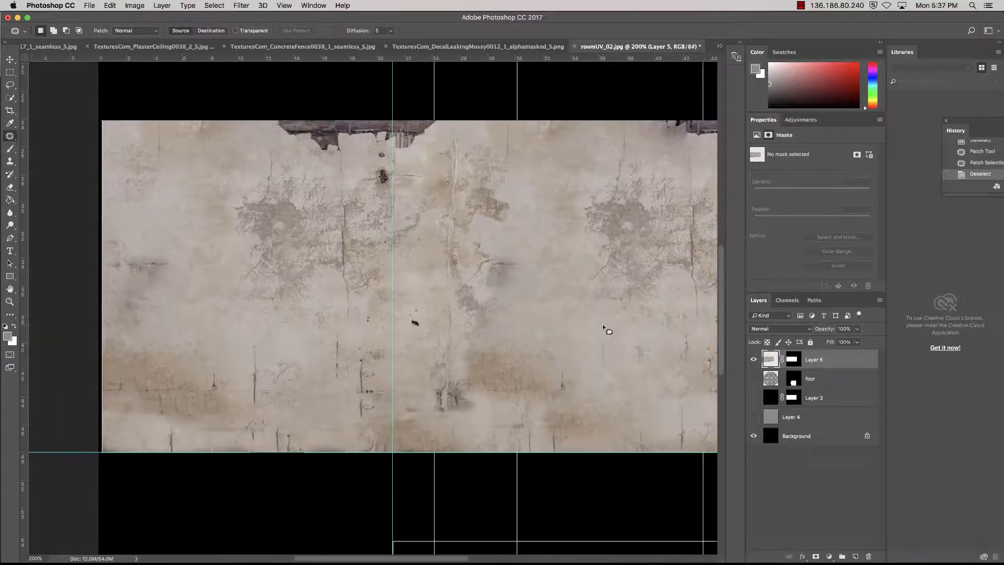
pyautogui.press('super+minus')
pyautogui.press('super+minus')
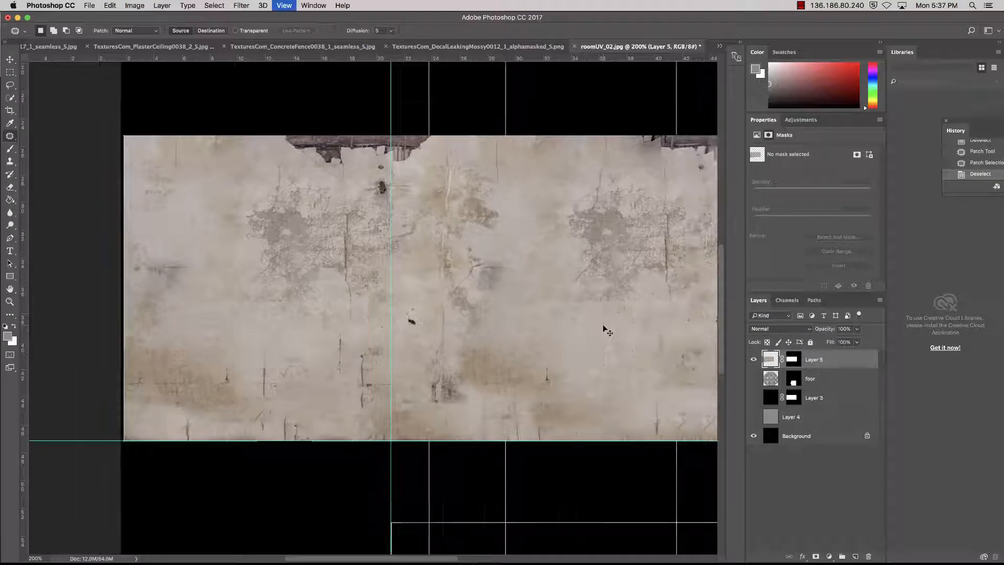
pyautogui.press('super+equal')
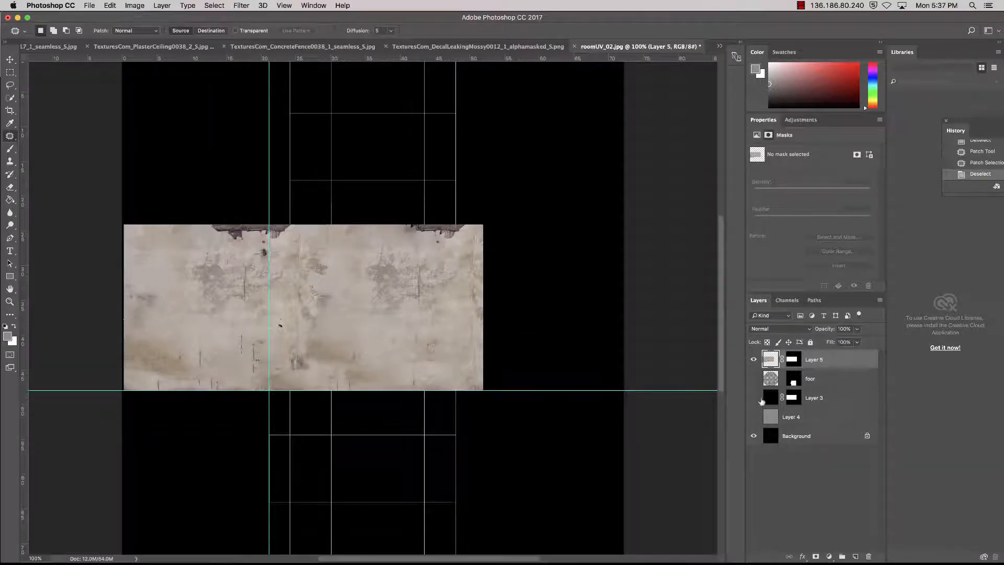
pyautogui.click(754, 380)
pyautogui.moveTo(454, 277); pyautogui.dragTo(515, 335)
# Look through the open texture documents and bring up TexturesCom_ConcreteFence0038_1_seamless_S.jpg
pyautogui.click(481, 46)
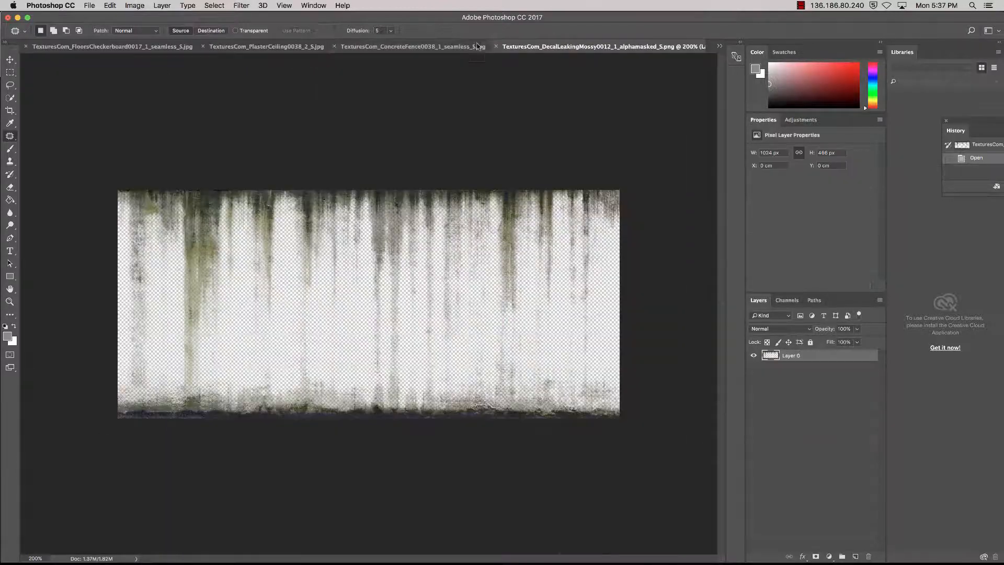
pyautogui.click(327, 47)
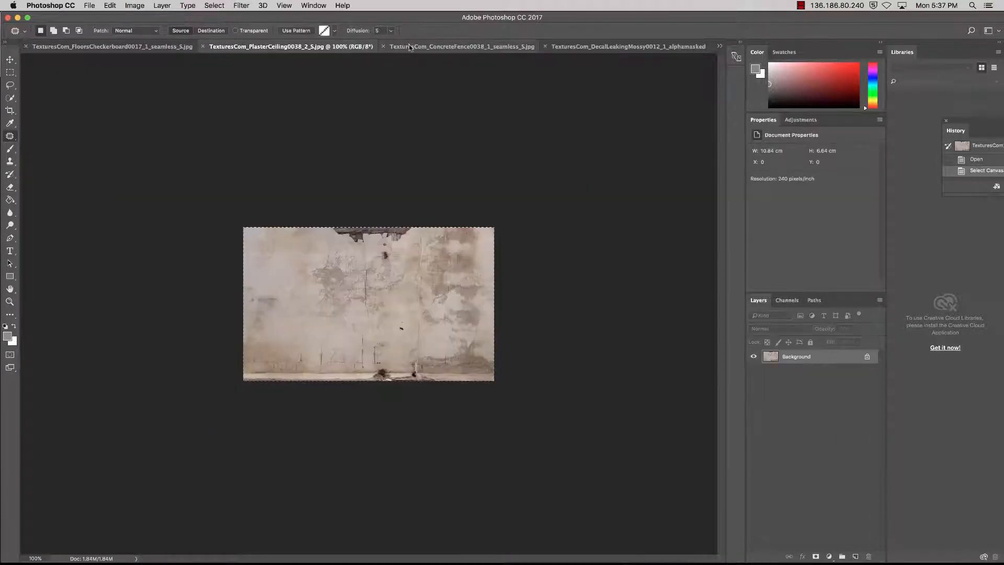
pyautogui.click(131, 47)
pyautogui.click(440, 46)
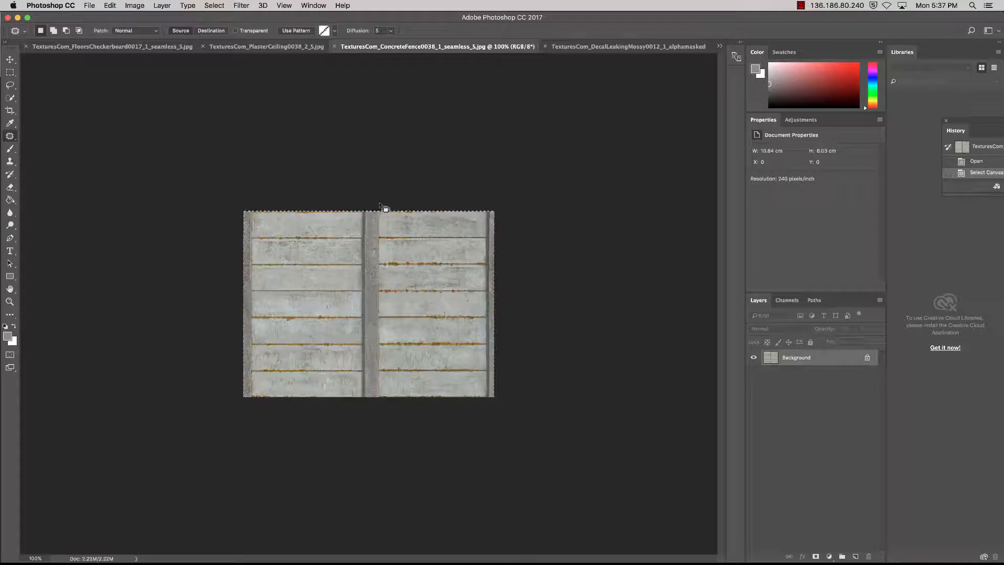
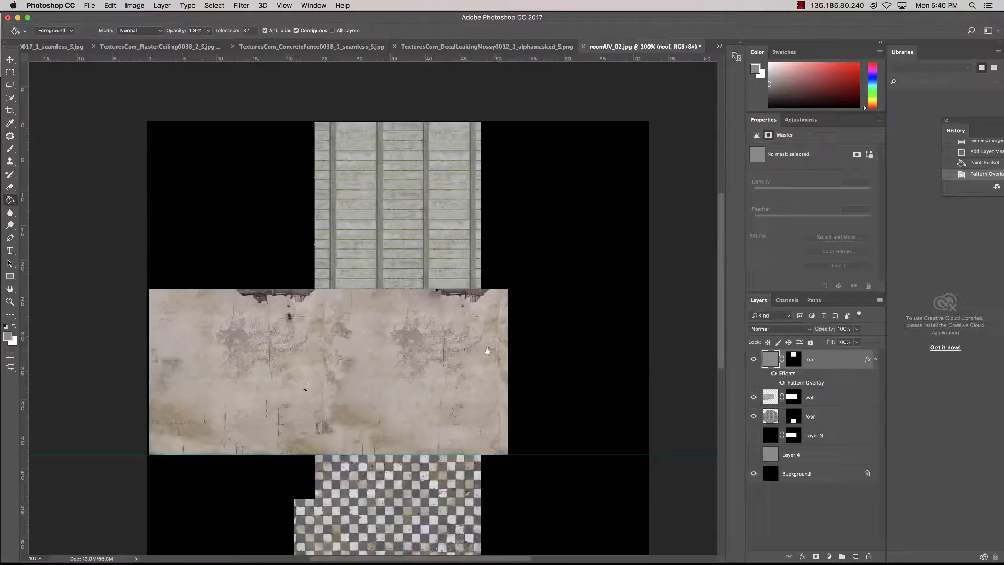
# In TexturesCom_DecalLeakingMossy0012_1_alphamasked_S.png, lasso the upper moss streaks across the full width with a wavy lower edge and copy them
pyautogui.moveTo(488, 351)
pyautogui.mouseDown()
pyautogui.moveTo(499, 305)
pyautogui.moveTo(470, 228)
pyautogui.moveTo(457, 247)
pyautogui.moveTo(439, 234)
pyautogui.moveTo(473, 259)
pyautogui.moveTo(462, 249)
pyautogui.moveTo(460, 268)
pyautogui.mouseUp()
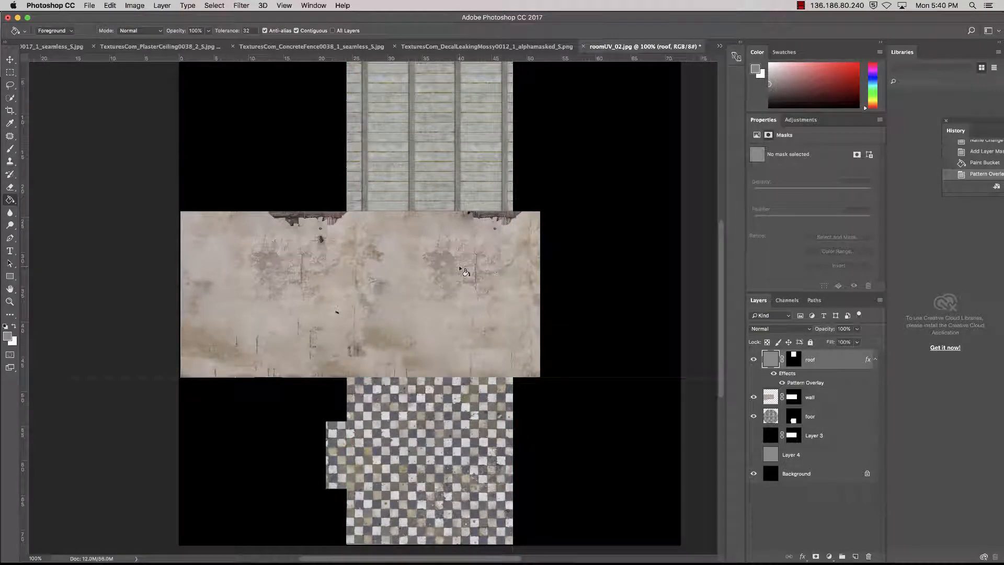
pyautogui.click(502, 48)
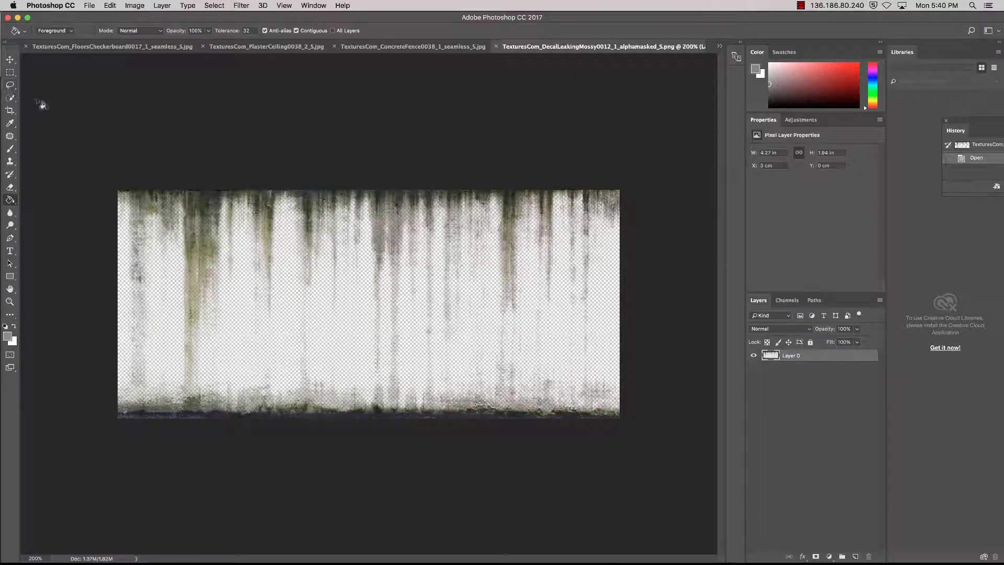
pyautogui.click(8, 84)
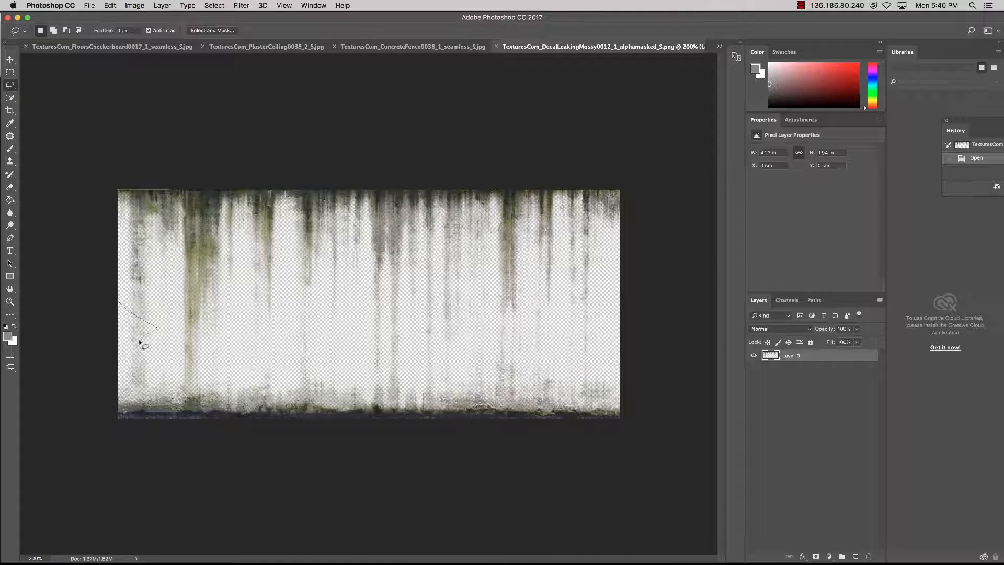
pyautogui.moveTo(139, 342); pyautogui.dragTo(176, 375)
pyautogui.moveTo(308, 348)
pyautogui.mouseDown()
pyautogui.moveTo(507, 341)
pyautogui.moveTo(554, 143)
pyautogui.moveTo(47, 191)
pyautogui.mouseUp()
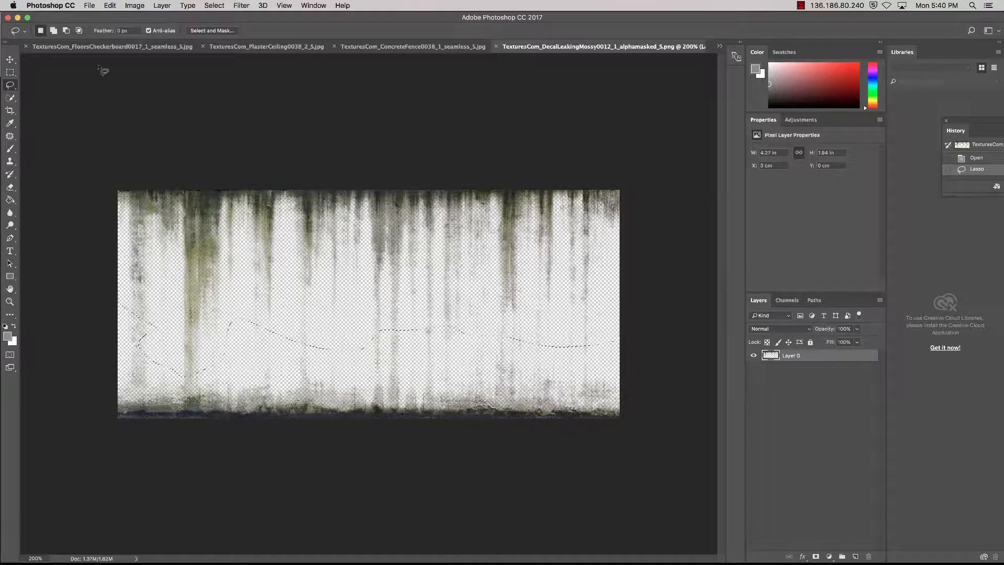
# Paste the moss streaks onto a new layer in roomUV_02.jpg and align them with the wall's upper left corner, at X 0 cm, Y 24.09 cm
pyautogui.click(102, 47)
pyautogui.click(720, 46)
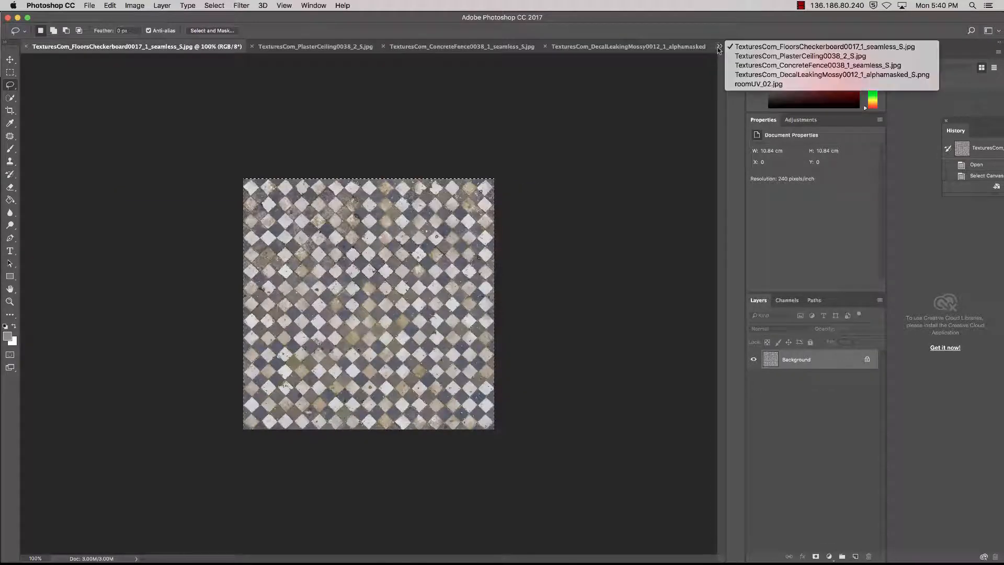
pyautogui.click(779, 84)
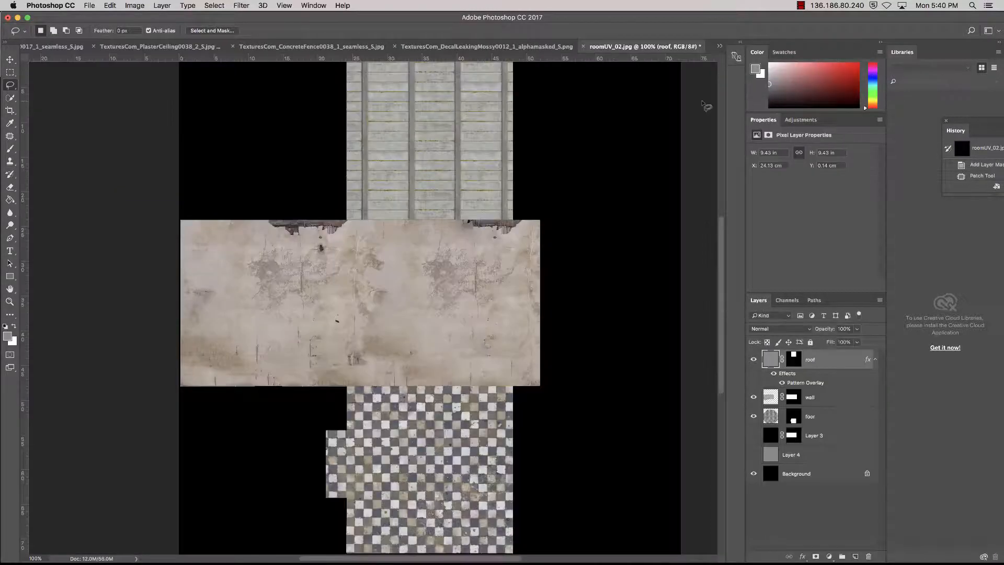
pyautogui.click(855, 557)
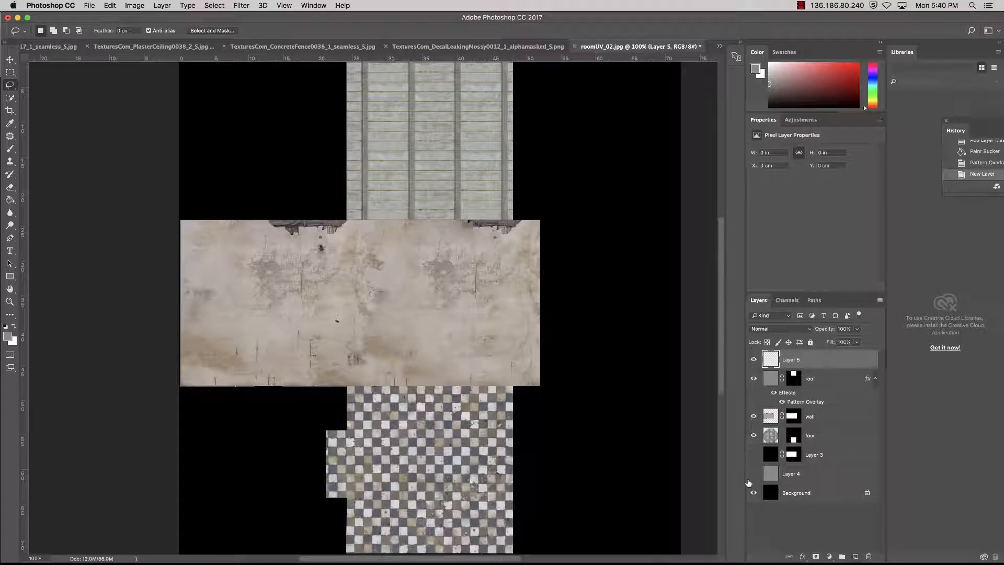
pyautogui.press('cmd+v')
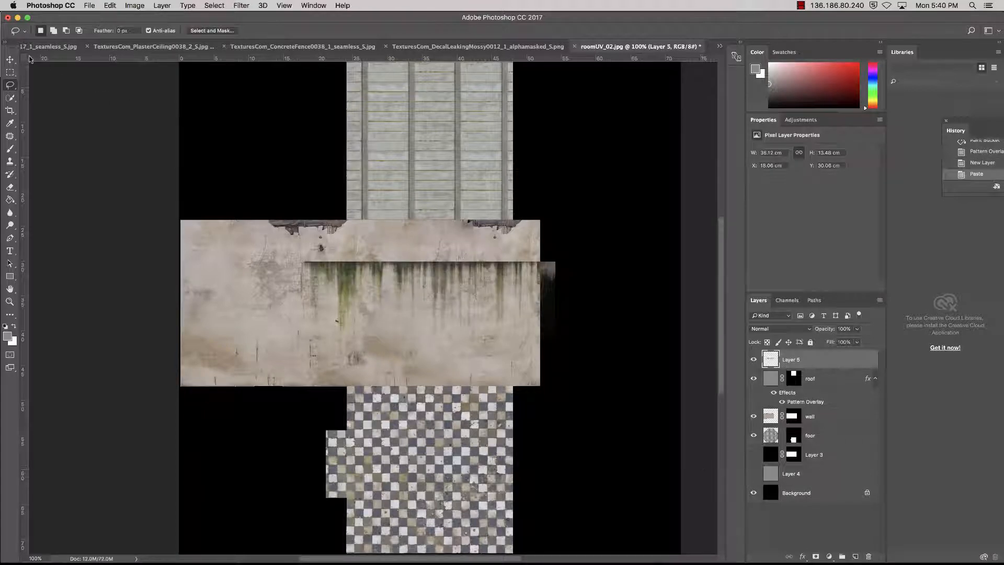
pyautogui.click(10, 60)
pyautogui.moveTo(379, 267); pyautogui.dragTo(263, 230)
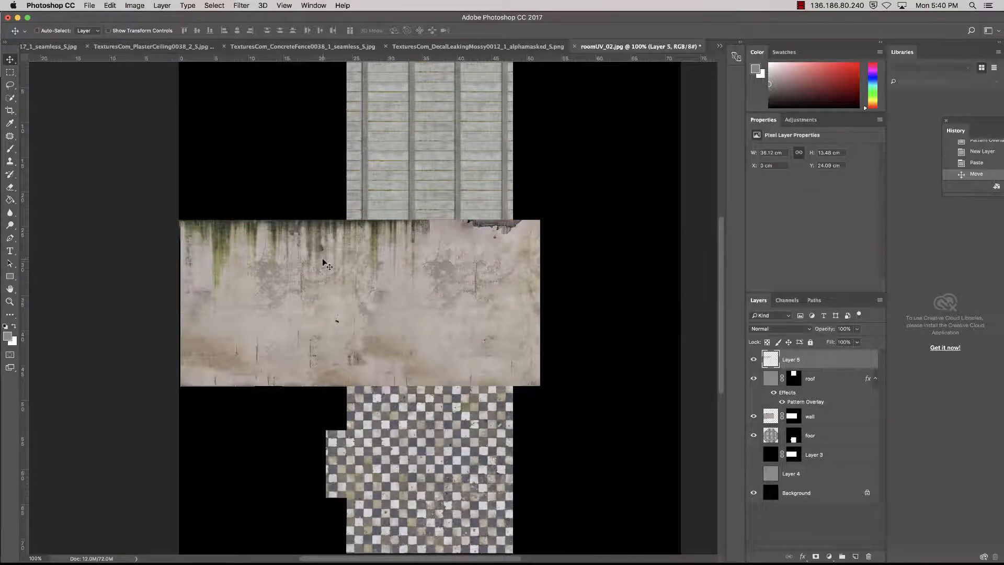
# Add a layer mask to the moss layer and brush black over the streaks covering the left exposed wood and nearby plaster
pyautogui.press('super+plus')
pyautogui.press('super+plus')
pyautogui.press('super+plus')
pyautogui.moveTo(322, 259); pyautogui.dragTo(598, 419)
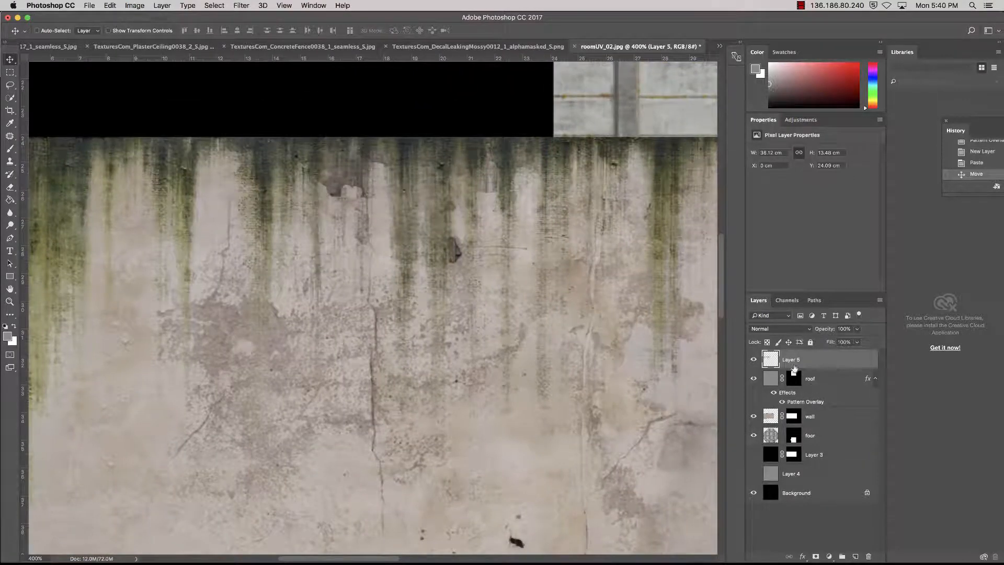
pyautogui.click(816, 557)
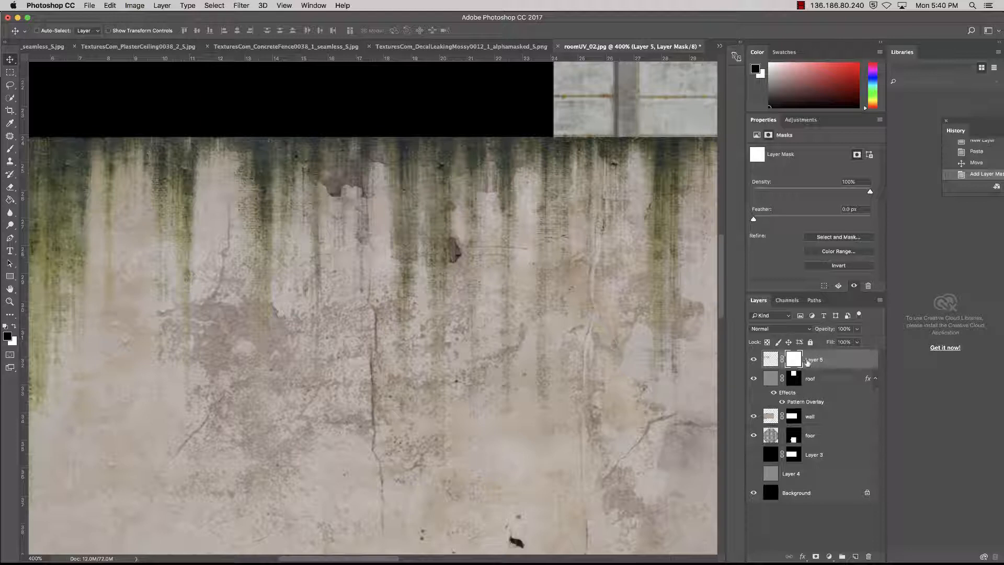
pyautogui.click(10, 149)
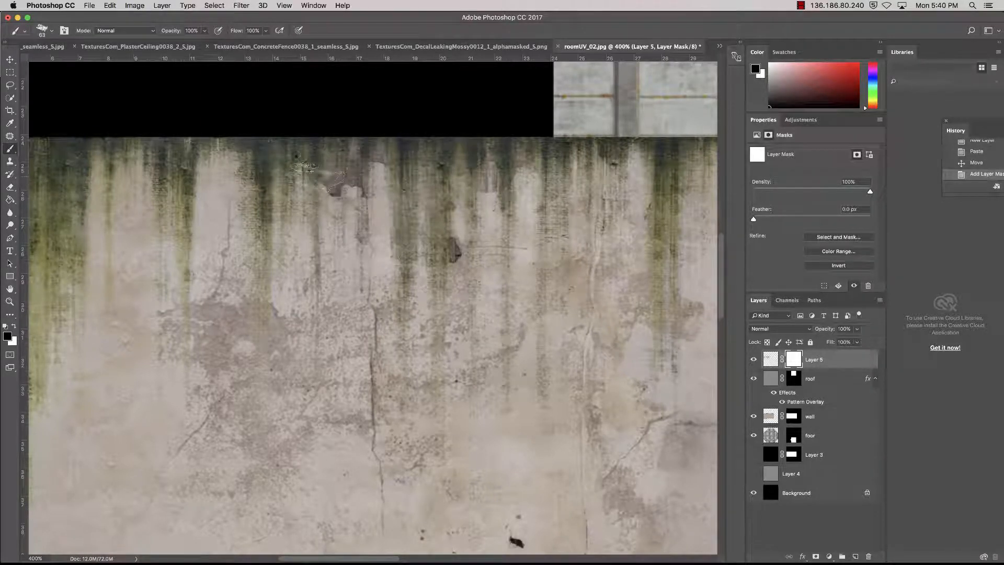
pyautogui.moveTo(308, 167)
pyautogui.mouseDown()
pyautogui.moveTo(173, 157)
pyautogui.moveTo(366, 167)
pyautogui.moveTo(259, 219)
pyautogui.mouseUp()
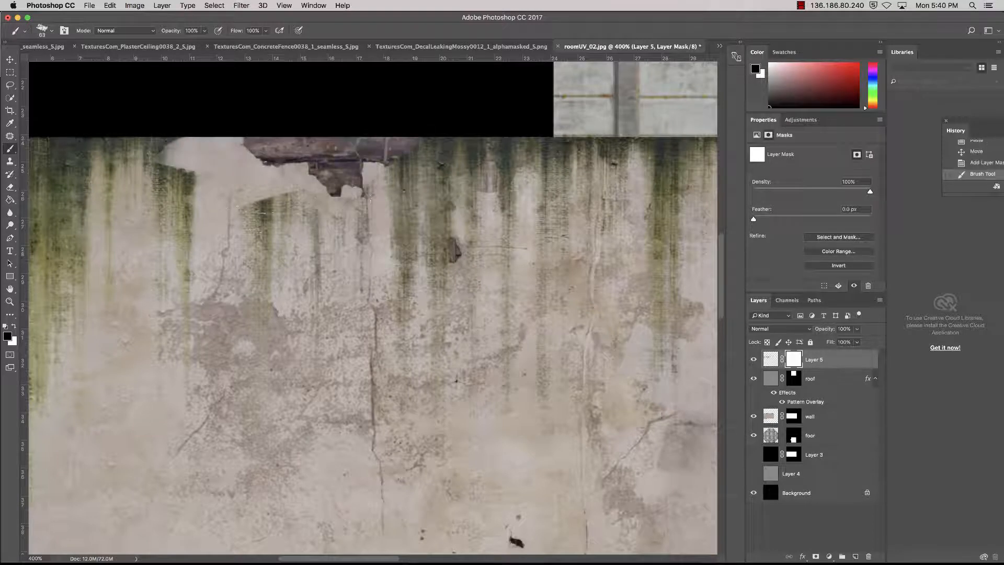
# Brush white on the mask to bring the moss back around the left exposed wood and its broken plaster edge
pyautogui.click(14, 326)
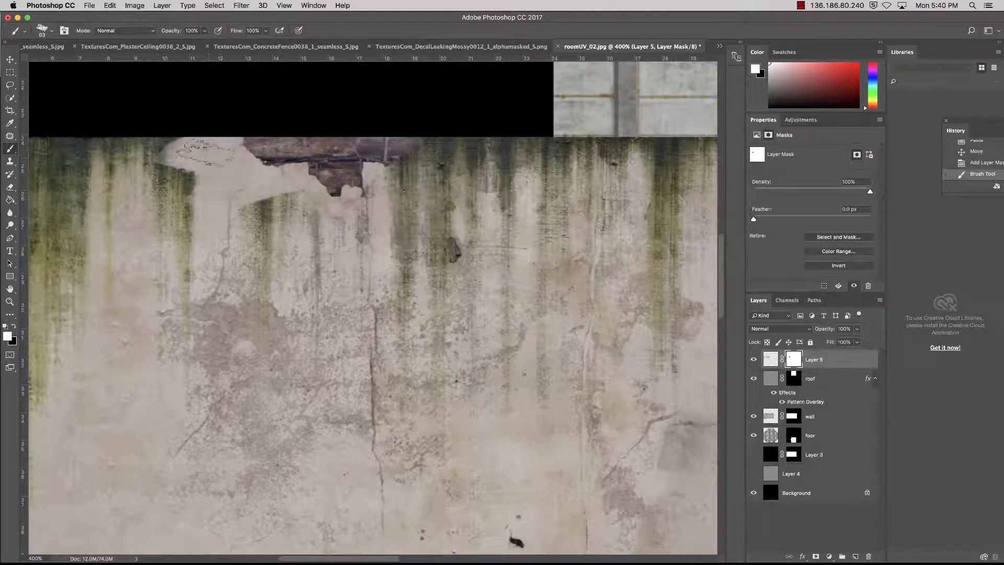
pyautogui.moveTo(205, 152)
pyautogui.mouseDown()
pyautogui.moveTo(187, 160)
pyautogui.moveTo(203, 212)
pyautogui.moveTo(212, 165)
pyautogui.moveTo(197, 128)
pyautogui.moveTo(217, 164)
pyautogui.moveTo(295, 176)
pyautogui.moveTo(291, 212)
pyautogui.moveTo(281, 176)
pyautogui.moveTo(353, 212)
pyautogui.moveTo(381, 174)
pyautogui.mouseUp()
pyautogui.moveTo(464, 215)
pyautogui.mouseDown()
pyautogui.moveTo(419, 229)
pyautogui.moveTo(455, 222)
pyautogui.mouseUp()
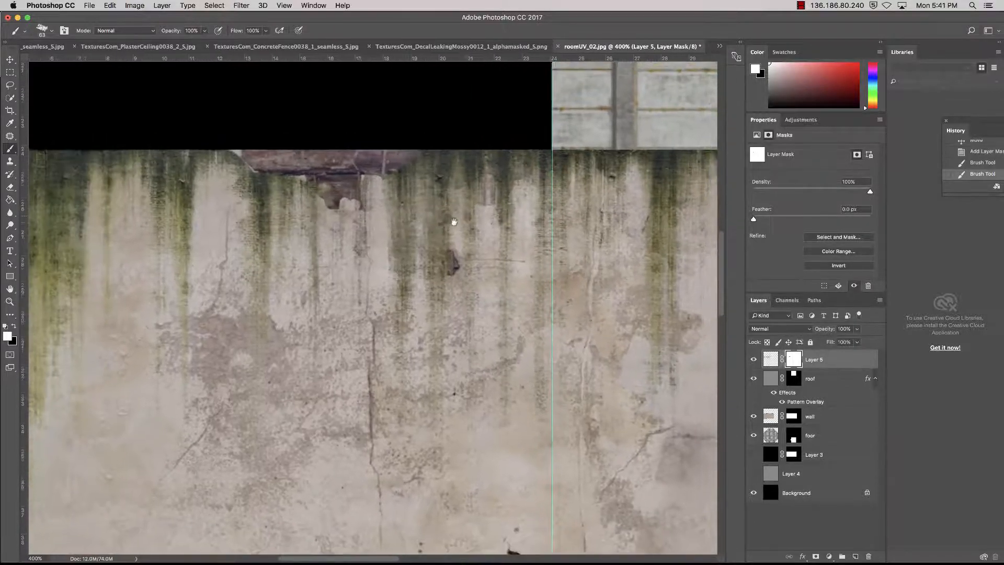
# Mask the moss over the left exposed wood, broken plaster and wall holes in black, and restore streaks beside the wood's right end in white
pyautogui.click(14, 326)
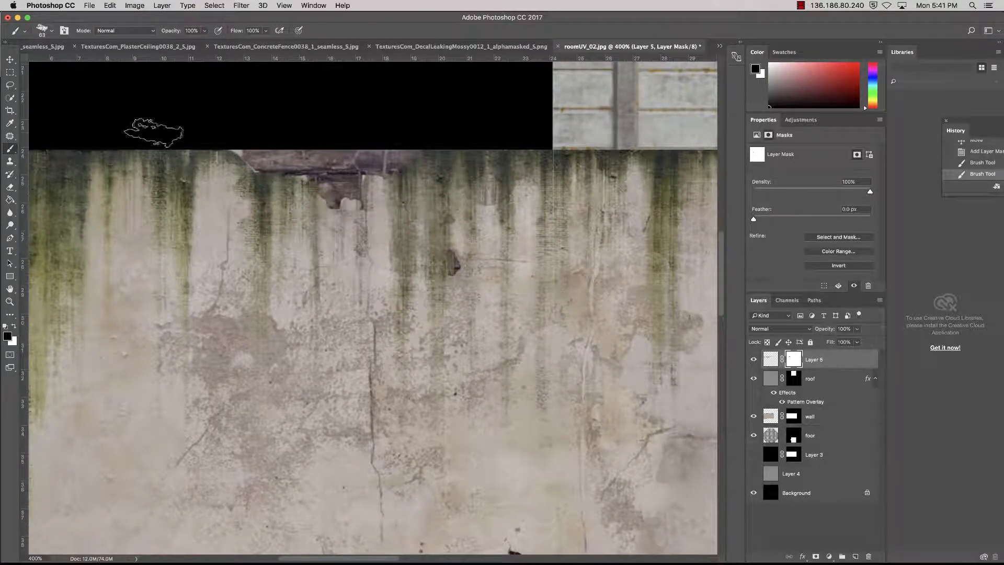
pyautogui.moveTo(349, 254)
pyautogui.mouseDown()
pyautogui.moveTo(264, 197)
pyautogui.moveTo(252, 225)
pyautogui.moveTo(376, 214)
pyautogui.moveTo(445, 175)
pyautogui.moveTo(549, 167)
pyautogui.moveTo(523, 157)
pyautogui.moveTo(413, 230)
pyautogui.moveTo(446, 238)
pyautogui.moveTo(433, 340)
pyautogui.mouseUp()
pyautogui.moveTo(455, 203)
pyautogui.mouseDown()
pyautogui.moveTo(467, 214)
pyautogui.moveTo(325, 215)
pyautogui.mouseUp()
pyautogui.press('space')
pyautogui.moveTo(385, 216)
pyautogui.mouseDown()
pyautogui.moveTo(314, 221)
pyautogui.moveTo(358, 258)
pyautogui.mouseUp()
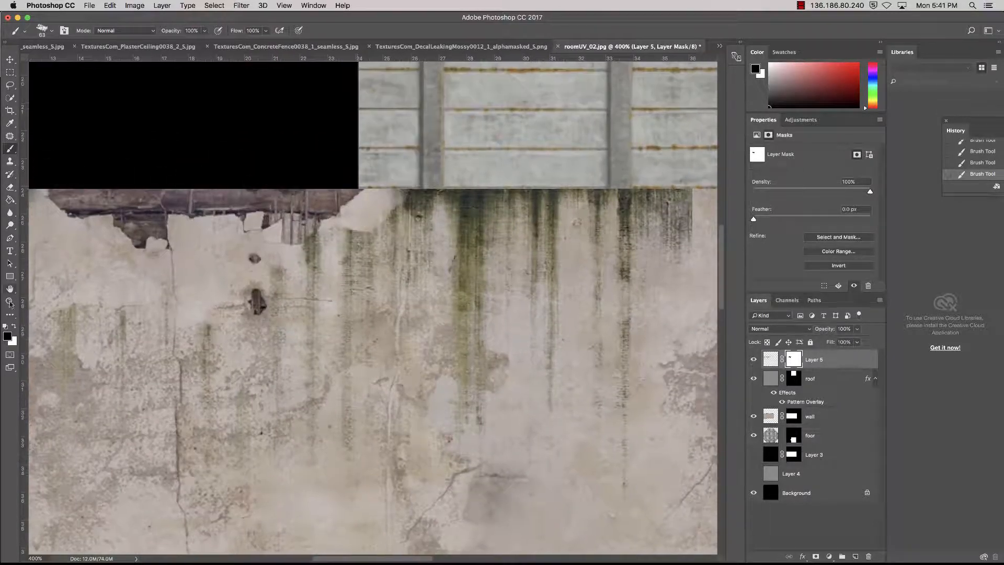
pyautogui.click(14, 326)
pyautogui.moveTo(421, 198); pyautogui.dragTo(351, 215)
# Paste a second copy of the moss streaks over the wall's right half, aligned with its upper edge at X 35 cm, Y 24.09 cm
pyautogui.press('space')
pyautogui.moveTo(502, 219); pyautogui.dragTo(157, 246)
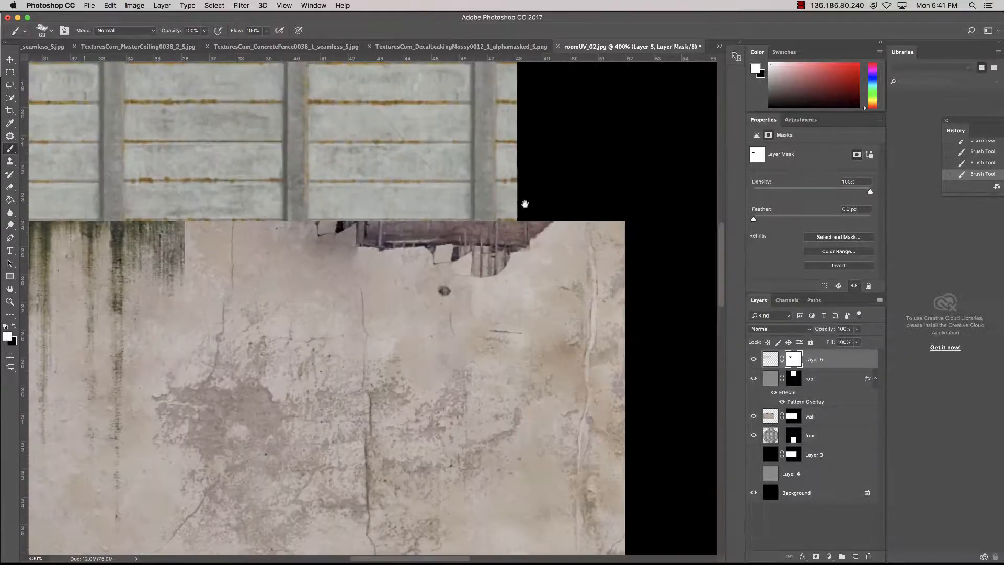
pyautogui.moveTo(324, 229); pyautogui.dragTo(485, 193)
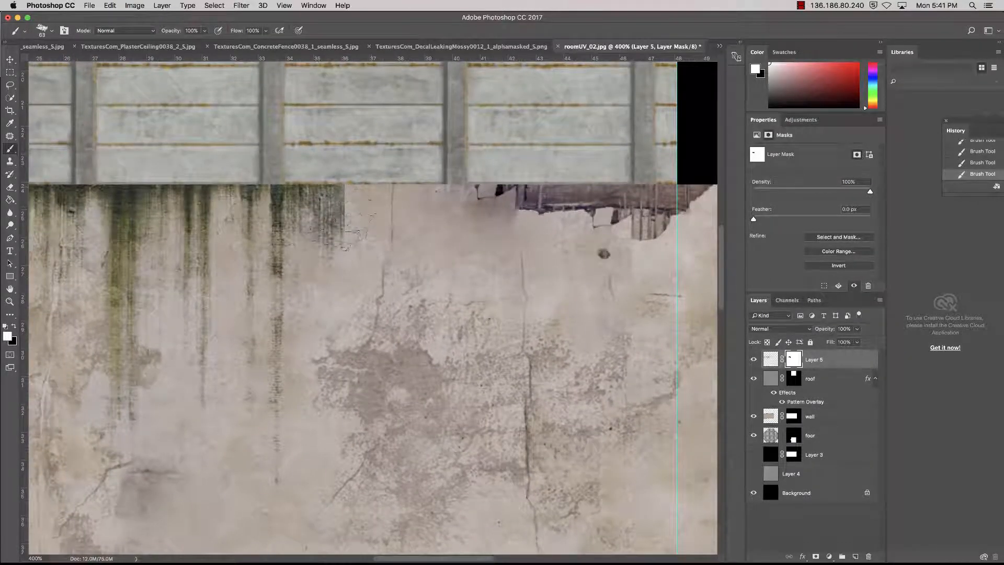
pyautogui.click(771, 360)
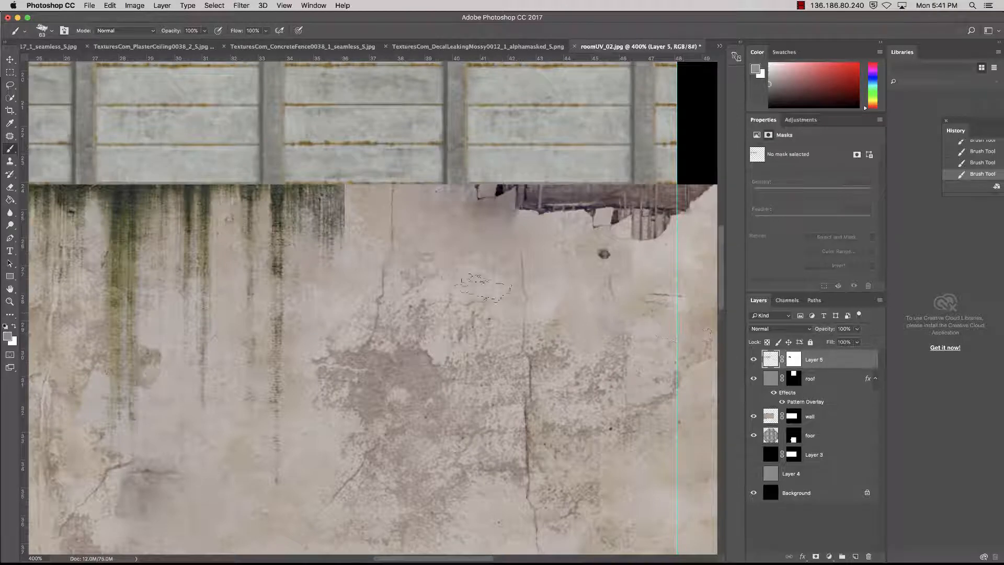
pyautogui.press('super+v')
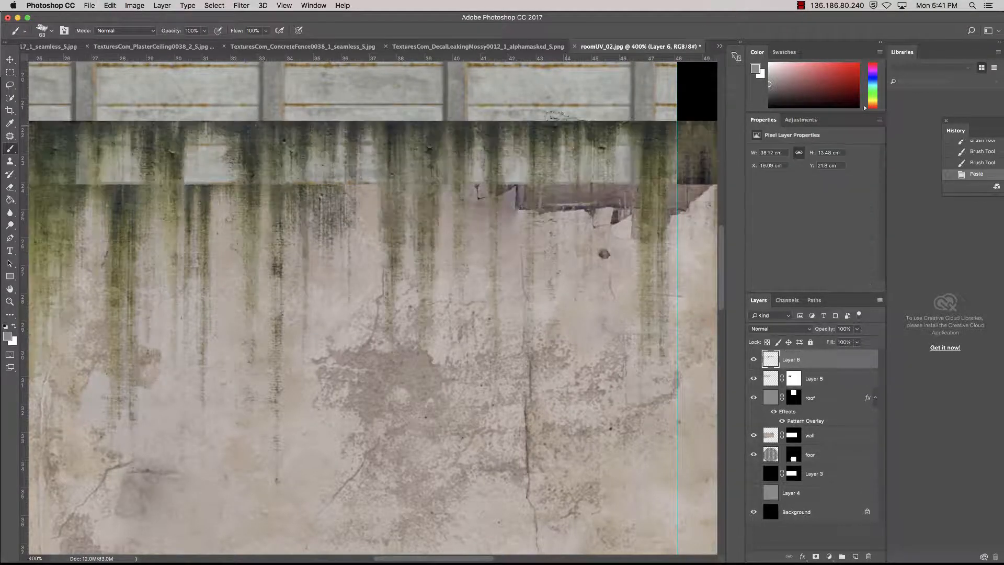
pyautogui.click(9, 61)
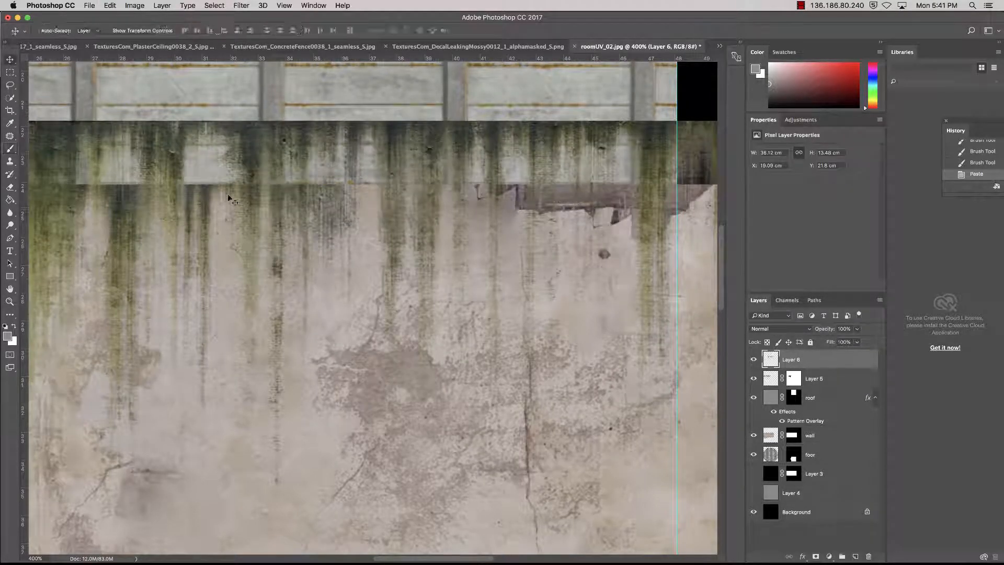
pyautogui.moveTo(283, 159); pyautogui.dragTo(734, 229)
pyautogui.moveTo(351, 154); pyautogui.dragTo(499, 201)
pyautogui.moveTo(614, 274); pyautogui.dragTo(438, 278)
pyautogui.moveTo(502, 282); pyautogui.dragTo(527, 281)
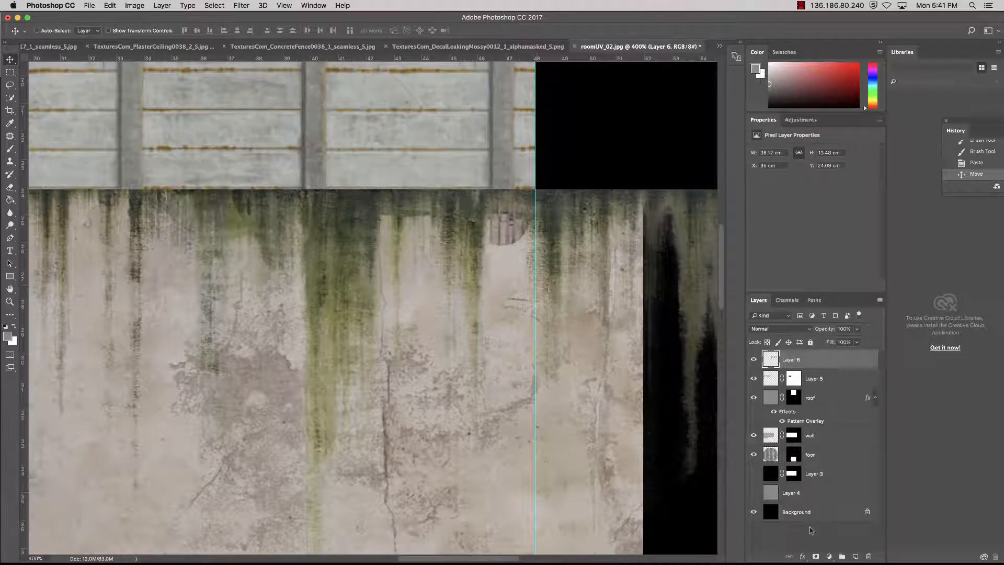
# Add a layer mask to the second moss layer and brush black over the streaks covering the right exposed wood and adjacent plaster
pyautogui.click(816, 557)
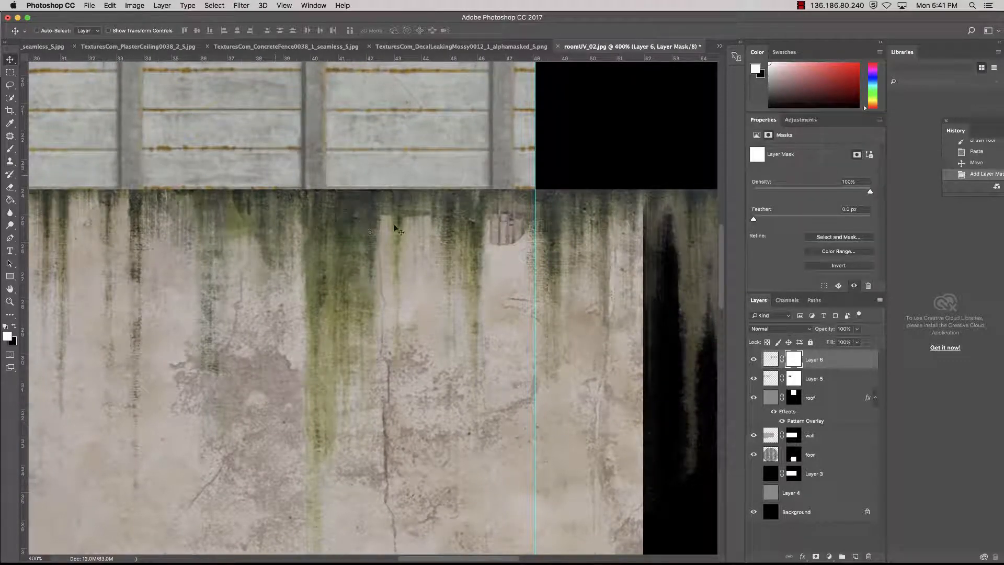
pyautogui.click(15, 326)
pyautogui.click(10, 149)
pyautogui.moveTo(466, 207)
pyautogui.mouseDown()
pyautogui.moveTo(334, 228)
pyautogui.moveTo(304, 202)
pyautogui.moveTo(277, 202)
pyautogui.mouseUp()
pyautogui.moveTo(406, 204)
pyautogui.mouseDown()
pyautogui.moveTo(623, 192)
pyautogui.moveTo(534, 200)
pyautogui.moveTo(576, 183)
pyautogui.moveTo(541, 228)
pyautogui.moveTo(534, 223)
pyautogui.moveTo(608, 177)
pyautogui.moveTo(452, 207)
pyautogui.moveTo(345, 196)
pyautogui.mouseUp()
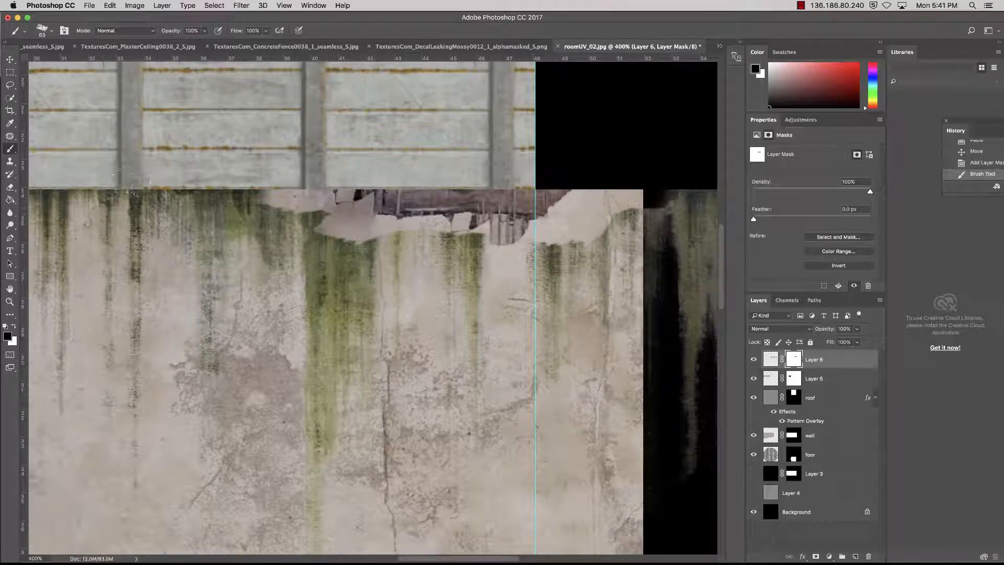
# Brush white on the second moss layer's mask to restore streaks around the edges of the right exposed wood
pyautogui.click(15, 327)
pyautogui.moveTo(310, 225)
pyautogui.mouseDown()
pyautogui.moveTo(277, 200)
pyautogui.moveTo(300, 210)
pyautogui.moveTo(319, 200)
pyautogui.moveTo(340, 244)
pyautogui.moveTo(345, 209)
pyautogui.moveTo(342, 224)
pyautogui.moveTo(403, 219)
pyautogui.moveTo(510, 240)
pyautogui.moveTo(602, 204)
pyautogui.moveTo(653, 233)
pyautogui.moveTo(598, 230)
pyautogui.moveTo(600, 203)
pyautogui.moveTo(600, 216)
pyautogui.moveTo(229, 212)
pyautogui.mouseUp()
pyautogui.moveTo(359, 240); pyautogui.dragTo(340, 240)
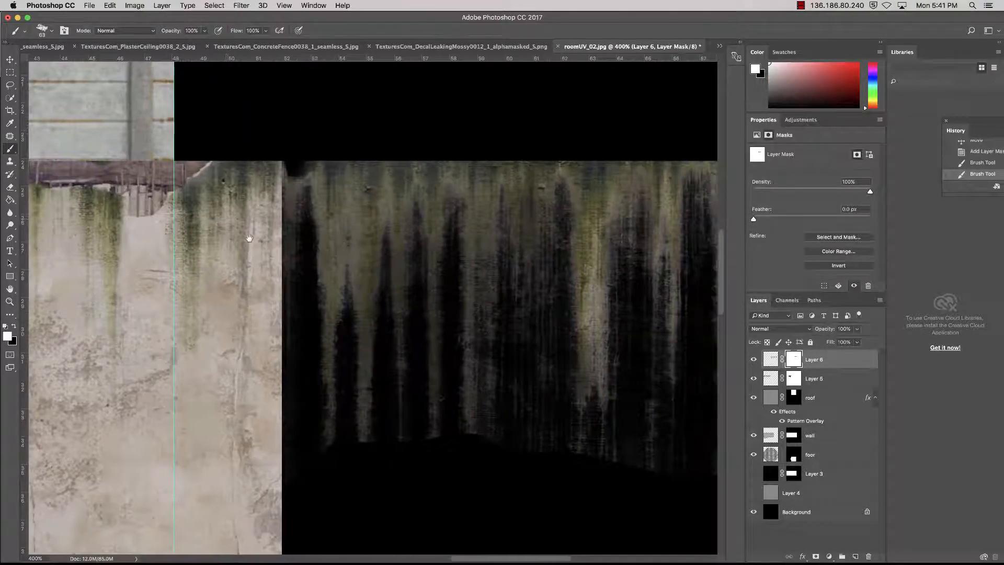
# Examine the moss streaks along the wall's upper edge and beyond its right end, and check the whole layout
pyautogui.moveTo(616, 259); pyautogui.dragTo(430, 259)
pyautogui.moveTo(354, 253); pyautogui.dragTo(469, 252)
pyautogui.moveTo(207, 270); pyautogui.dragTo(575, 277)
pyautogui.moveTo(118, 272); pyautogui.dragTo(409, 260)
pyautogui.press('super+minus')
pyautogui.press('super+minus')
pyautogui.press('super+minus')
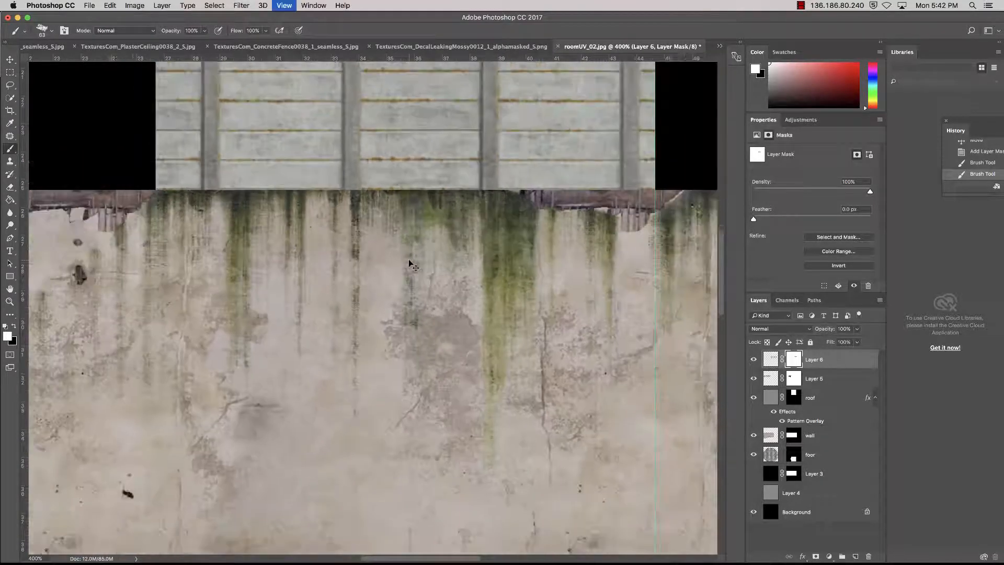
pyautogui.press('super+minus')
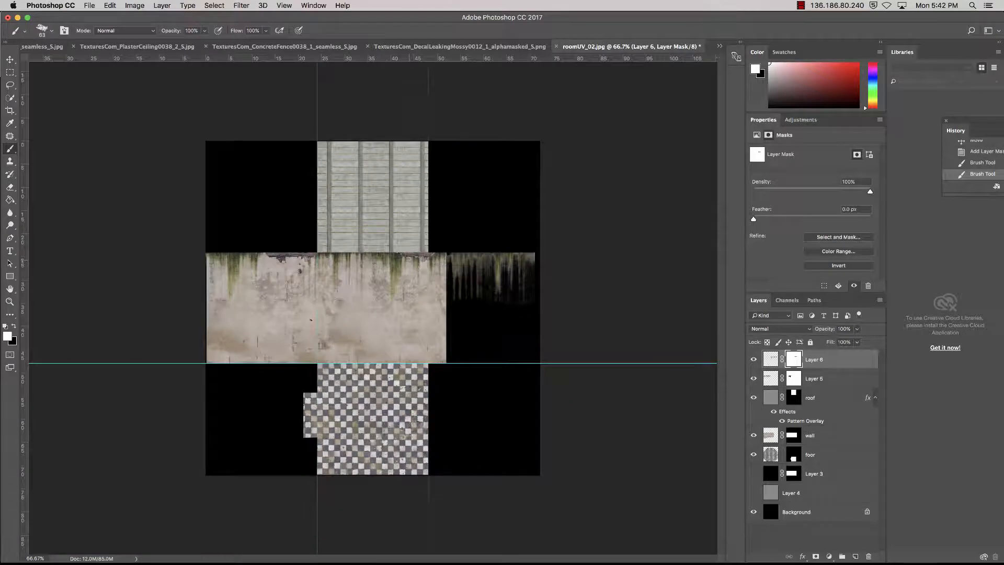
# In the DecalLeakingMossy0012 image, replace the old selection with a freehand lasso around the mossy strip along the lower edge and copy it
pyautogui.click(719, 46)
pyautogui.click(804, 76)
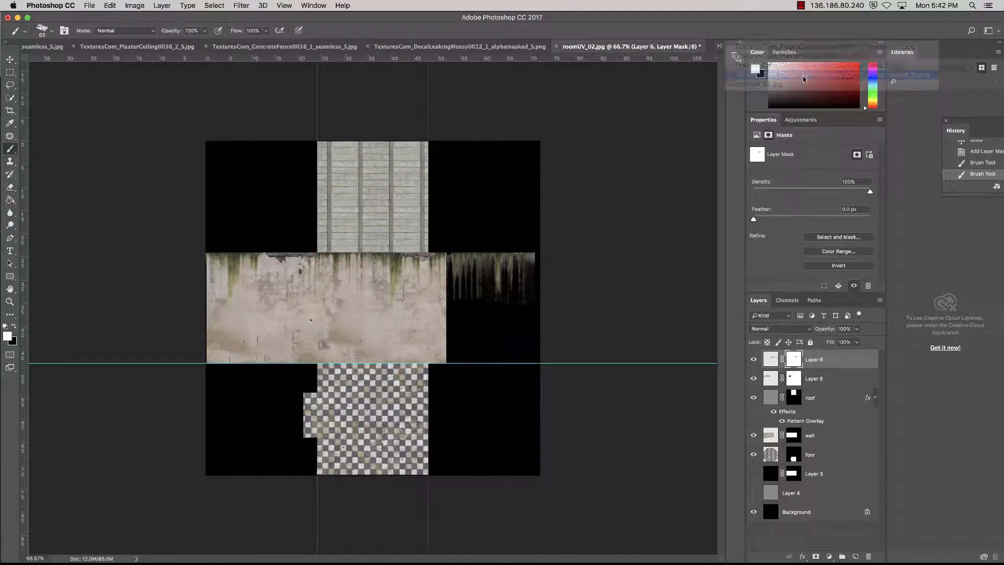
pyautogui.click(10, 73)
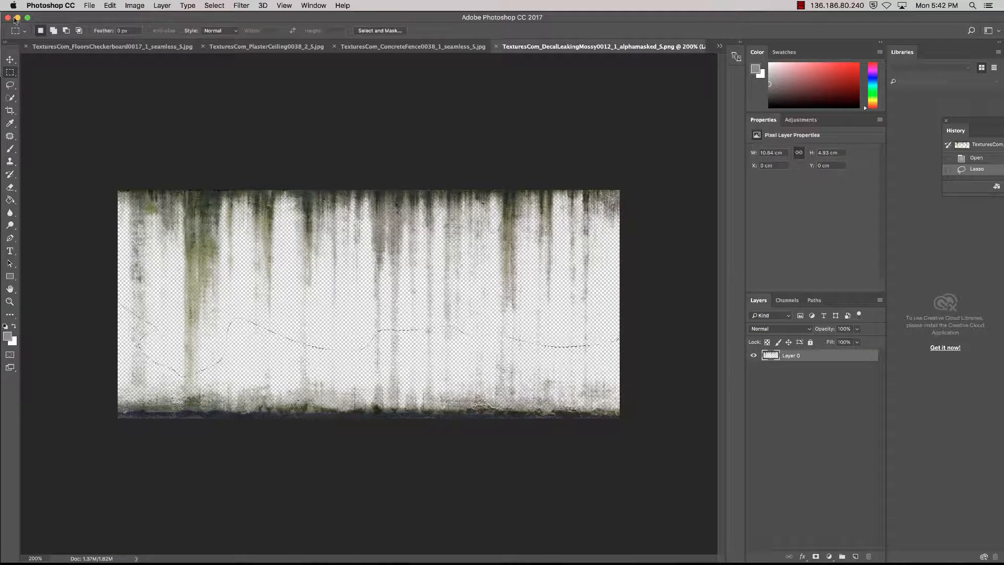
pyautogui.click(10, 85)
pyautogui.press('super+d')
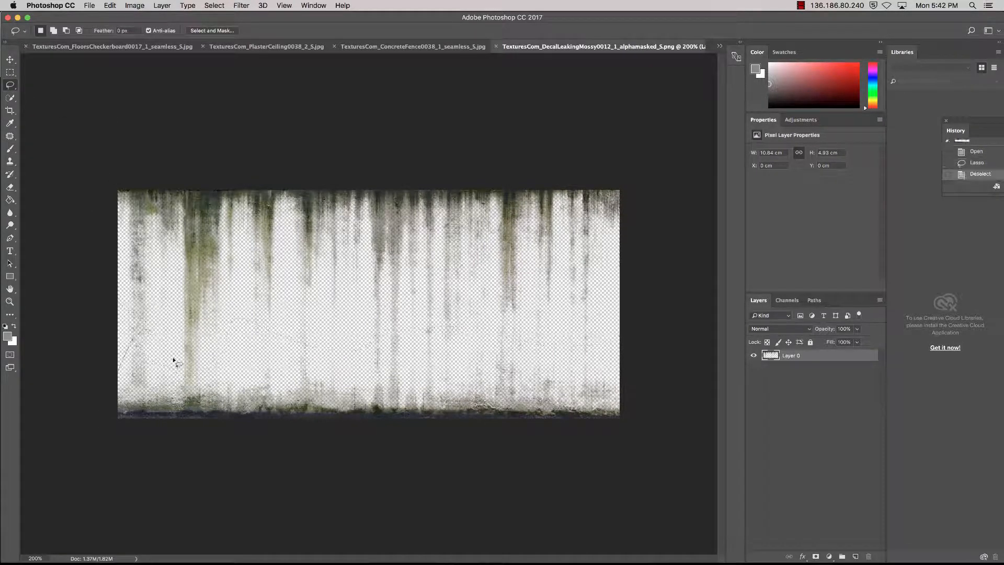
pyautogui.moveTo(174, 361)
pyautogui.mouseDown()
pyautogui.moveTo(610, 348)
pyautogui.moveTo(52, 474)
pyautogui.moveTo(71, 379)
pyautogui.mouseUp()
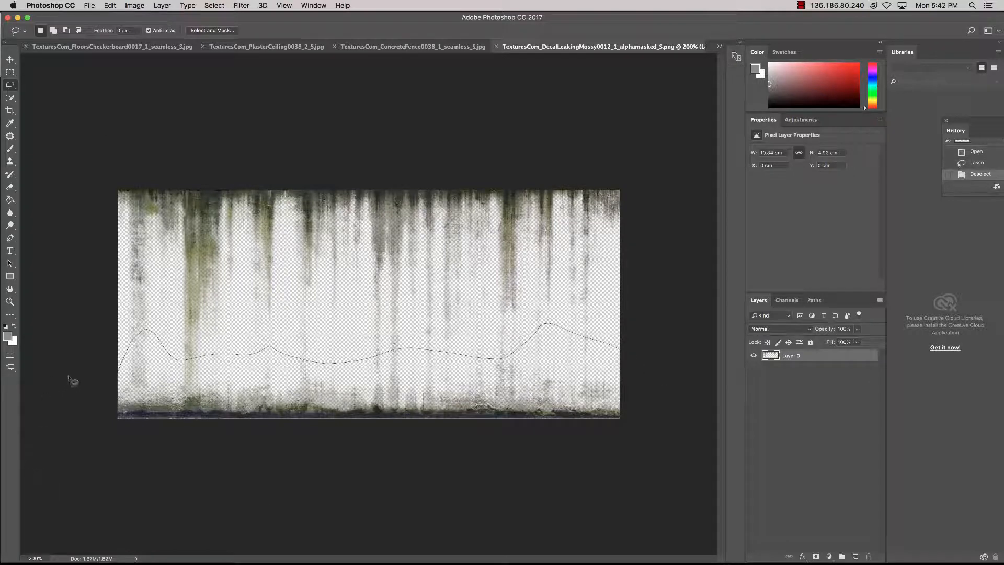
pyautogui.moveTo(127, 359); pyautogui.dragTo(120, 370)
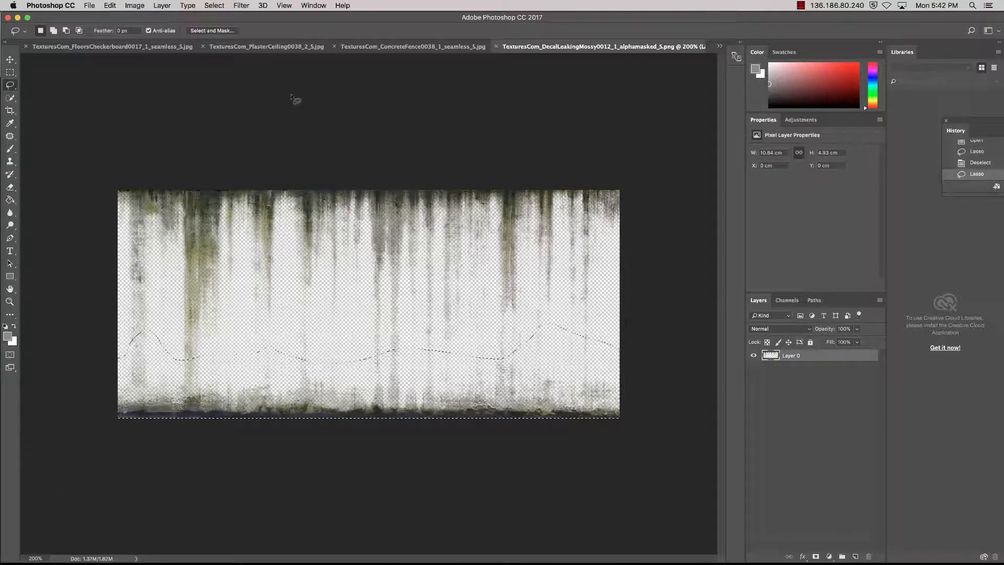
# Paste the mossy strip into roomUV_02.jpg and align it with the wall's lower edge at X -1.13 cm, Y 41.13 cm
pyautogui.click(426, 49)
pyautogui.click(252, 51)
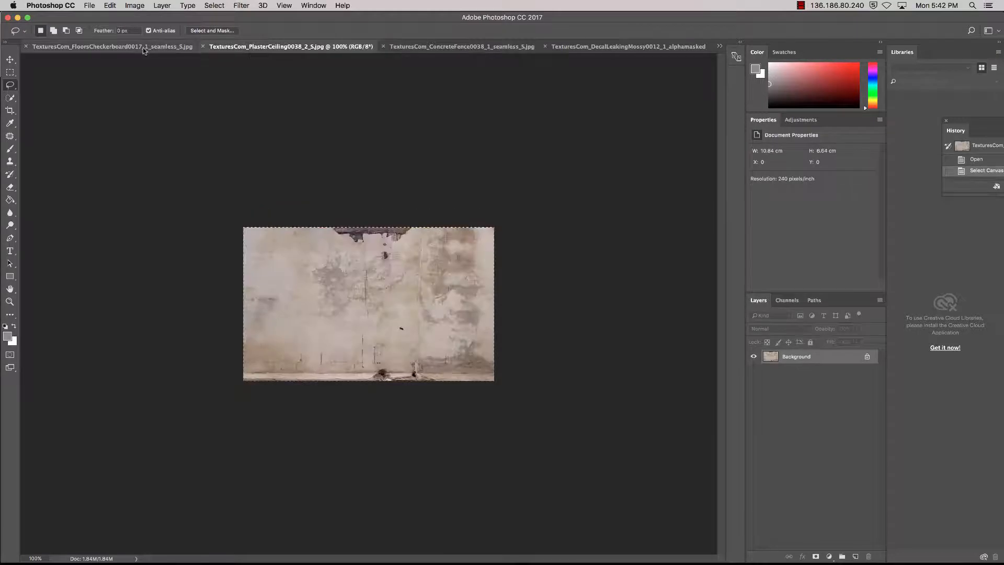
pyautogui.click(145, 49)
pyautogui.click(719, 49)
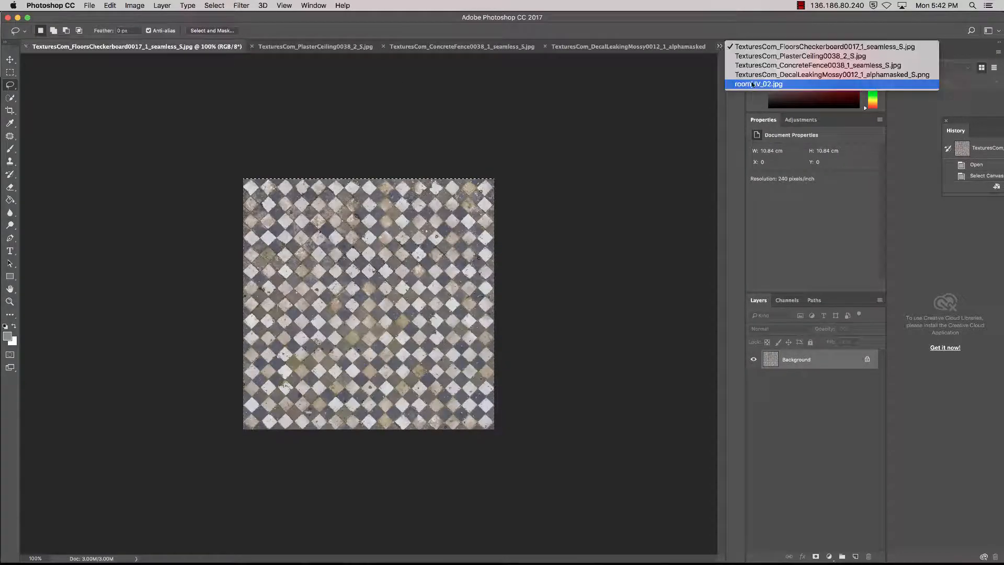
pyautogui.click(759, 90)
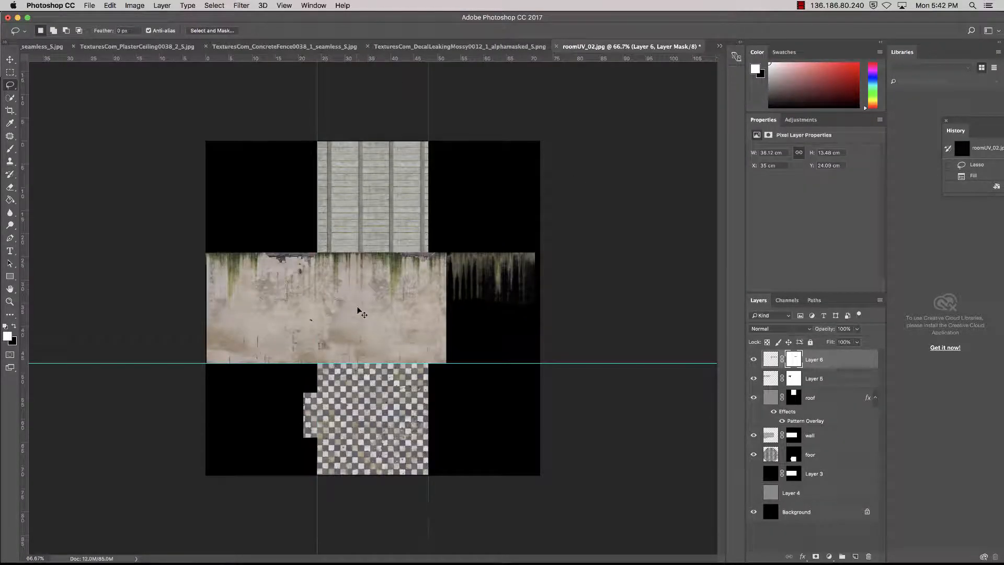
pyautogui.press('super+v')
pyautogui.click(10, 59)
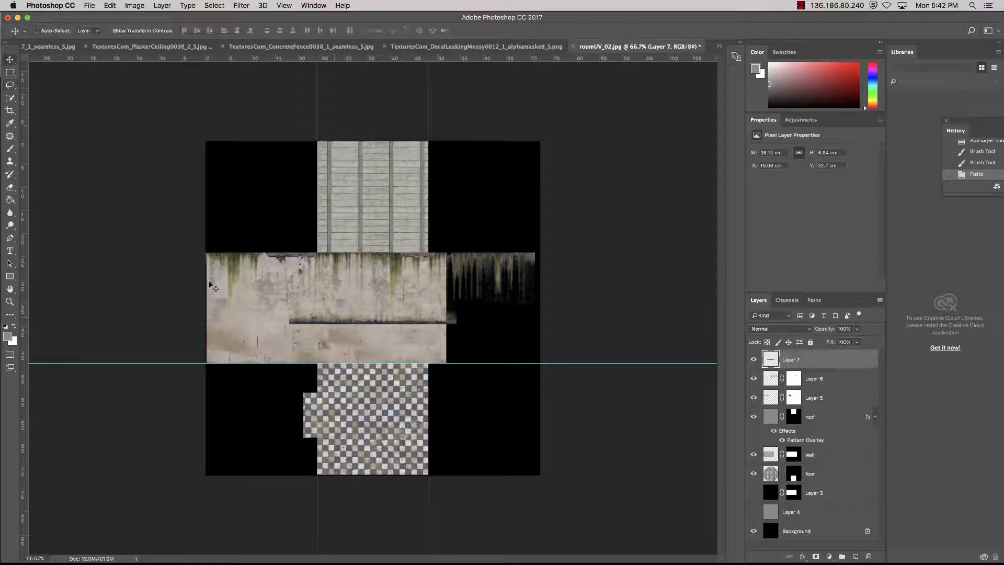
pyautogui.moveTo(339, 325); pyautogui.dragTo(251, 364)
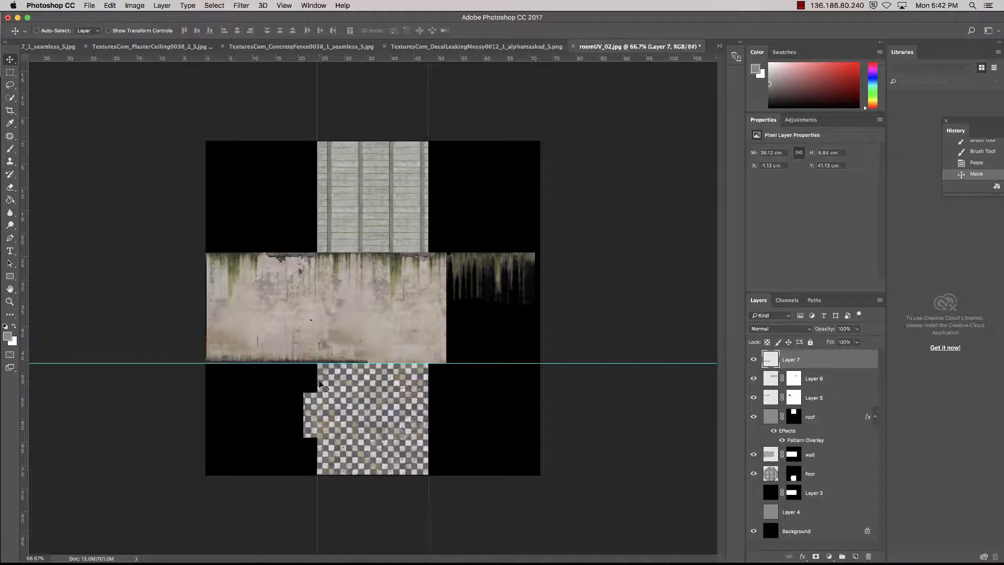
# Duplicate the mossy strip and slide the copy along the wall's lower edge to X 29.1 cm, Y 41.13 cm
pyautogui.press('super+plus')
pyautogui.press('super+plus')
pyautogui.press('super+plus')
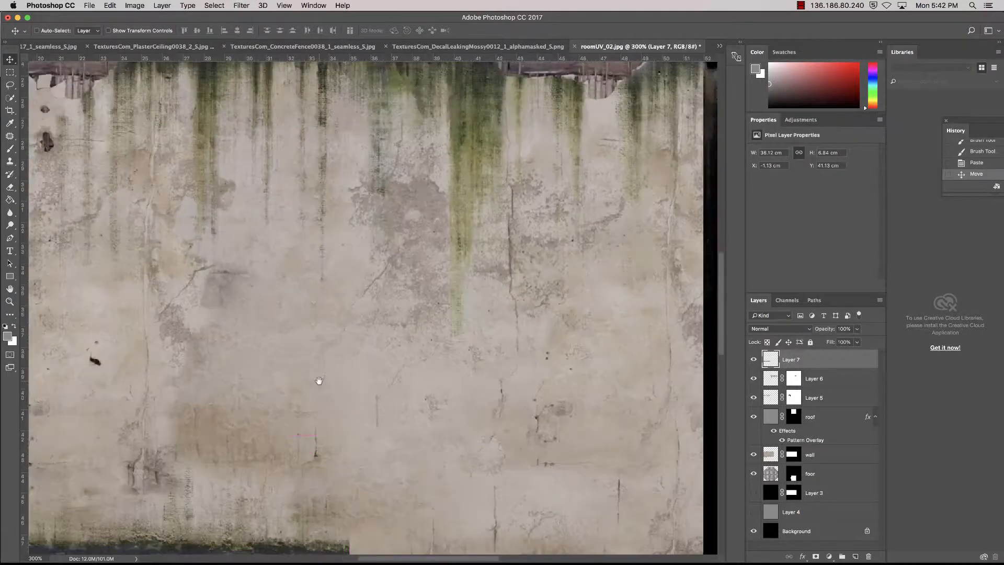
pyautogui.moveTo(318, 380); pyautogui.dragTo(430, 201)
pyautogui.moveTo(401, 313); pyautogui.dragTo(414, 317)
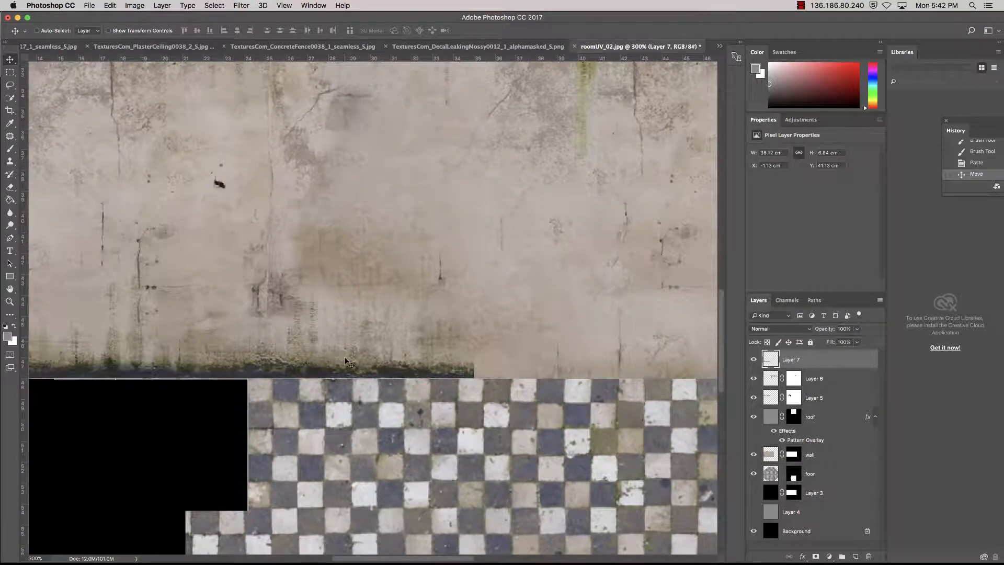
pyautogui.moveTo(344, 360); pyautogui.dragTo(707, 368)
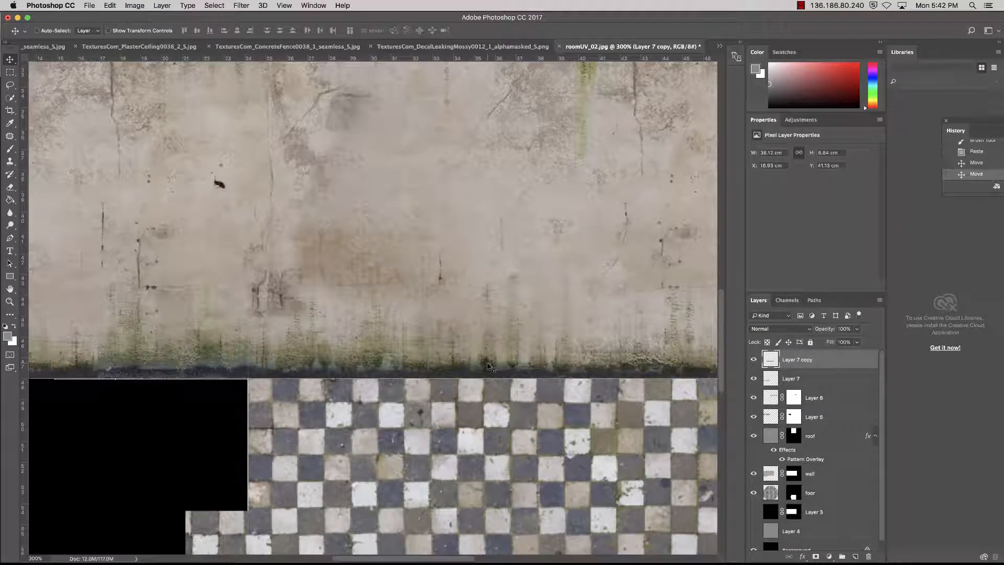
pyautogui.press('super+minus')
pyautogui.press('super+minus')
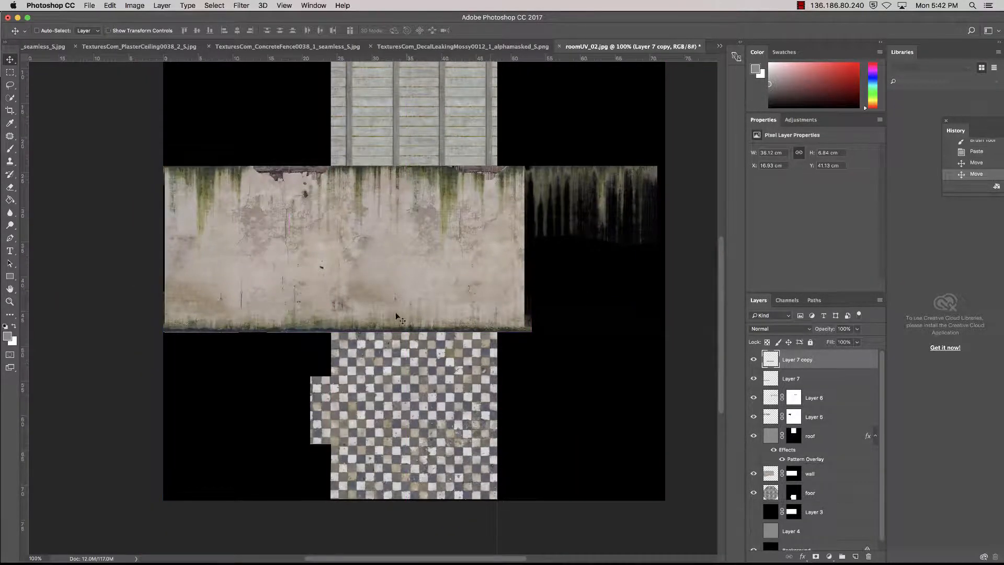
pyautogui.moveTo(396, 317); pyautogui.dragTo(489, 327)
pyautogui.scroll(5, 439, 384)
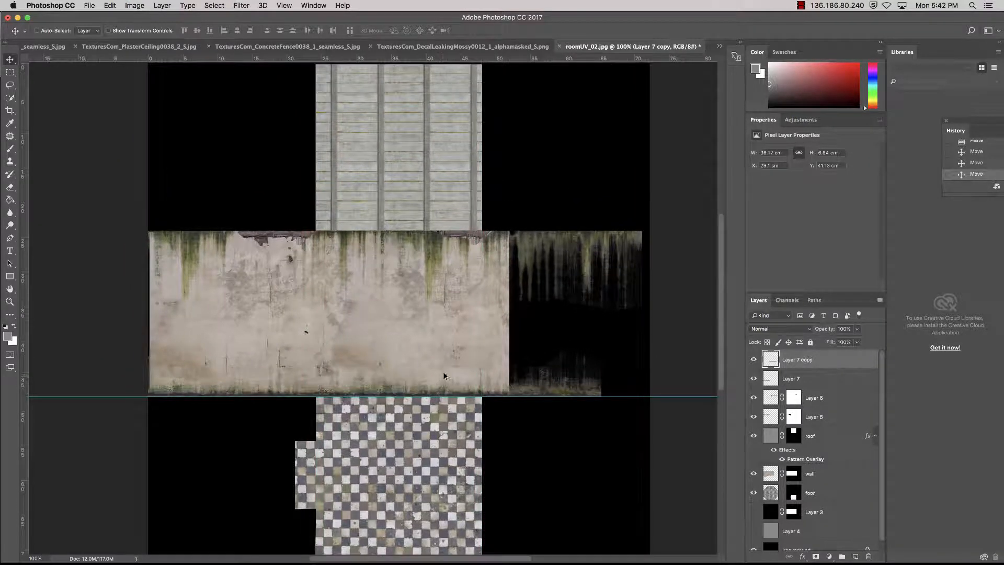
# Duplicate the strip onto the roof, rotate it 90° and align it with the roof's left edge at X 24.13 cm, Y -12.03 cm
pyautogui.keyDown('alt'); pyautogui.moveTo(445, 388); pyautogui.dragTo(348, 163); pyautogui.keyUp('alt')
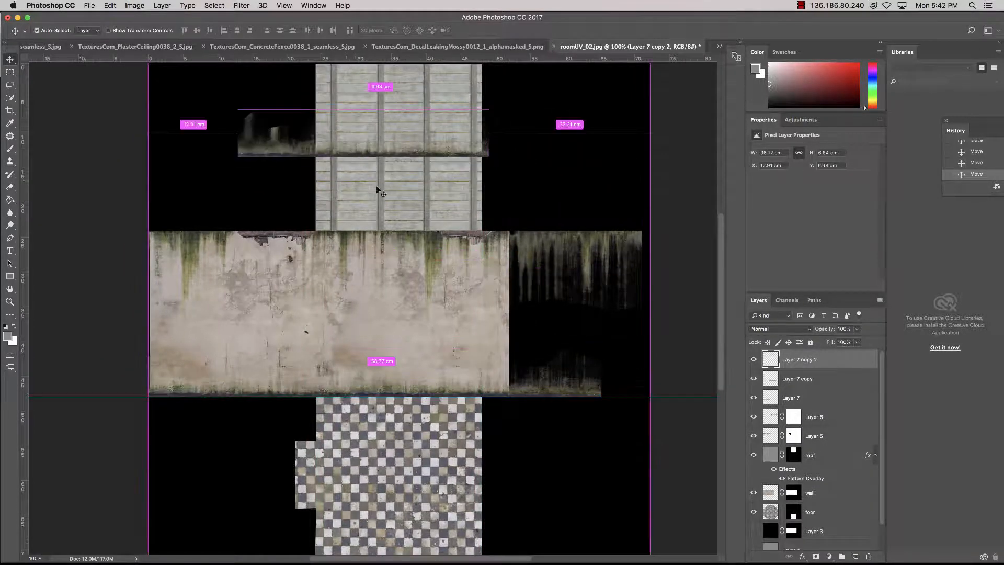
pyautogui.hscroll(3, 419, 167)
pyautogui.scroll(-1, 418, 167)
pyautogui.press('super+r')
pyautogui.press('super+t')
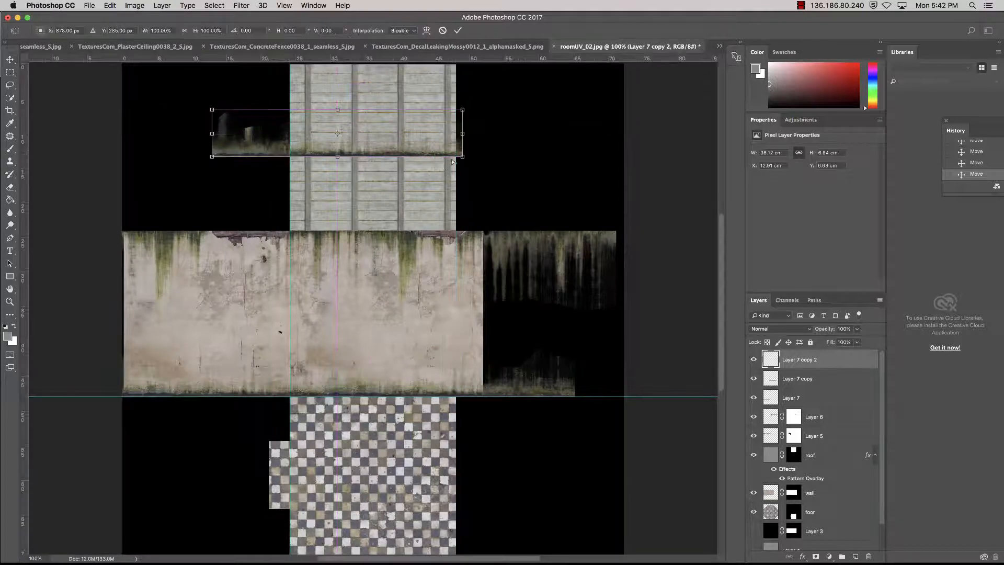
pyautogui.keyDown('shift'); pyautogui.moveTo(458, 195); pyautogui.dragTo(322, 219); pyautogui.keyUp('shift')
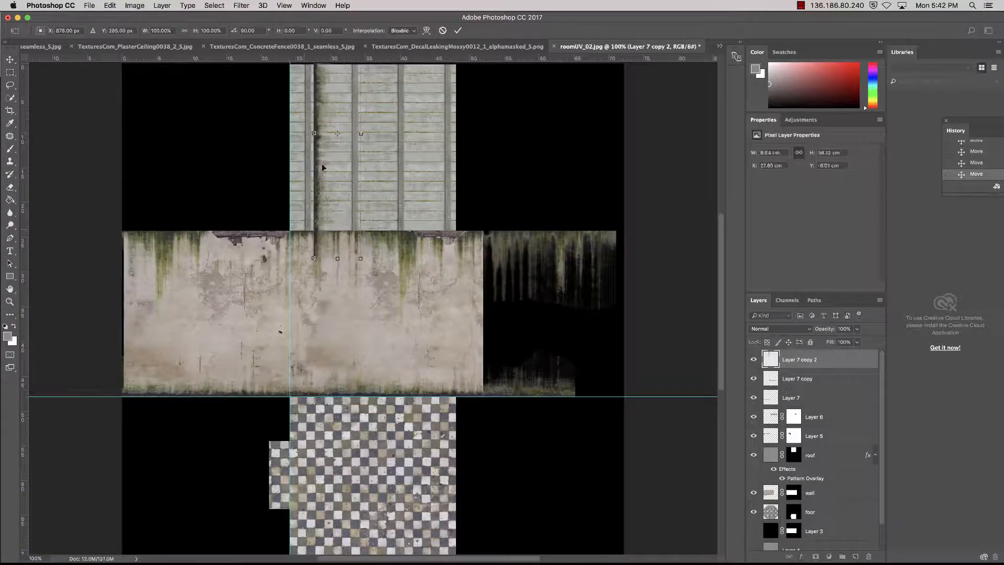
pyautogui.moveTo(322, 165); pyautogui.dragTo(297, 131)
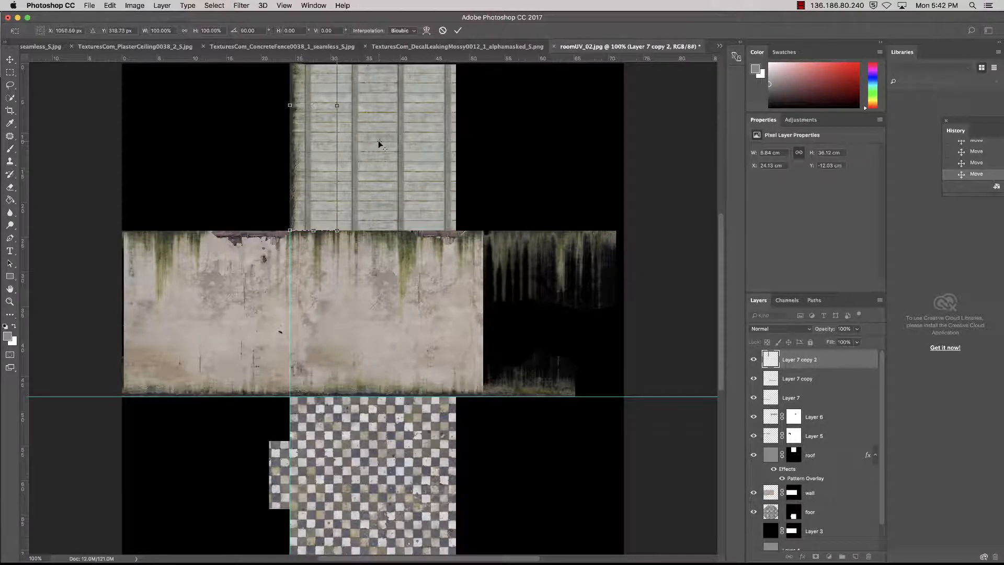
pyautogui.press('Return')
# Duplicate the vertical strip, flip the copy horizontally and align it with the roof's right edge at X 41.24 cm, Y -12.03 cm
pyautogui.keyDown('alt'); pyautogui.moveTo(296, 116); pyautogui.dragTo(415, 125); pyautogui.keyUp('alt')
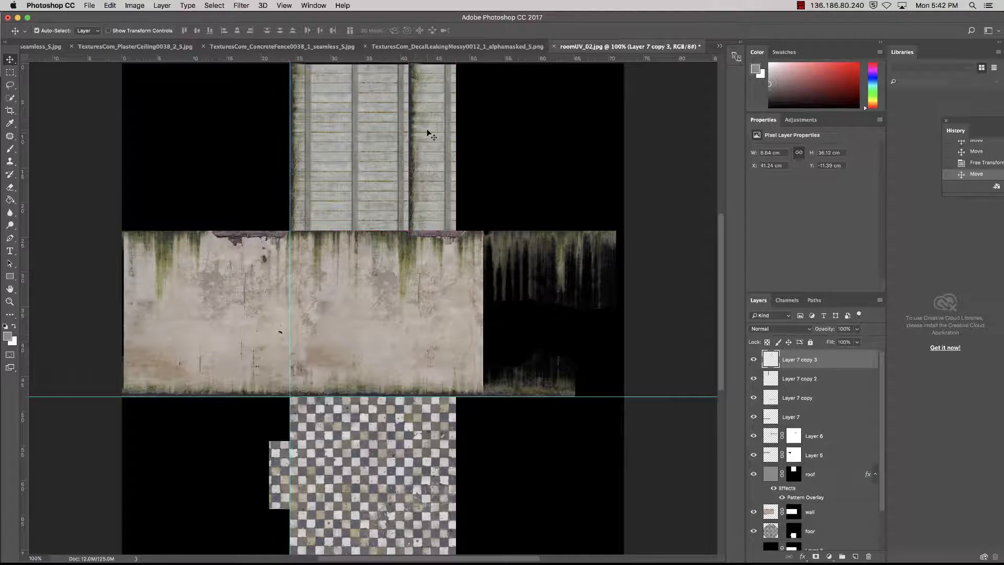
pyautogui.press('super+t')
pyautogui.rightClick(427, 130)
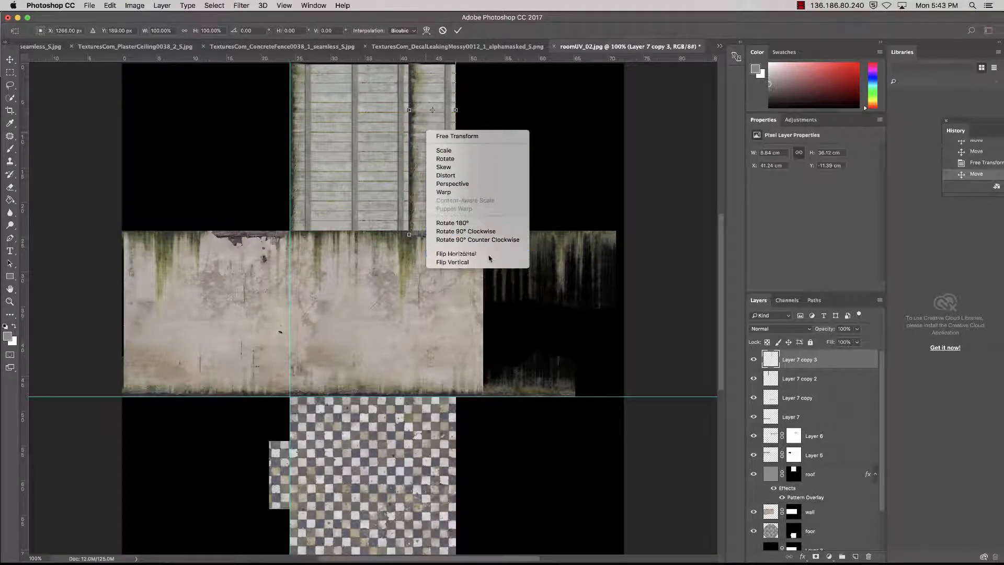
pyautogui.click(456, 253)
pyautogui.moveTo(449, 191); pyautogui.dragTo(453, 202)
pyautogui.press('Return')
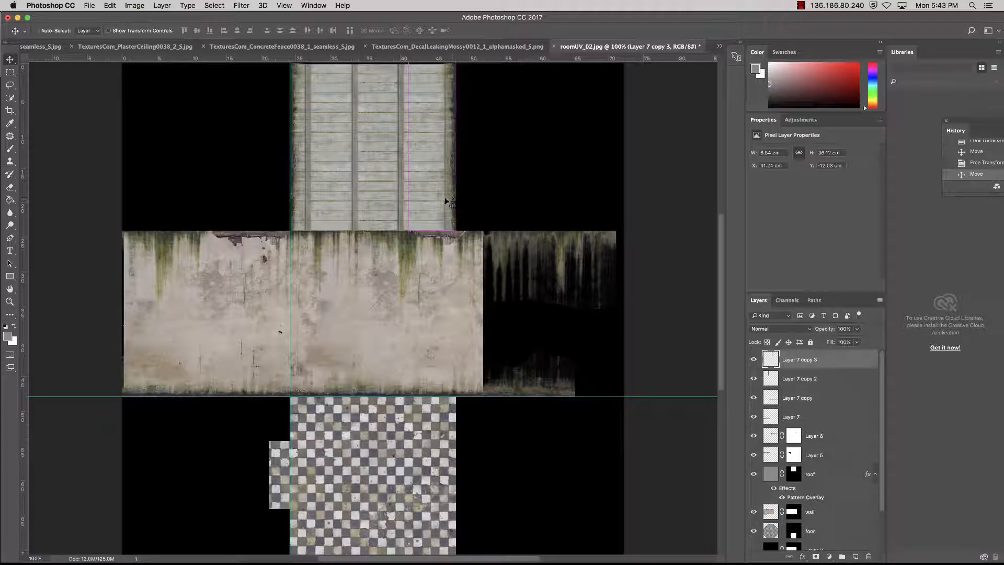
# Duplicate the right vertical strip, rotate it 90° clockwise and place it along the roof's lower edge at X 16.93 cm, Y 17.25 cm
pyautogui.moveTo(445, 196); pyautogui.dragTo(387, 195)
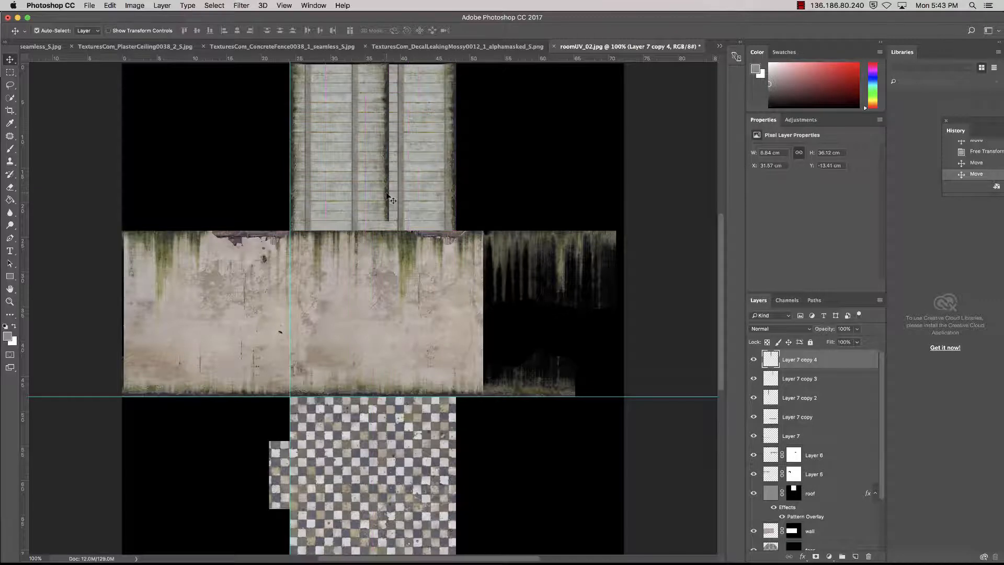
pyautogui.press('super+t')
pyautogui.rightClick(385, 161)
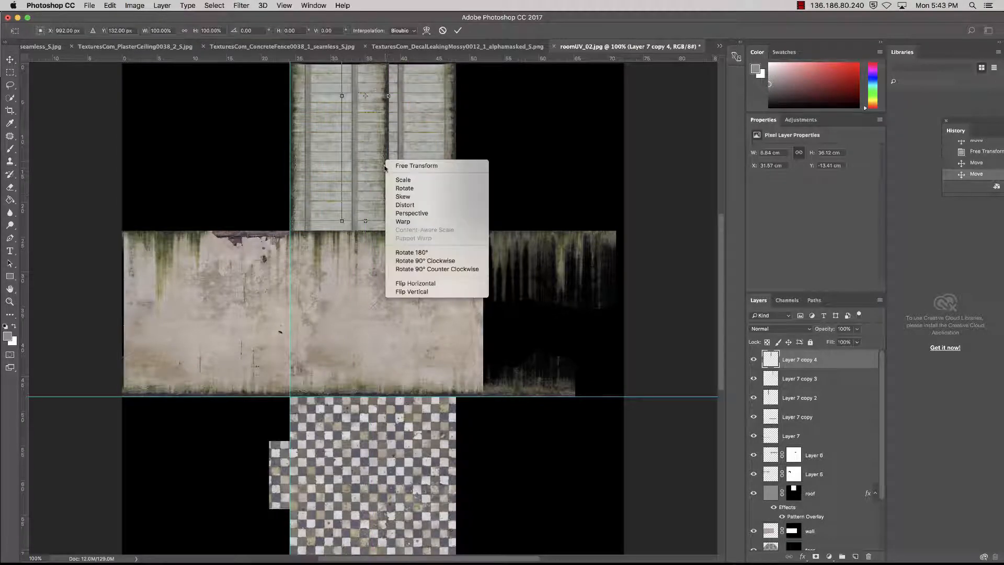
pyautogui.click(442, 261)
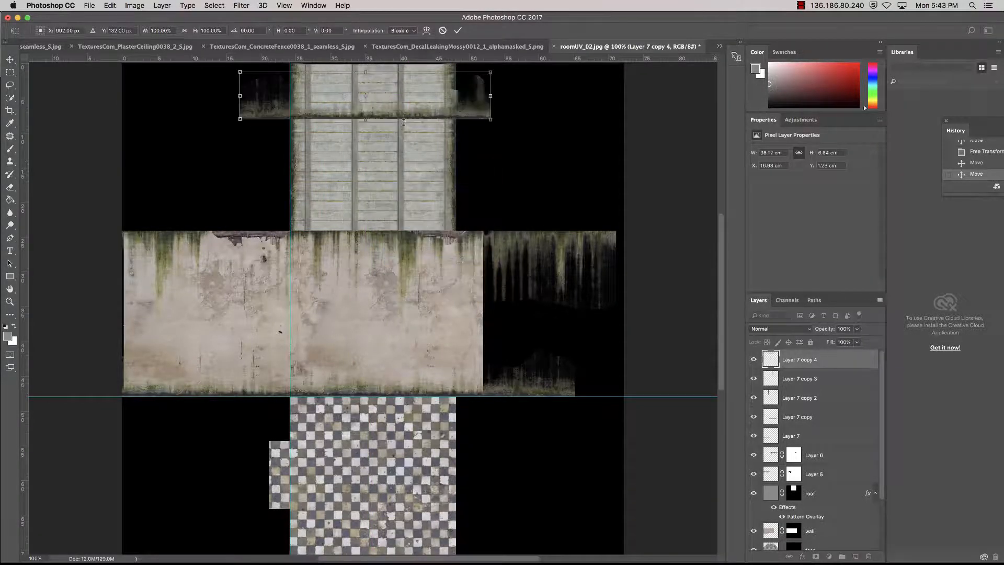
pyautogui.moveTo(402, 116); pyautogui.dragTo(403, 227)
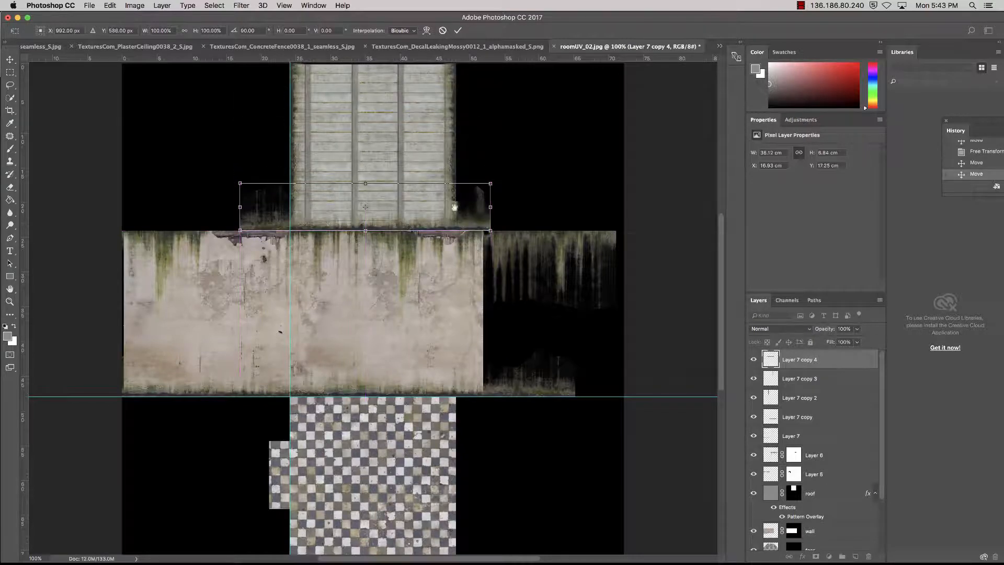
pyautogui.moveTo(412, 173); pyautogui.dragTo(414, 236)
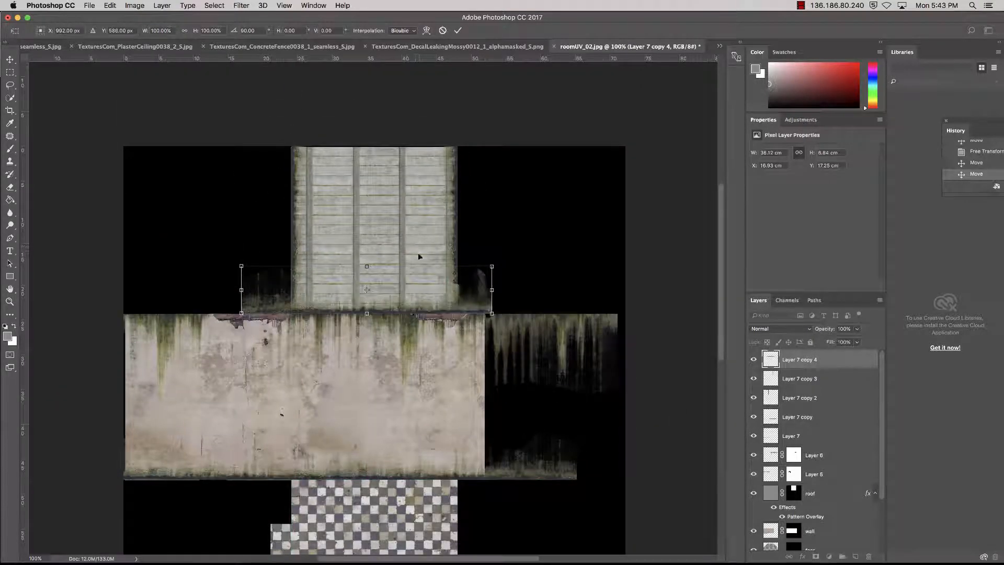
pyautogui.press('Return')
# Duplicate the roof's lower strip, flip the copy vertically and align it with the roof's upper edge at X 23.18 cm, Y 0 cm
pyautogui.moveTo(412, 287); pyautogui.dragTo(392, 196)
pyautogui.rightClick(391, 196)
pyautogui.press('Escape')
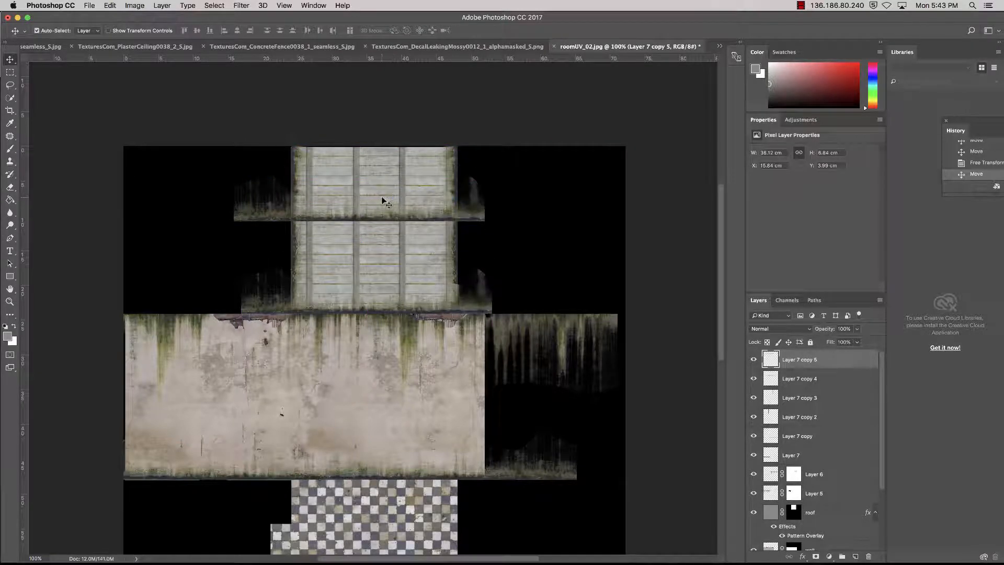
pyautogui.press('super+t')
pyautogui.rightClick(424, 203)
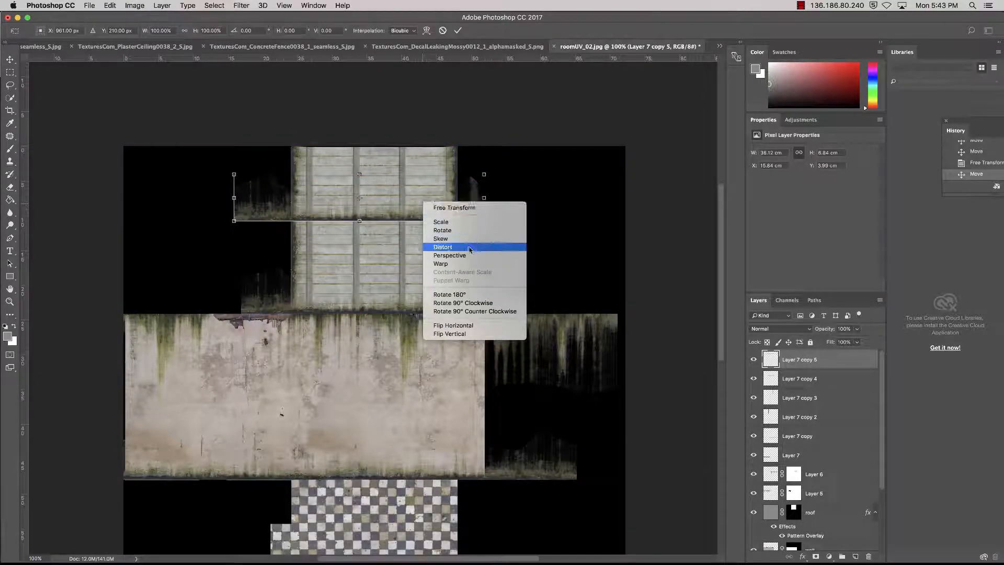
pyautogui.click(483, 336)
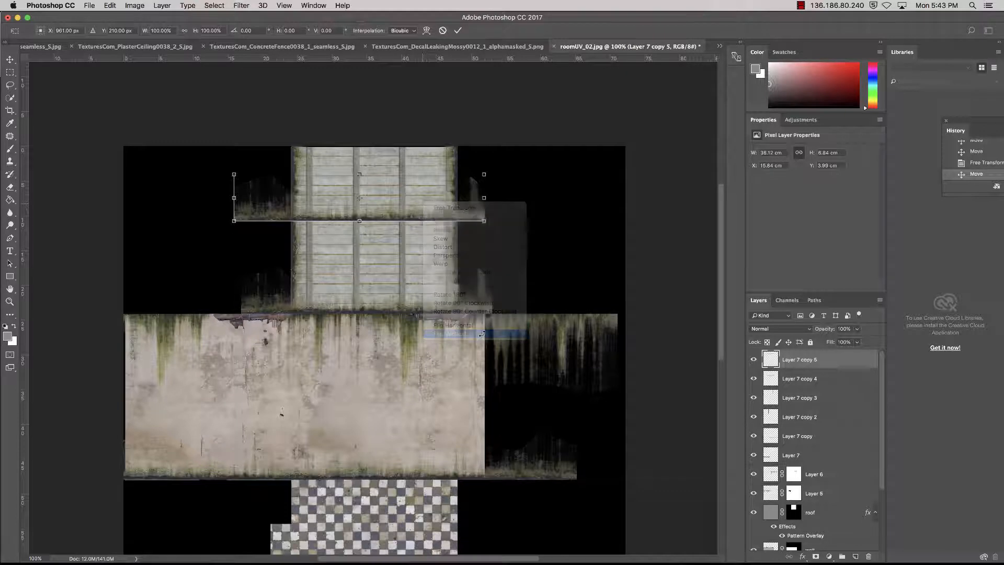
pyautogui.moveTo(390, 177); pyautogui.dragTo(424, 154)
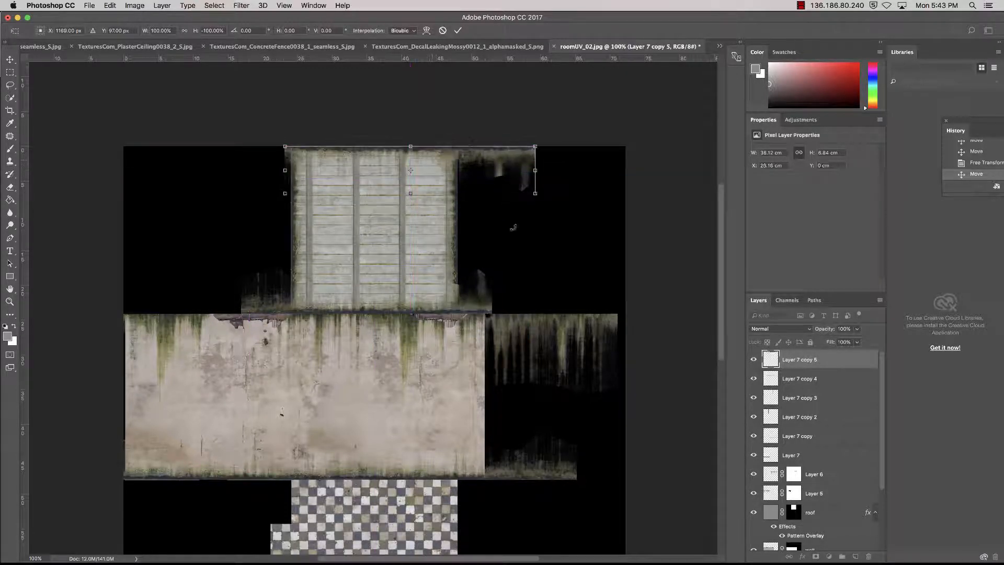
pyautogui.press('Return')
pyautogui.scroll(-5, 525, 222)
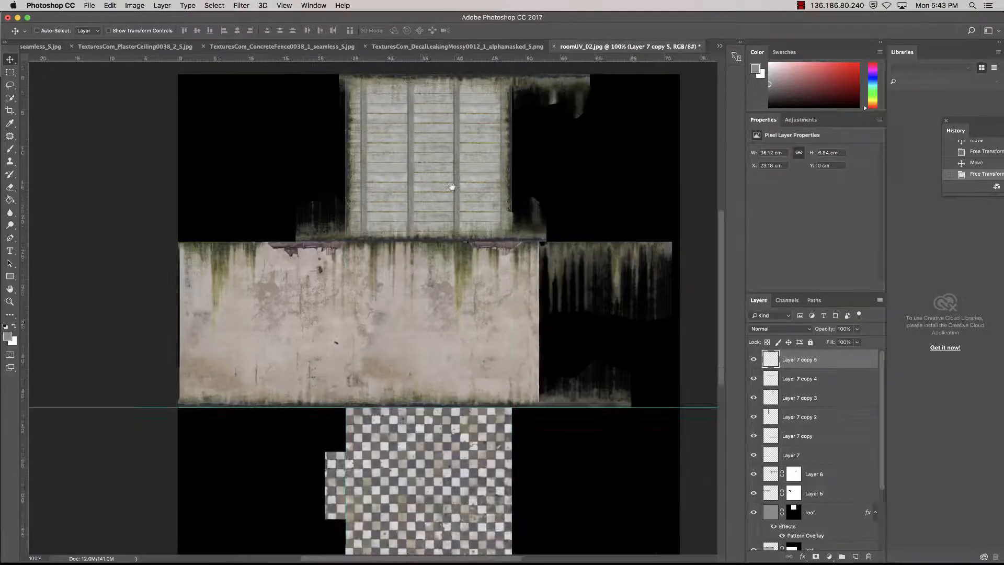
pyautogui.scroll(2, 393, 264)
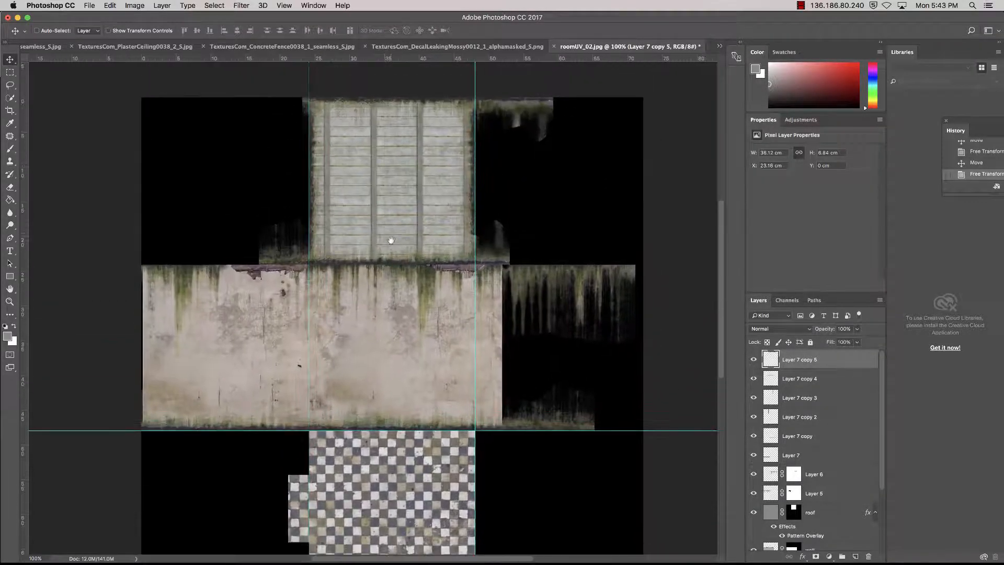
# Copy the roof's upper strip to the floor's upper edge, then flip another copy horizontally and vertically along the lower edge at X 24.13 cm, Y 65.41 cm
pyautogui.moveTo(407, 103); pyautogui.dragTo(397, 425)
pyautogui.hotkey('ctrl', 't')
pyautogui.rightClick(486, 422)
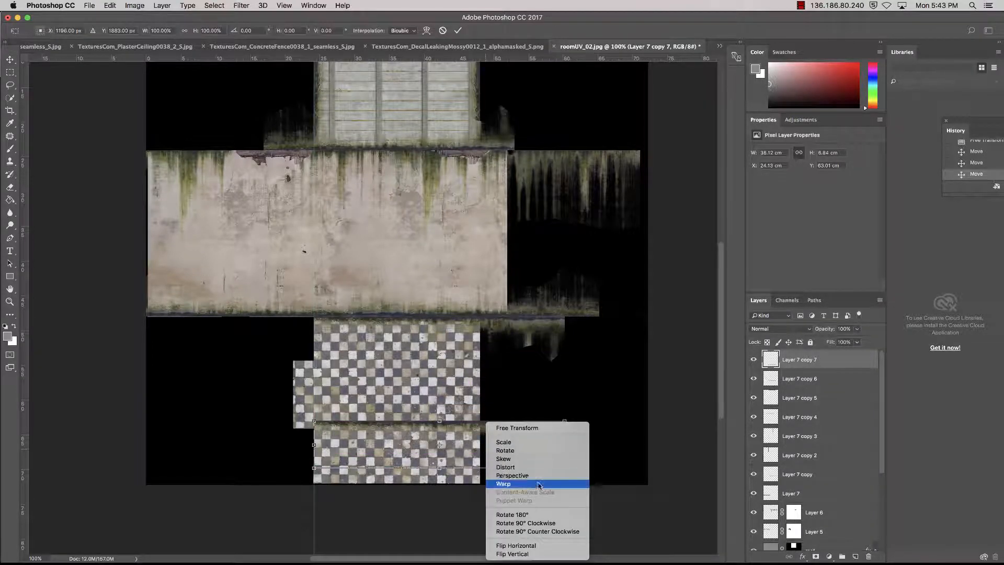
pyautogui.click(552, 546)
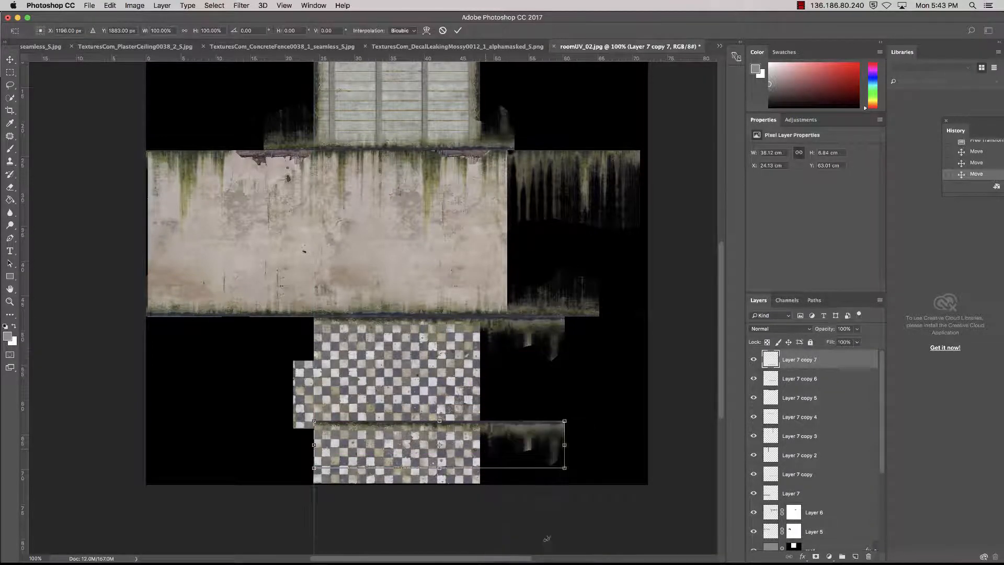
pyautogui.rightClick(493, 422)
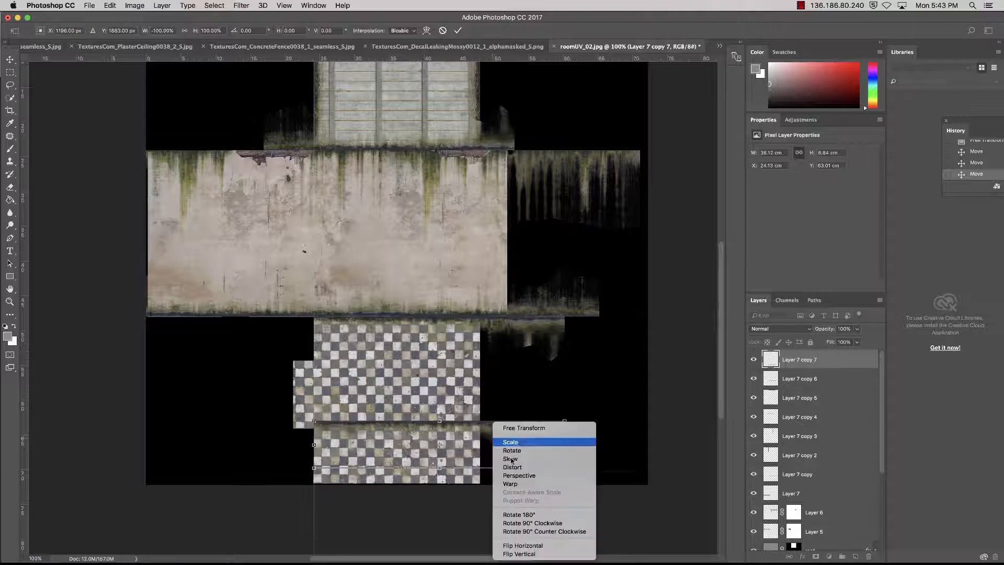
pyautogui.click(539, 553)
pyautogui.moveTo(484, 462); pyautogui.dragTo(484, 479)
pyautogui.press('Return')
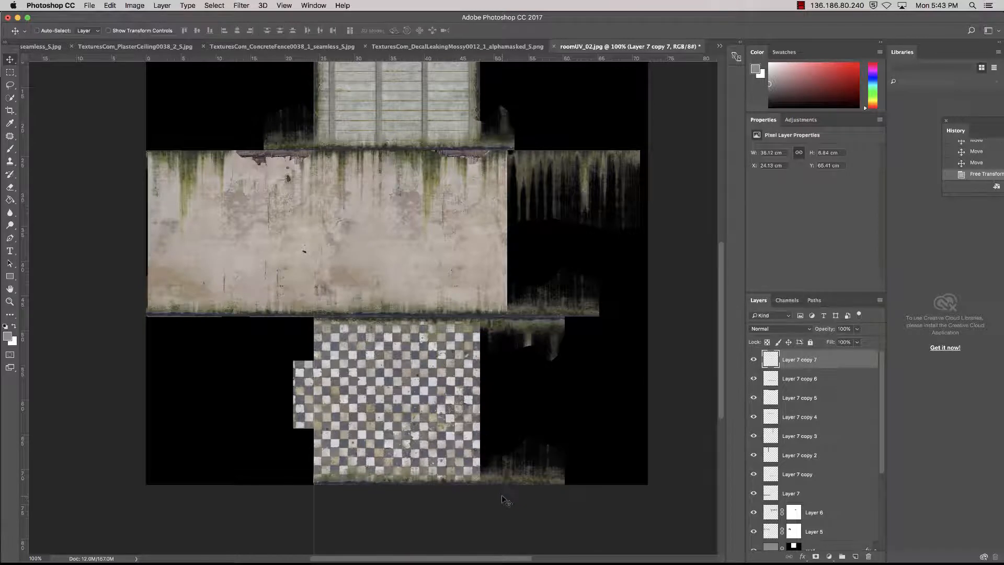
# Place a guide across the floor's middle, rotate a copy of the lower strip 90° along the floor's right edge, and duplicate it to the left
pyautogui.moveTo(220, 58); pyautogui.dragTo(272, 401)
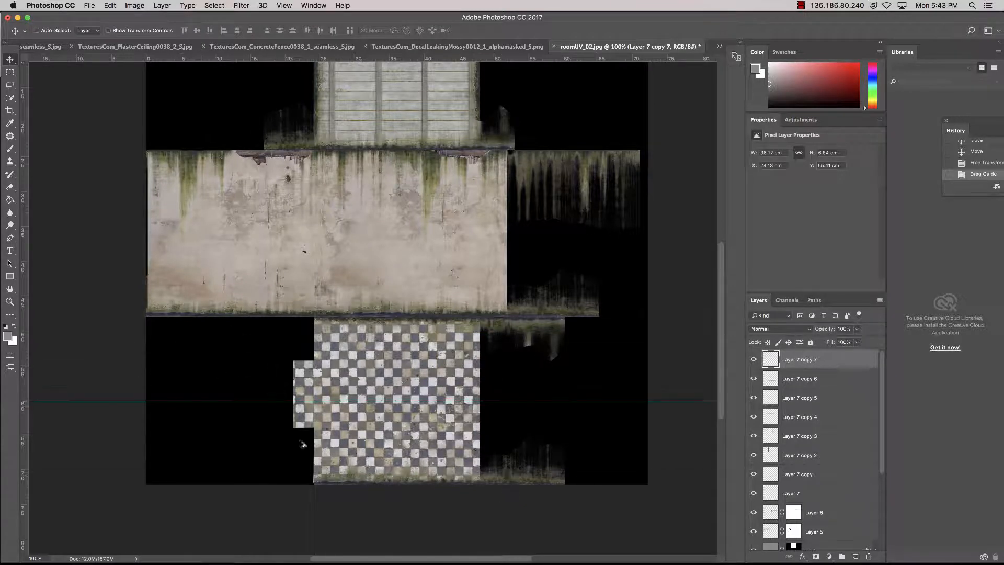
pyautogui.keyDown('alt'); pyautogui.moveTo(444, 478); pyautogui.dragTo(353, 383); pyautogui.keyUp('alt')
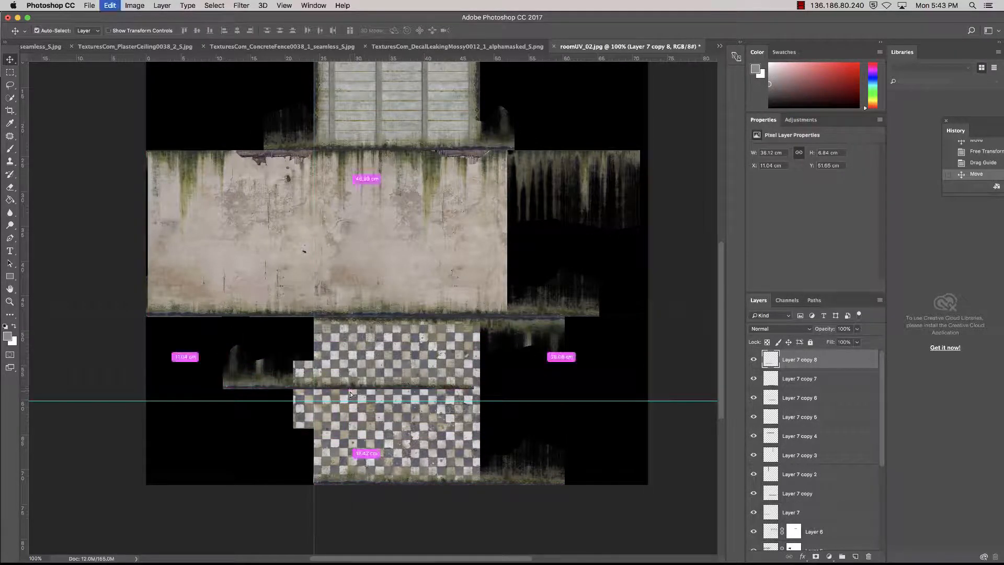
pyautogui.press('super+t')
pyautogui.moveTo(467, 399); pyautogui.dragTo(389, 267)
pyautogui.moveTo(368, 370); pyautogui.dragTo(313, 438)
pyautogui.press('Return')
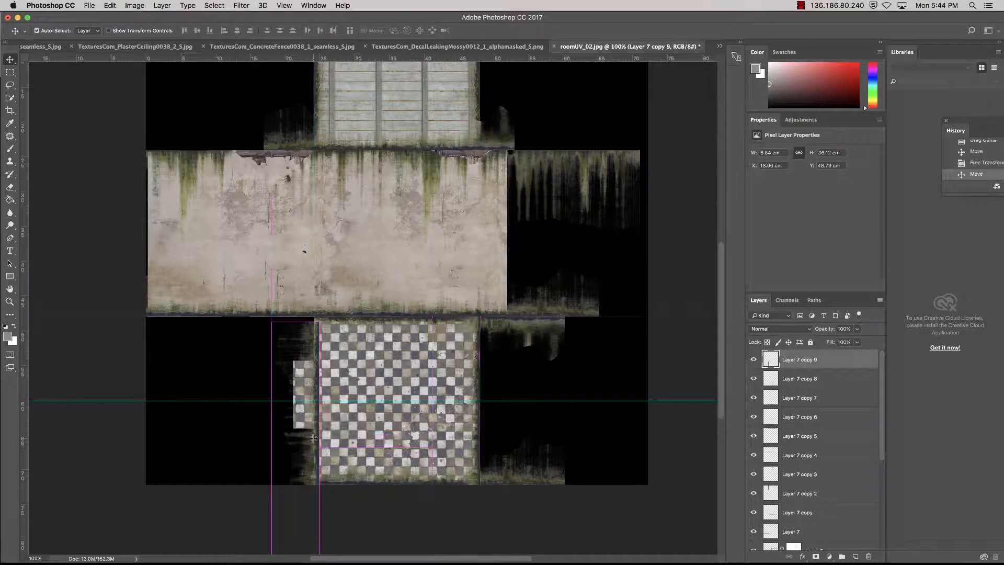
# Rotate the copied vertical strip 180° and align it with the left edge of the floor's side extension at X 20.64 cm, Y 49.32 cm
pyautogui.hotkey('ctrl', 't')
pyautogui.moveTo(335, 352); pyautogui.dragTo(257, 530)
pyautogui.moveTo(279, 448); pyautogui.dragTo(294, 444)
pyautogui.press('Return')
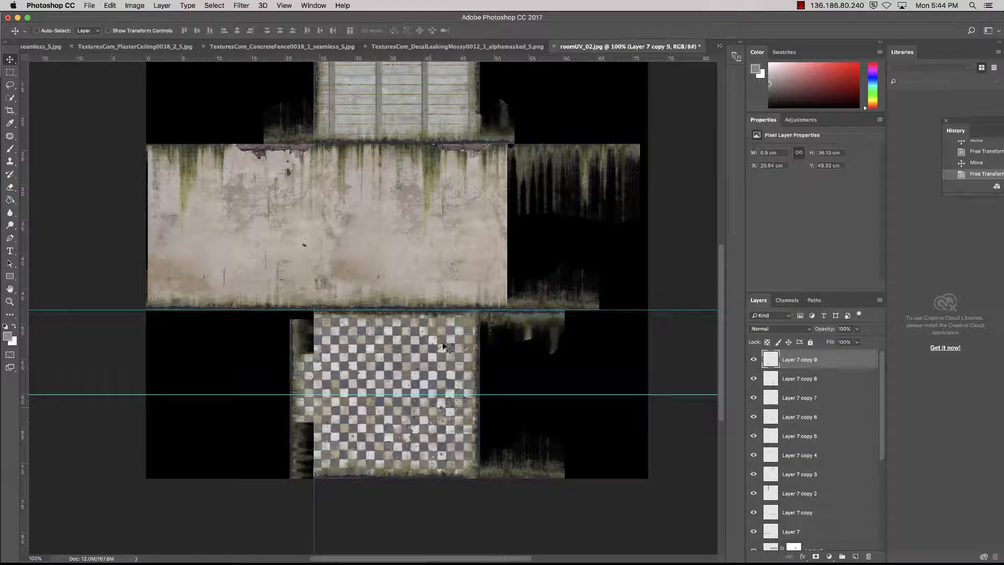
# Turn off the display of guides and other extras
pyautogui.moveTo(293, 393); pyautogui.dragTo(335, 398)
pyautogui.click(283, 5)
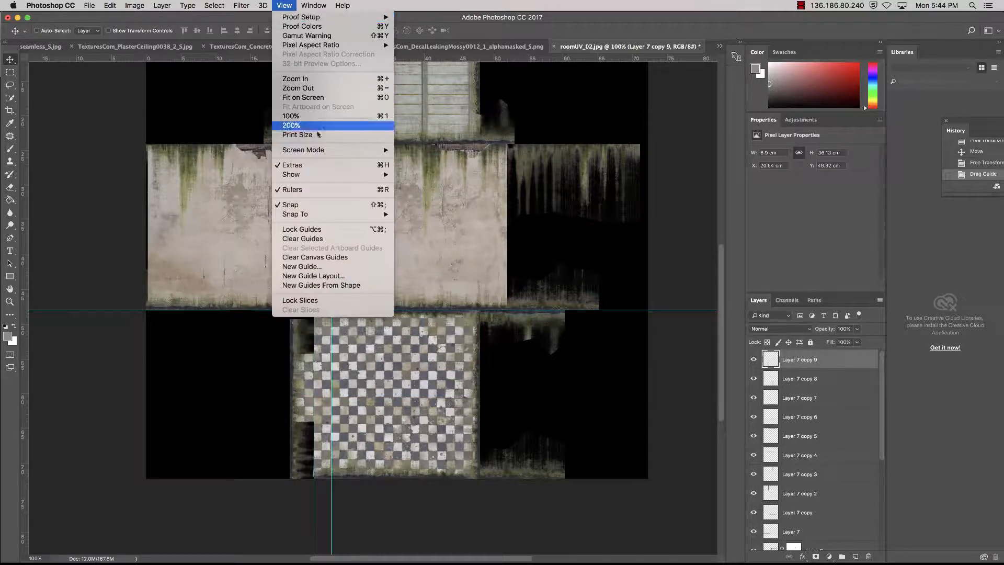
pyautogui.click(322, 165)
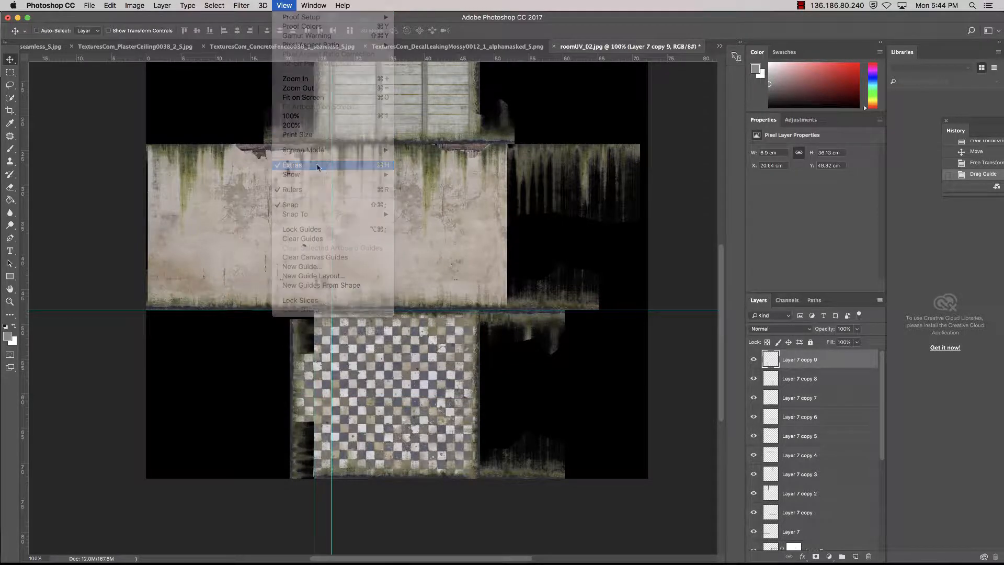
# Rotate copies of the strip to horizontal along the floor extension's upper and lower edges, the lower one at X -11.96 cm, Y 57.5 cm
pyautogui.moveTo(298, 457); pyautogui.dragTo(365, 428)
pyautogui.hotkey('ctrl', 't')
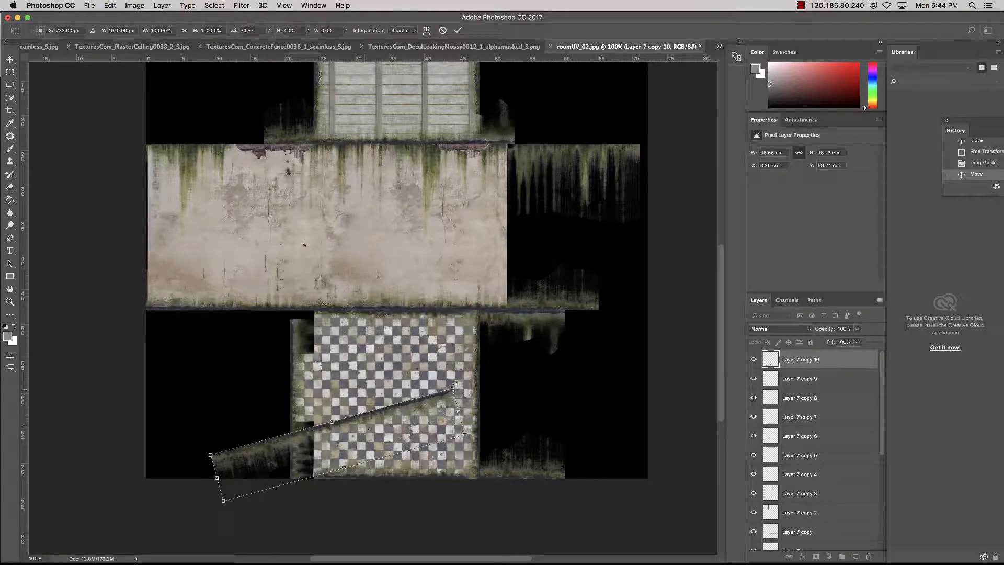
pyautogui.moveTo(456, 384); pyautogui.dragTo(183, 410)
pyautogui.press('Return')
pyautogui.press('super+t')
pyautogui.press('Return')
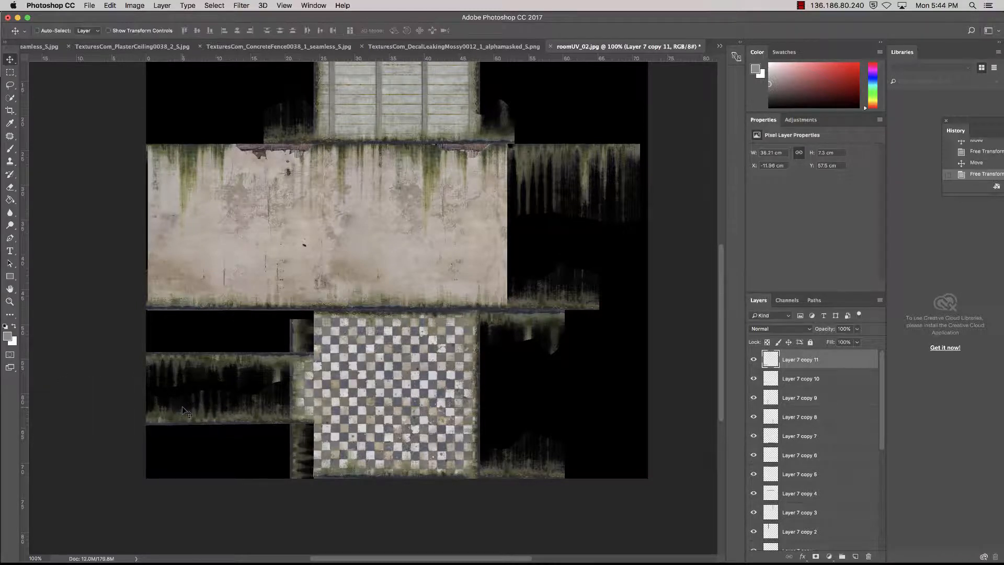
# Duplicate the extension's lower strip, rotate it to vertical and align it with the main floor's left edge at X 24.02 cm, Y 39.41 cm
pyautogui.keyDown('alt'); pyautogui.moveTo(263, 411); pyautogui.dragTo(366, 511); pyautogui.keyUp('alt')
pyautogui.hotkey('ctrl', 't')
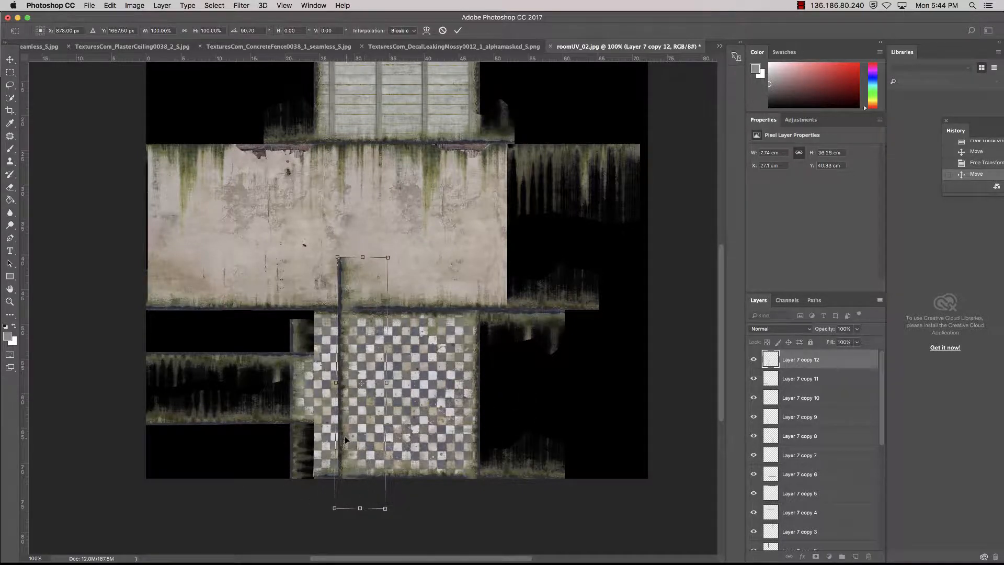
pyautogui.moveTo(344, 436); pyautogui.dragTo(407, 407)
pyautogui.press('Return')
# Add a layer mask to the floor's left strip and brush out its parts over the wall and across the opening to the side extension
pyautogui.press('super+plus')
pyautogui.press('super+plus')
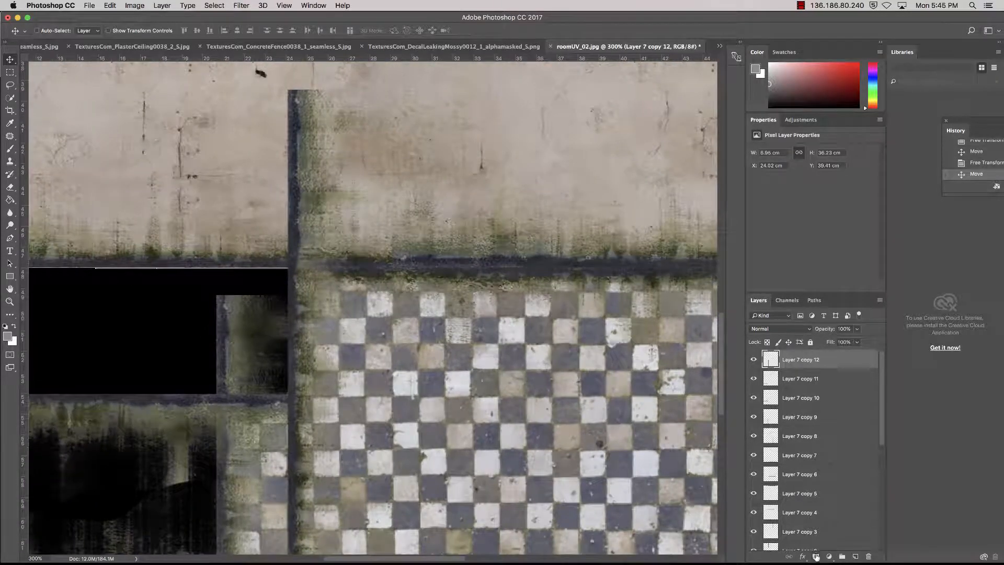
pyautogui.click(816, 556)
pyautogui.moveTo(371, 291); pyautogui.dragTo(472, 385)
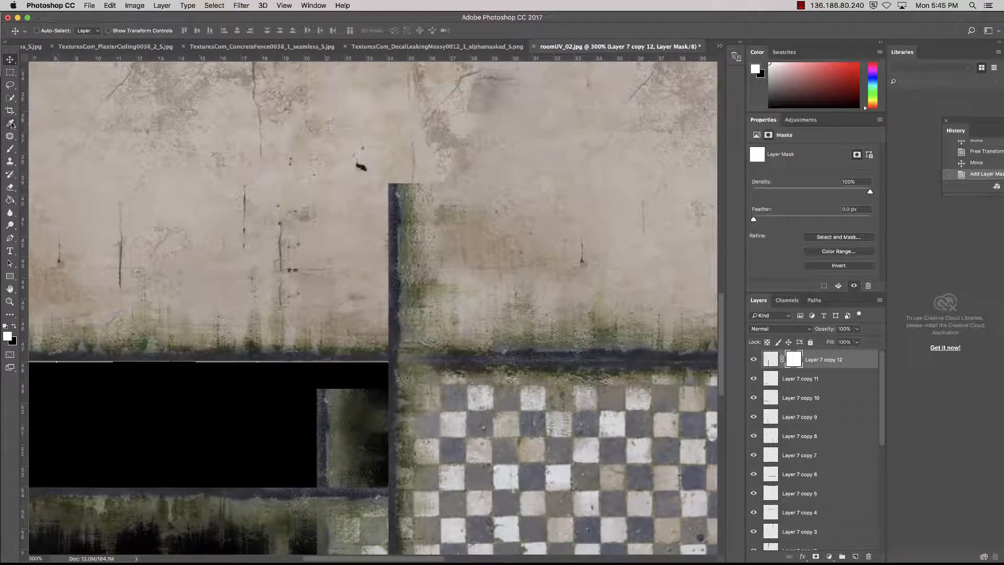
pyautogui.click(11, 152)
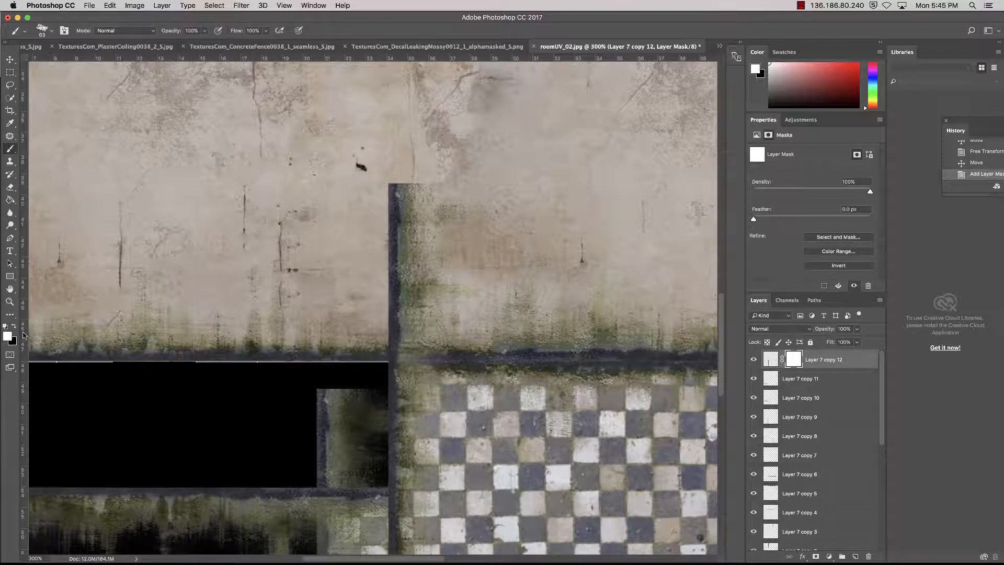
pyautogui.click(14, 327)
pyautogui.moveTo(431, 209)
pyautogui.mouseDown()
pyautogui.moveTo(406, 211)
pyautogui.moveTo(397, 199)
pyautogui.moveTo(409, 324)
pyautogui.moveTo(401, 331)
pyautogui.moveTo(413, 332)
pyautogui.moveTo(392, 355)
pyautogui.moveTo(414, 356)
pyautogui.moveTo(439, 325)
pyautogui.moveTo(369, 341)
pyautogui.moveTo(392, 346)
pyautogui.moveTo(422, 195)
pyautogui.moveTo(398, 284)
pyautogui.moveTo(404, 184)
pyautogui.mouseUp()
pyautogui.press('super+z')
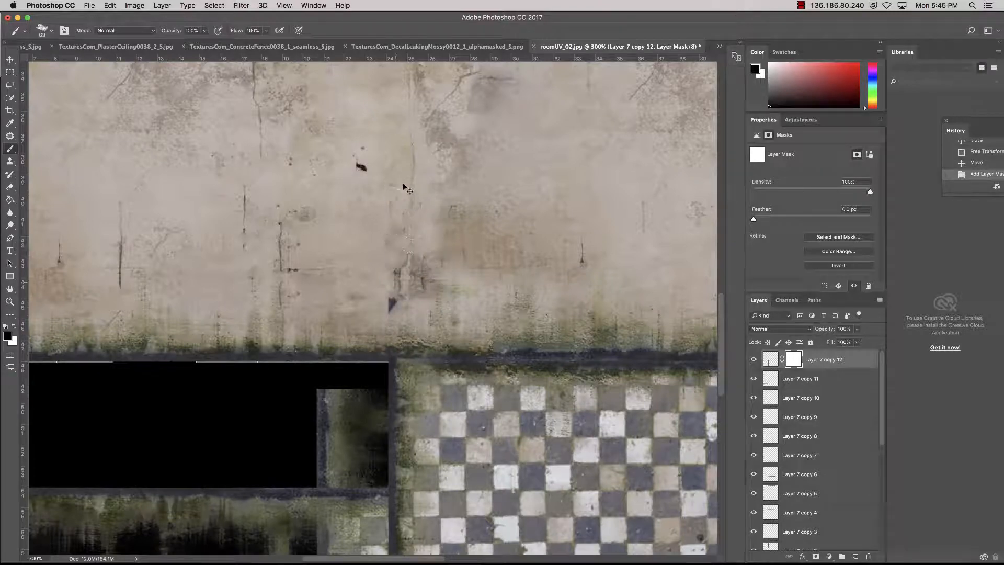
pyautogui.moveTo(393, 306); pyautogui.dragTo(390, 306)
pyautogui.scroll(-10, 382, 287)
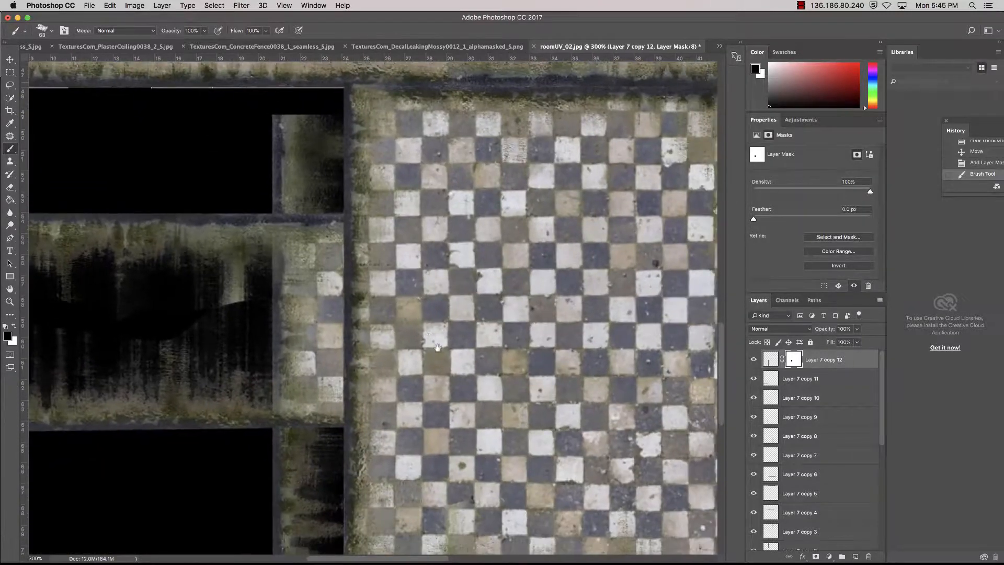
pyautogui.moveTo(370, 269)
pyautogui.mouseDown()
pyautogui.moveTo(366, 230)
pyautogui.moveTo(353, 235)
pyautogui.moveTo(342, 305)
pyautogui.moveTo(356, 420)
pyautogui.mouseUp()
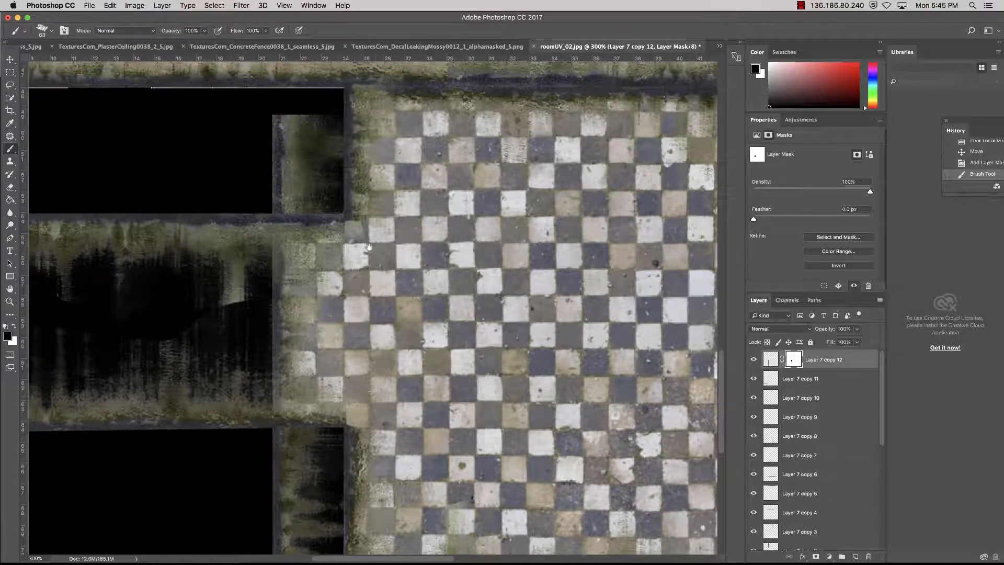
# Inspect the grime borders along the floor's lower and right edges and the layout as a whole
pyautogui.scroll(-8, 451, 330)
pyautogui.scroll(5, 452, 330)
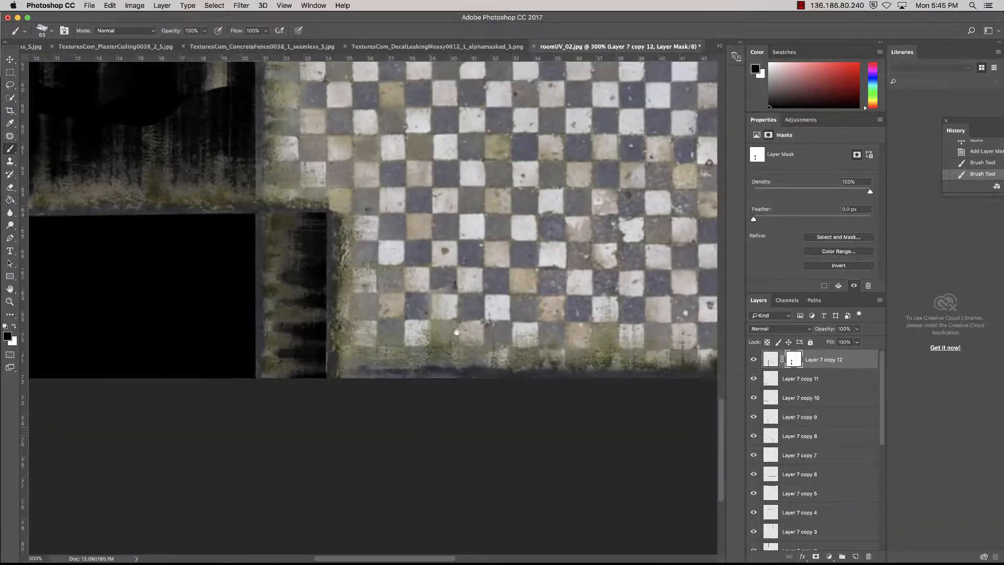
pyautogui.hscroll(7, 440, 324)
pyautogui.moveTo(498, 306)
pyautogui.mouseDown()
pyautogui.moveTo(383, 303)
pyautogui.moveTo(348, 285)
pyautogui.mouseUp()
pyautogui.moveTo(454, 320); pyautogui.dragTo(330, 315)
pyautogui.moveTo(397, 276); pyautogui.dragTo(501, 315)
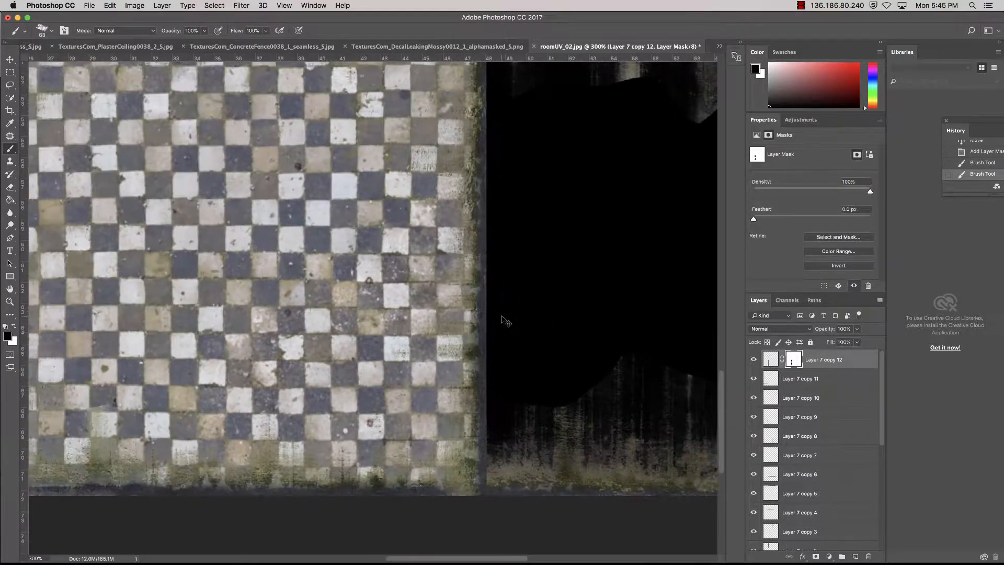
pyautogui.press('super+minus')
pyautogui.press('super+minus')
pyautogui.press('super+minus')
pyautogui.press('super+minus')
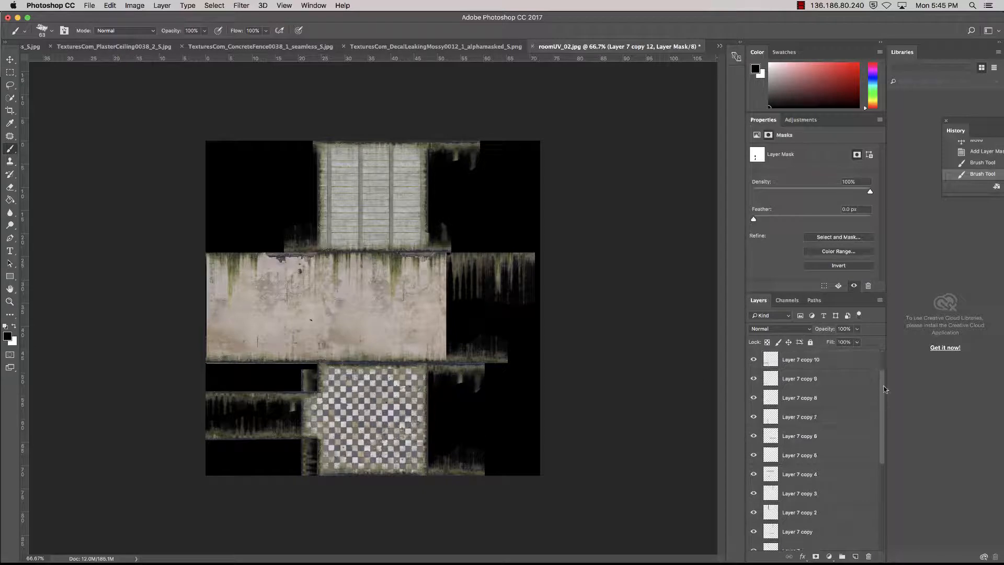
# Group all layers from Layer 7 copy 12 down to the one directly above the roof layer and name the group overlay
pyautogui.click(776, 357)
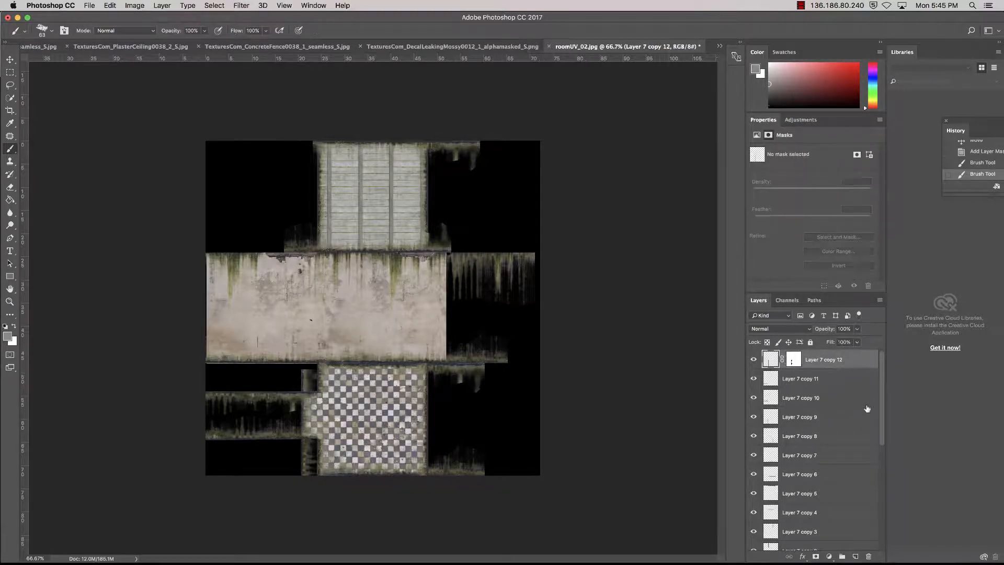
pyautogui.moveTo(884, 408); pyautogui.dragTo(881, 447)
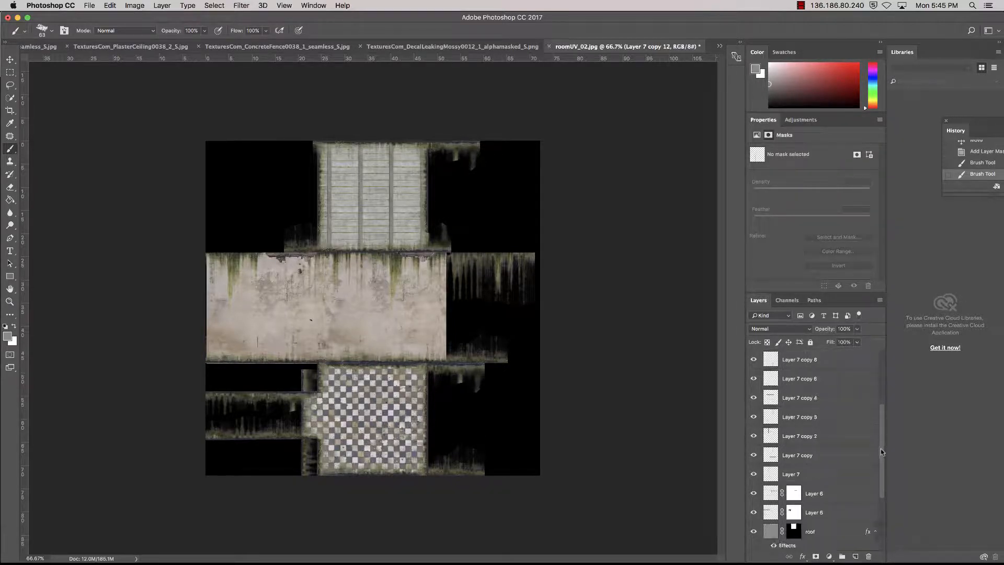
pyautogui.keyDown('shift'); pyautogui.click(839, 515); pyautogui.keyUp('shift')
pyautogui.click(842, 556)
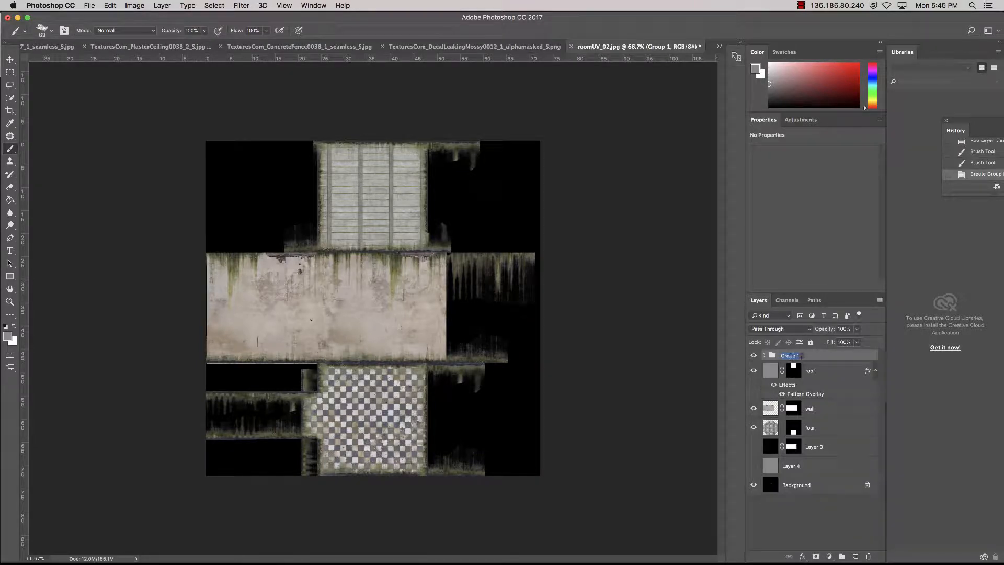
pyautogui.write('c')
pyautogui.write('verlay')
pyautogui.press('Return')
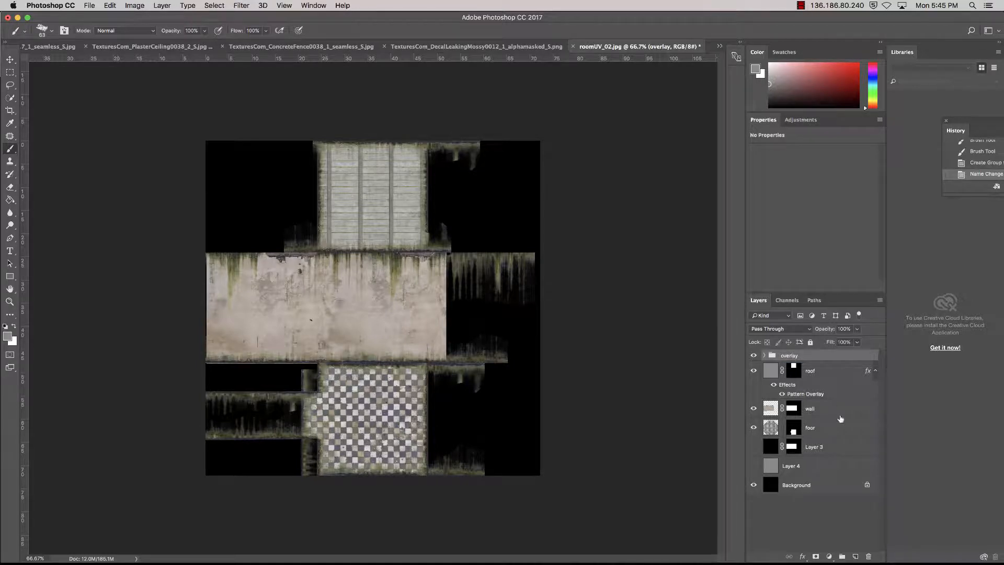
# Select the Background layer and hide every layer and group above it so only the UV outlines show
pyautogui.click(823, 520)
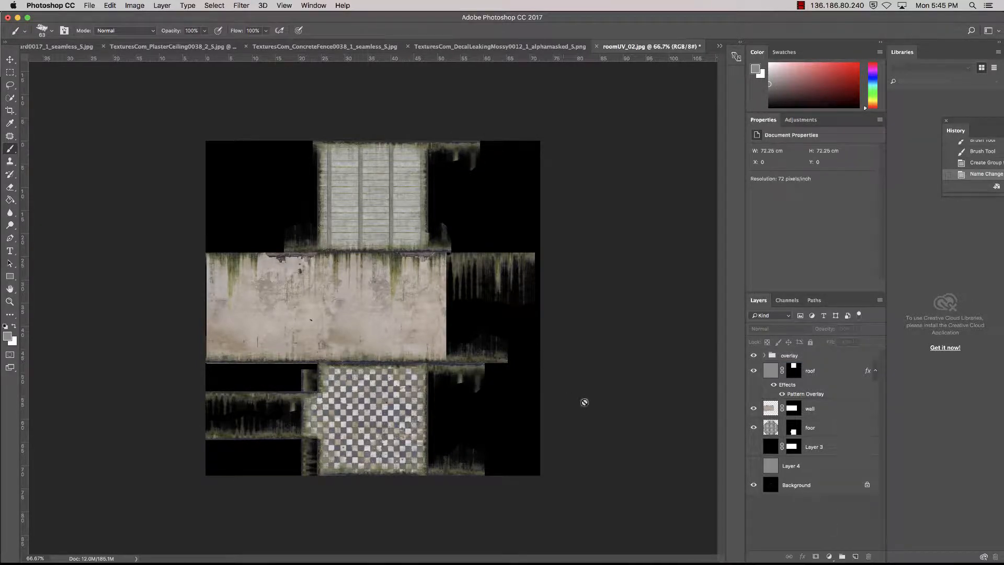
pyautogui.click(832, 488)
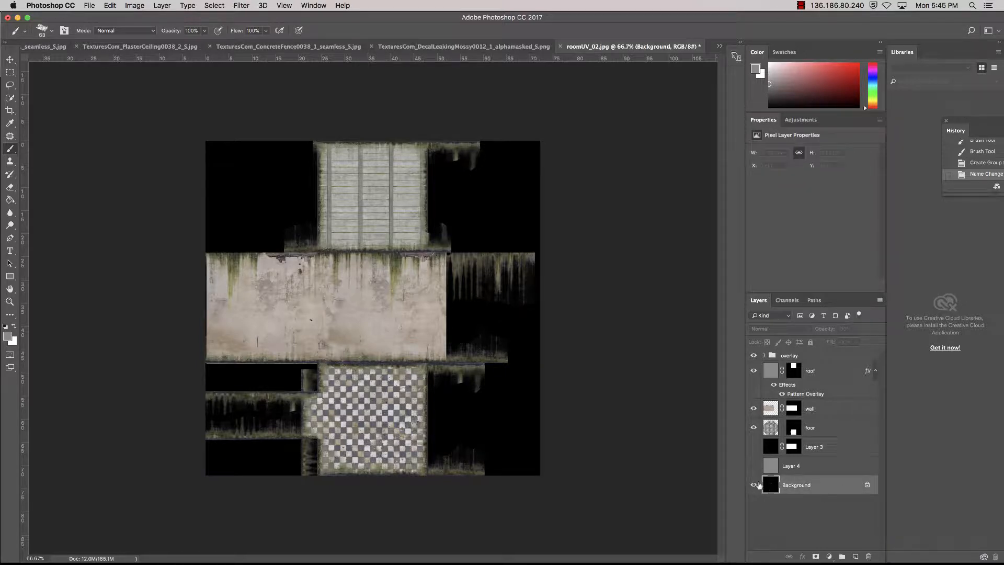
pyautogui.moveTo(755, 428); pyautogui.dragTo(753, 370)
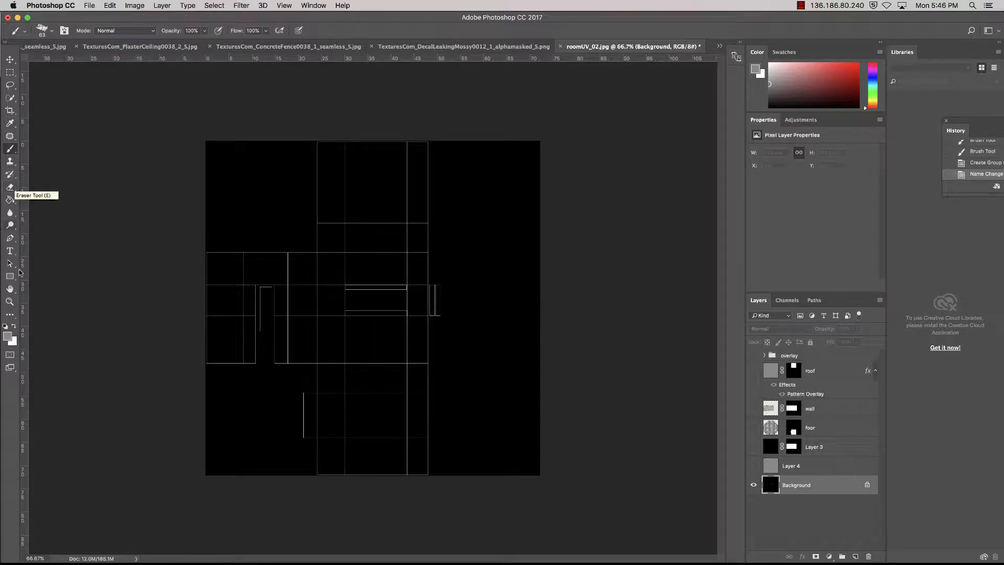
# Select the black area outside the UV outlines with the Magic Wand and add the rectangle in the middle of the wall
pyautogui.click(12, 99)
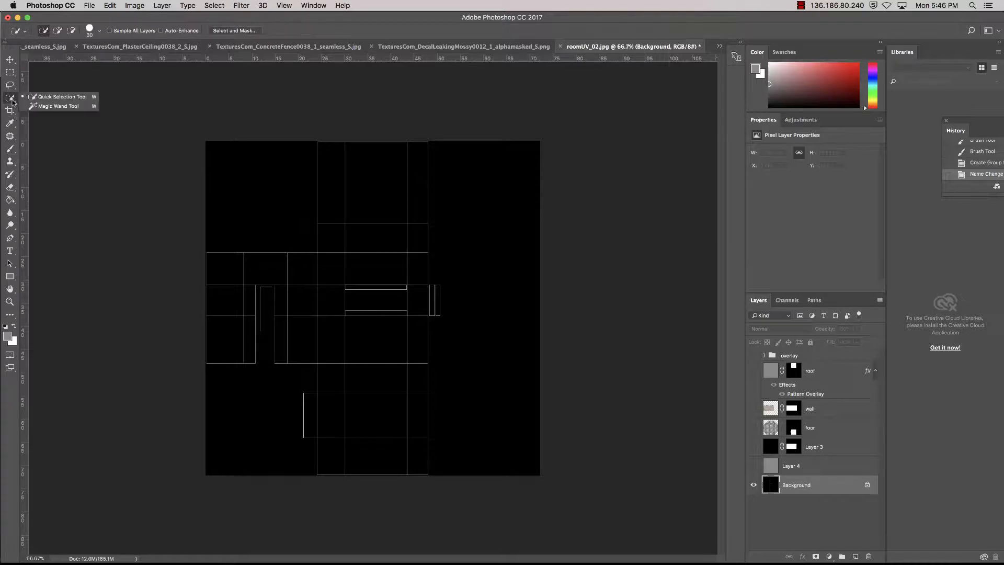
pyautogui.click(55, 106)
pyautogui.click(294, 179)
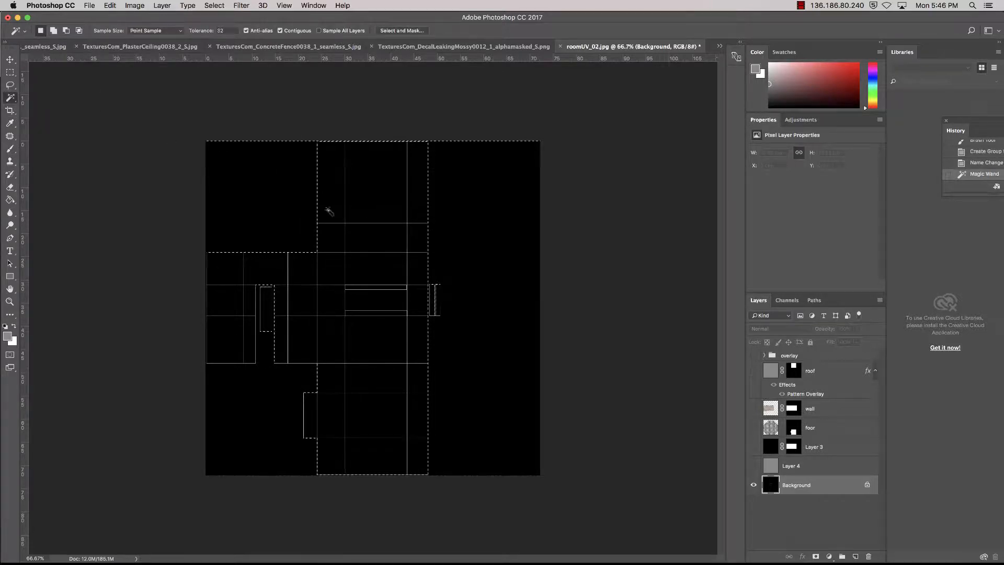
pyautogui.keyDown('shift'); pyautogui.click(384, 306); pyautogui.keyUp('shift')
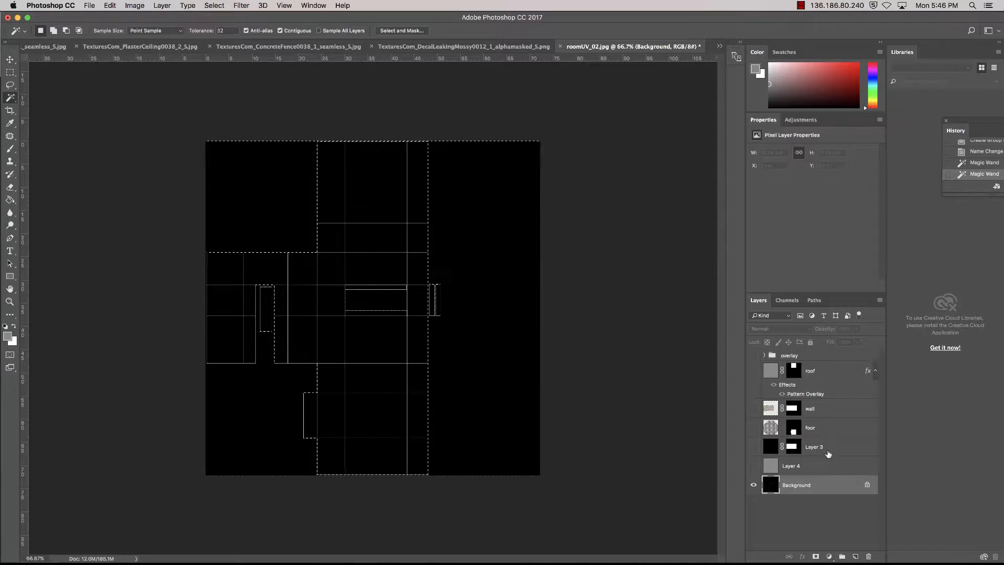
# Create a new layer above the overlay group and give it a layer mask from the selection
pyautogui.click(827, 356)
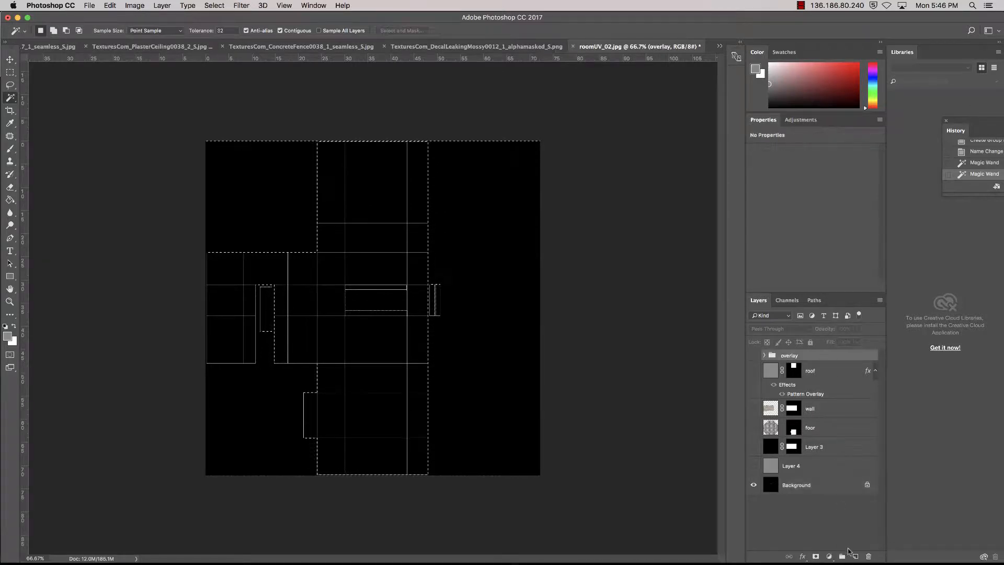
pyautogui.click(856, 556)
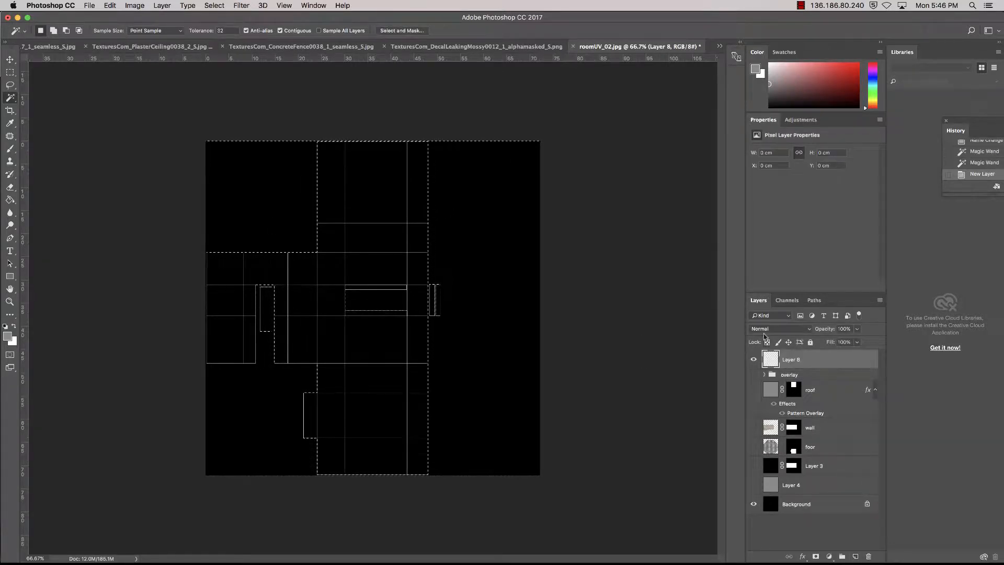
pyautogui.click(816, 556)
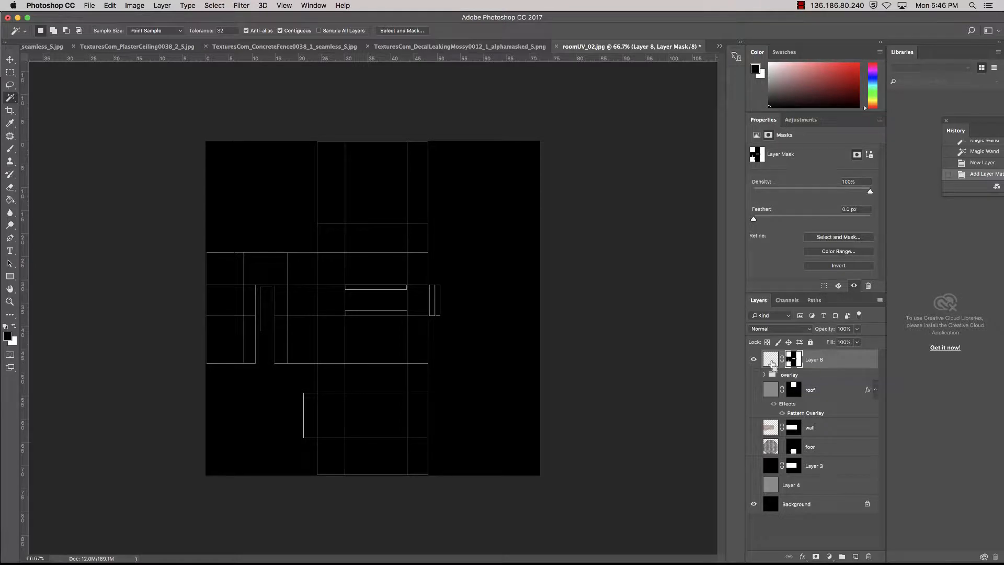
# Fill the new masked Layer 8 with solid black so it covers the areas outside the UV outlines
pyautogui.press('super+i')
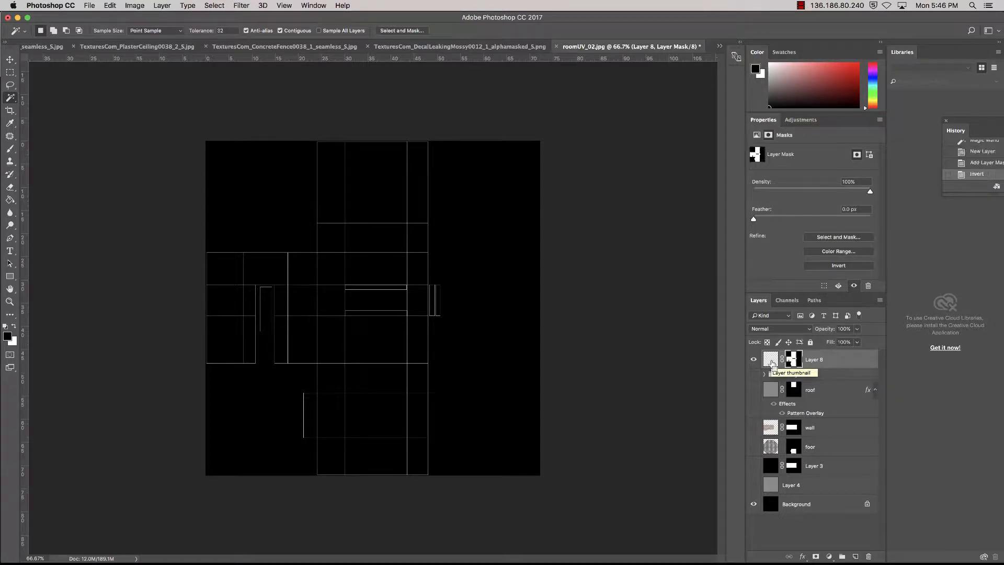
pyautogui.press('super+z')
pyautogui.press('g')
pyautogui.click(773, 363)
pyautogui.click(471, 258)
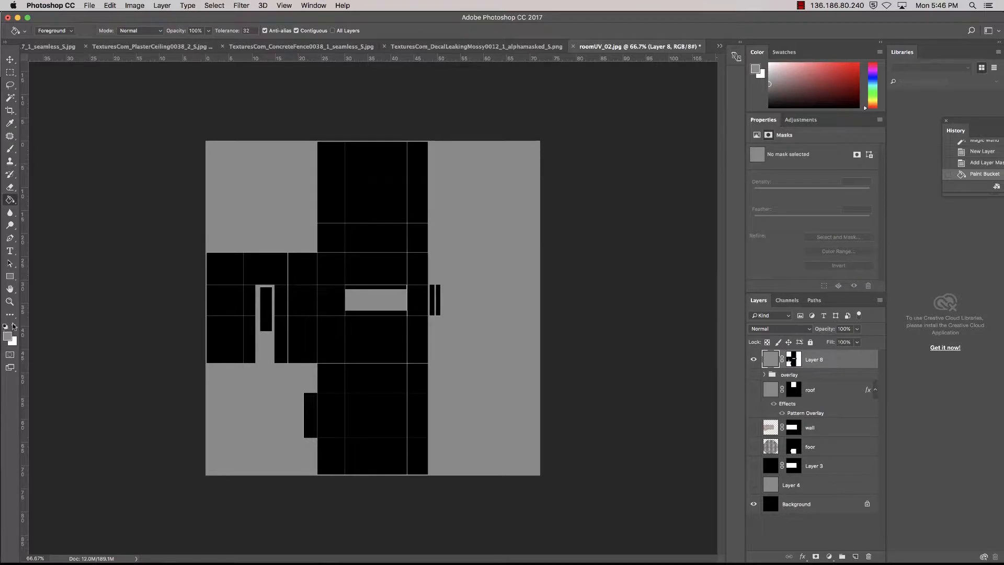
pyautogui.press('d')
pyautogui.click(263, 227)
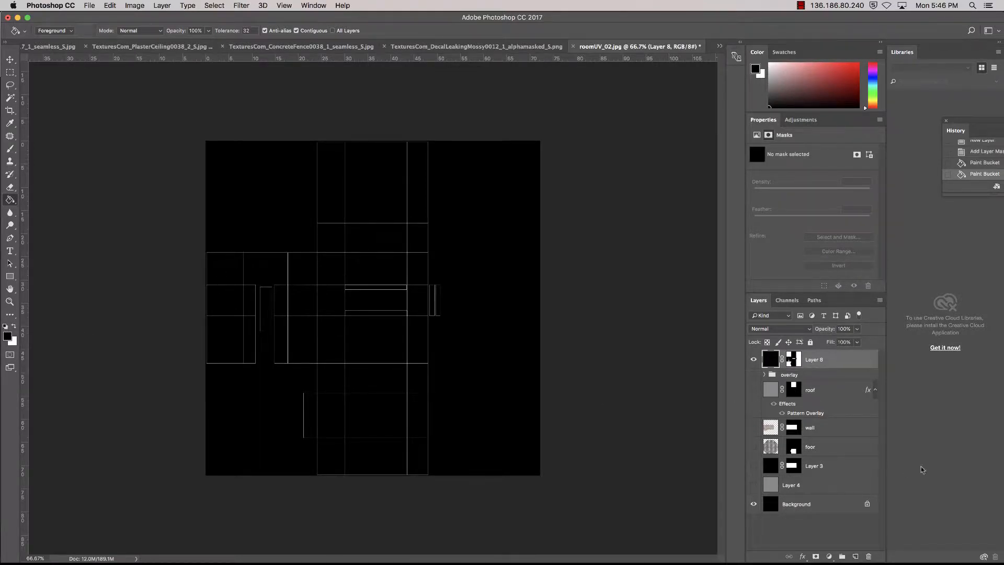
# Hide the Background layer and show the floor, wall and roof layers and the overlay group
pyautogui.click(754, 504)
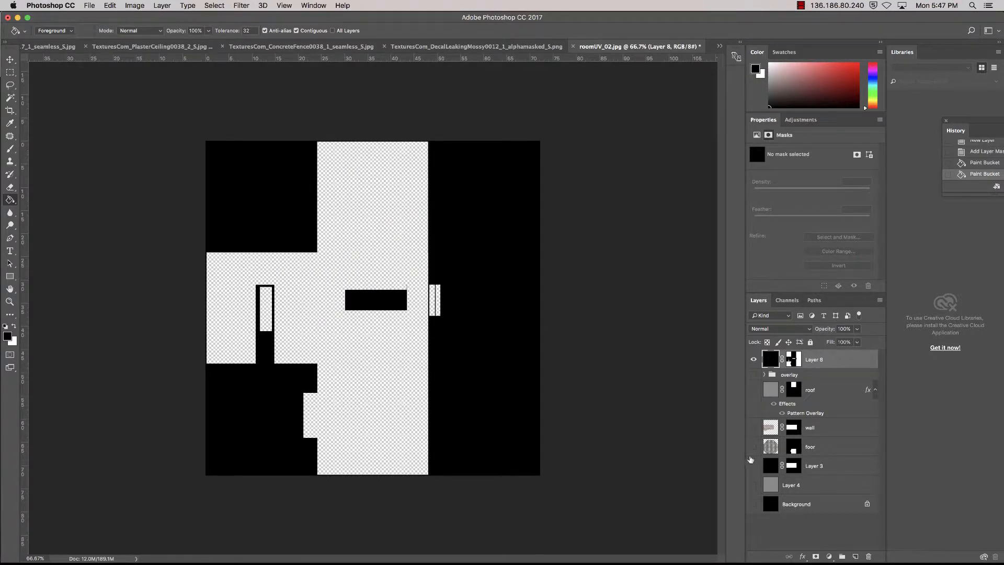
pyautogui.click(754, 448)
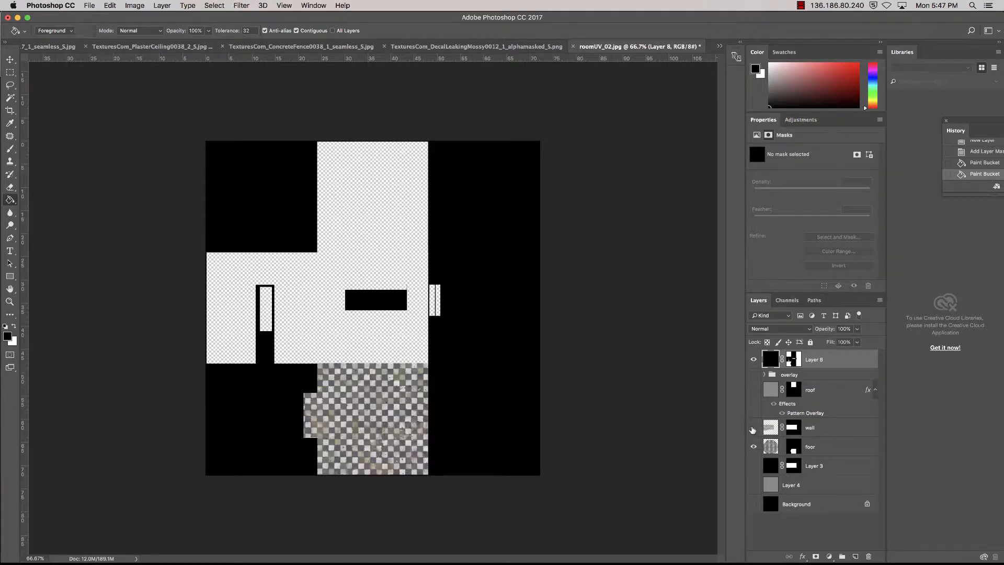
pyautogui.click(754, 428)
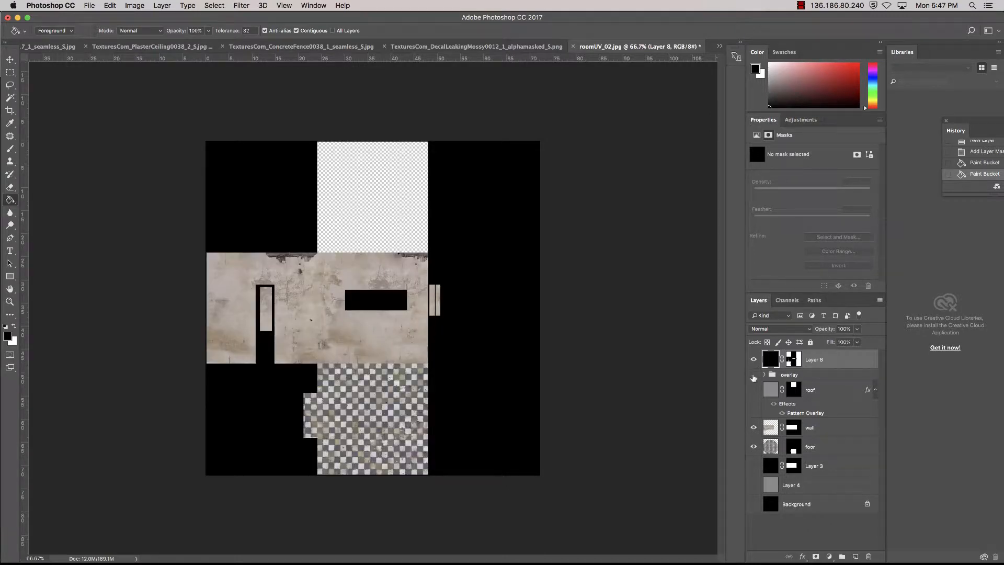
pyautogui.click(754, 390)
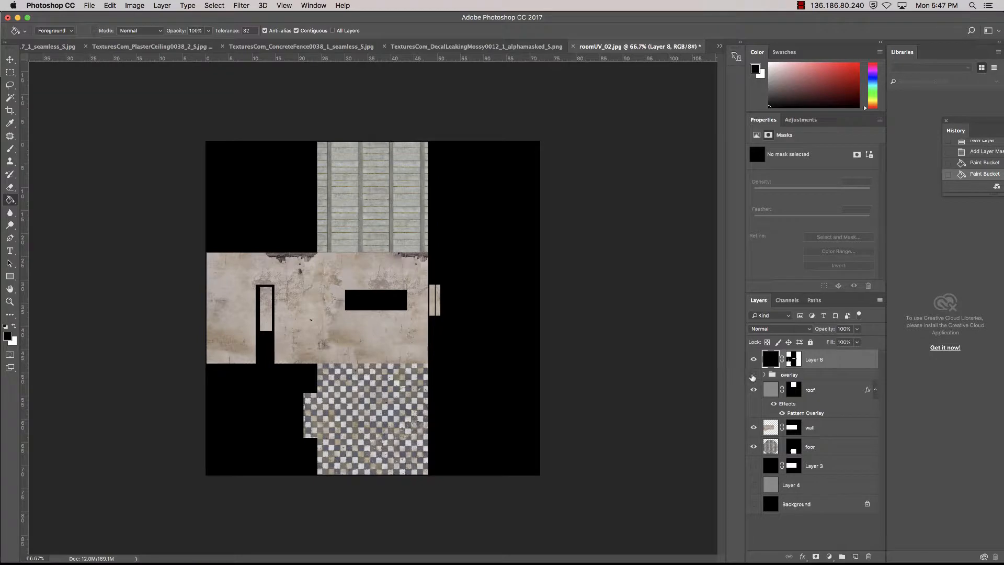
pyautogui.click(753, 375)
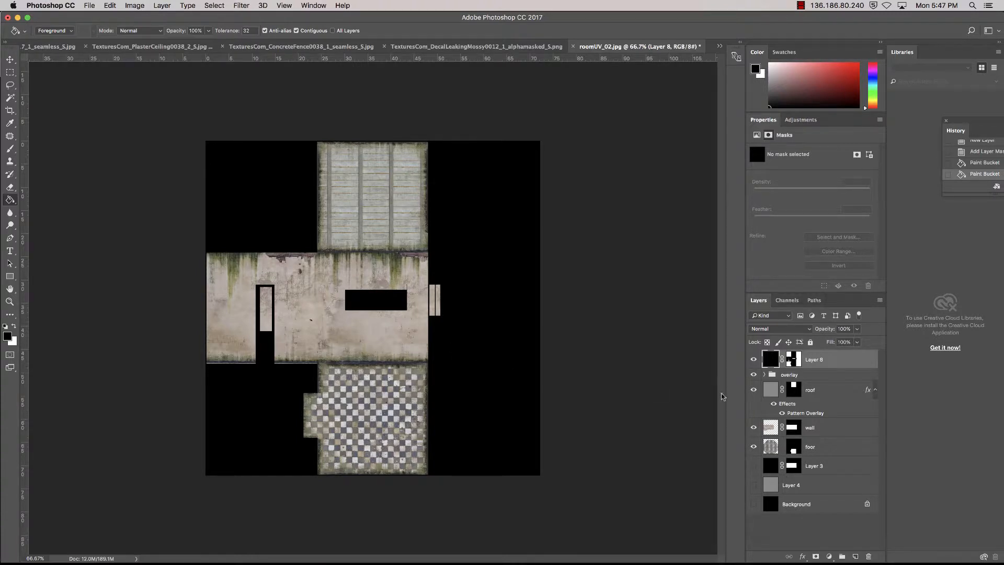
# Save the document with its layers in Photoshop format as roomUV_02.psd in the images folder
pyautogui.click(89, 6)
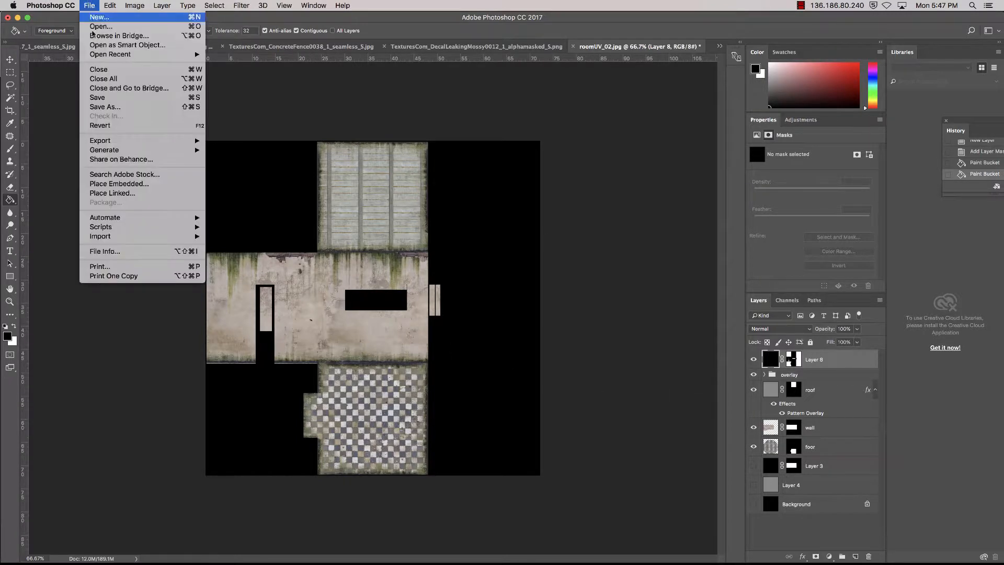
pyautogui.click(137, 109)
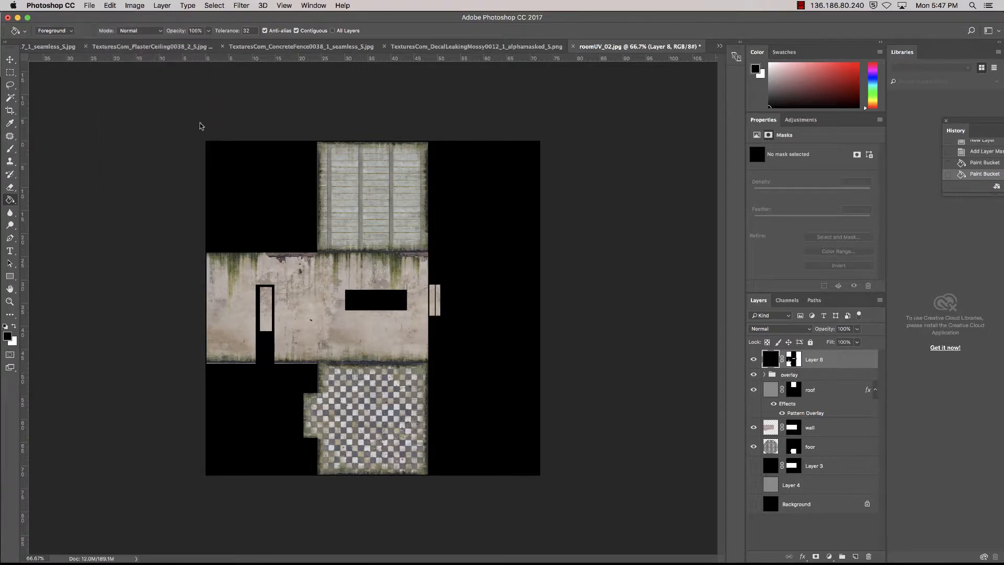
pyautogui.click(493, 160)
pyautogui.click(583, 140)
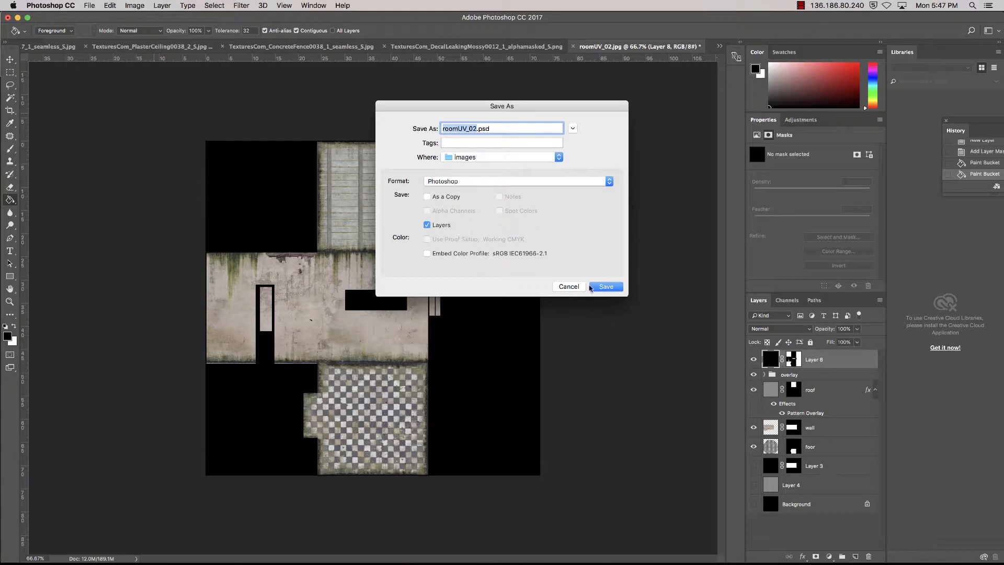
pyautogui.click(602, 287)
pyautogui.click(623, 241)
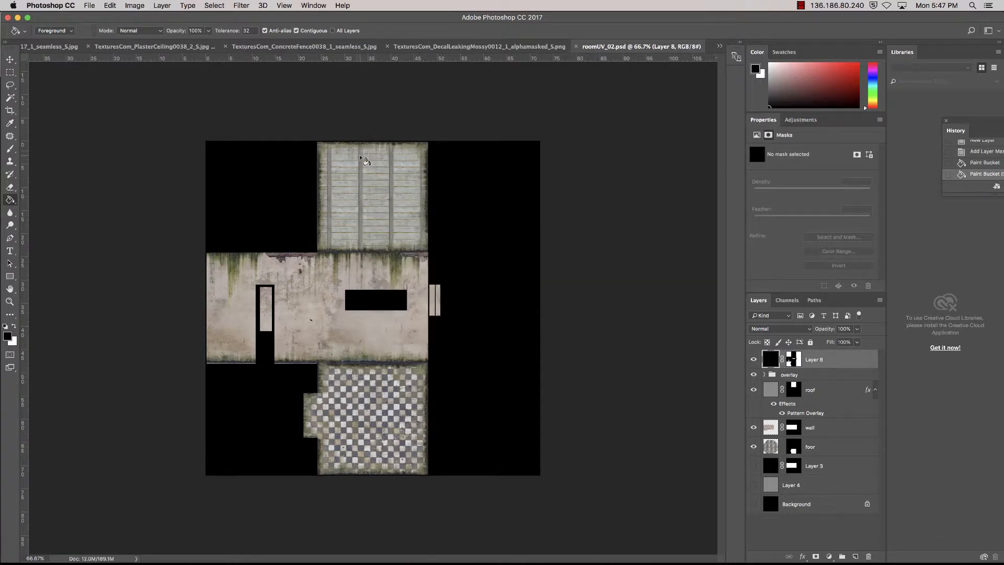
# Set up another save of the texture as a TIFF copy without layers
pyautogui.click(90, 6)
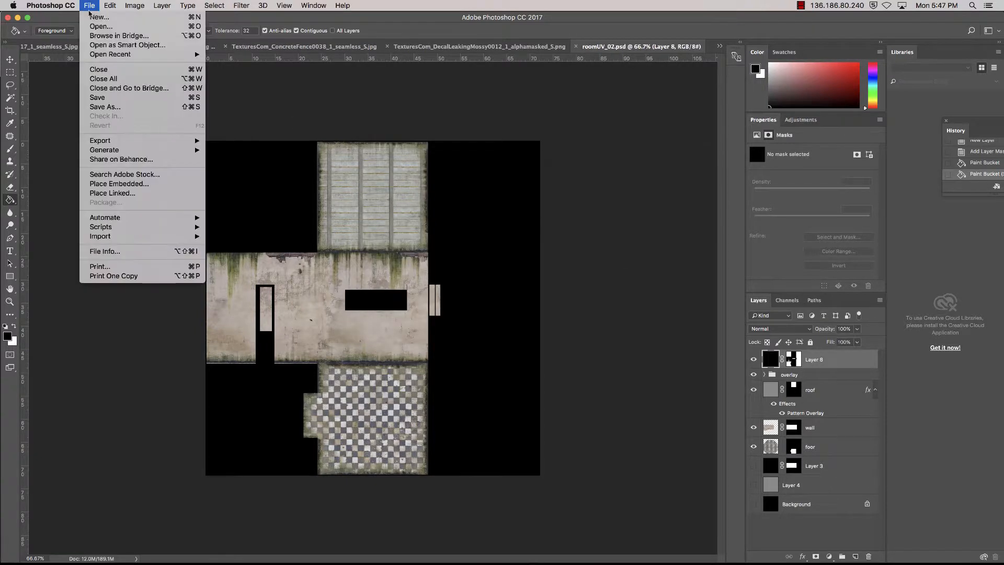
pyautogui.click(130, 108)
pyautogui.click(476, 181)
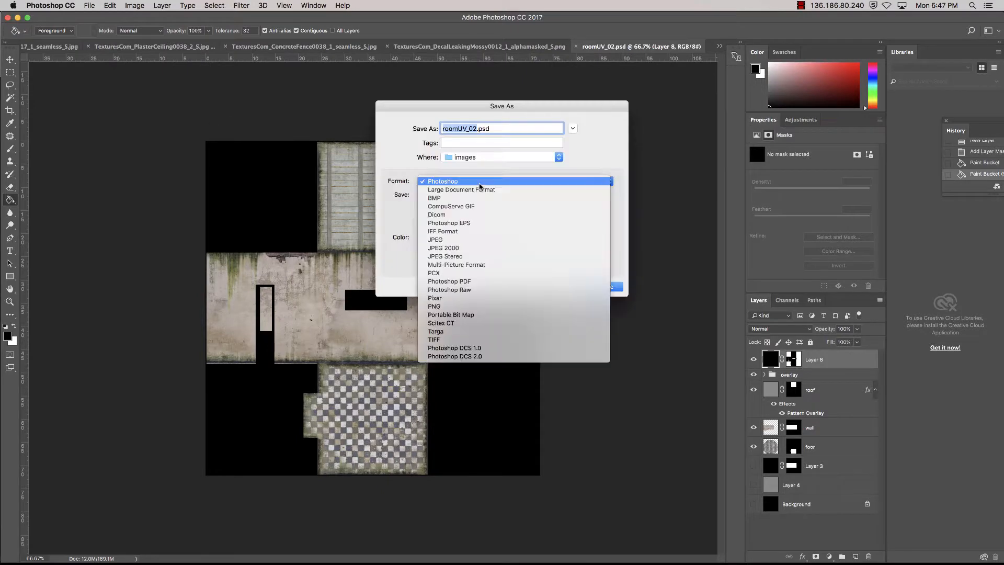
pyautogui.click(517, 337)
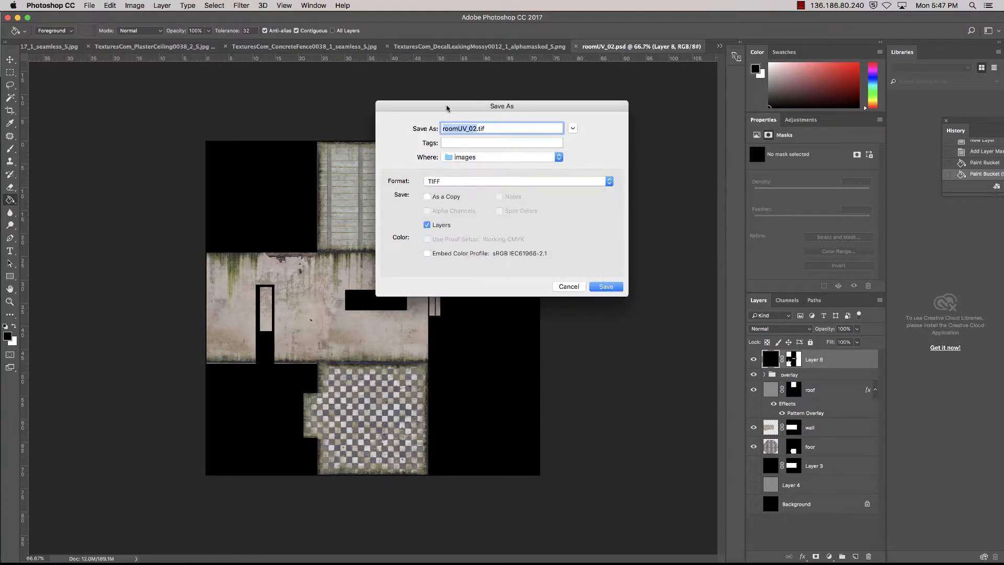
pyautogui.moveTo(490, 105); pyautogui.dragTo(547, 82)
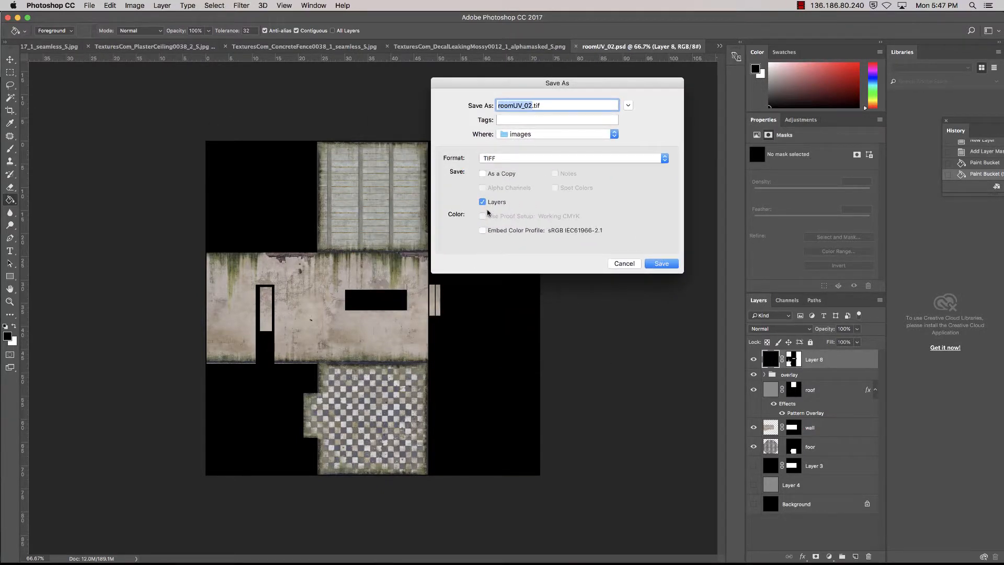
pyautogui.click(483, 203)
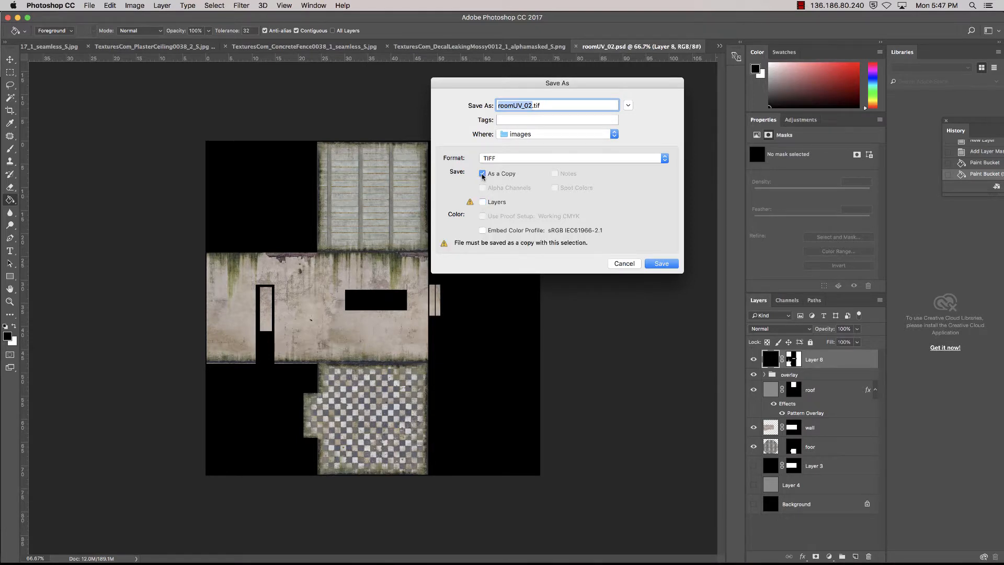
pyautogui.click(482, 174)
pyautogui.click(483, 203)
# Choose the project's sourceimages folder for the TIFF copy and shorten its file name
pyautogui.click(515, 135)
pyautogui.click(657, 126)
pyautogui.click(629, 105)
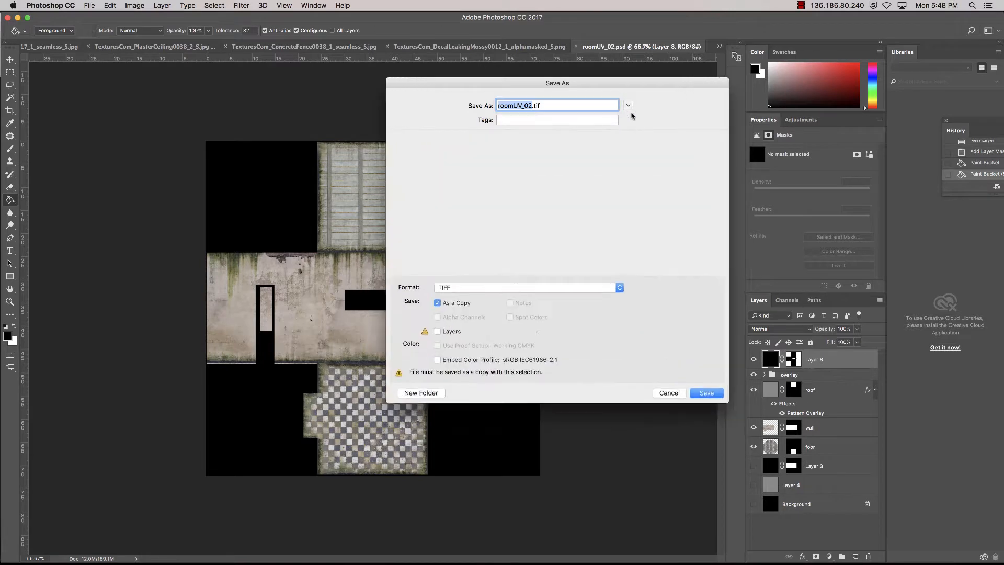
pyautogui.click(557, 144)
pyautogui.click(570, 156)
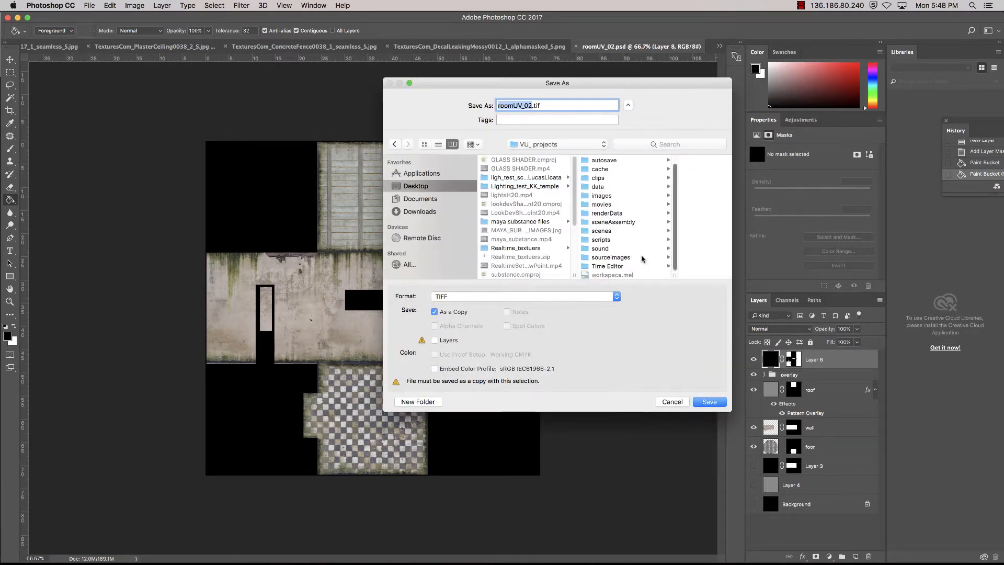
pyautogui.click(633, 260)
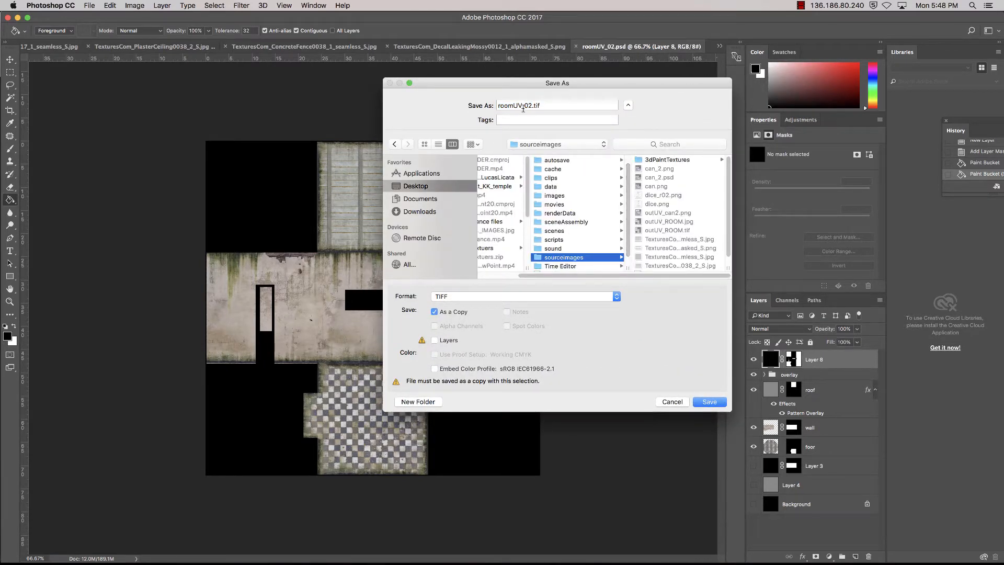
pyautogui.click(522, 108)
pyautogui.press('BackSpace')
pyautogui.press('BackSpace')
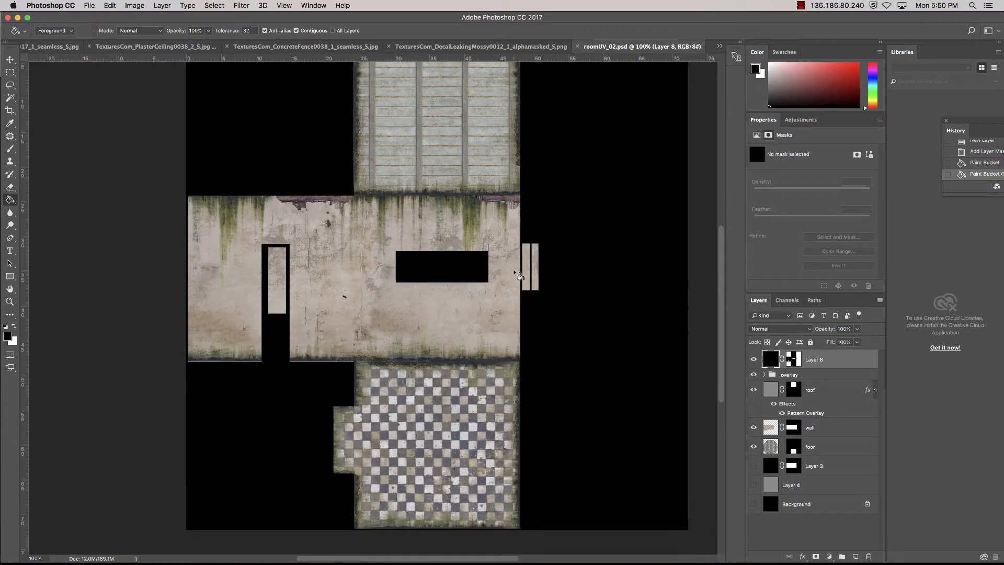
pyautogui.scroll(2, 519, 276)
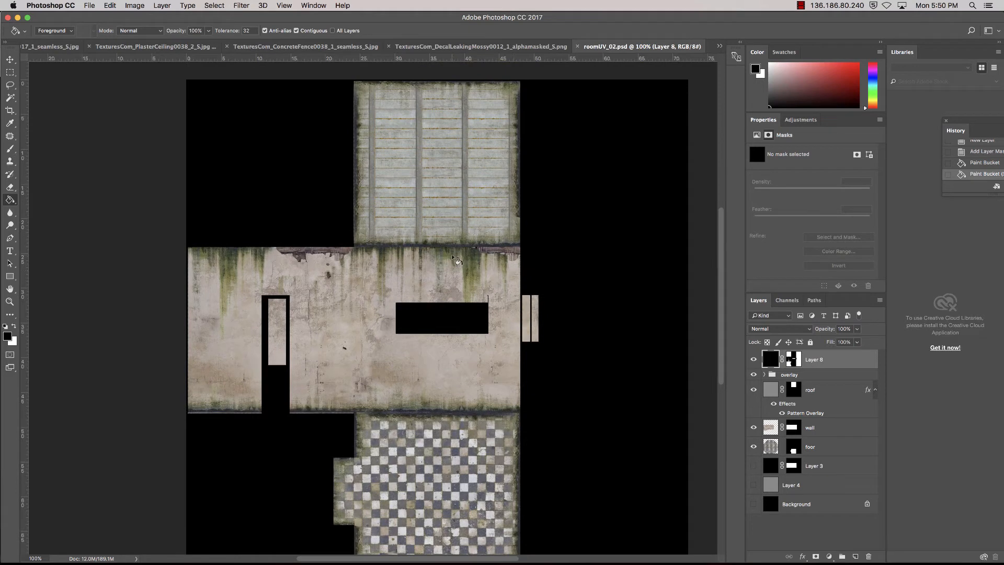